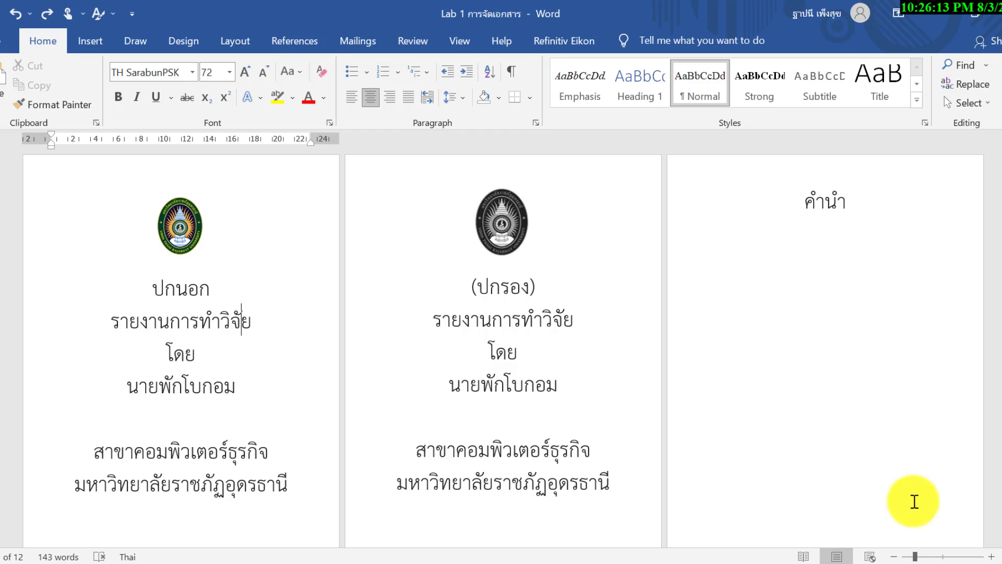
# Scroll down through the report and back up, clicking into the outer and inner cover pages.
pyautogui.scroll(-2, 501, 339)
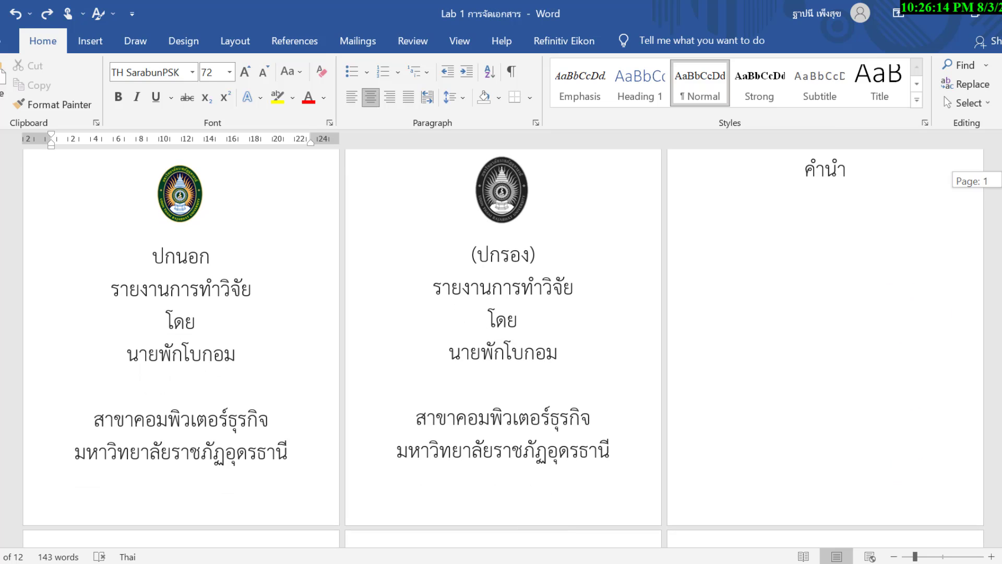
pyautogui.scroll(-5, 501, 339)
pyautogui.scroll(-5, 501, 340)
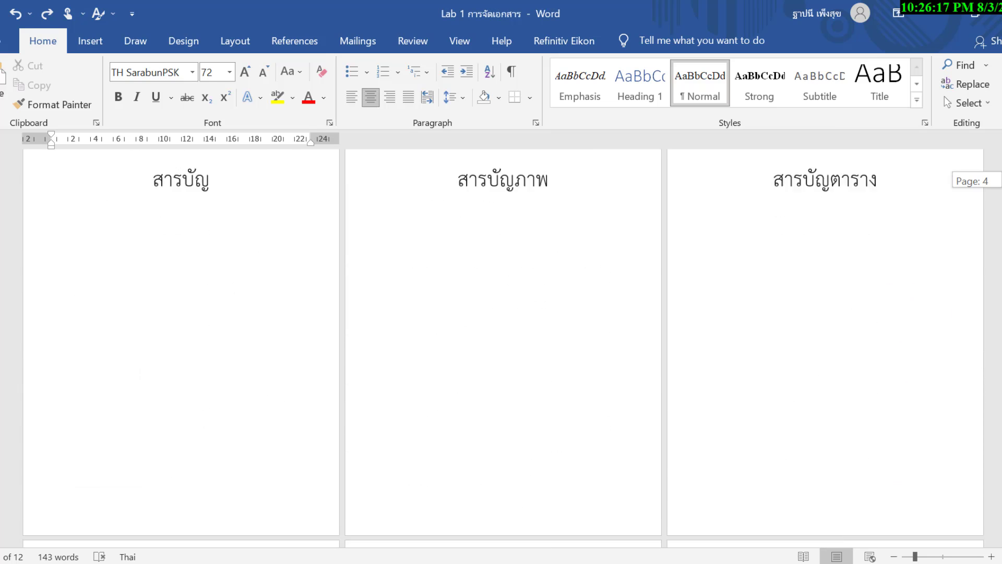
pyautogui.scroll(-5, 502, 339)
pyautogui.scroll(-5, 501, 340)
pyautogui.scroll(-5, 502, 339)
pyautogui.scroll(-2, 501, 340)
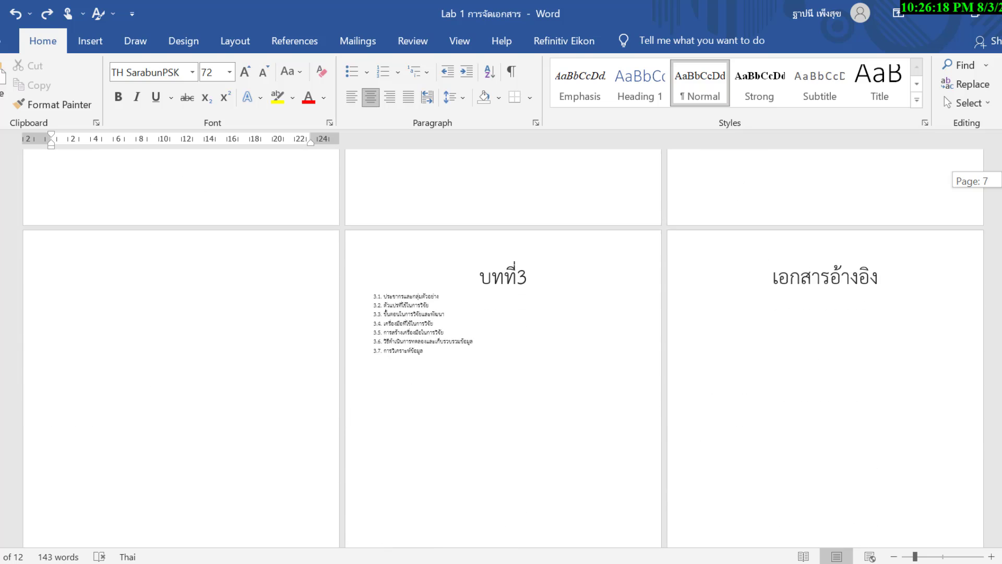
pyautogui.scroll(-4, 501, 339)
pyautogui.scroll(5, 501, 339)
pyautogui.scroll(5, 501, 339)
pyautogui.scroll(5, 501, 340)
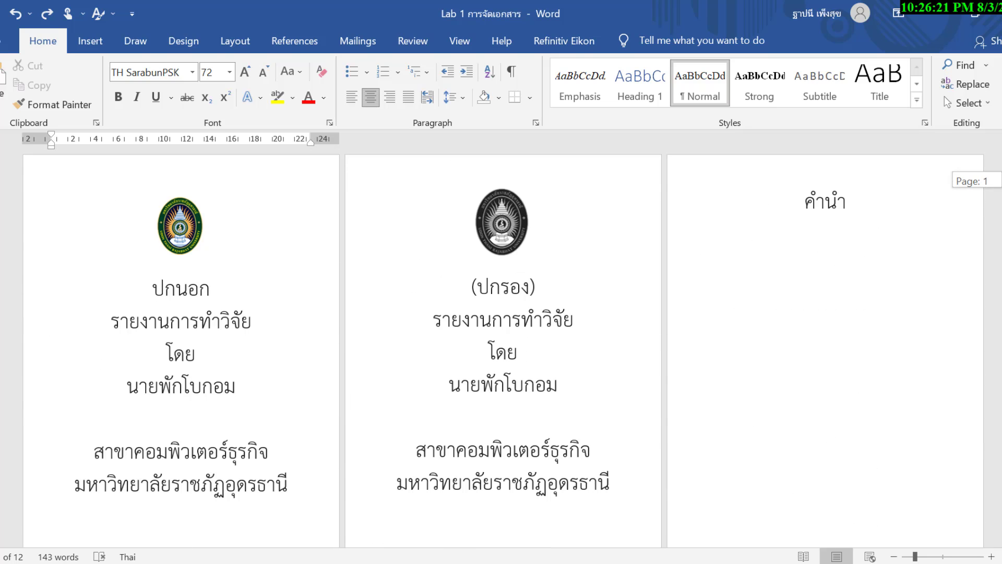
pyautogui.click(244, 267)
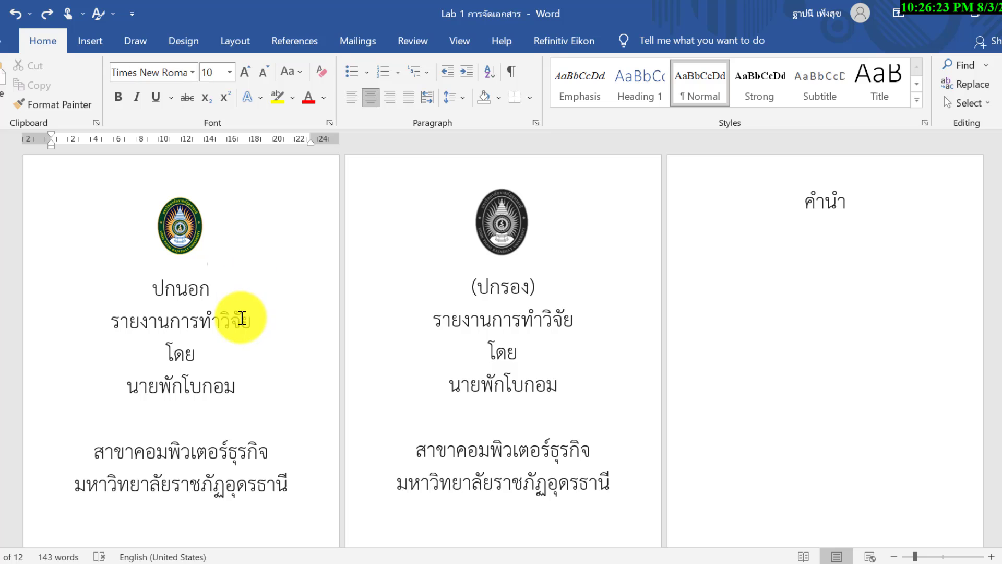
pyautogui.click(560, 277)
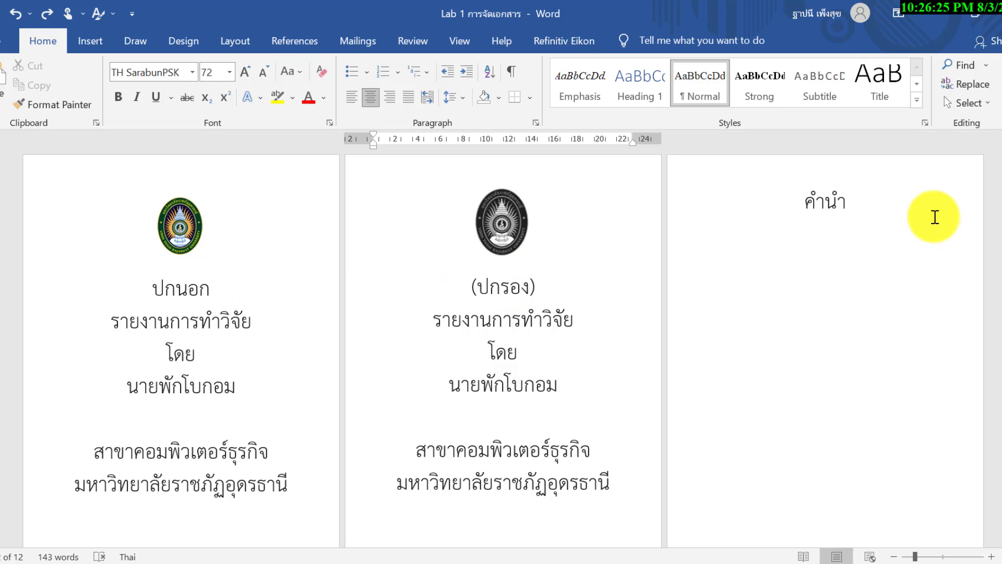
# Review the cover and preface pages, selecting the (ปกรอง), ปกนอก and คำนำ headings.
pyautogui.scroll(-5, 1000, 213)
pyautogui.scroll(-2, 1000, 300)
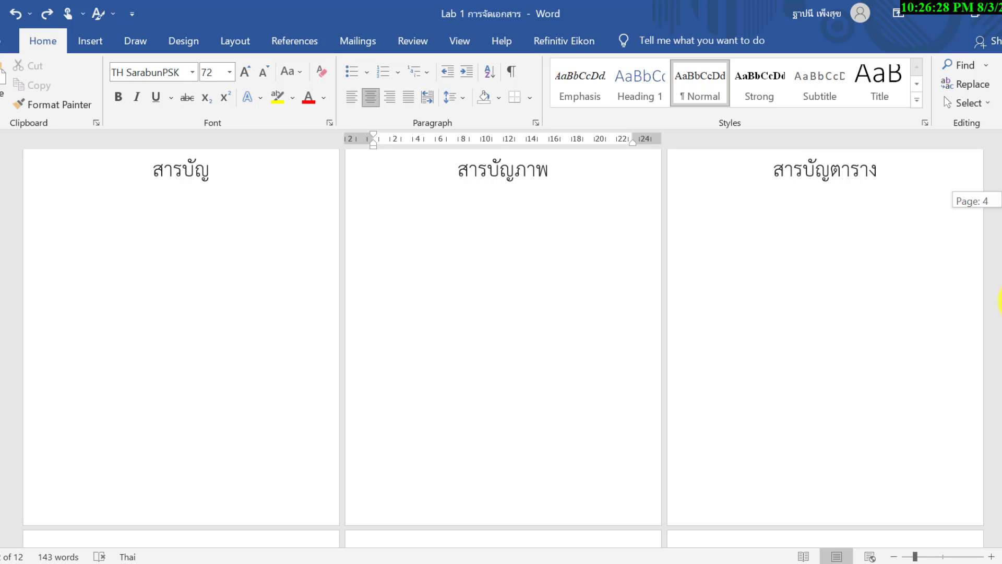
pyautogui.moveTo(1000, 300); pyautogui.dragTo(989, 491)
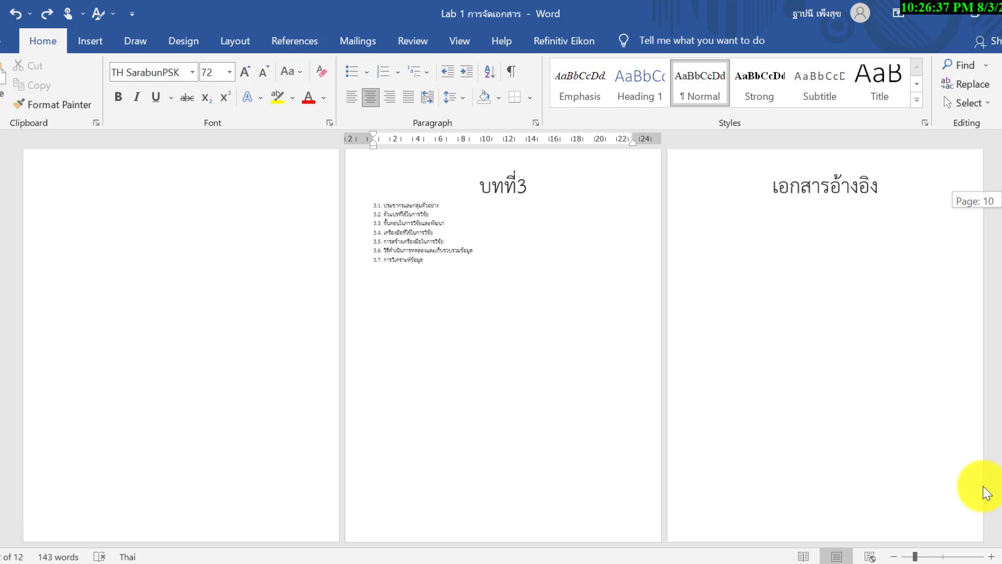
pyautogui.moveTo(983, 486); pyautogui.dragTo(965, 162)
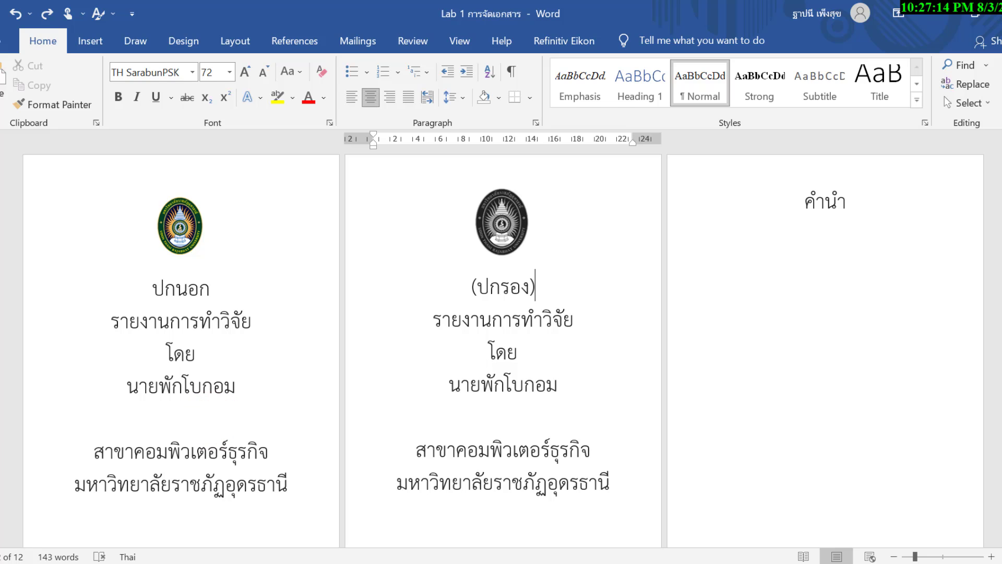
pyautogui.click(855, 241)
pyautogui.click(209, 270)
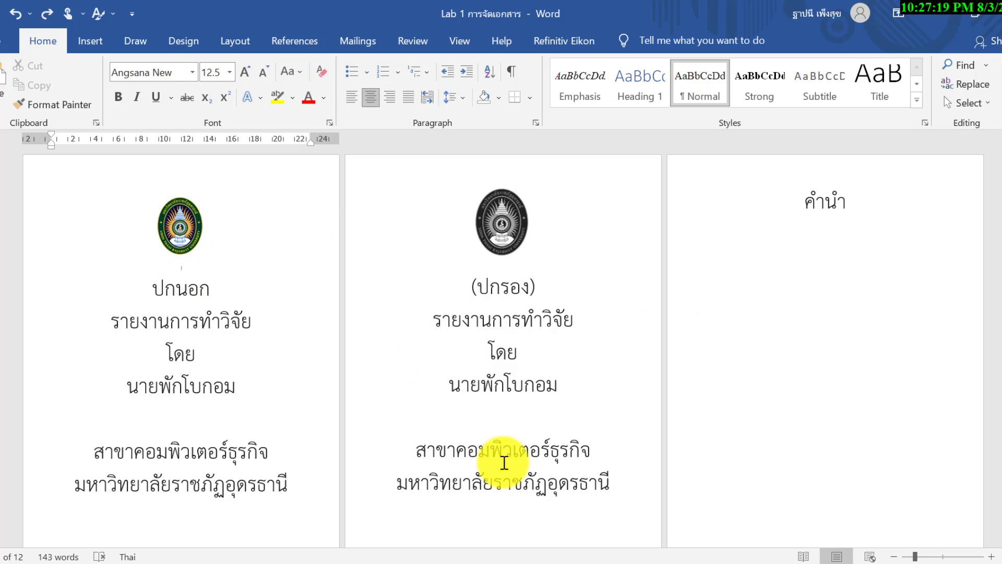
pyautogui.click(288, 302)
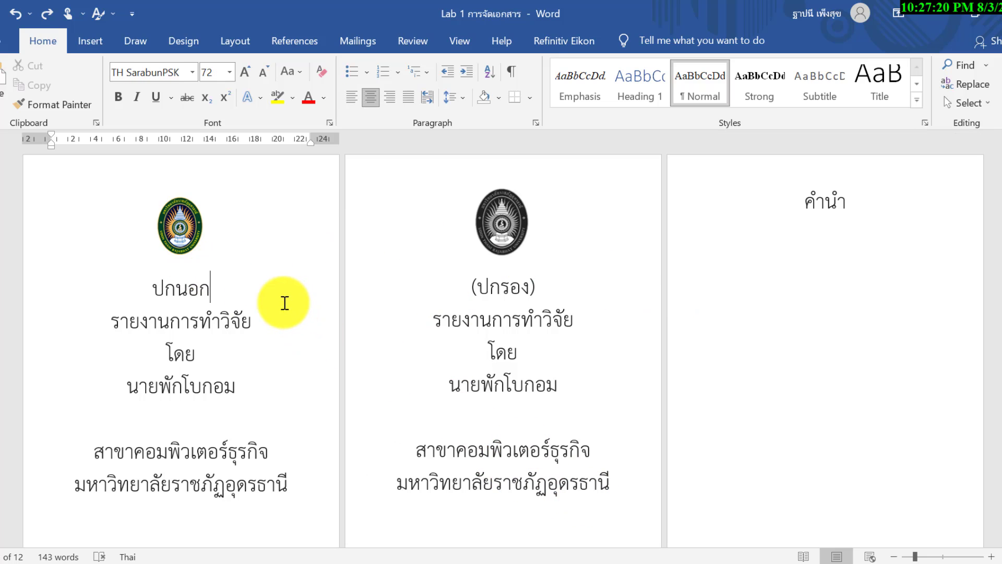
pyautogui.click(536, 429)
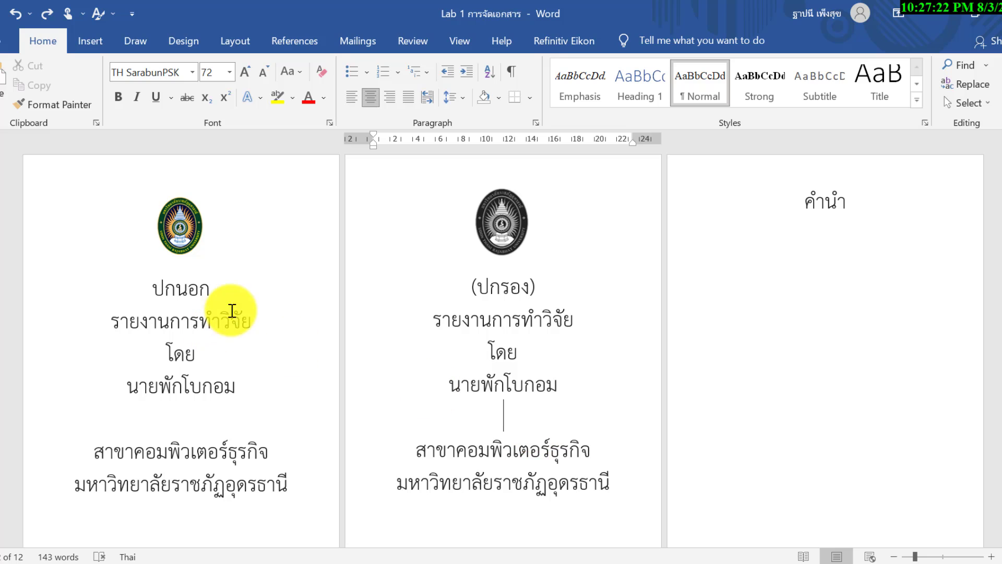
pyautogui.click(233, 286)
pyautogui.moveTo(559, 291); pyautogui.dragTo(424, 276)
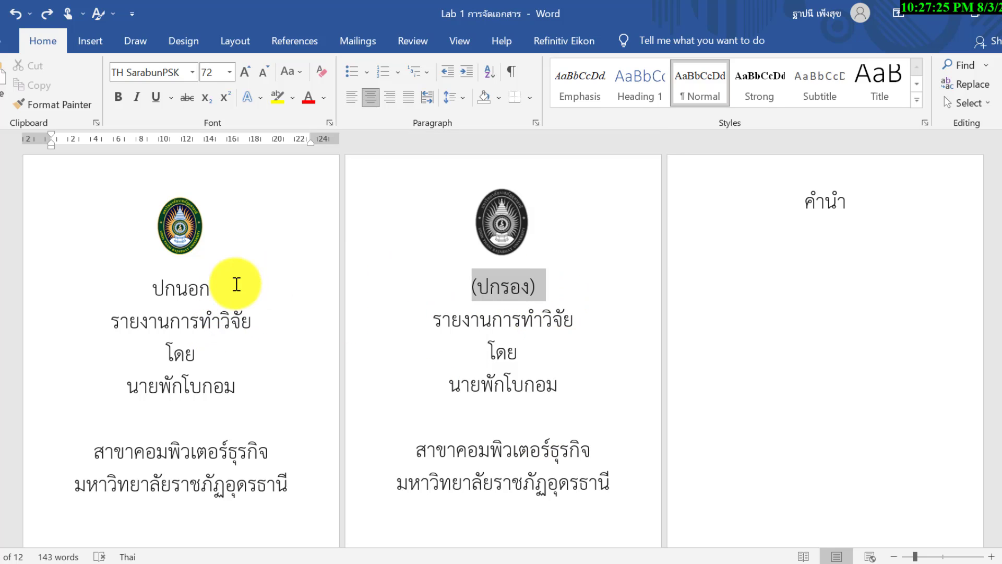
pyautogui.moveTo(235, 281); pyautogui.dragTo(130, 293)
pyautogui.click(558, 289)
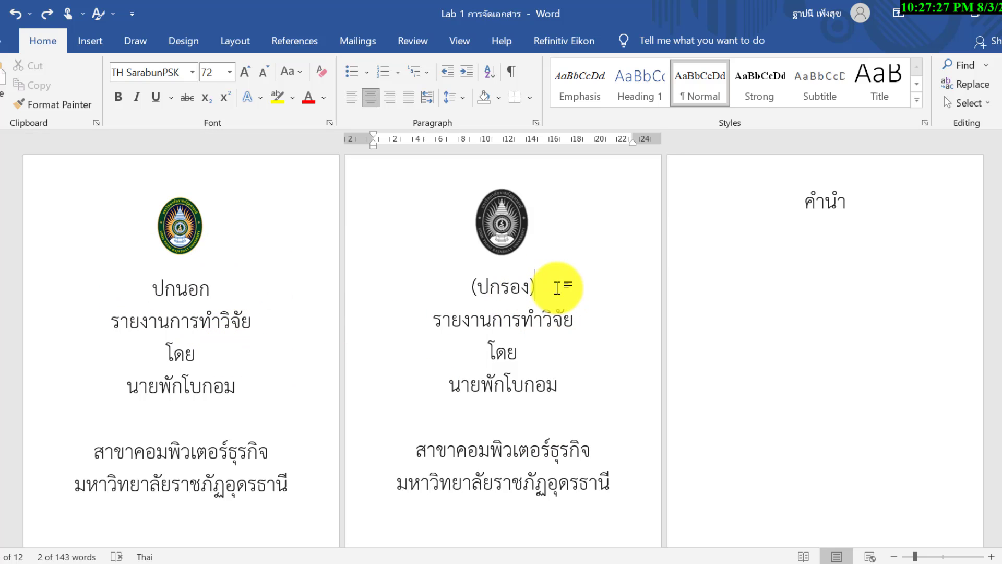
pyautogui.moveTo(852, 204); pyautogui.dragTo(810, 202)
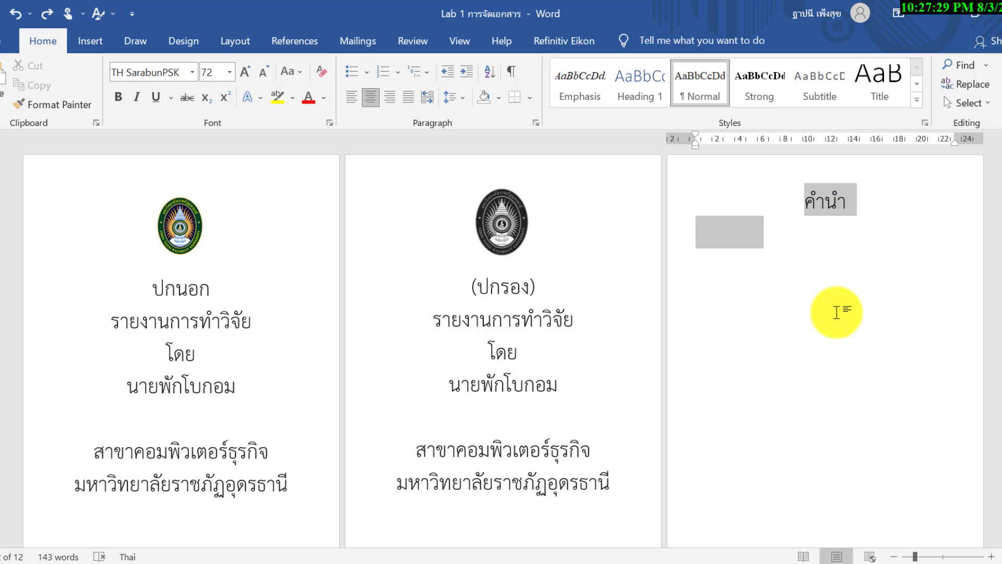
pyautogui.click(820, 287)
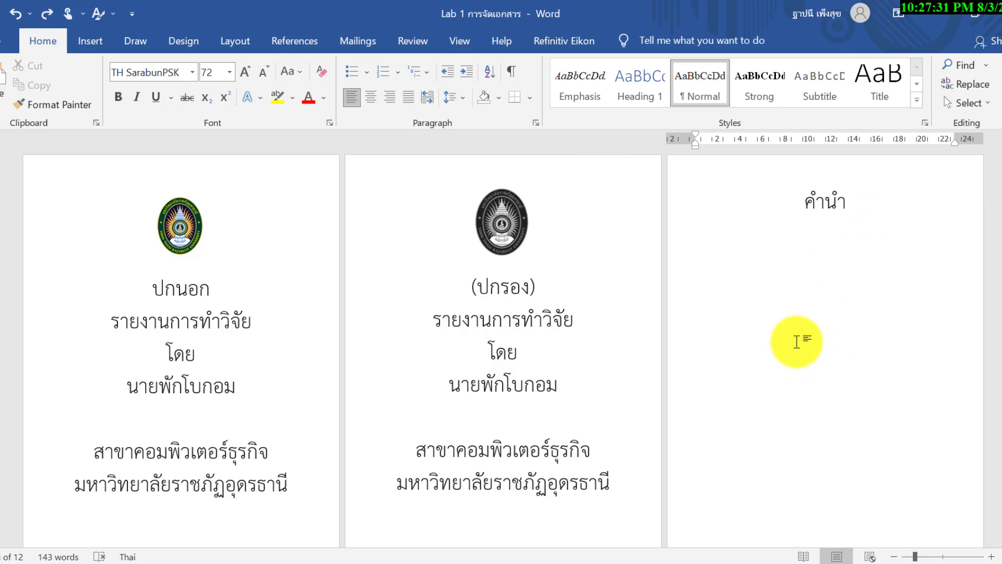
# Move to the contents pages and click after the สารบัญ, สารบัญภาพ and สารบัญตาราง headings.
pyautogui.scroll(-1, 801, 340)
pyautogui.scroll(1, 783, 291)
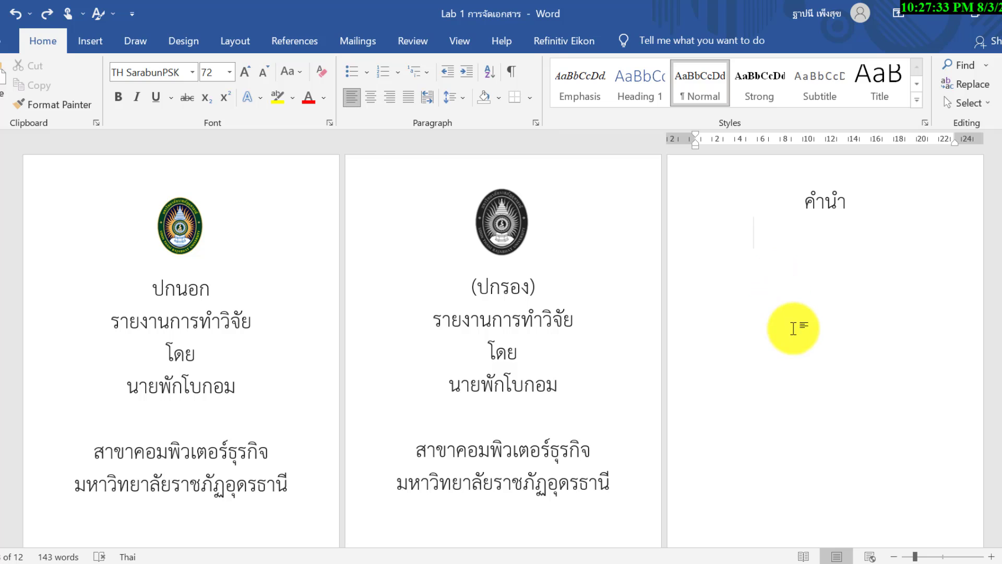
pyautogui.scroll(-1, 793, 409)
pyautogui.scroll(-1, 794, 408)
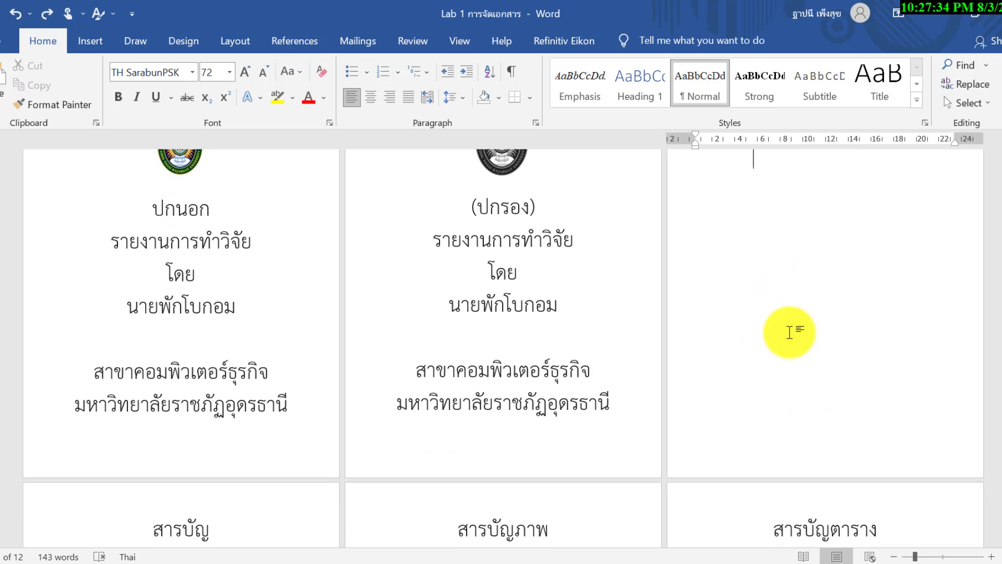
pyautogui.scroll(-1, 844, 376)
pyautogui.scroll(-3, 844, 376)
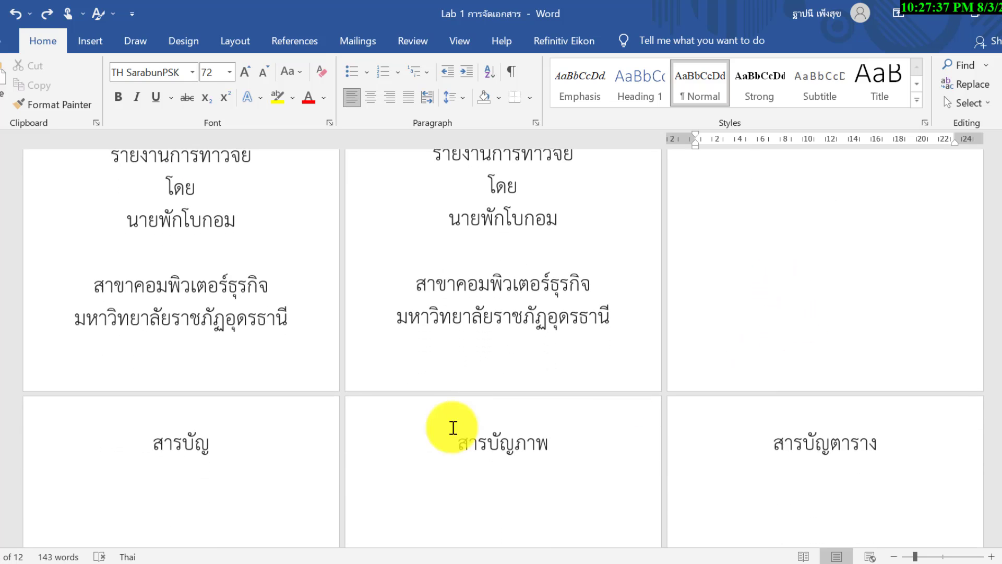
pyautogui.click(239, 368)
pyautogui.click(562, 374)
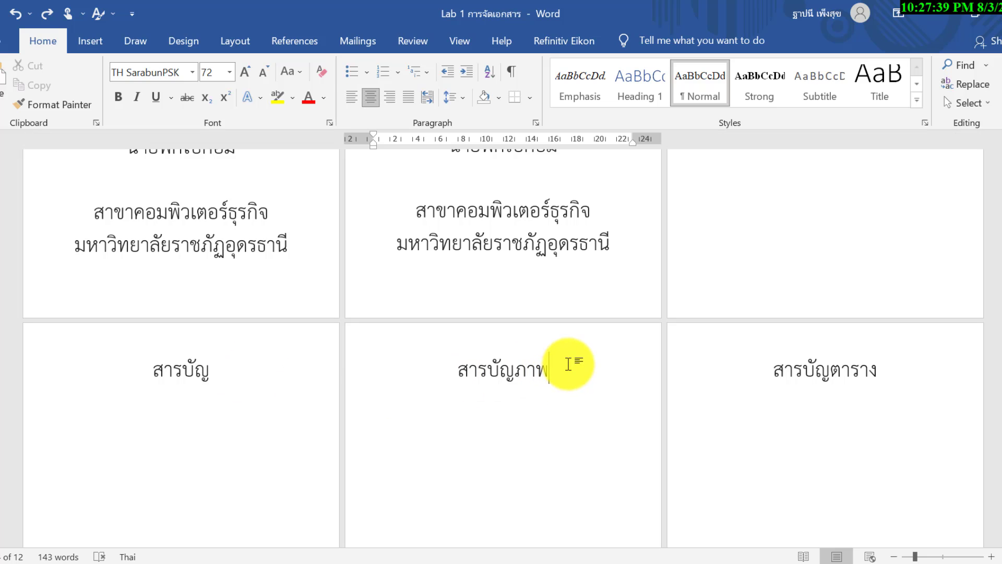
pyautogui.click(887, 380)
# Revisit the คำนำ heading, then click after each contents heading again.
pyautogui.scroll(-1, 878, 405)
pyautogui.scroll(-1, 878, 405)
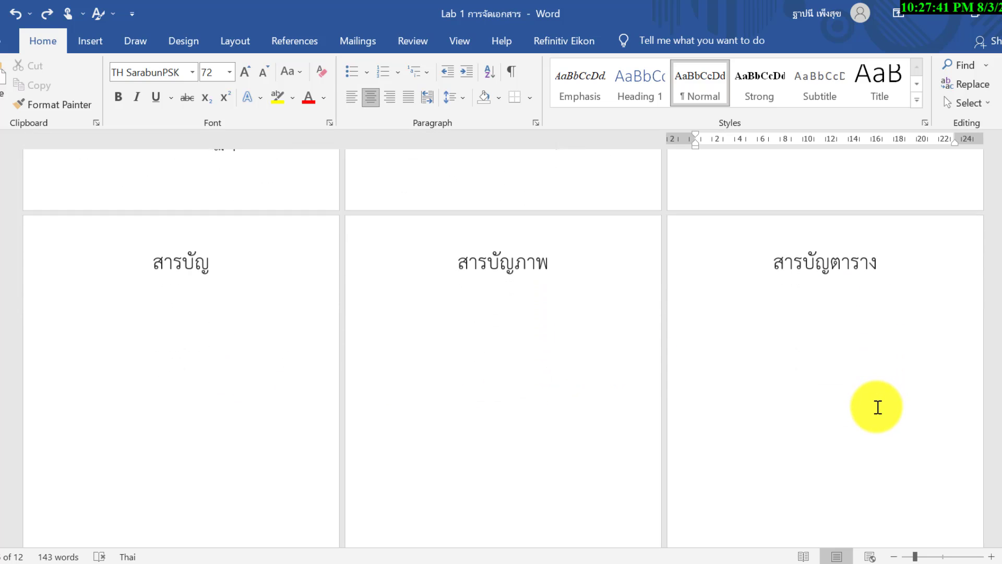
pyautogui.scroll(3, 882, 394)
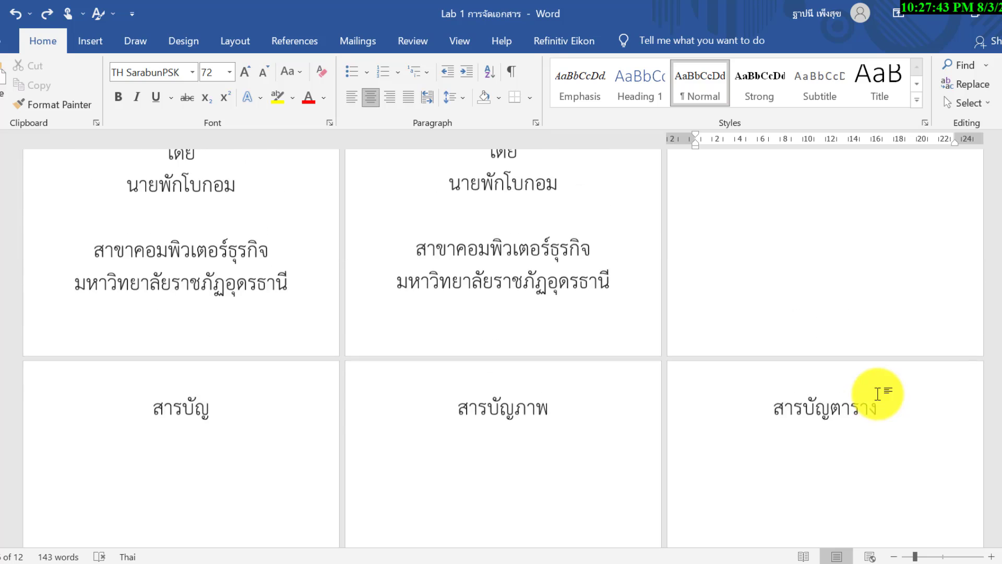
pyautogui.scroll(2, 872, 396)
pyautogui.scroll(2, 868, 403)
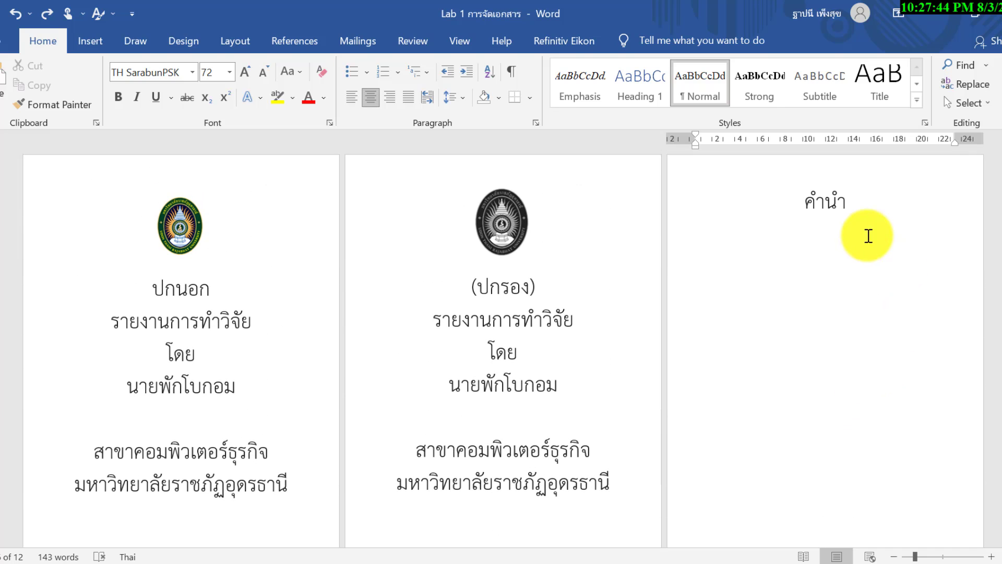
pyautogui.click(888, 203)
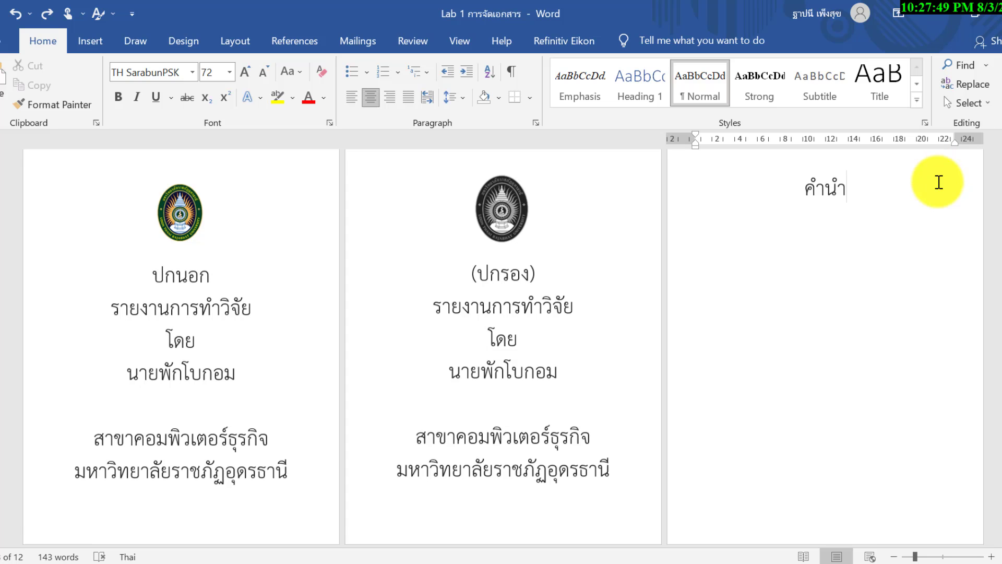
pyautogui.scroll(-3, 914, 209)
pyautogui.scroll(-2, 179, 463)
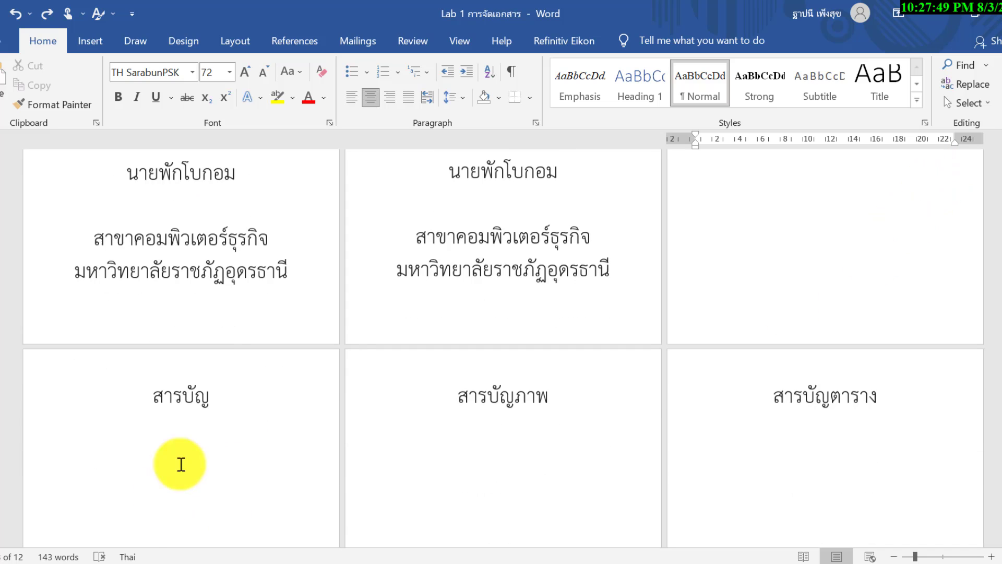
pyautogui.click(262, 384)
pyautogui.click(622, 365)
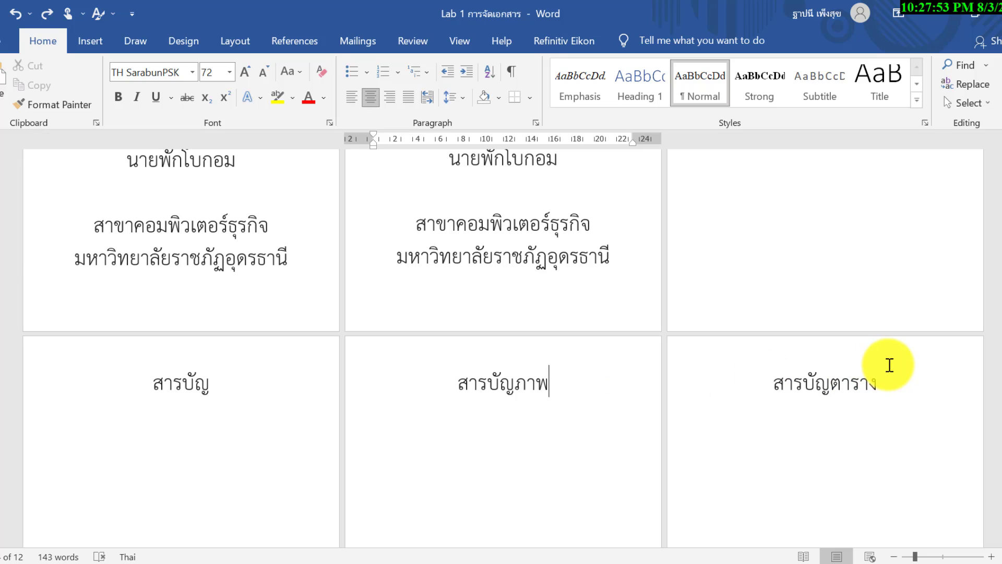
pyautogui.click(890, 365)
# Click after the บทที่ 1 and บทที่ 2 headings, switching the typing language to English.
pyautogui.scroll(-4, 882, 365)
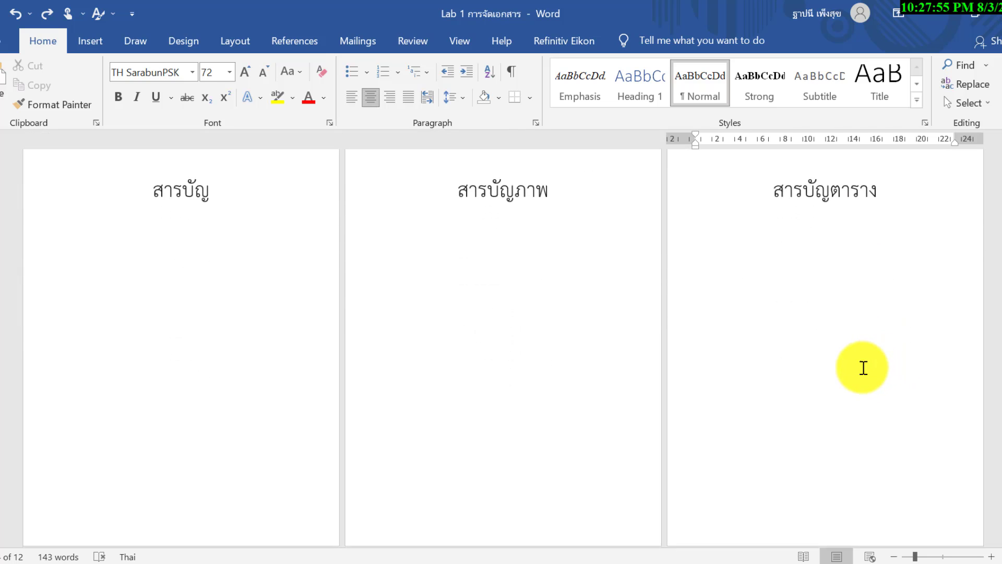
pyautogui.scroll(-3, 859, 375)
pyautogui.scroll(-2, 855, 380)
pyautogui.scroll(1, 855, 381)
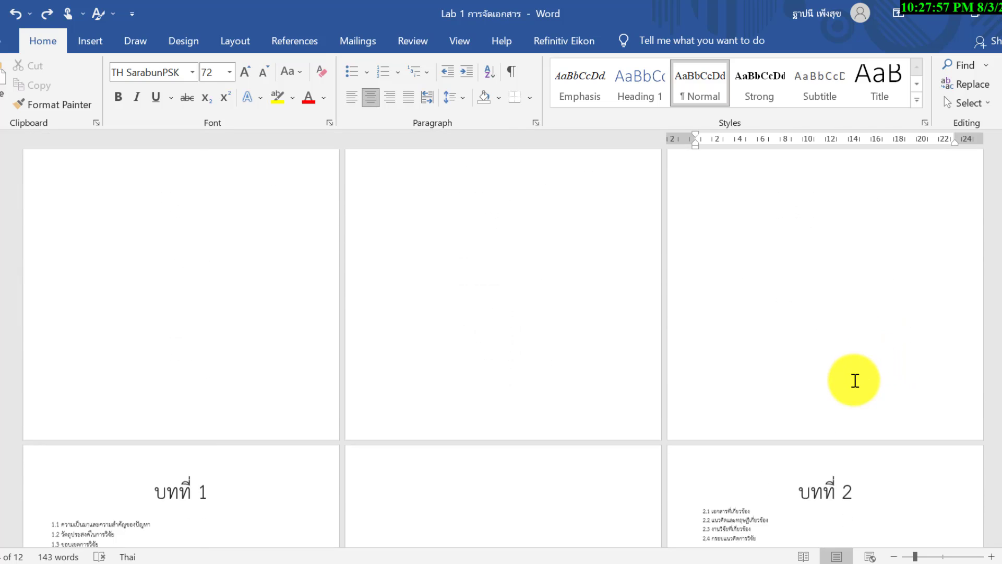
pyautogui.scroll(-3, 304, 472)
pyautogui.click(258, 377)
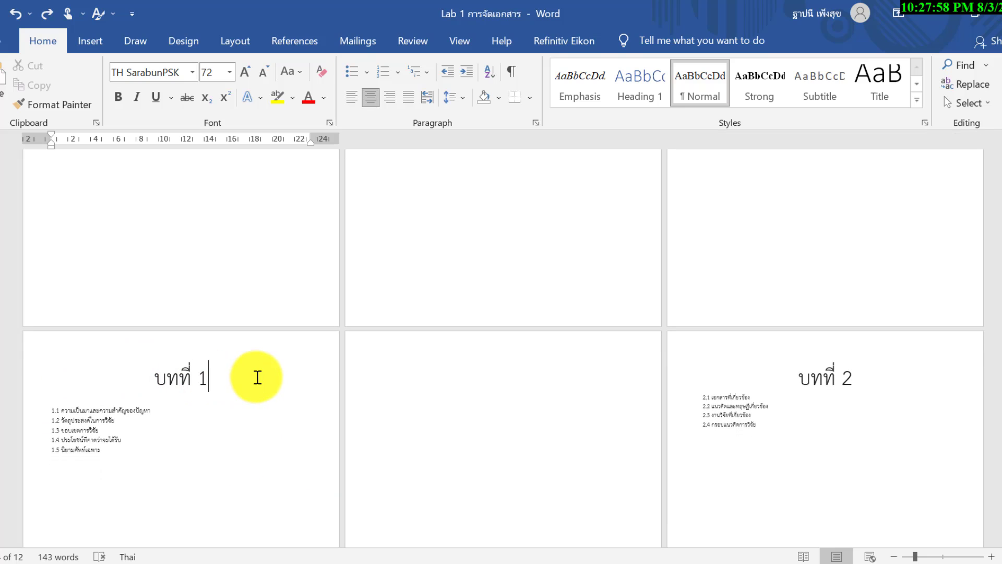
pyautogui.hotkey('alt', 'shift')
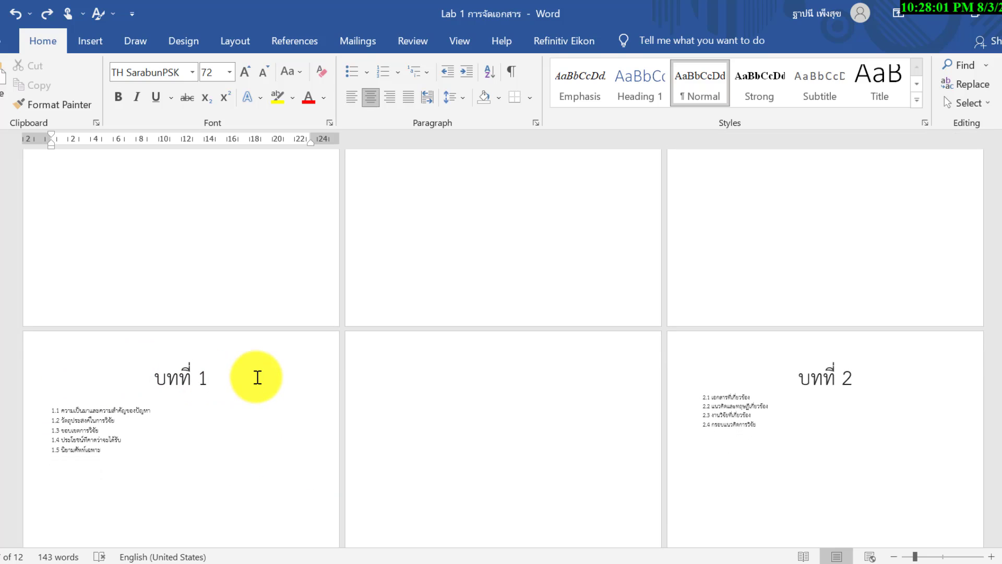
pyautogui.click(536, 392)
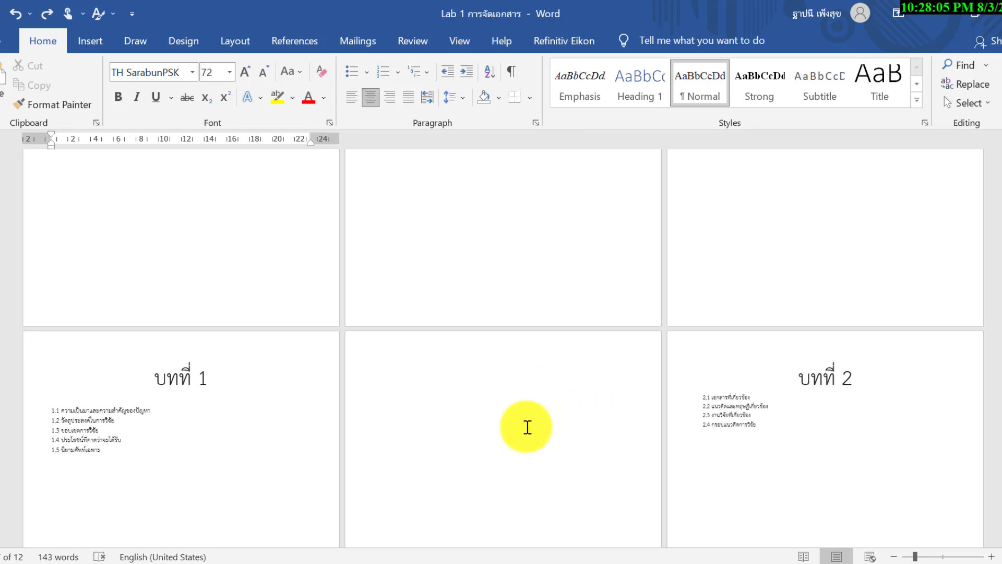
pyautogui.click(871, 371)
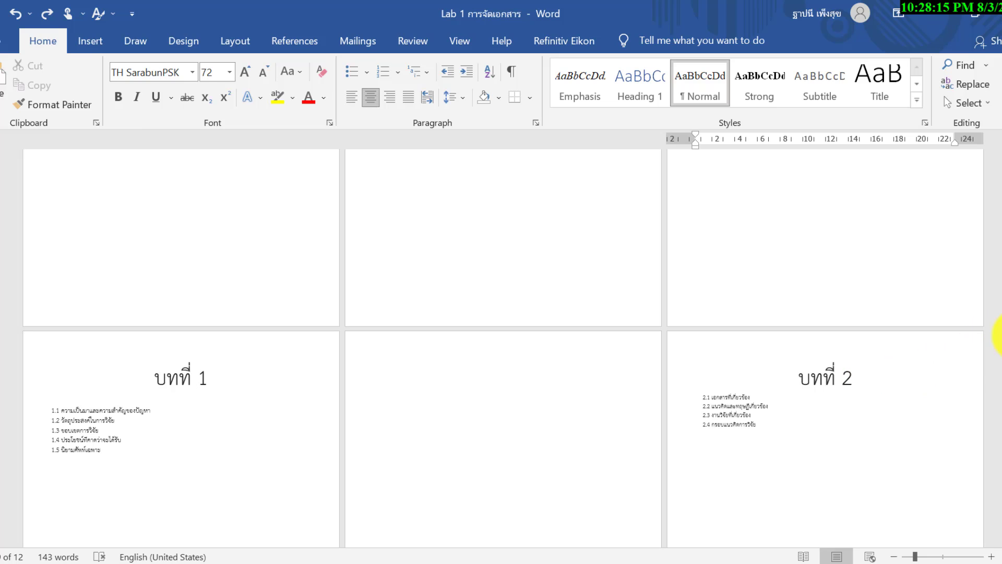
pyautogui.moveTo(993, 332); pyautogui.dragTo(993, 339)
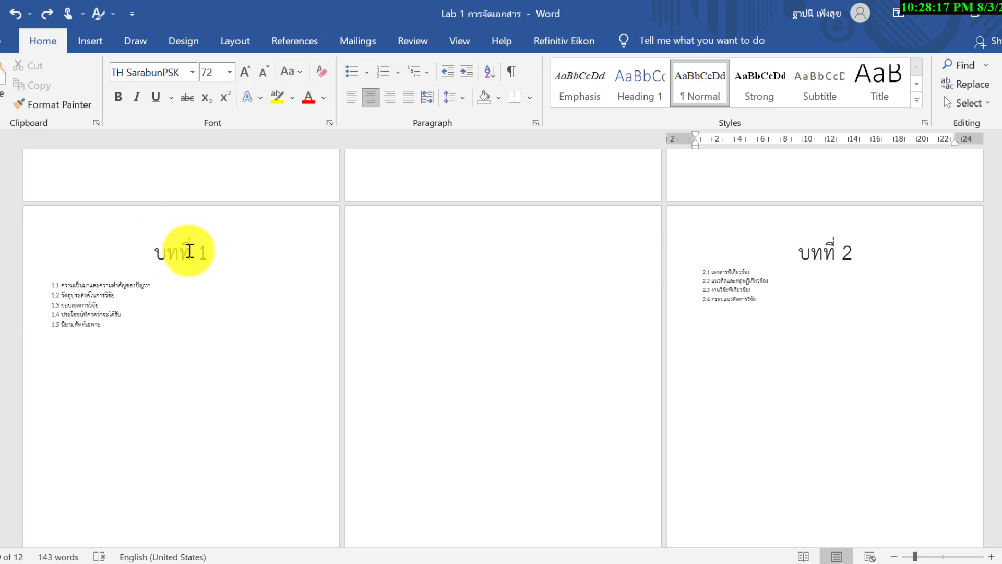
pyautogui.click(265, 253)
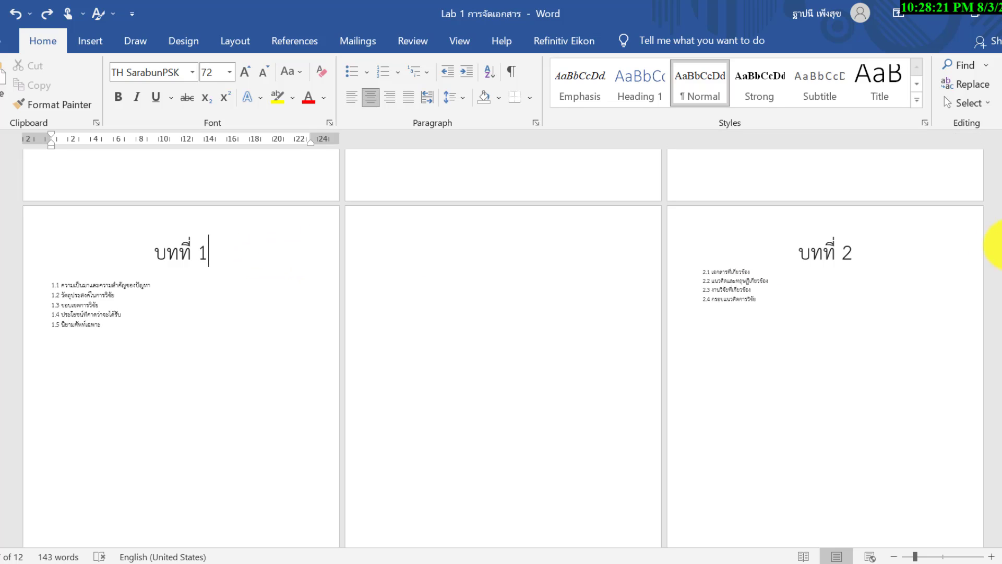
pyautogui.click(953, 253)
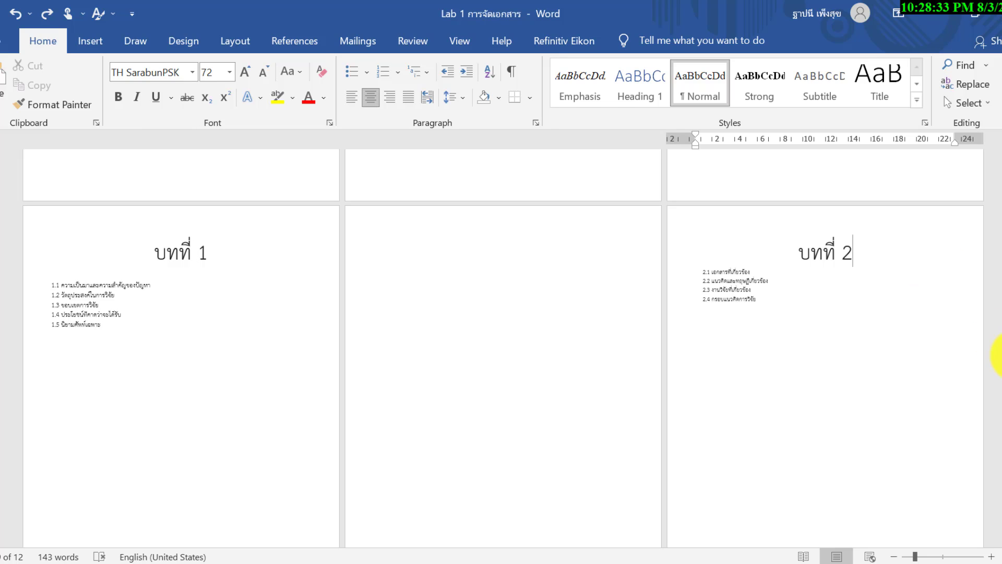
# Check the page under เอกสารอ้างอิง and the chapter headings, then scroll back toward the covers.
pyautogui.moveTo(999, 370)
pyautogui.mouseDown()
pyautogui.moveTo(1000, 408)
pyautogui.moveTo(977, 439)
pyautogui.moveTo(971, 433)
pyautogui.mouseUp()
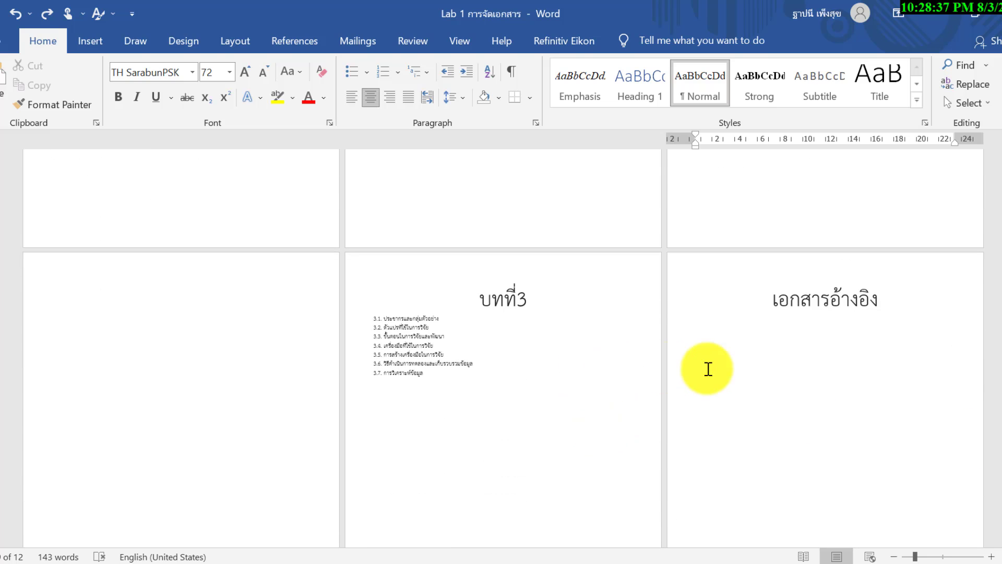
pyautogui.scroll(-1, 992, 468)
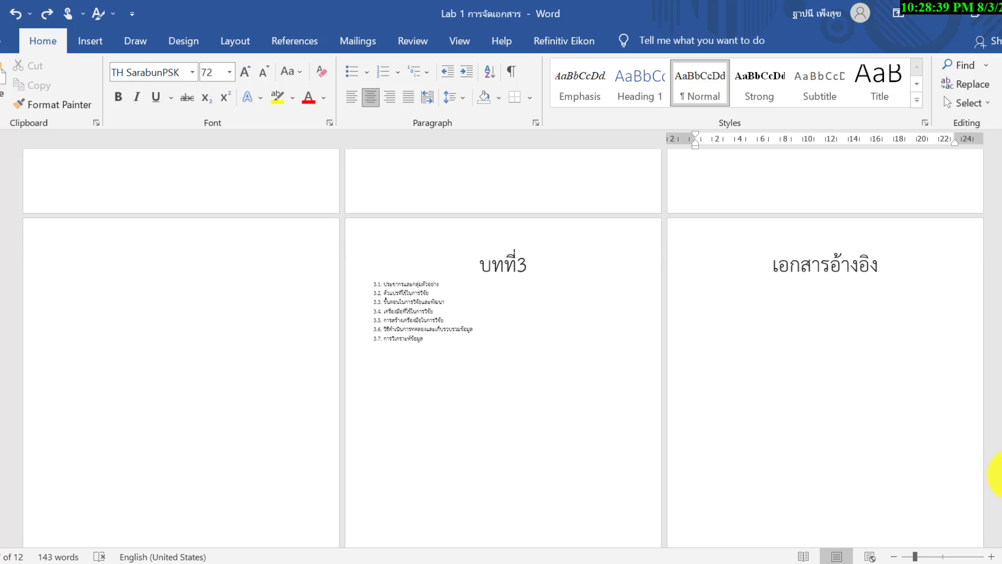
pyautogui.click(839, 305)
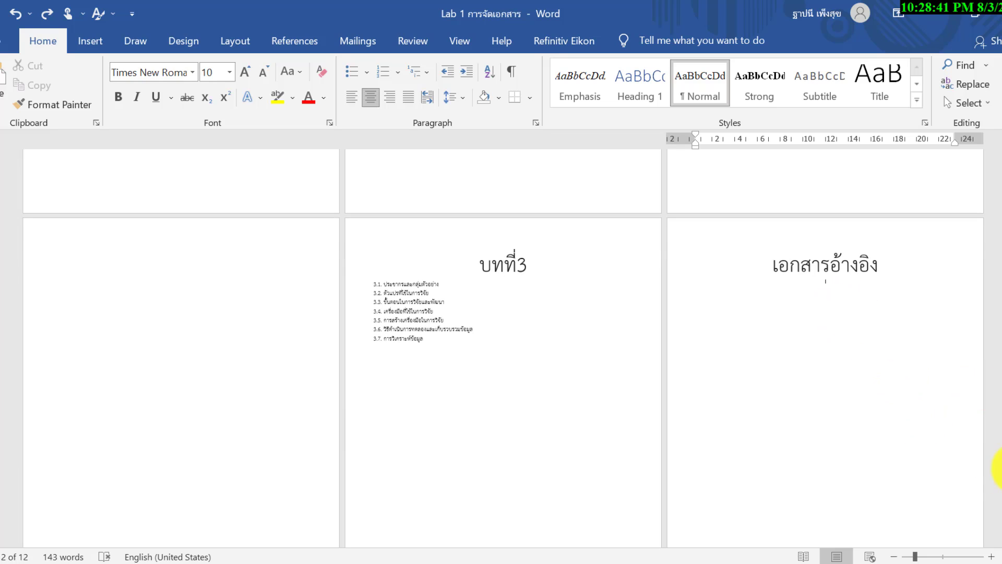
pyautogui.moveTo(998, 494); pyautogui.dragTo(999, 476)
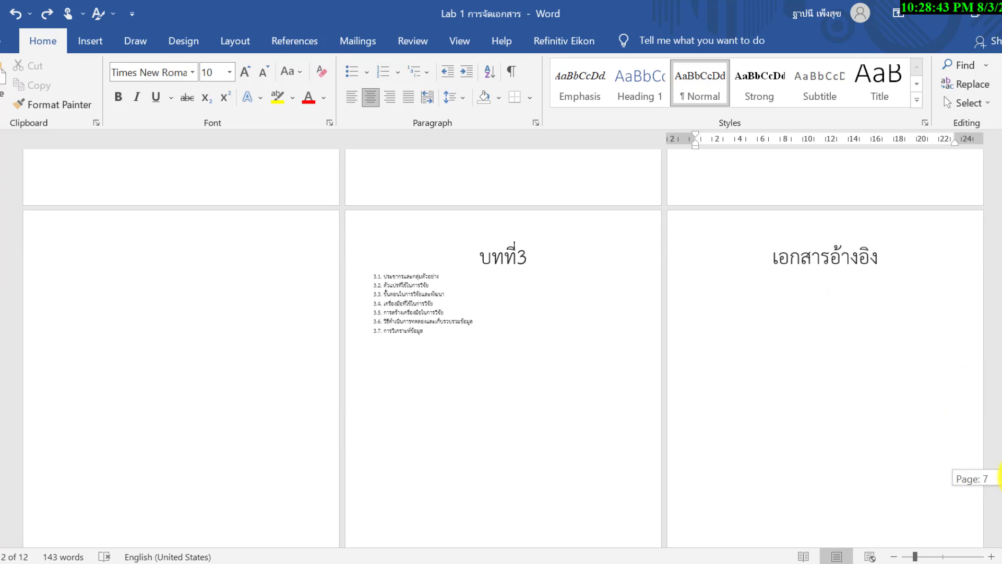
pyautogui.moveTo(999, 476); pyautogui.dragTo(998, 467)
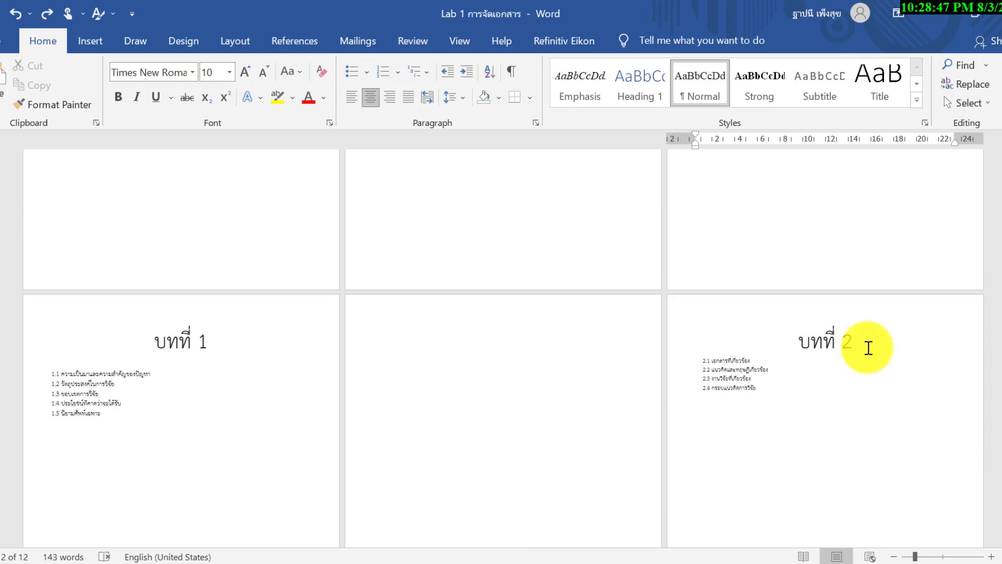
pyautogui.click(222, 331)
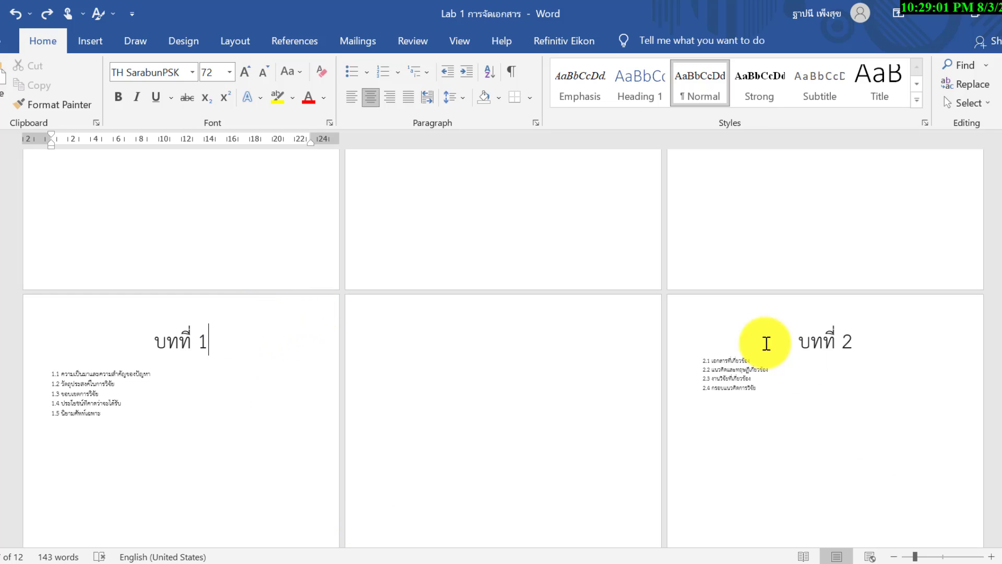
pyautogui.click(596, 344)
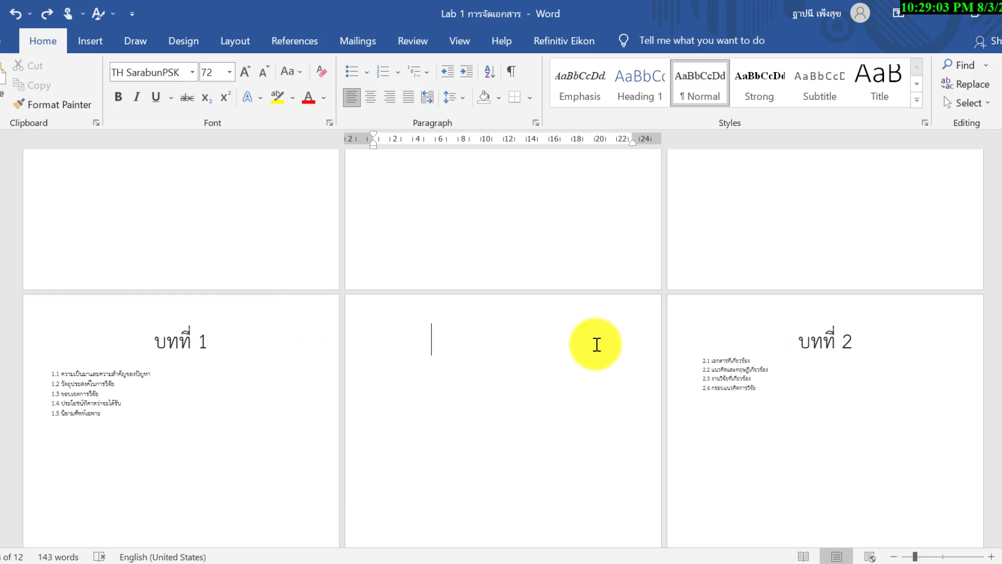
pyautogui.click(903, 312)
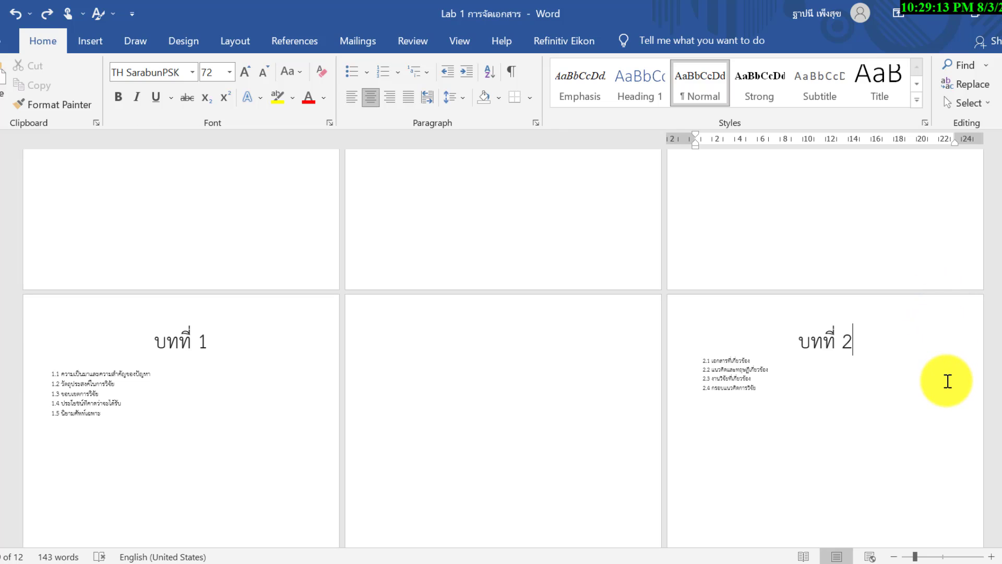
pyautogui.moveTo(998, 380); pyautogui.dragTo(997, 371)
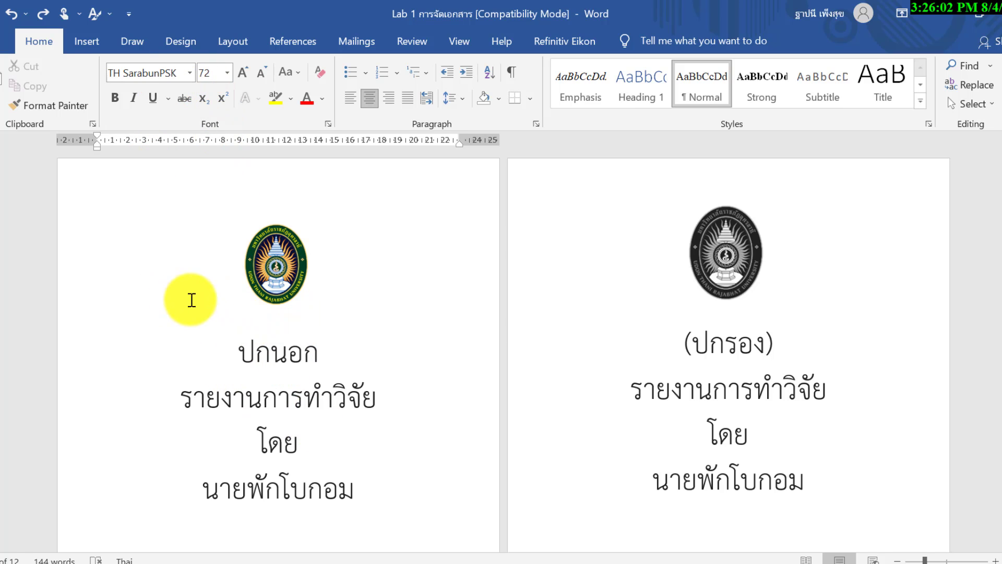
# Open Page Borders from the Design tab and move the dialog beside the cover.
pyautogui.click(173, 44)
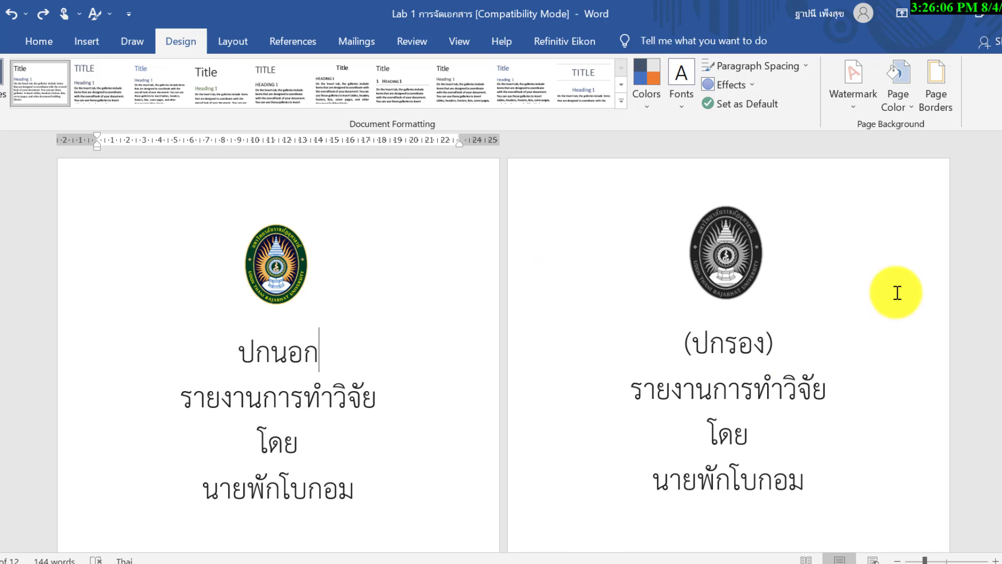
pyautogui.click(936, 92)
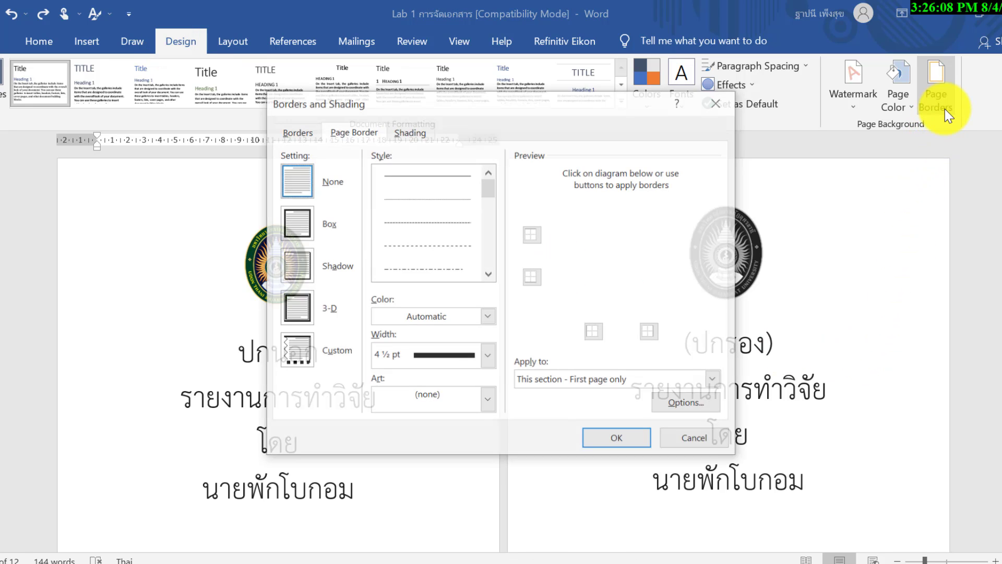
pyautogui.moveTo(481, 102); pyautogui.dragTo(745, 145)
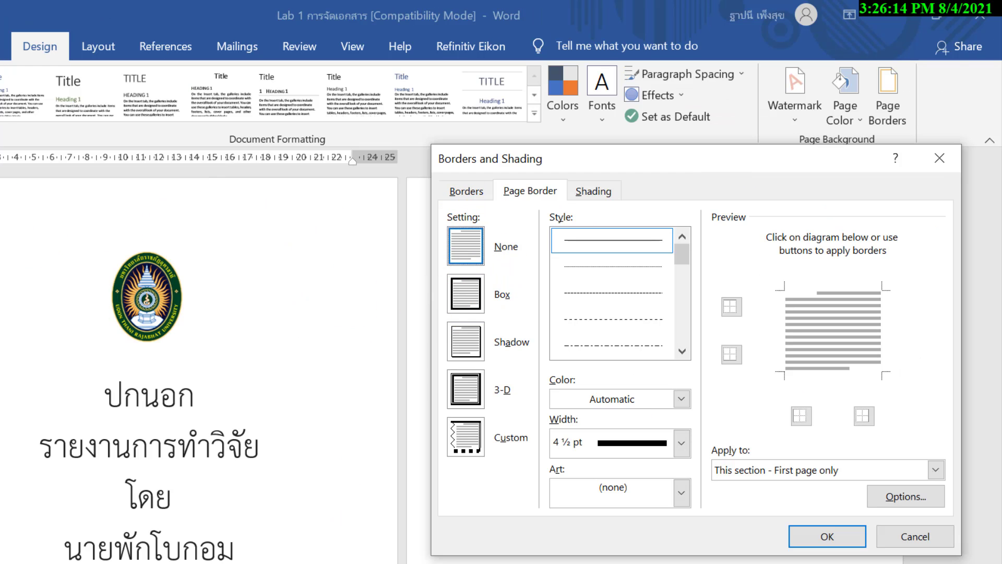
# Try the Shadow, 3-D and Custom settings, then settle on a Box border.
pyautogui.click(470, 300)
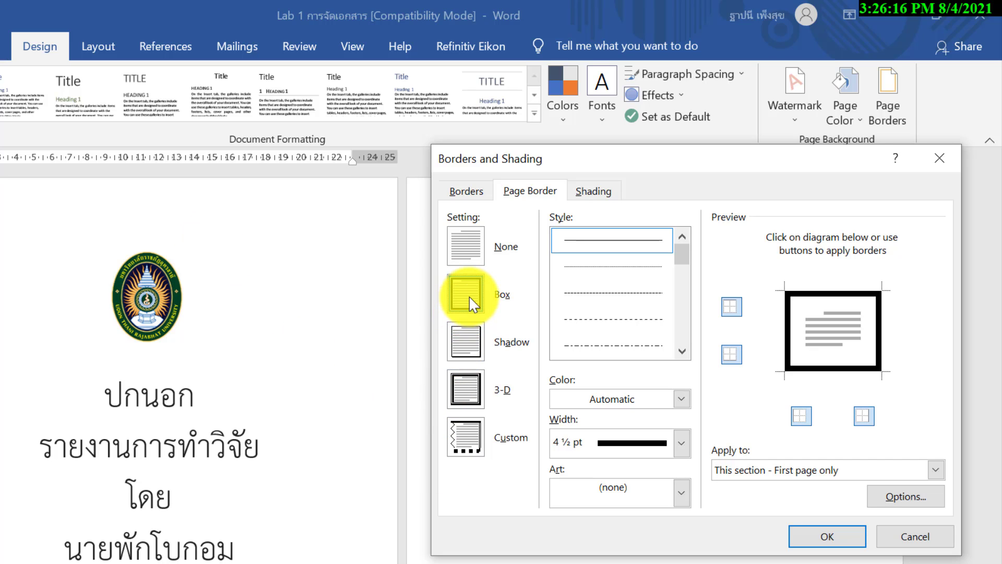
pyautogui.click(473, 342)
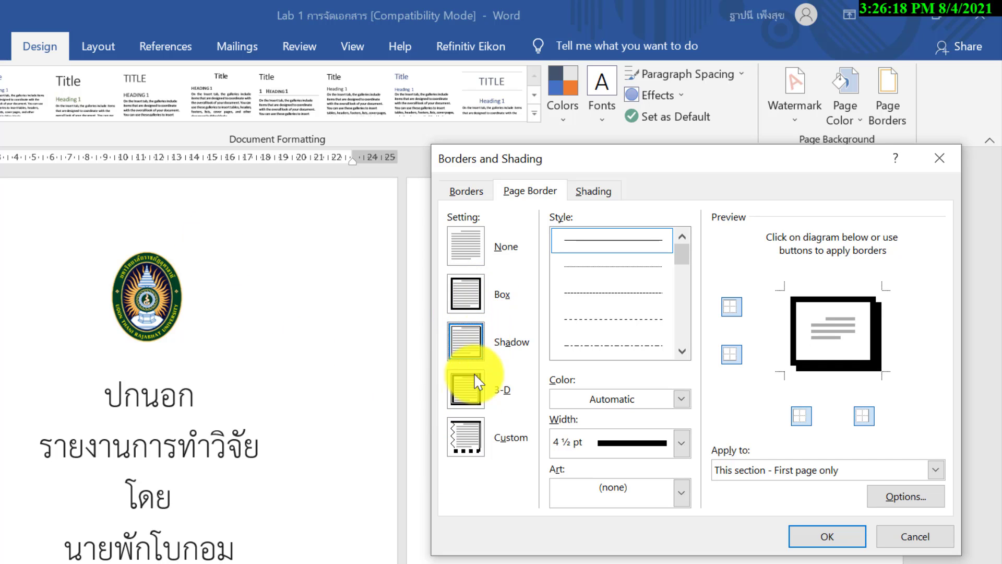
pyautogui.click(475, 404)
pyautogui.click(476, 451)
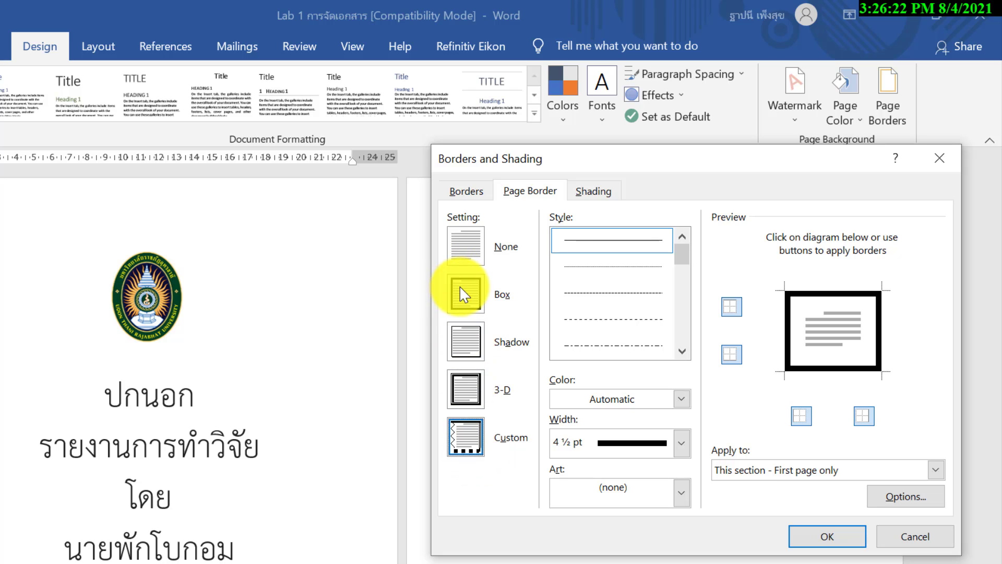
pyautogui.click(467, 301)
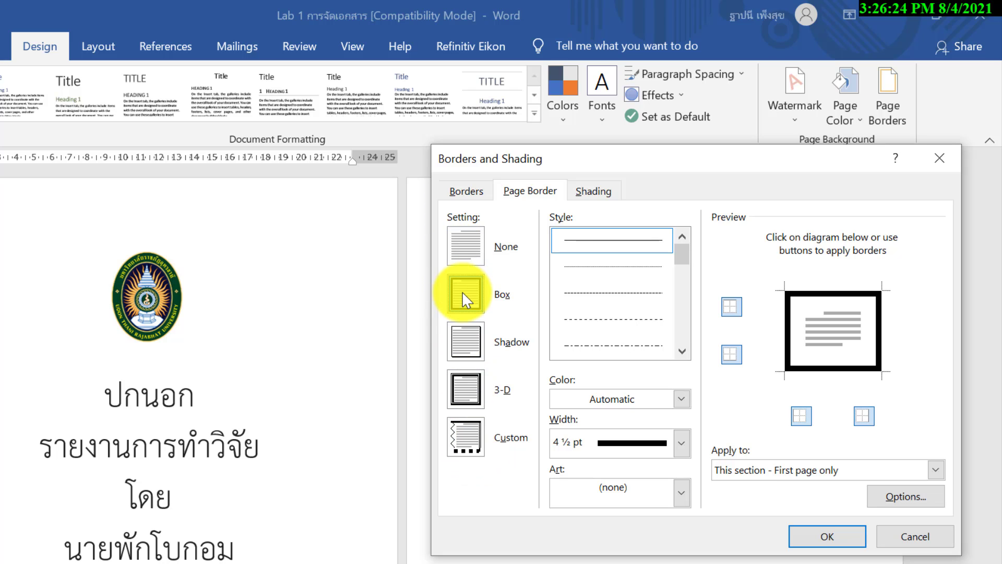
pyautogui.click(682, 498)
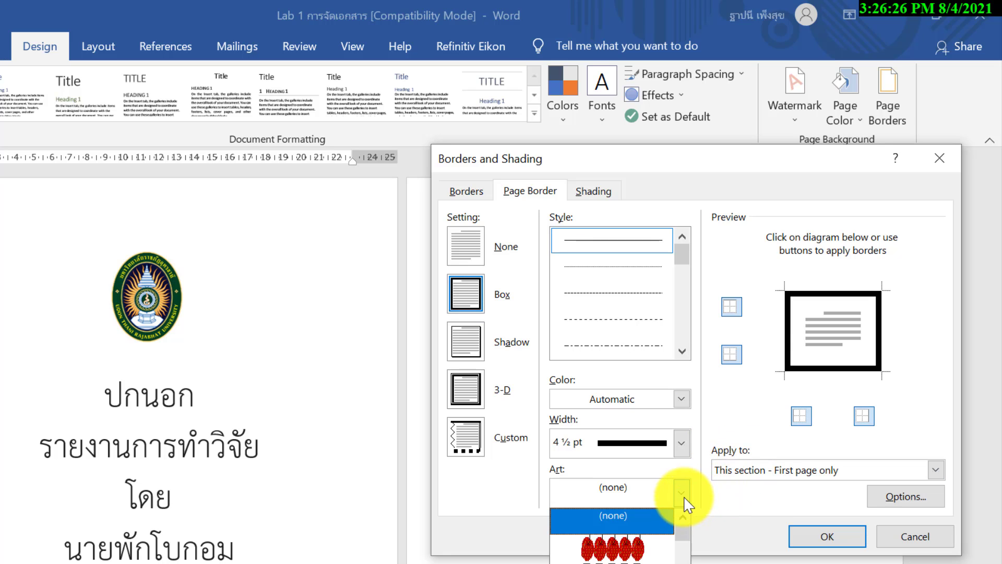
# Give the page border a 2¼ pt width and green colour.
pyautogui.scroll(-2, 648, 454)
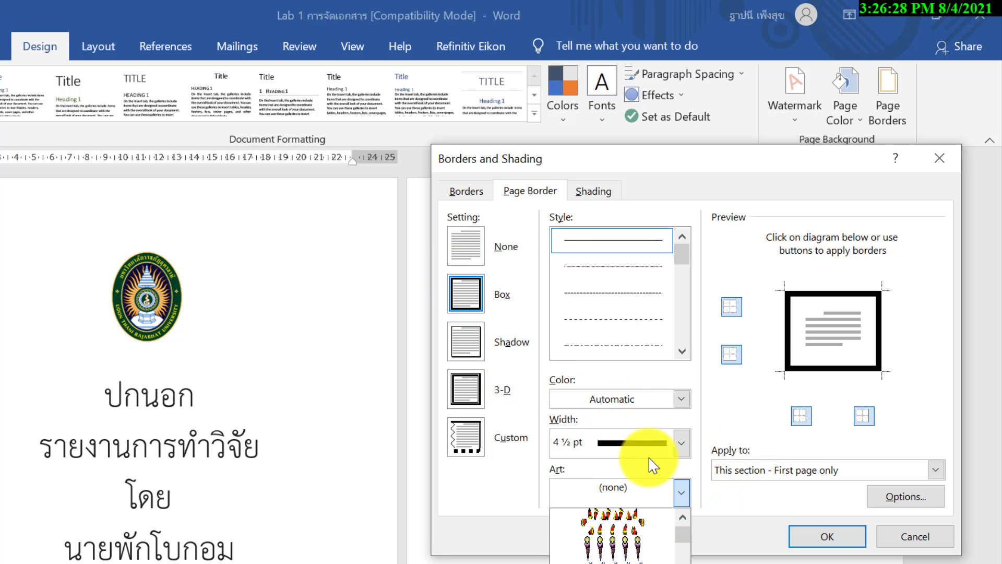
pyautogui.click(681, 445)
pyautogui.click(682, 444)
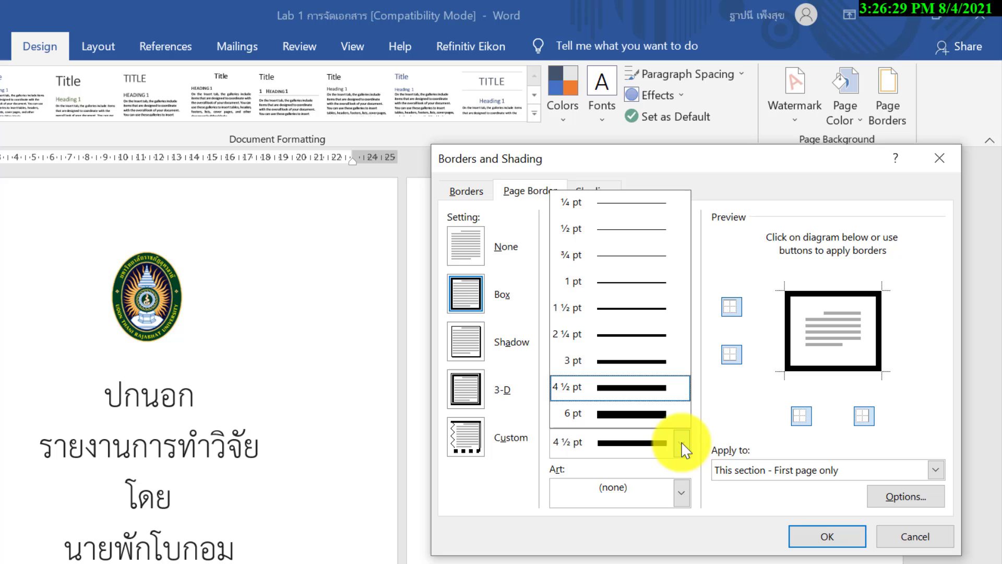
pyautogui.click(633, 347)
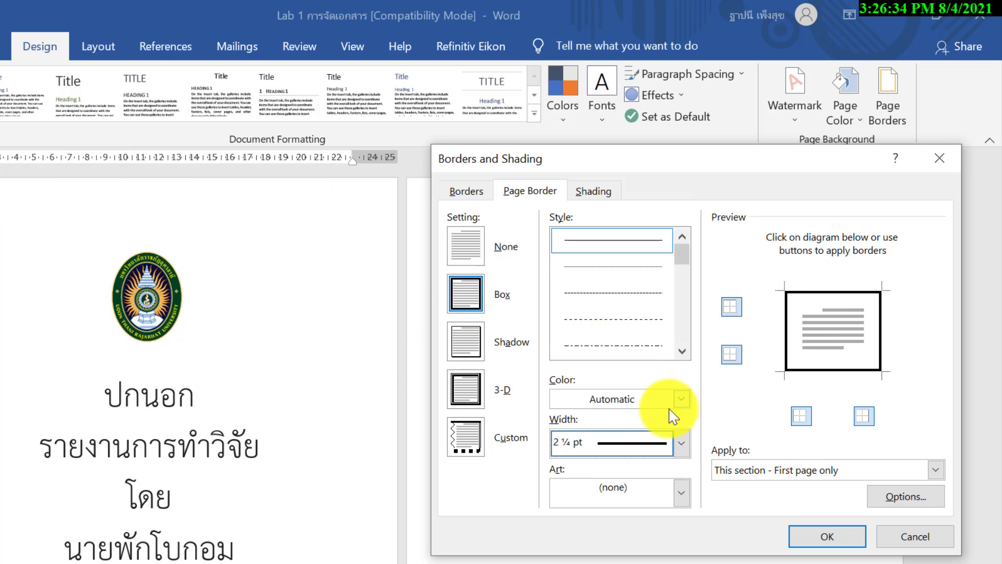
pyautogui.click(682, 399)
pyautogui.click(641, 318)
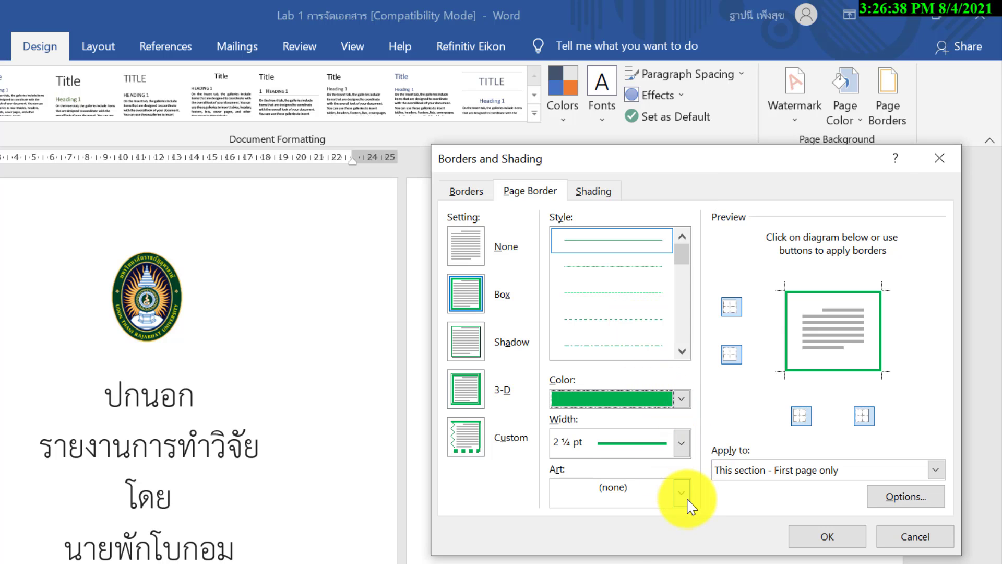
# Switch to the small-trees art border, reduce its width to 21 pt, and check the Apply to options.
pyautogui.click(682, 493)
pyautogui.click(655, 545)
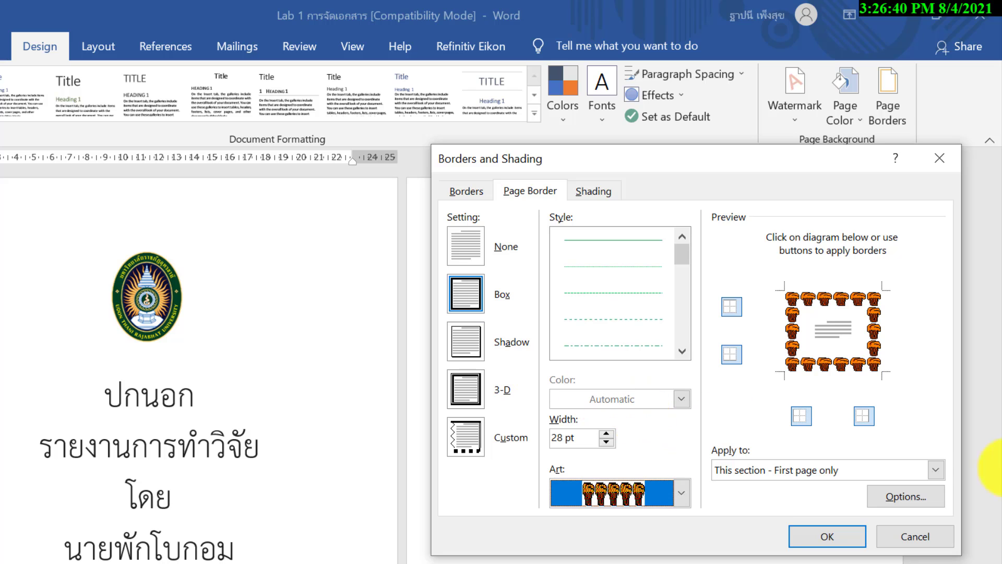
pyautogui.click(600, 444)
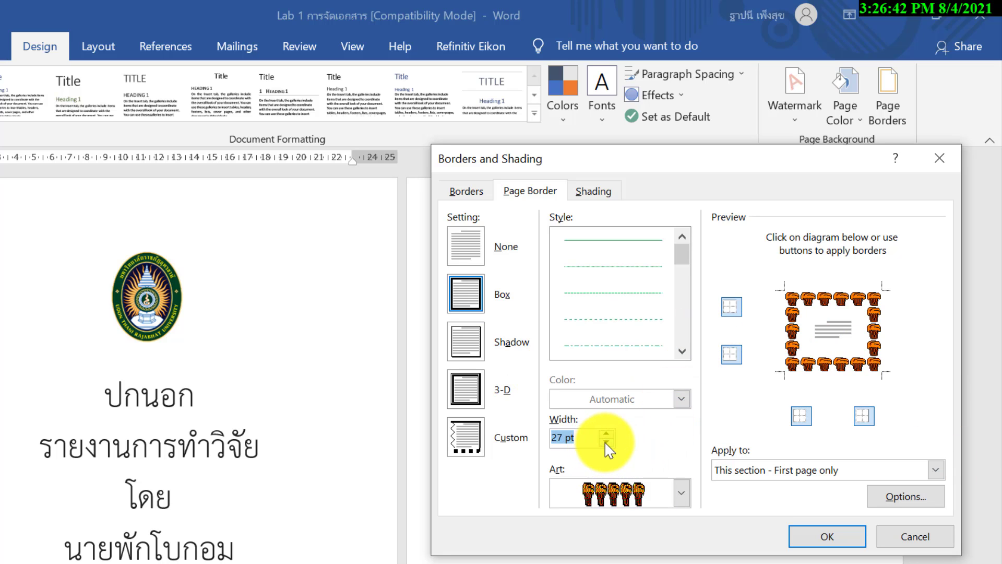
pyautogui.click(606, 442)
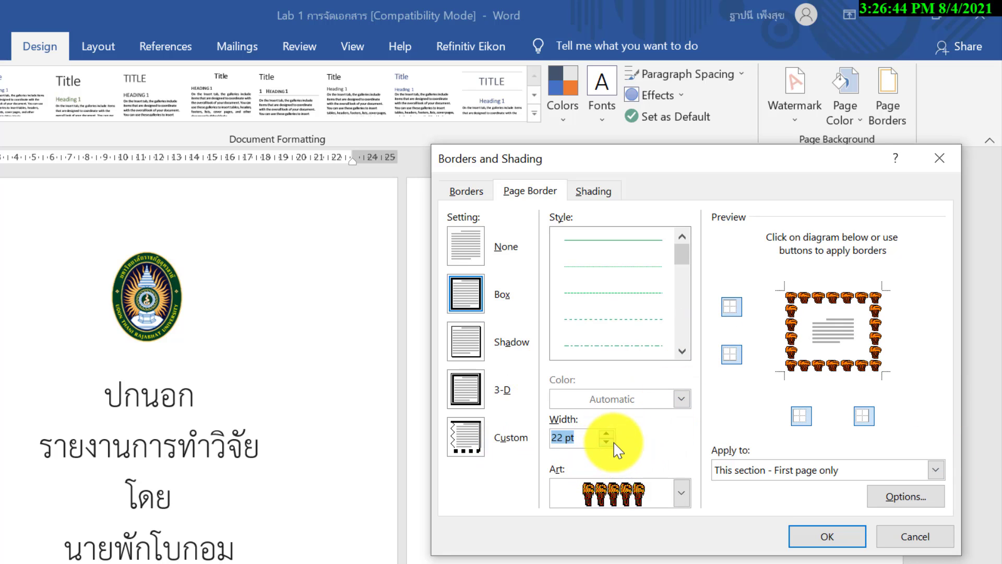
pyautogui.click(608, 442)
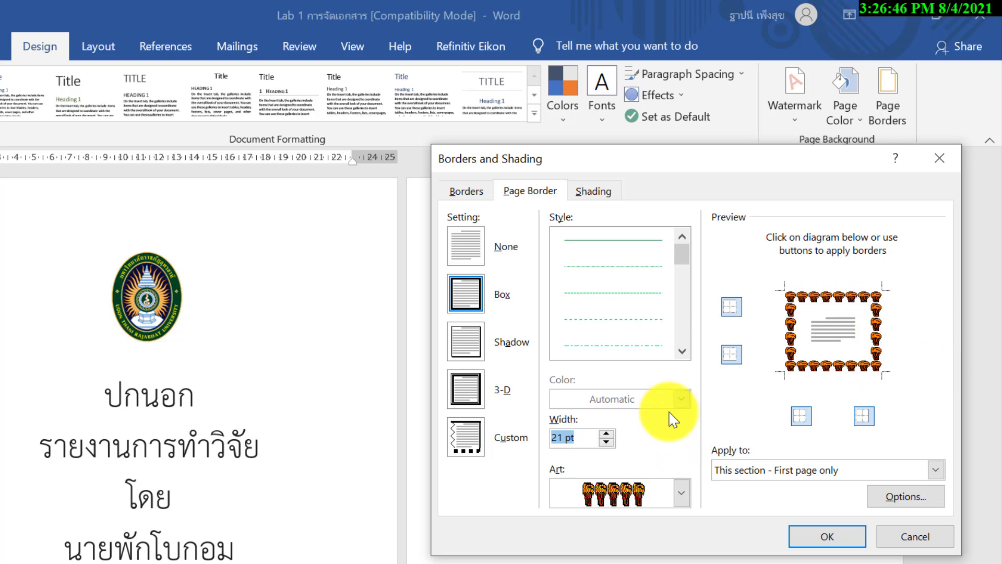
pyautogui.click(738, 470)
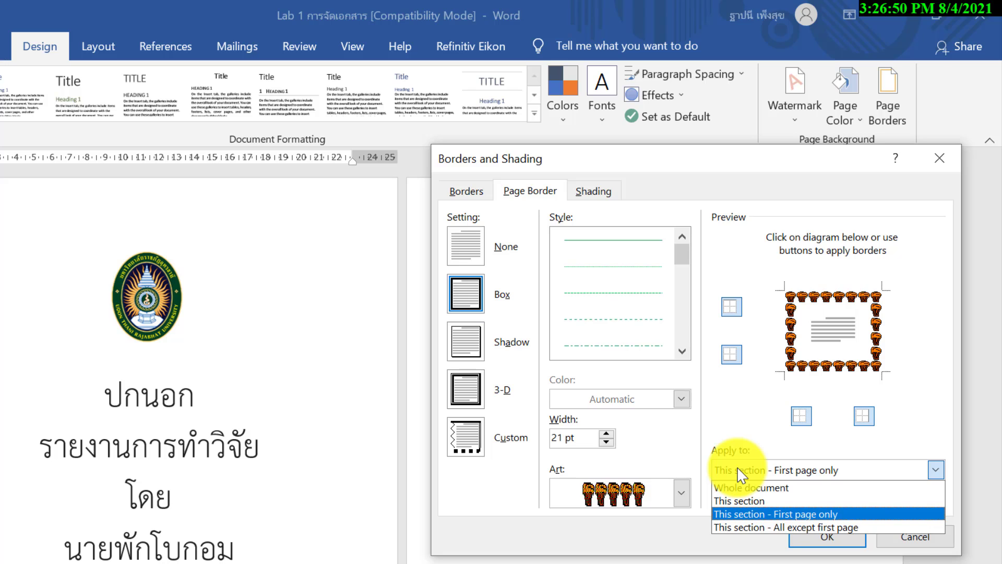
pyautogui.click(744, 469)
# Apply the 21 pt art border to 'This section - First page only' and confirm with OK.
pyautogui.click(938, 470)
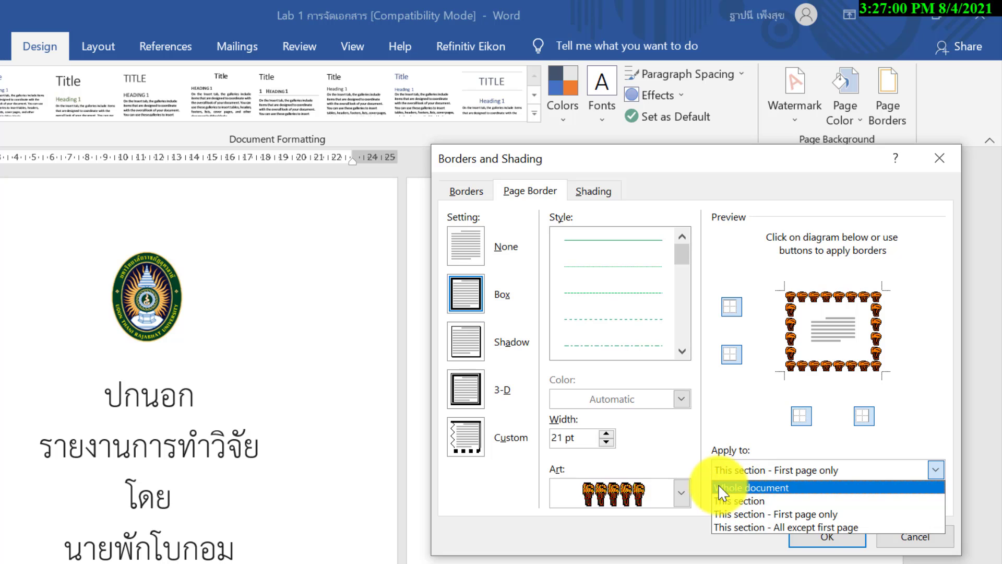
pyautogui.press('Down')
pyautogui.press('Down')
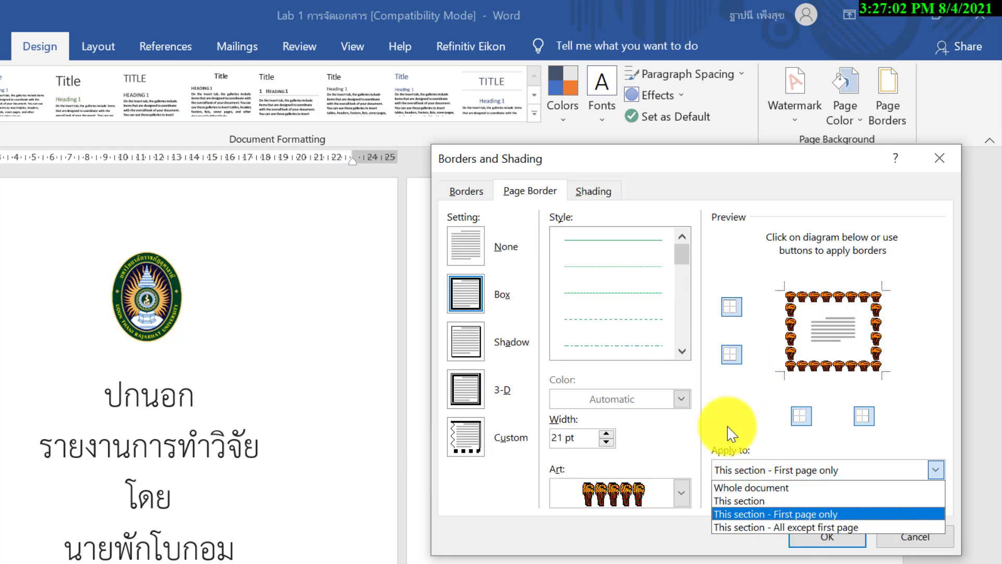
pyautogui.press('Down')
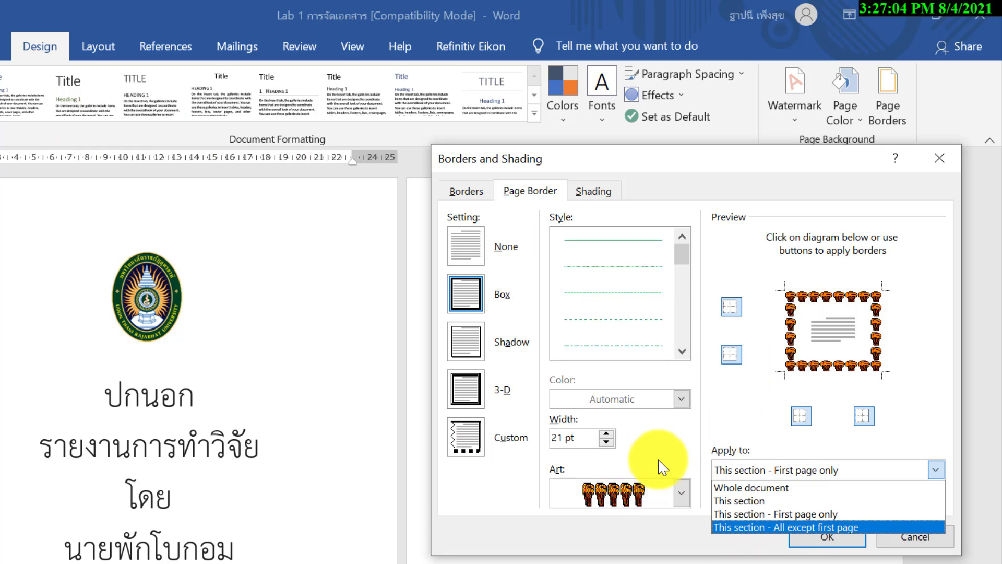
pyautogui.click(741, 501)
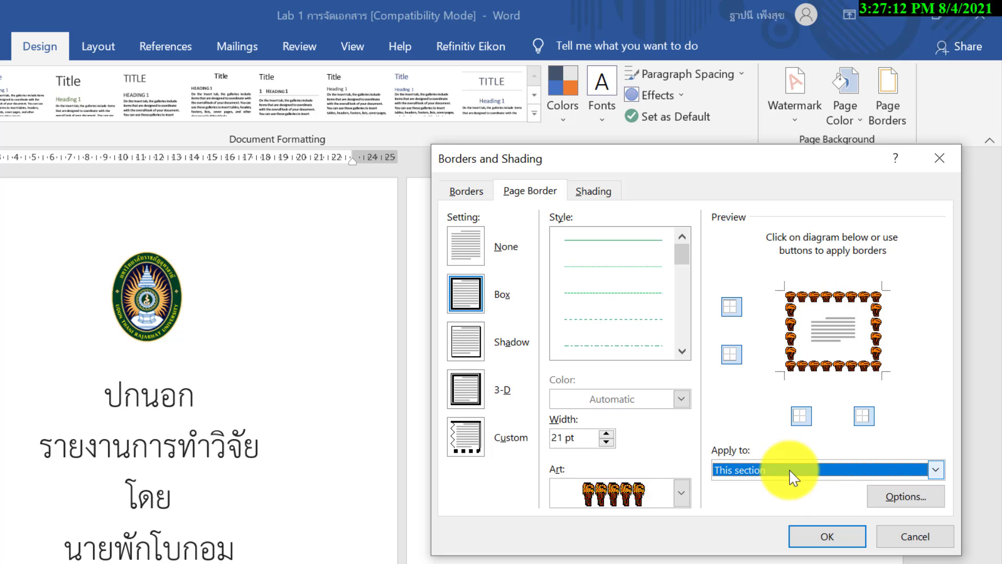
pyautogui.click(794, 477)
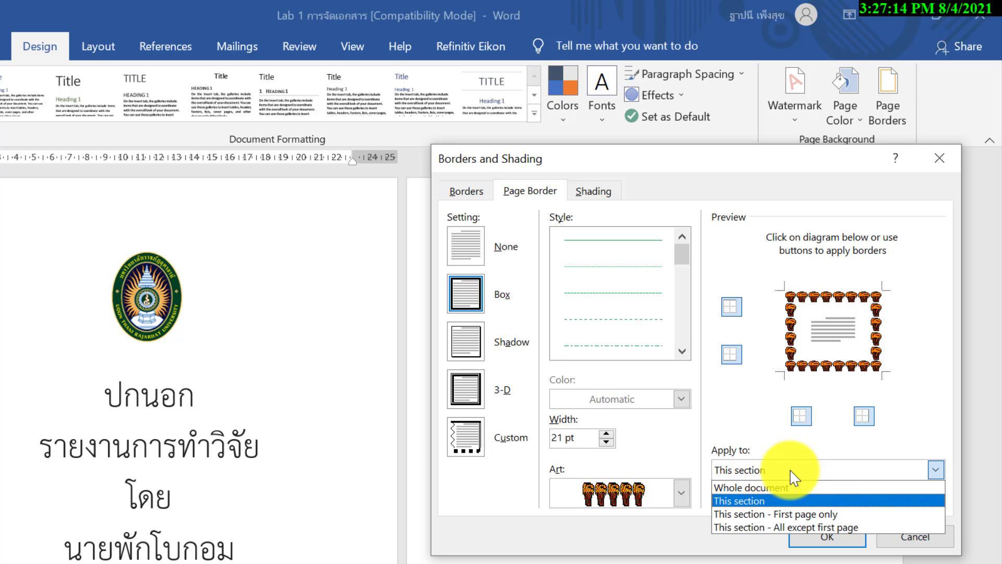
pyautogui.click(778, 515)
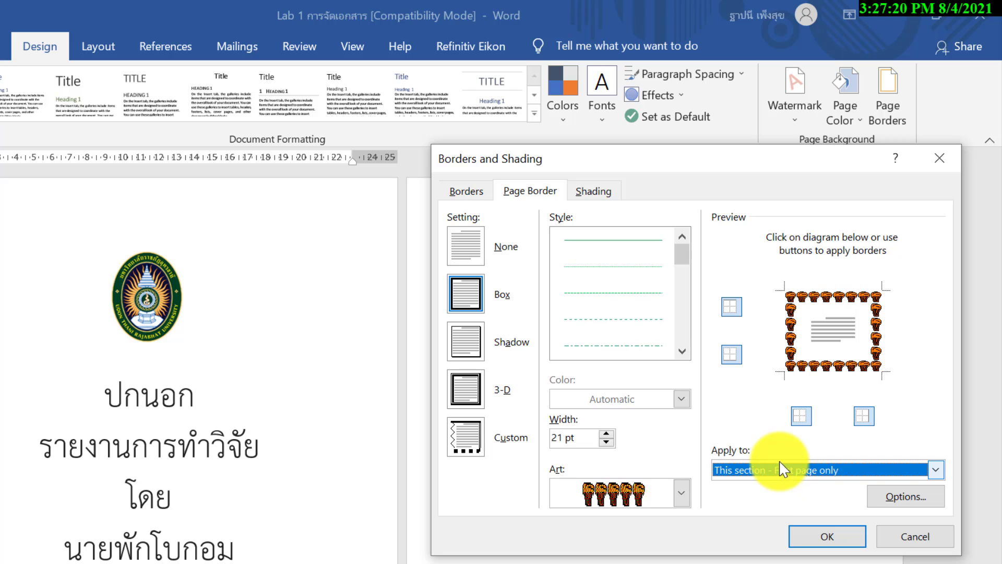
pyautogui.click(791, 473)
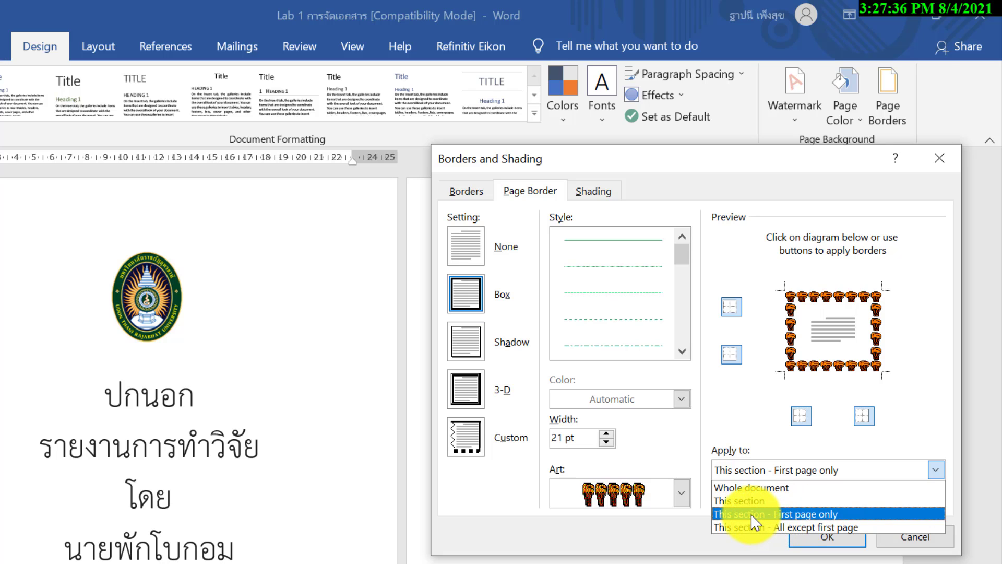
pyautogui.click(746, 514)
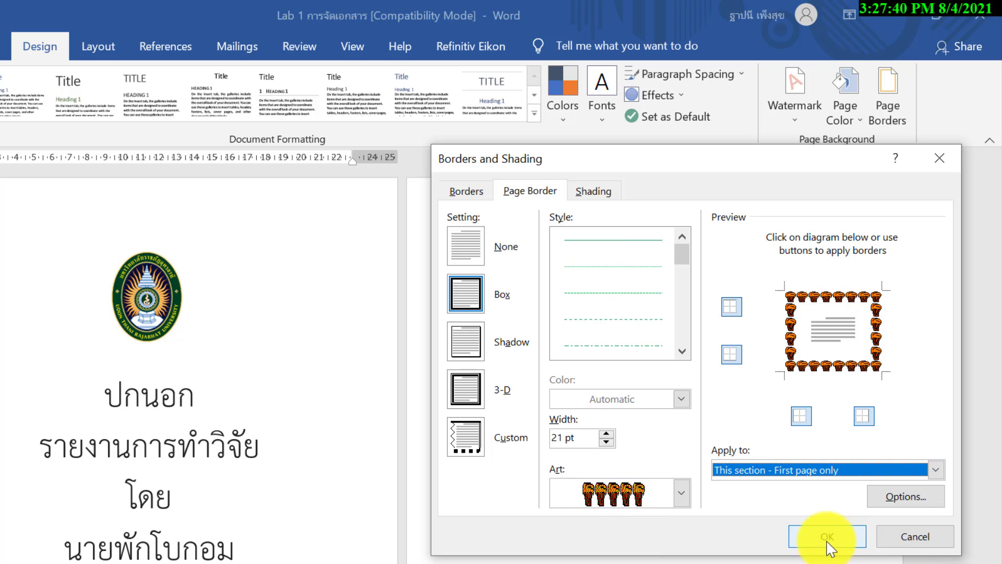
pyautogui.click(827, 537)
pyautogui.scroll(-1, 292, 238)
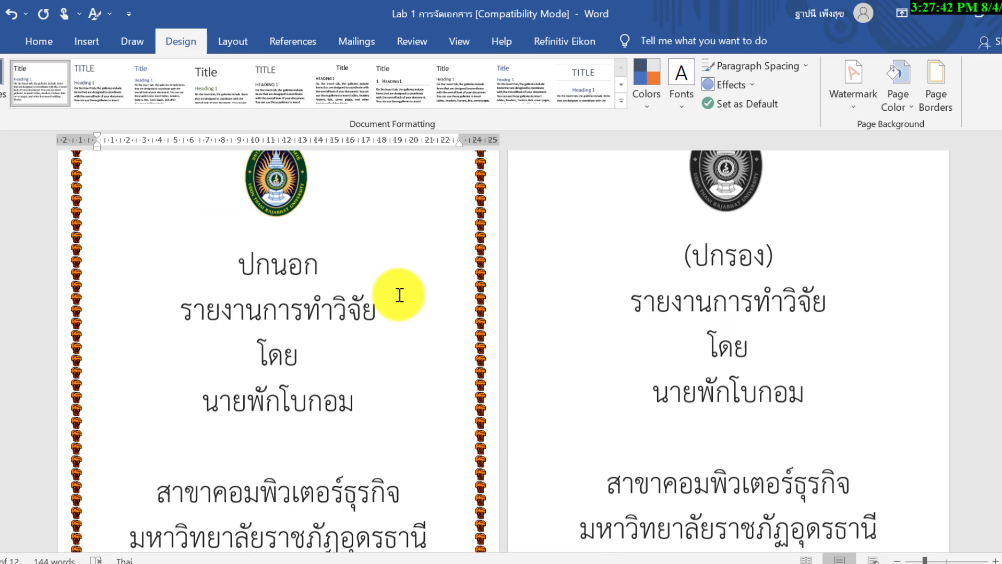
pyautogui.scroll(-1, 292, 238)
pyautogui.scroll(2, 293, 238)
pyautogui.scroll(1, 292, 238)
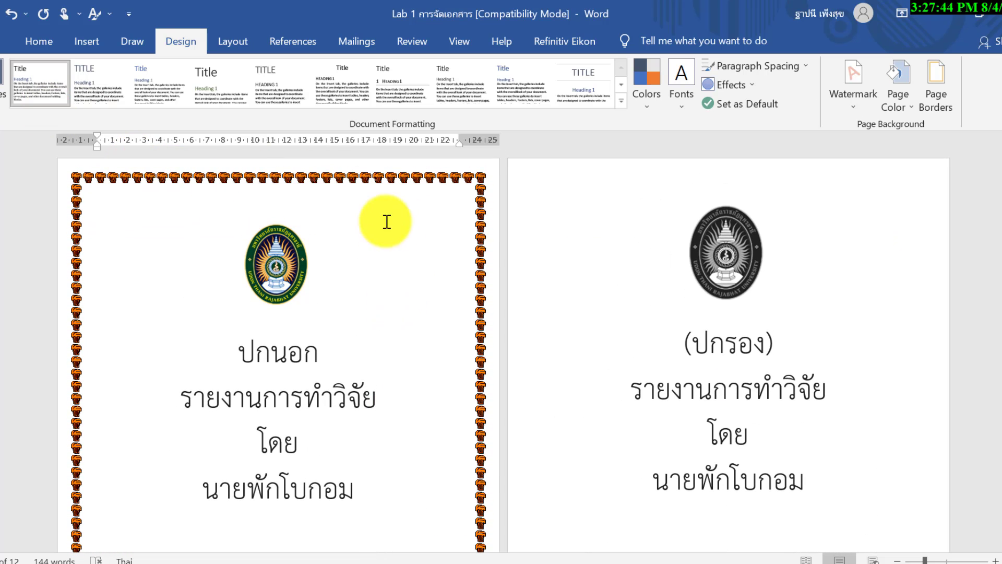
pyautogui.scroll(-3, 387, 267)
pyautogui.scroll(-1, 392, 263)
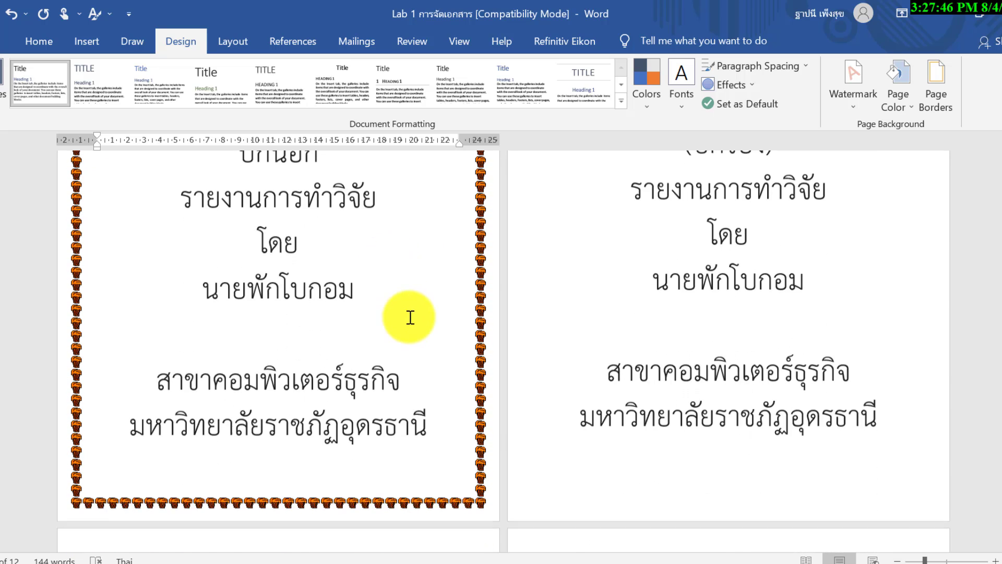
pyautogui.scroll(2, 409, 316)
pyautogui.scroll(2, 409, 315)
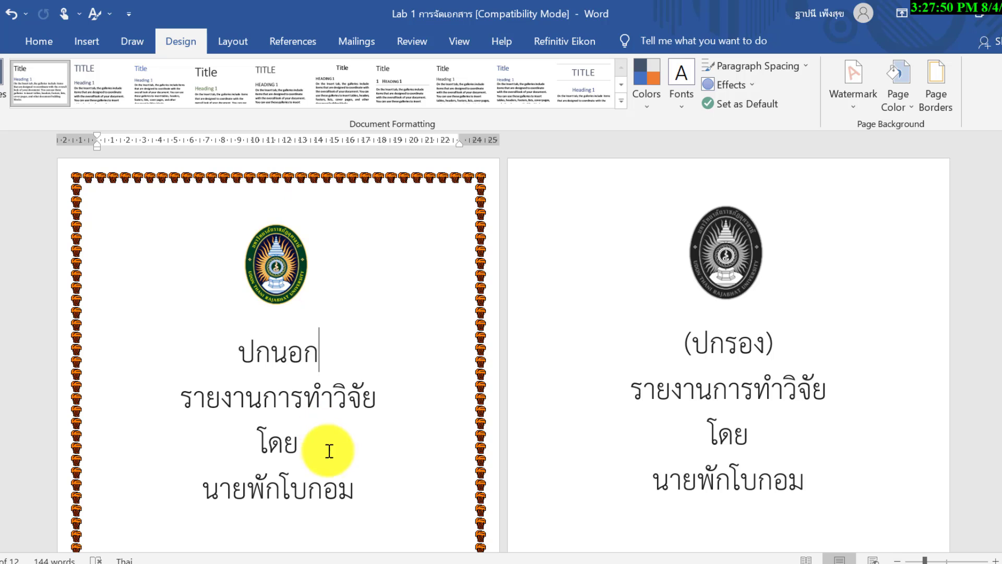
pyautogui.scroll(-1, 327, 444)
pyautogui.moveTo(207, 432)
pyautogui.mouseDown()
pyautogui.moveTo(340, 421)
pyautogui.moveTo(207, 427)
pyautogui.mouseUp()
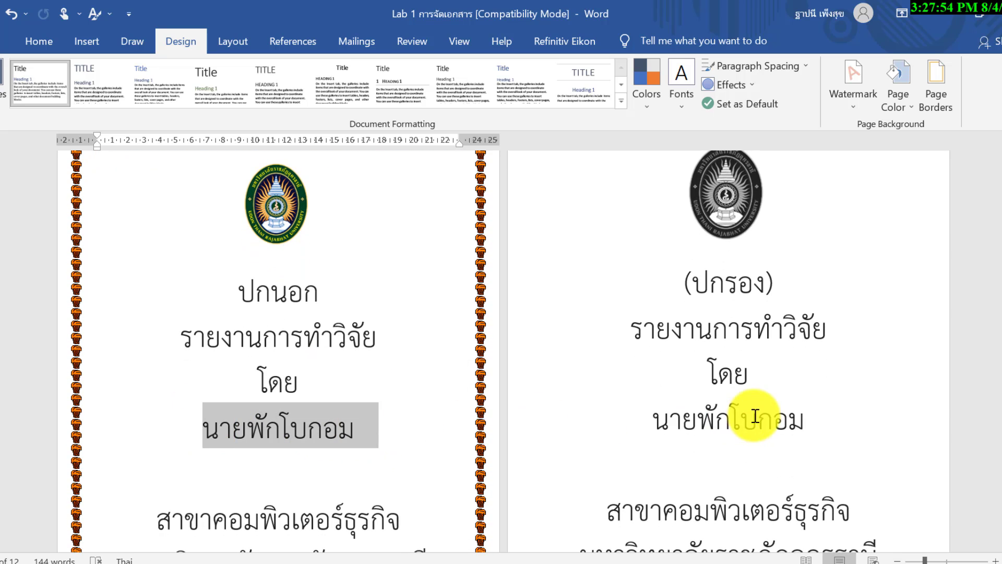
pyautogui.moveTo(785, 418); pyautogui.dragTo(682, 409)
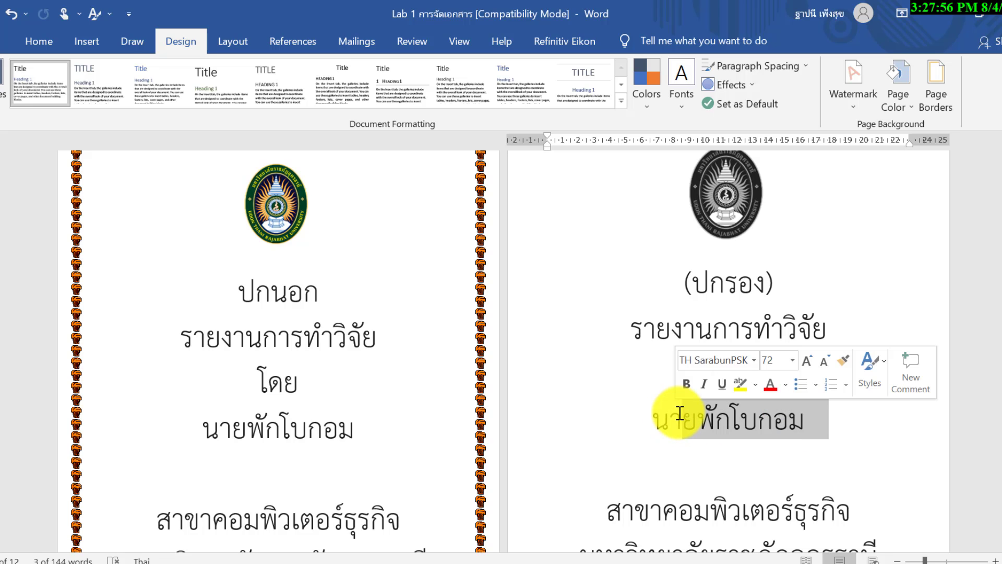
pyautogui.scroll(1, 682, 410)
pyautogui.scroll(-1, 678, 410)
pyautogui.scroll(-1, 679, 410)
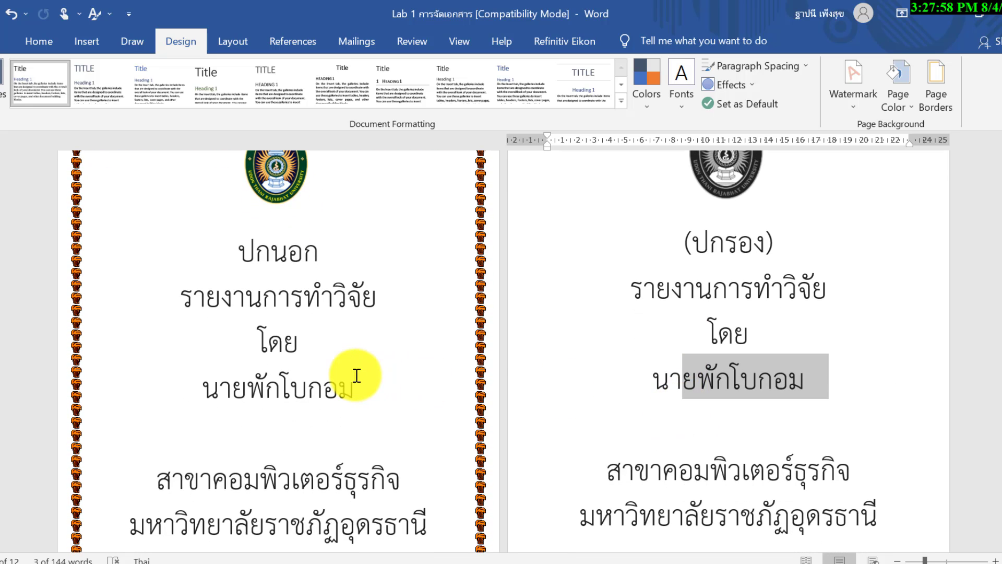
pyautogui.click(356, 375)
pyautogui.scroll(2, 358, 380)
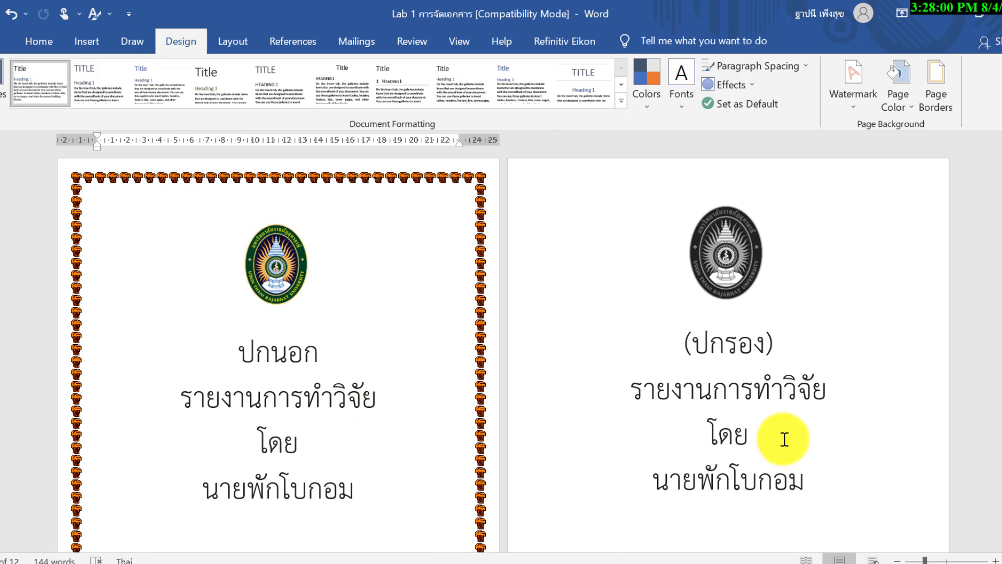
pyautogui.click(783, 440)
pyautogui.scroll(-3, 784, 440)
pyautogui.scroll(-3, 784, 440)
pyautogui.scroll(-3, 781, 433)
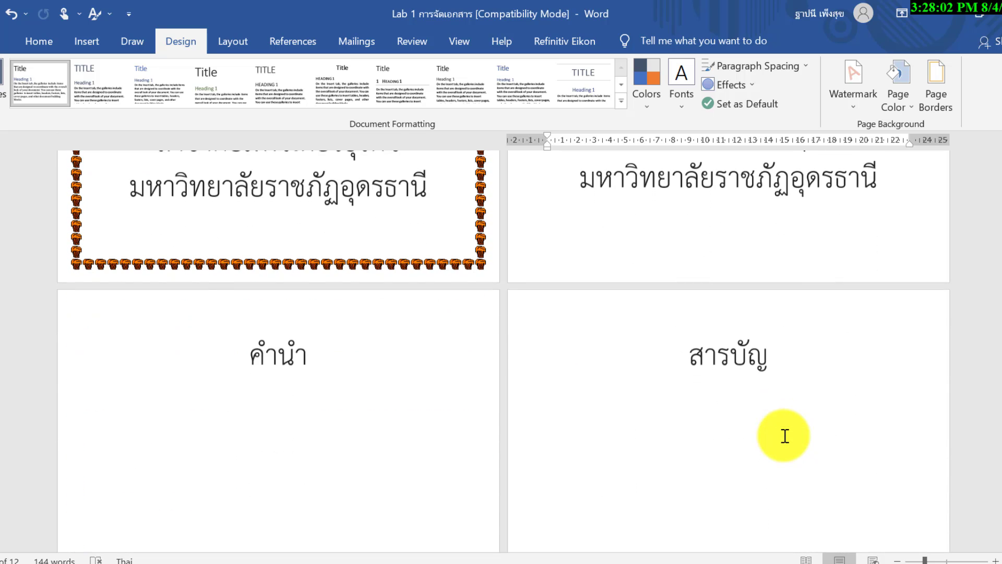
pyautogui.scroll(1, 778, 432)
pyautogui.scroll(1, 780, 431)
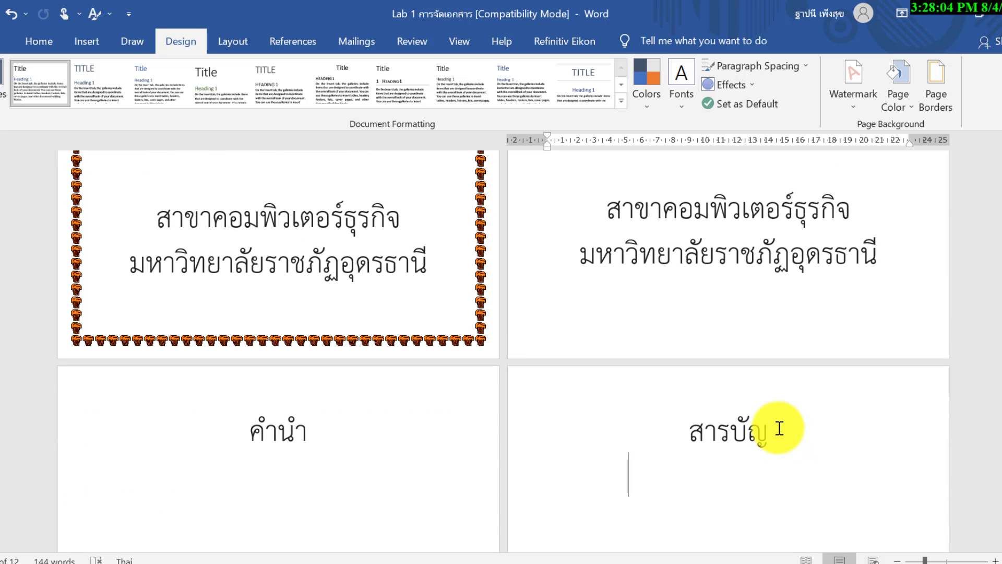
pyautogui.scroll(2, 773, 428)
pyautogui.scroll(-2, 770, 425)
pyautogui.scroll(-3, 771, 428)
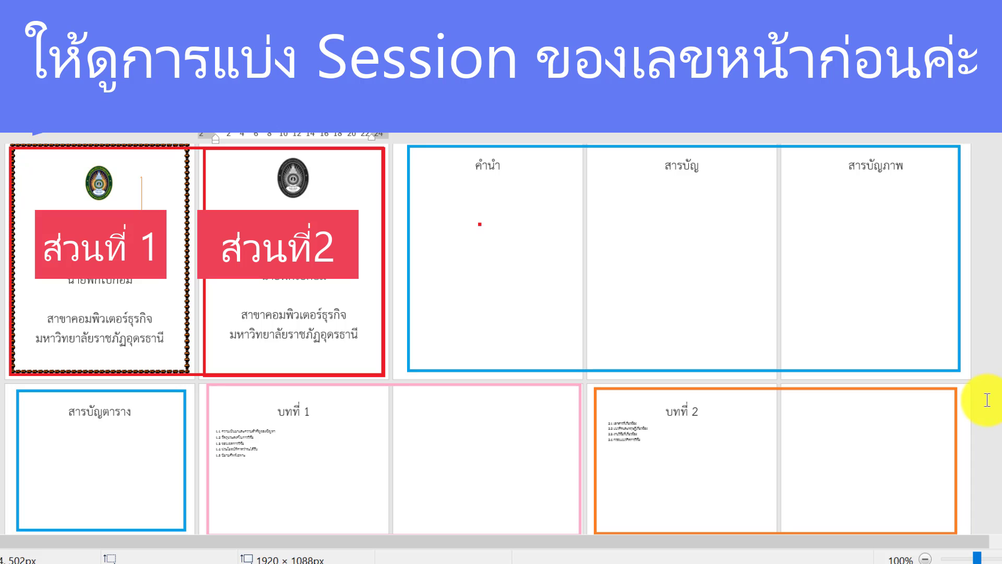
# Label the two title pages with red 1 and 2, and the front-matter pages with blue 3.
pyautogui.click(136, 203)
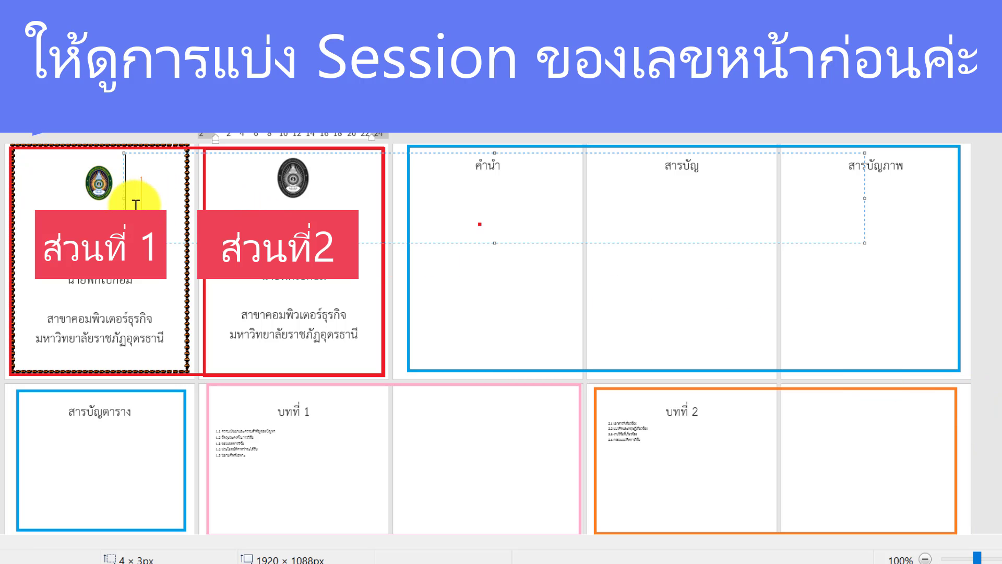
pyautogui.write('1')
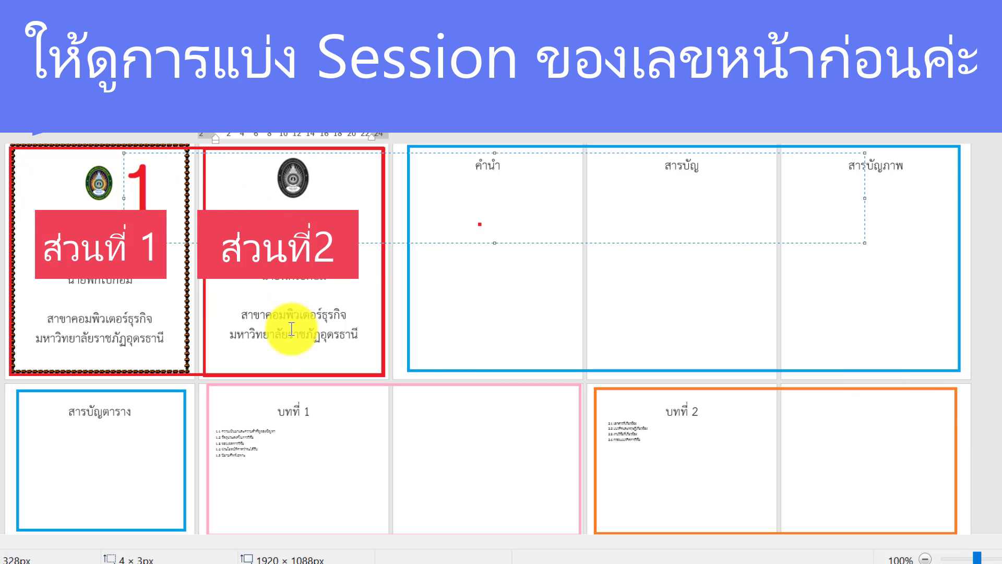
pyautogui.click(290, 337)
pyautogui.click(342, 194)
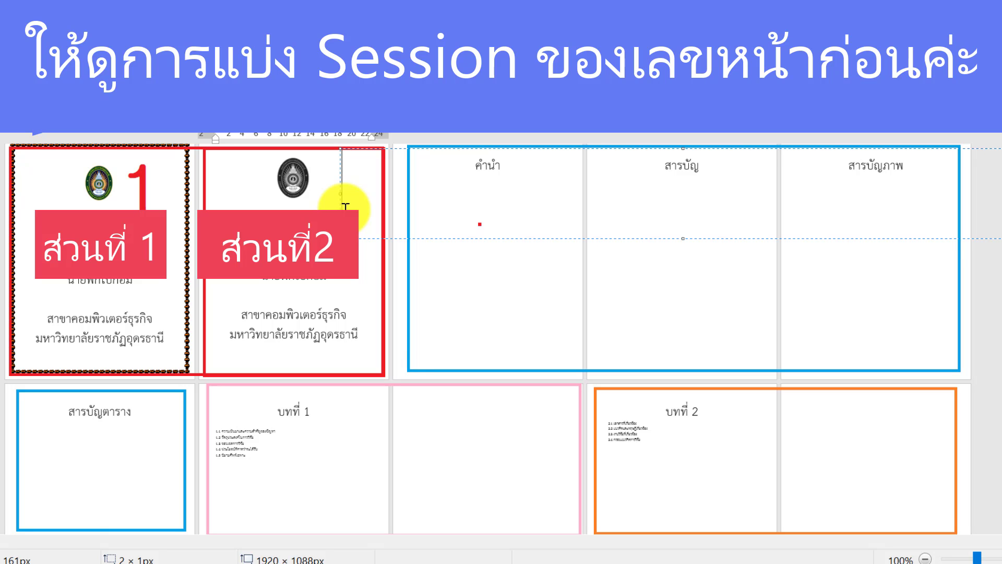
pyautogui.click(320, 312)
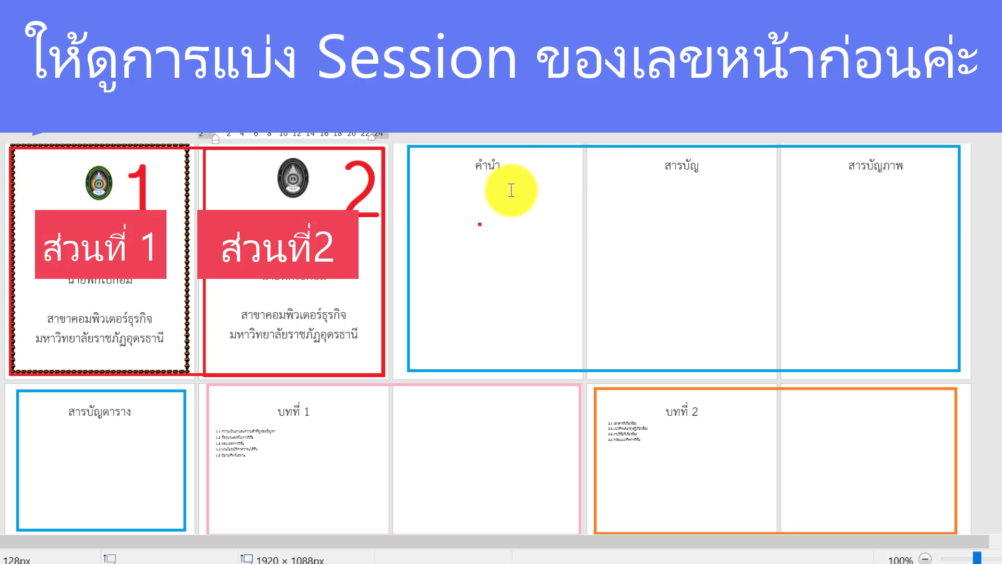
pyautogui.click(649, 207)
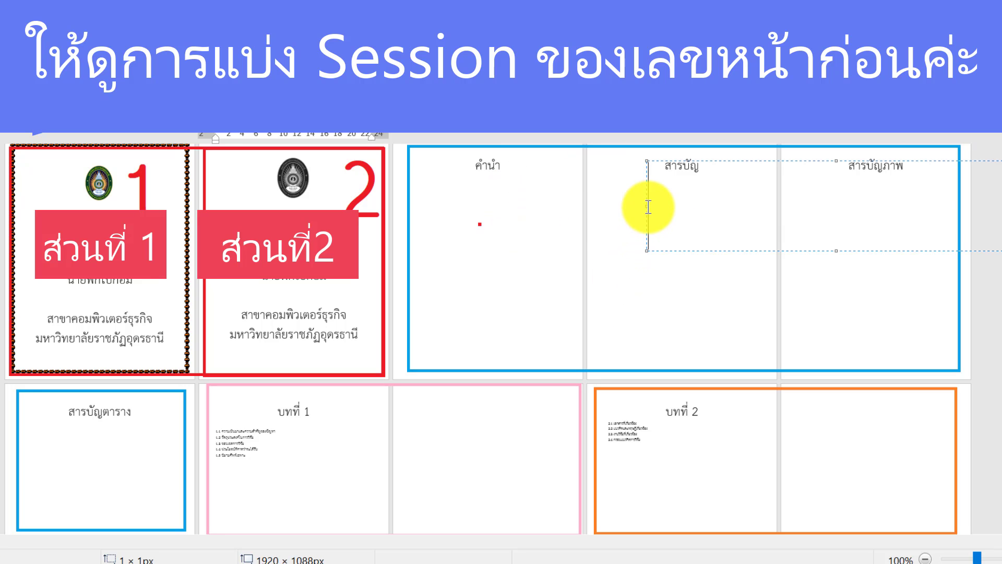
pyautogui.write('3')
pyautogui.click(706, 311)
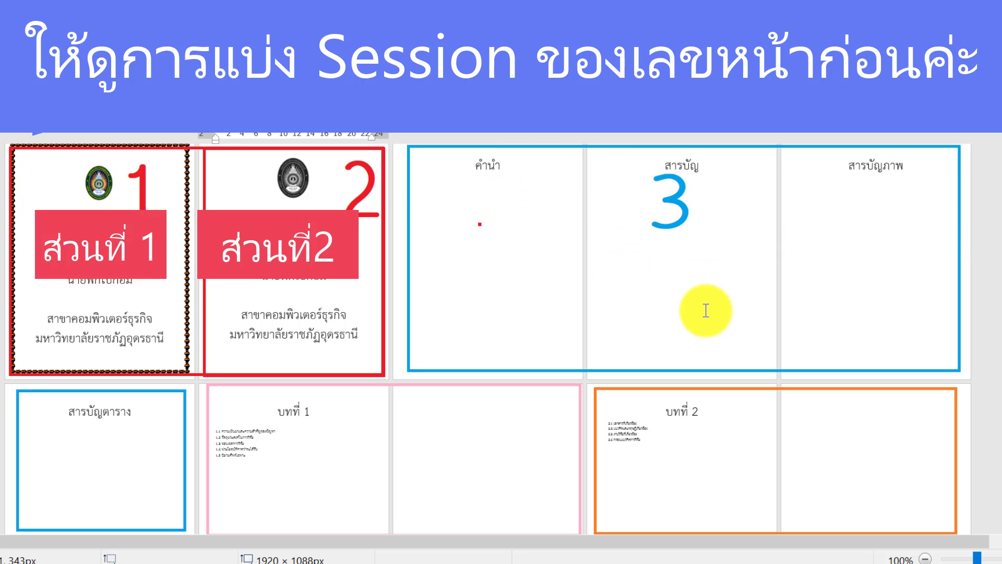
# Add the Thai letters ก ข ค ง with wider spacing, plus labels on the title and สารบัญตาราง pages.
pyautogui.click(483, 293)
pyautogui.click(437, 240)
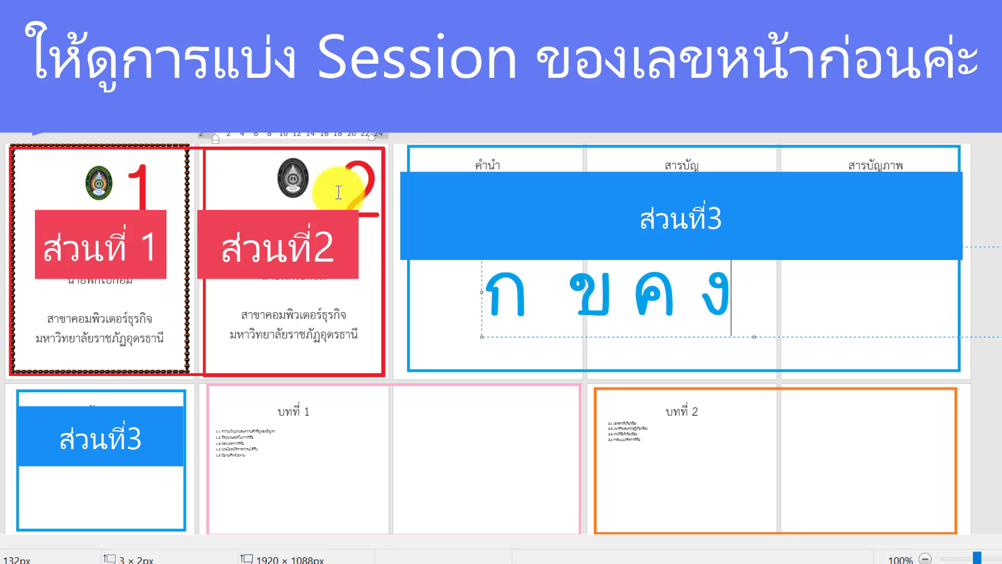
pyautogui.click(650, 302)
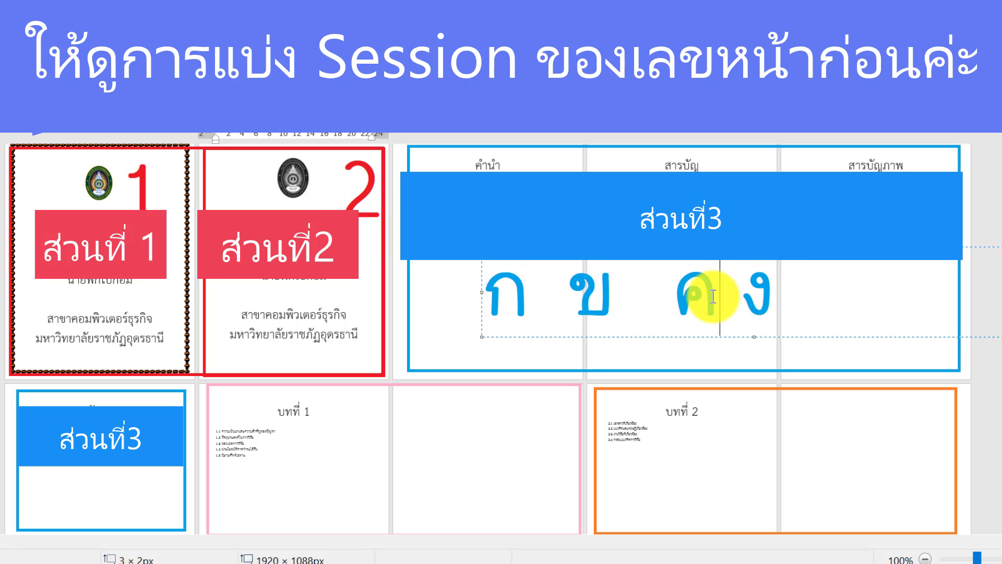
pyautogui.click(481, 358)
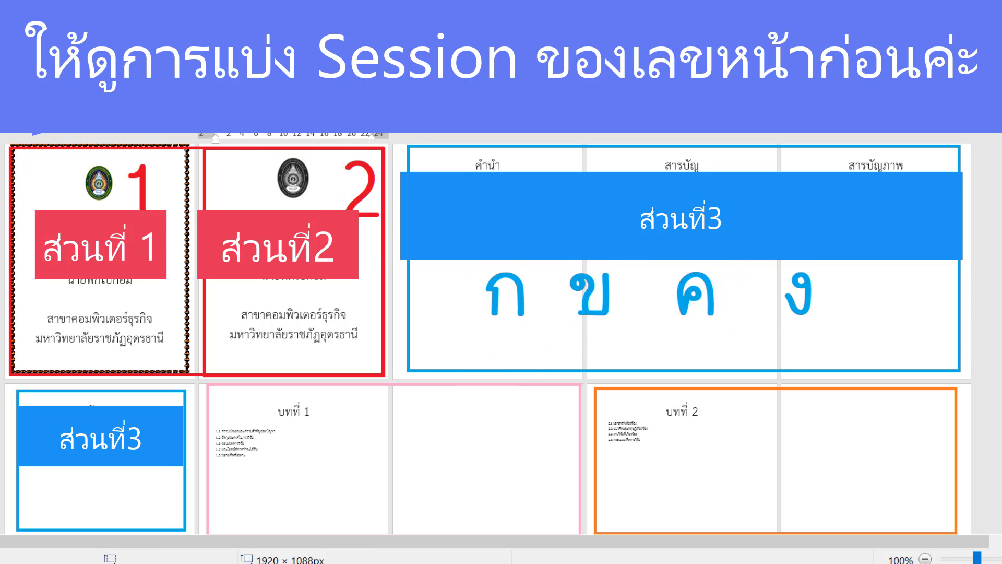
pyautogui.click(68, 325)
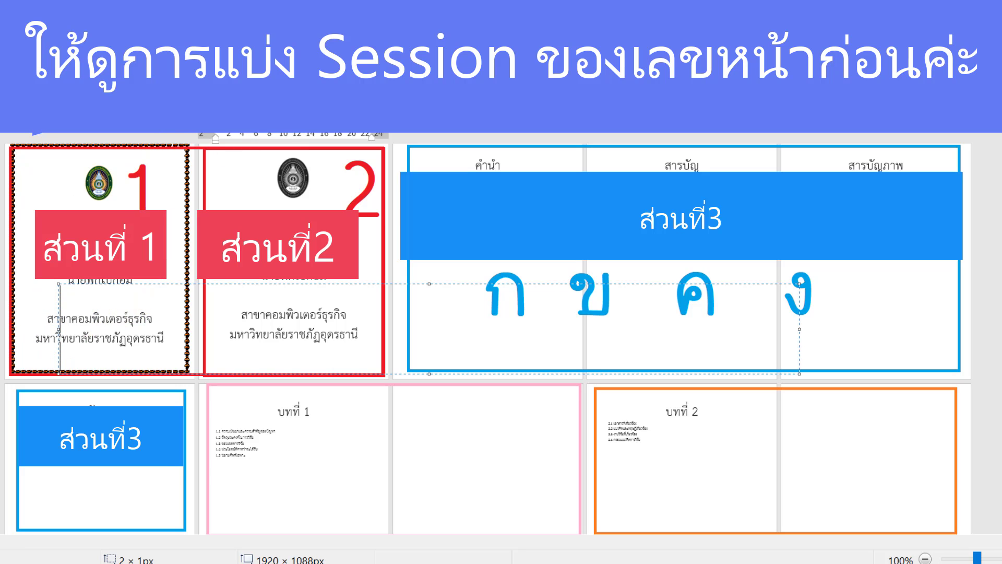
pyautogui.click(82, 341)
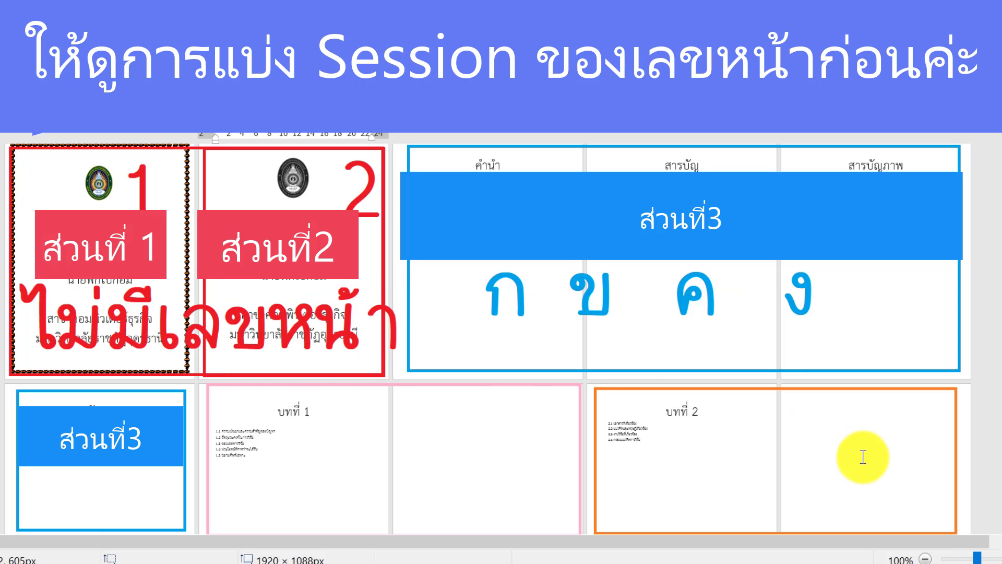
pyautogui.click(70, 491)
pyautogui.write('จ...')
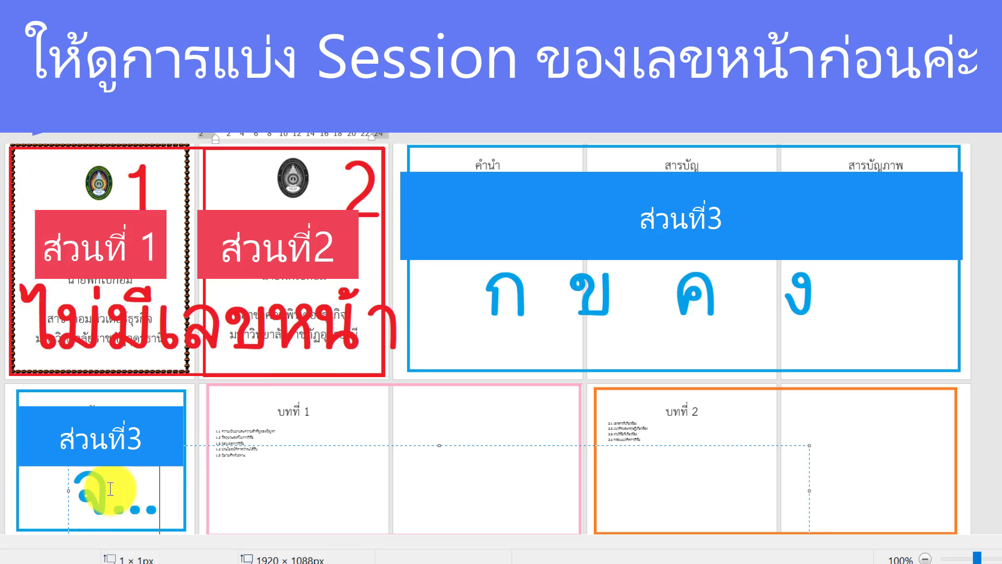
pyautogui.click(371, 365)
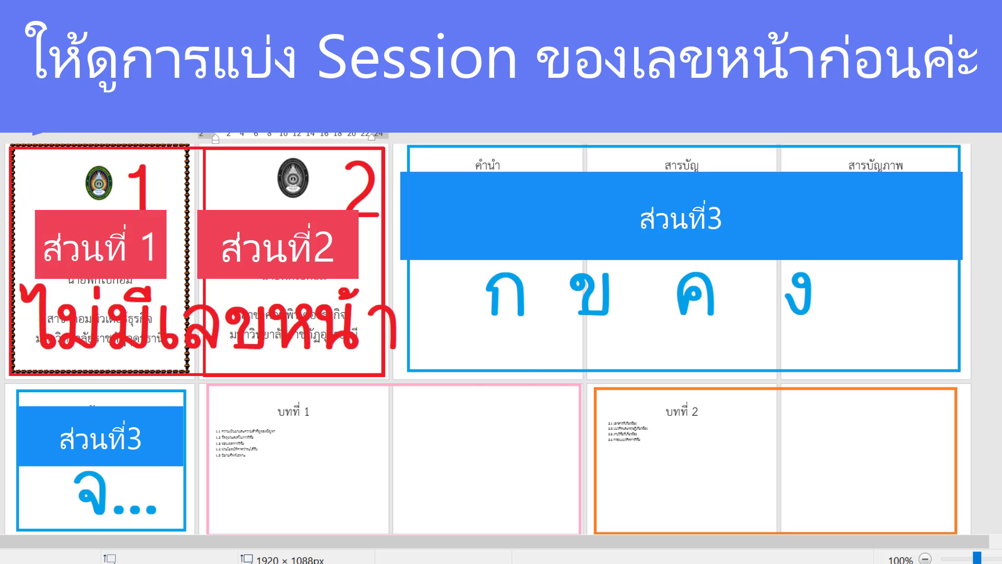
# Label the last page group with an orange 5.
pyautogui.click(357, 441)
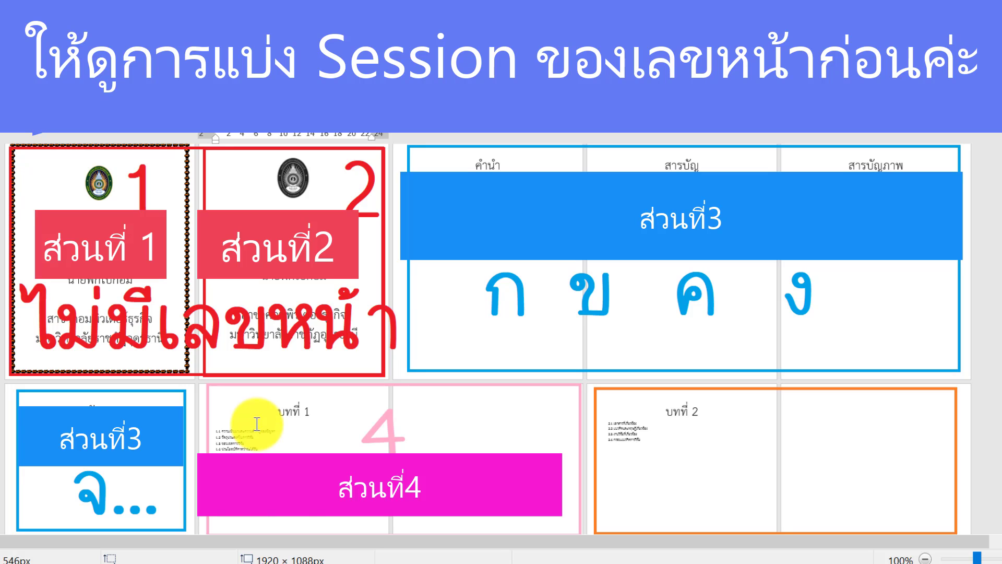
pyautogui.click(264, 523)
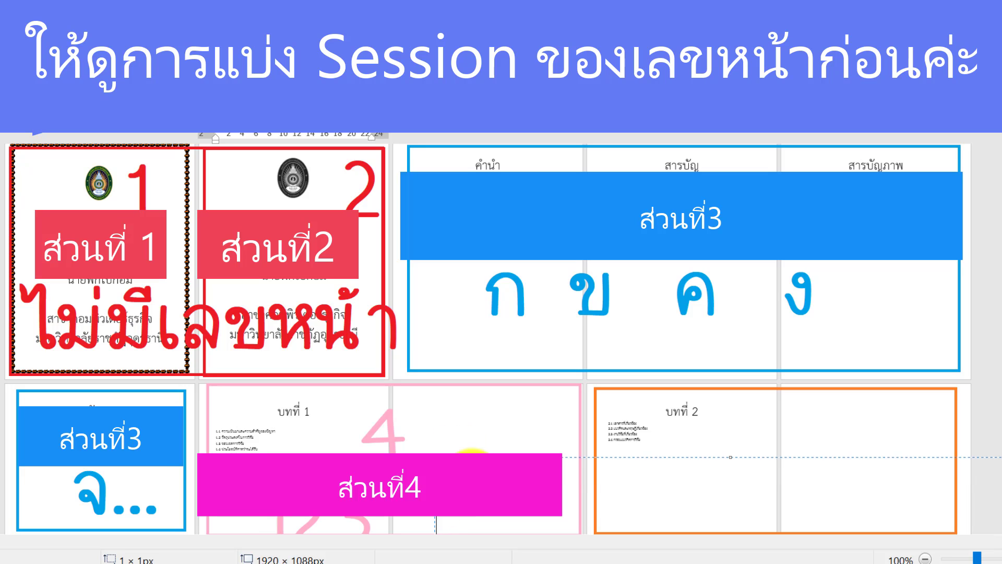
pyautogui.click(652, 454)
pyautogui.click(729, 446)
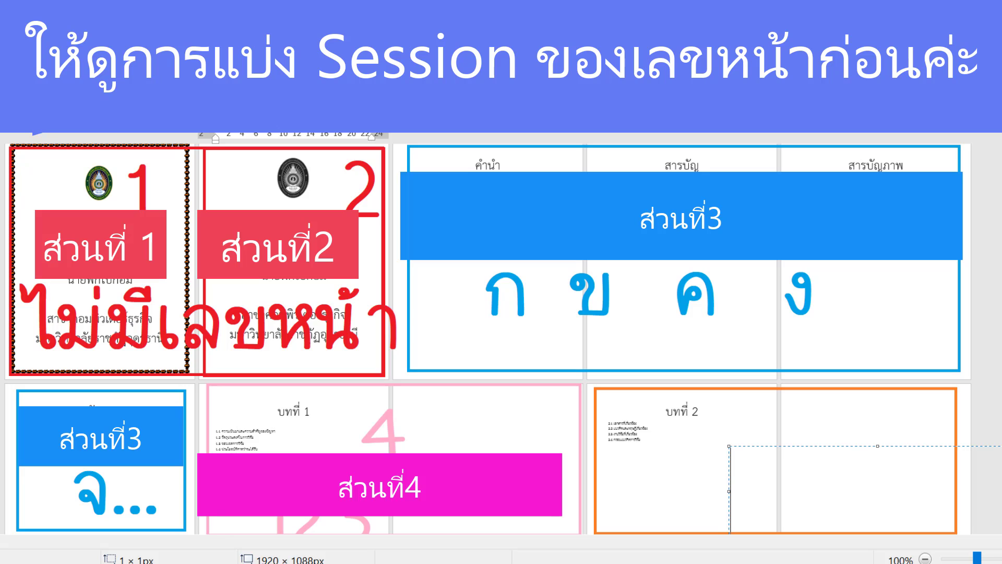
pyautogui.click(747, 454)
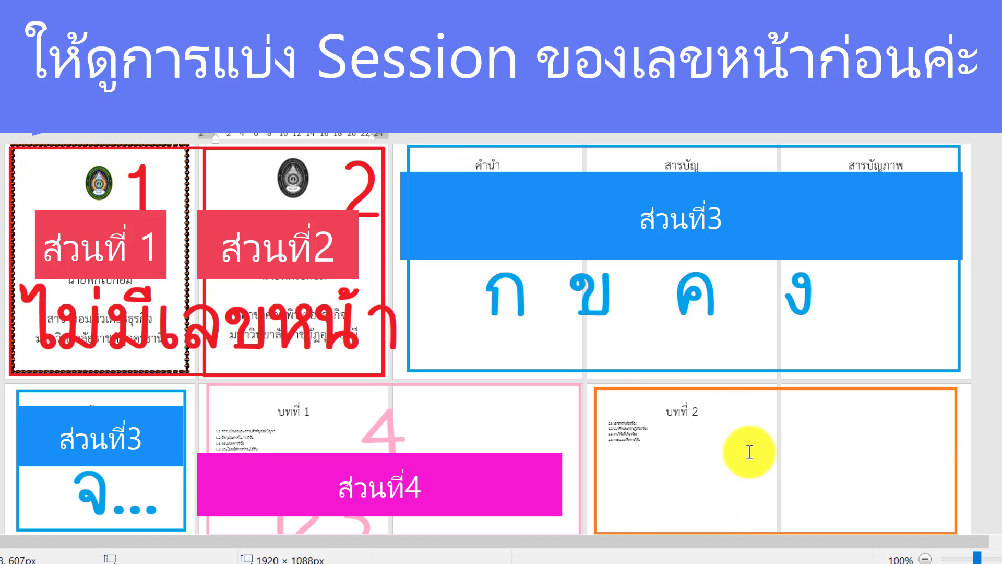
pyautogui.click(763, 427)
pyautogui.write('5')
pyautogui.click(674, 519)
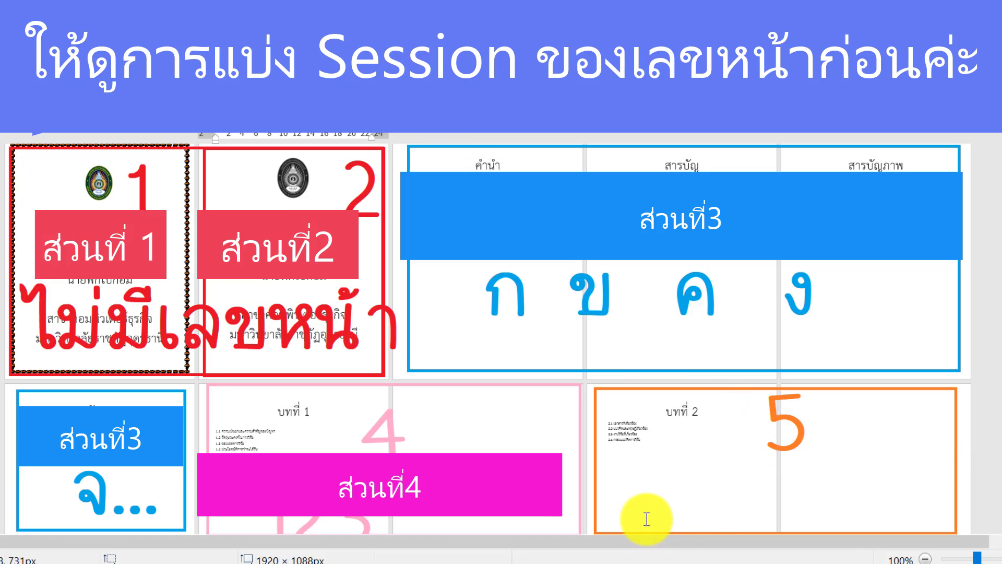
# Add the orange note เลขต่อบทที่1 below the 5, and draw a red diagonal line over the first two pages.
pyautogui.click(647, 510)
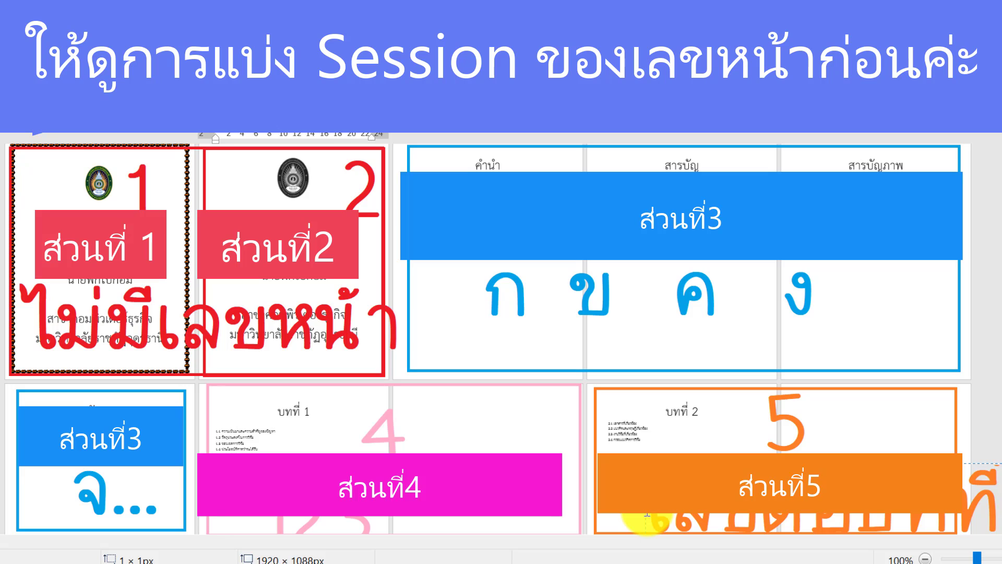
pyautogui.press('BackSpace')
pyautogui.press('BackSpace')
pyautogui.press('BackSpace')
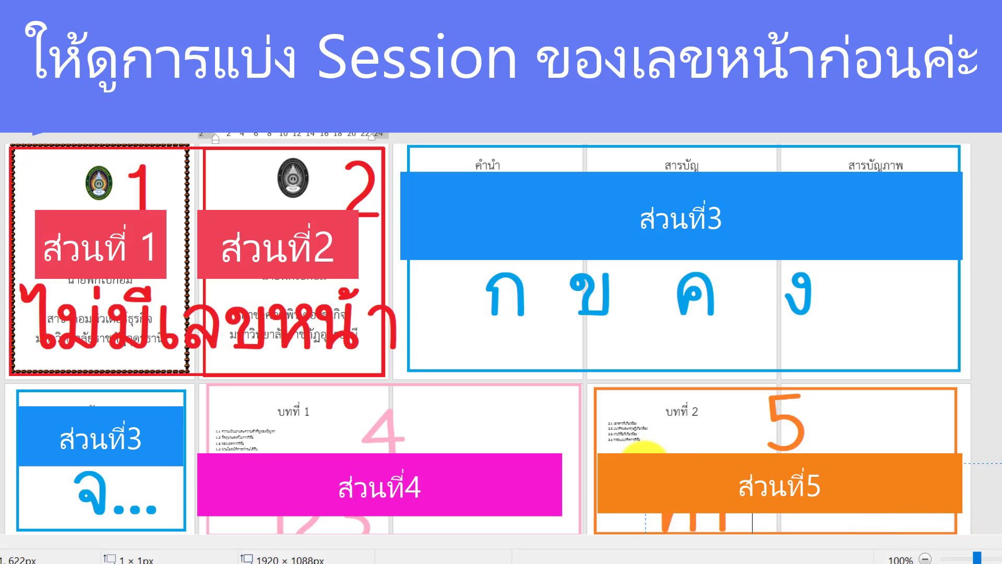
pyautogui.moveTo(647, 514); pyautogui.dragTo(594, 460)
pyautogui.click(911, 385)
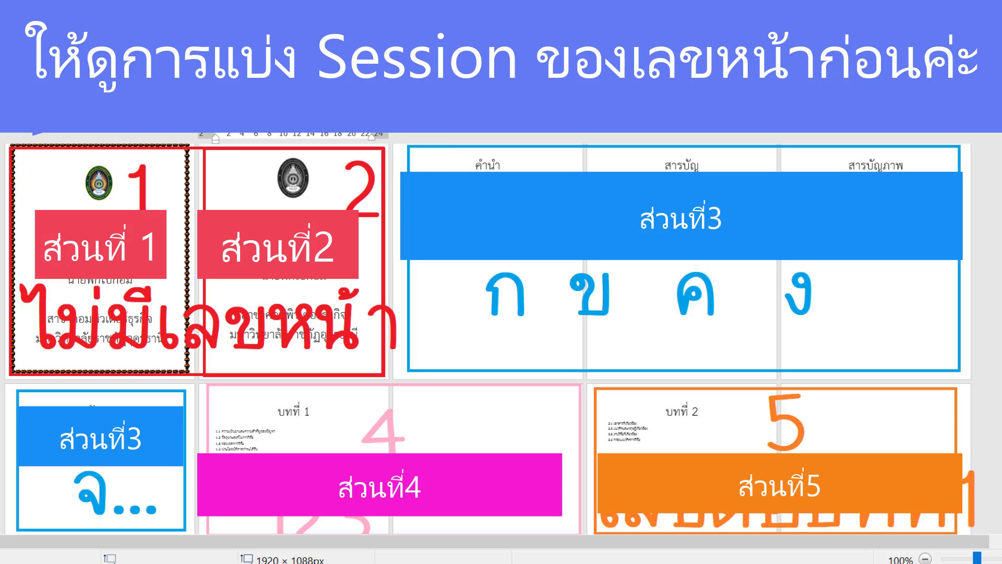
pyautogui.moveTo(238, 154); pyautogui.dragTo(151, 337)
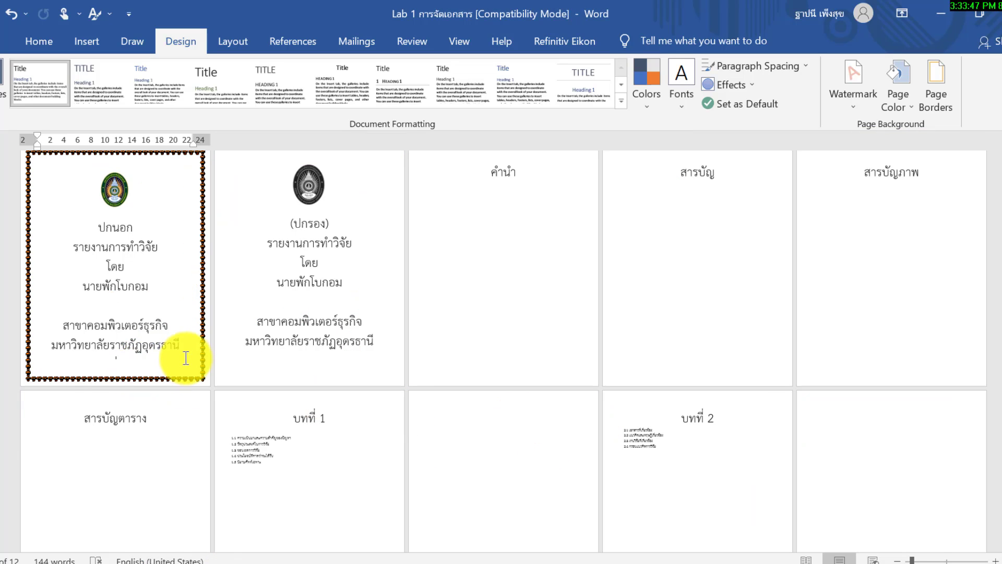
pyautogui.click(188, 342)
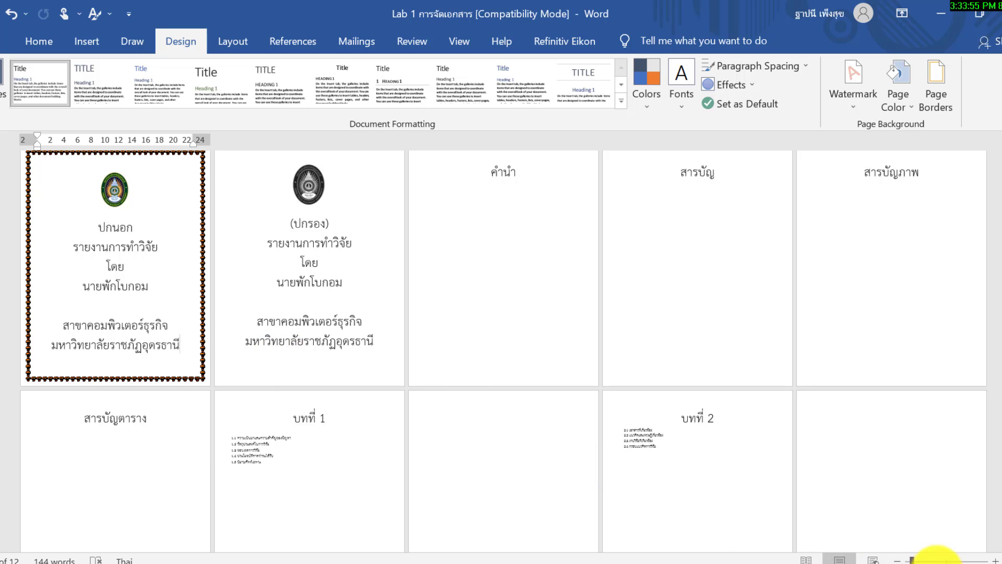
pyautogui.moveTo(912, 560); pyautogui.dragTo(942, 560)
pyautogui.scroll(-2, 512, 501)
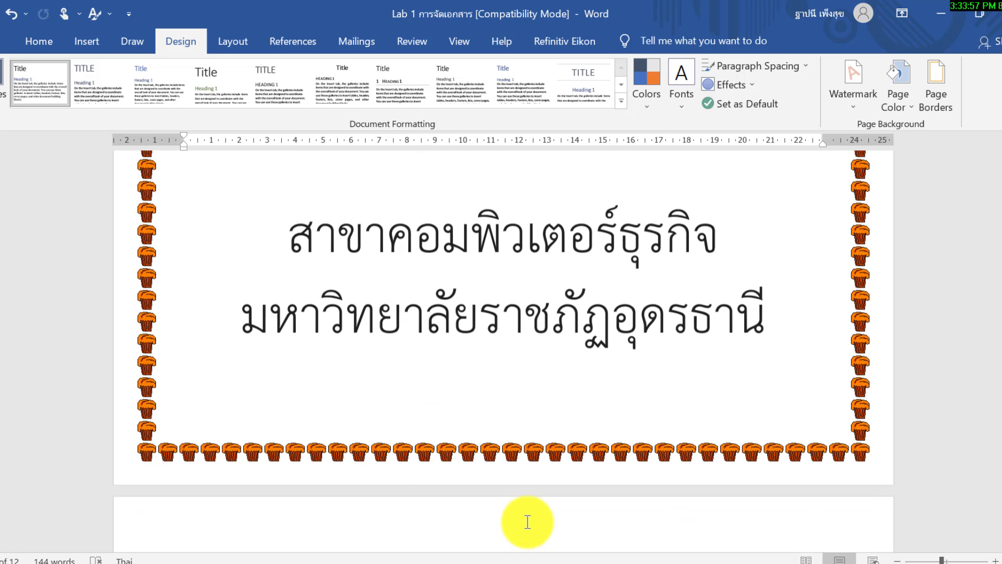
pyautogui.scroll(-1, 517, 517)
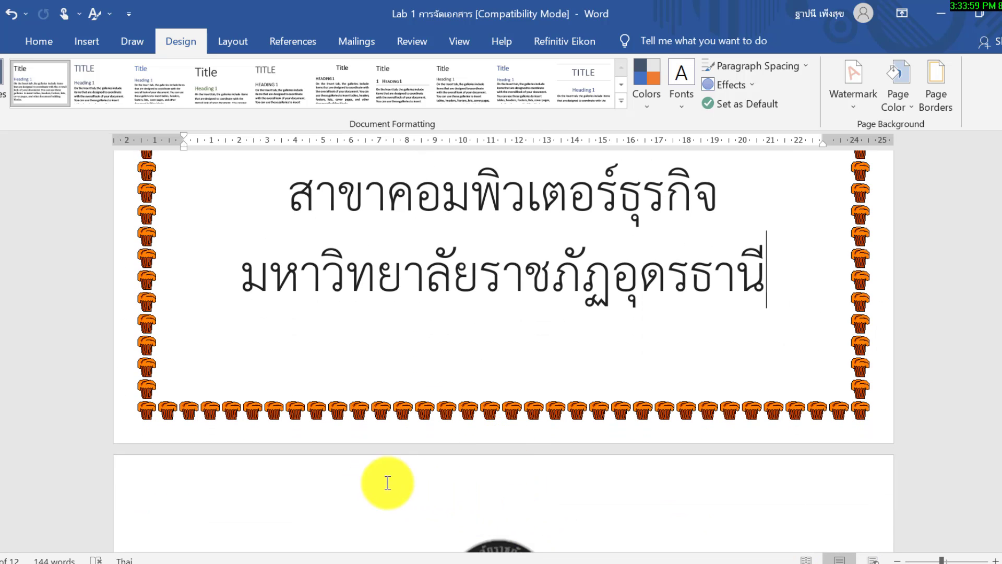
pyautogui.doubleClick(318, 482)
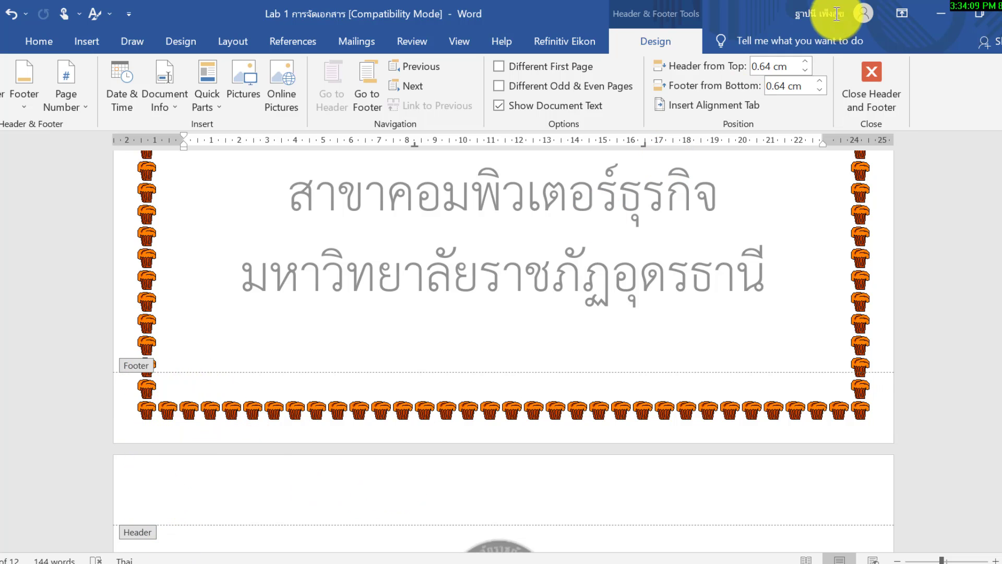
pyautogui.click(872, 86)
pyautogui.scroll(2, 761, 436)
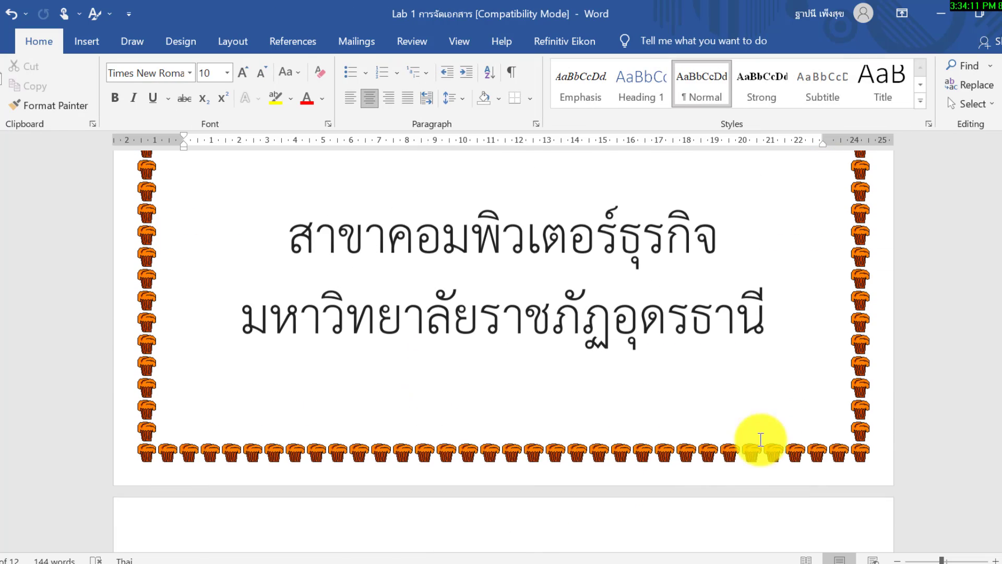
pyautogui.scroll(3, 793, 424)
pyautogui.moveTo(942, 560); pyautogui.dragTo(930, 560)
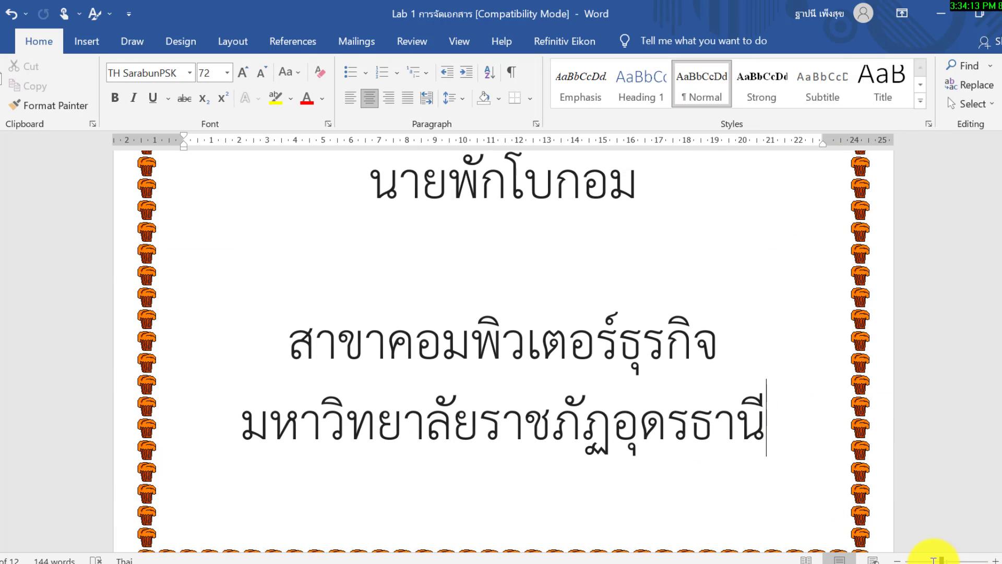
pyautogui.scroll(3, 810, 488)
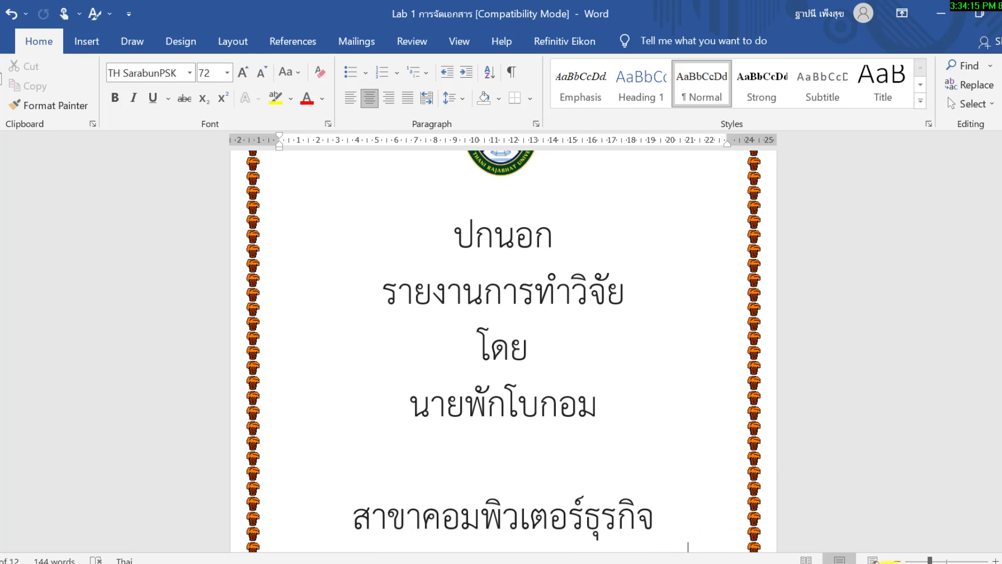
pyautogui.click(920, 560)
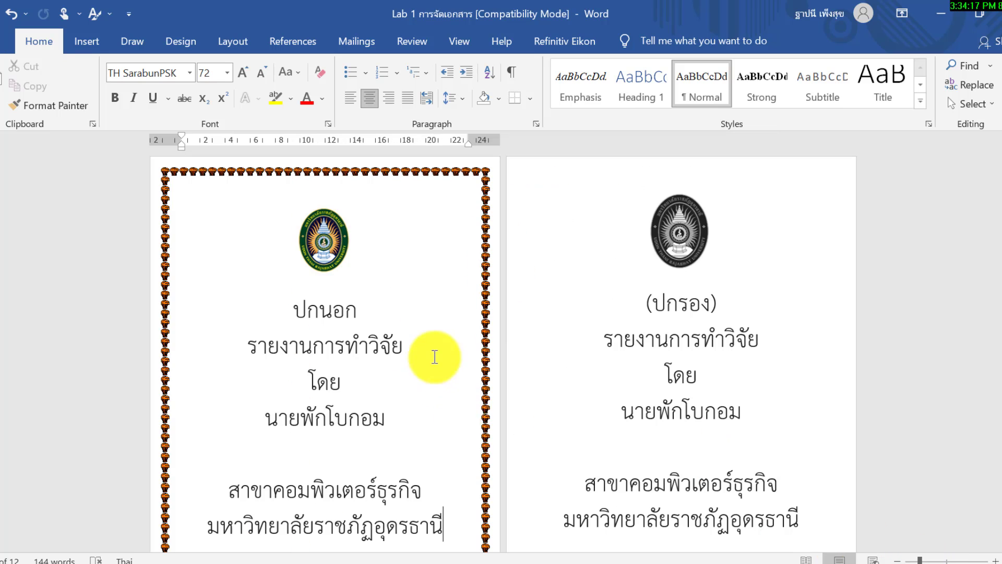
pyautogui.scroll(-1, 399, 298)
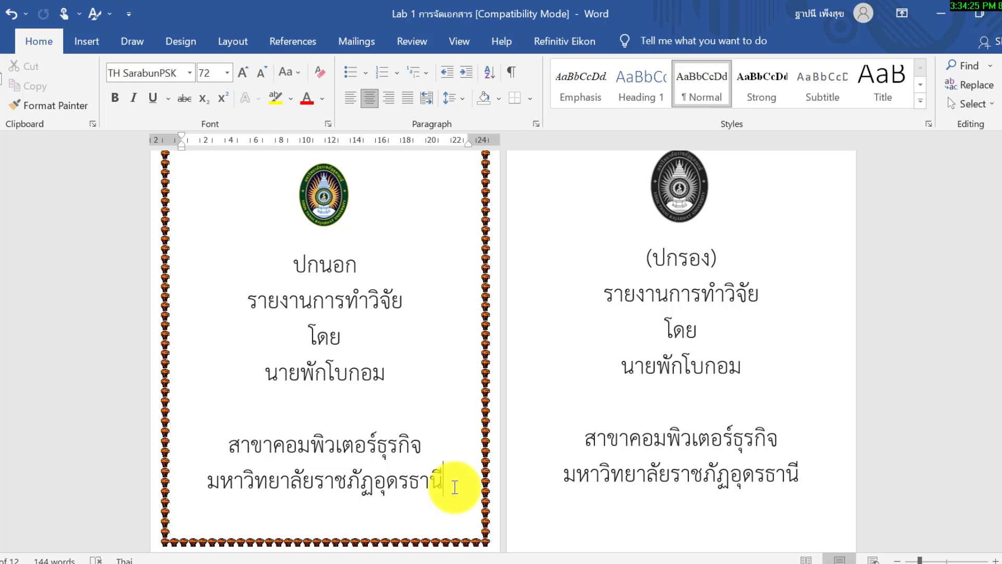
# Insert a Next Page section break after the outer cover and delete the empty line above the inner cover logo.
pyautogui.click(242, 41)
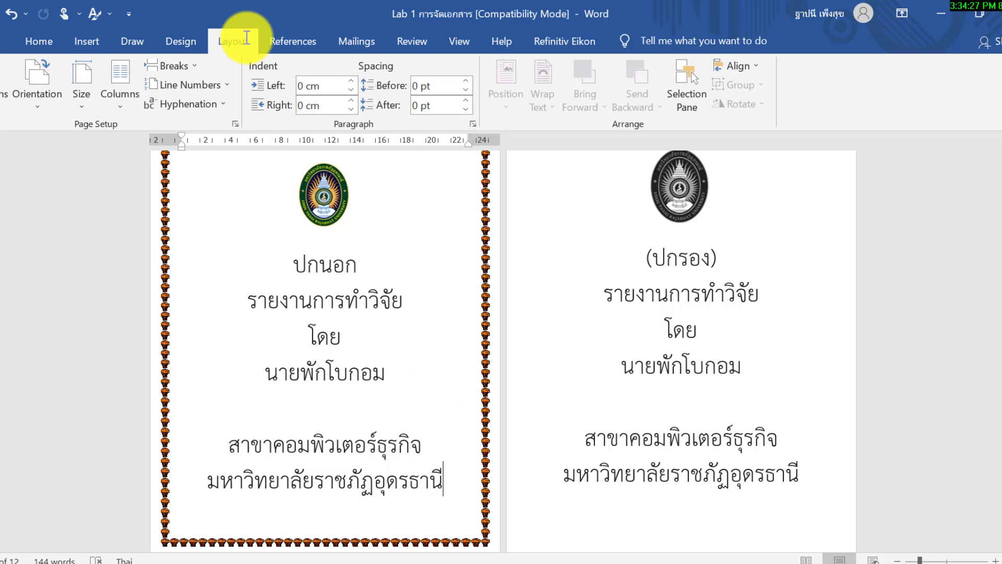
pyautogui.click(177, 65)
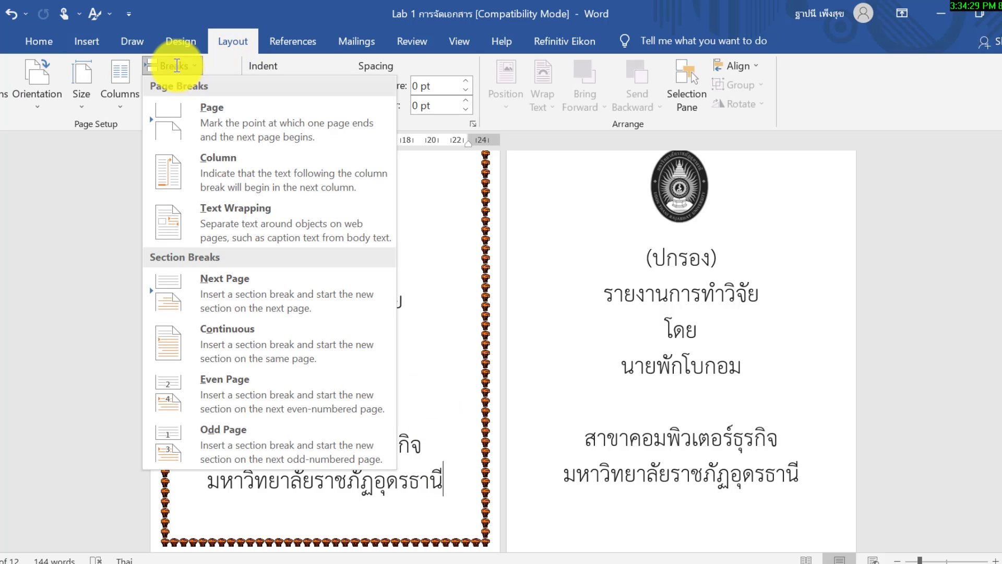
pyautogui.click(262, 303)
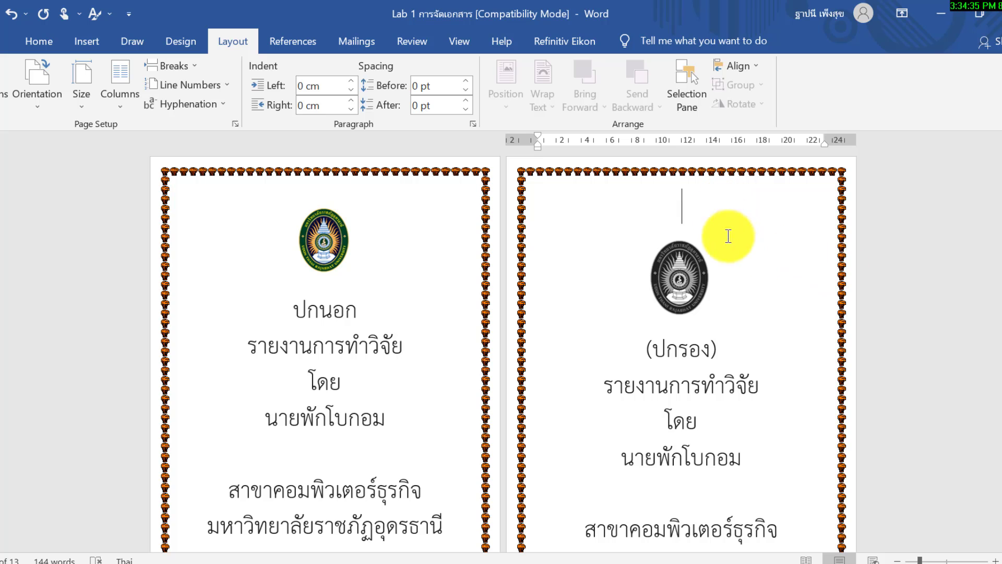
pyautogui.press('BackSpace')
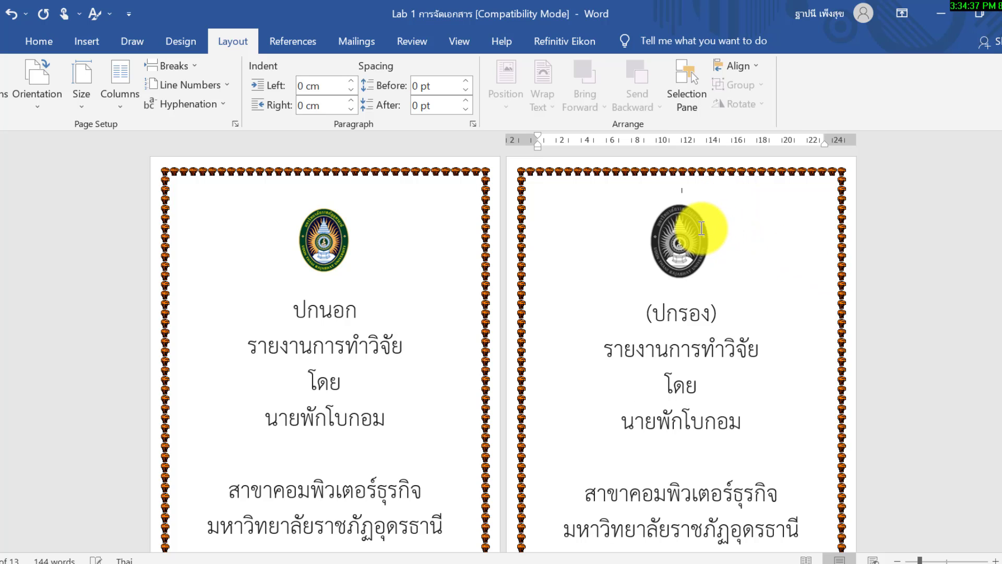
pyautogui.scroll(-2, 515, 247)
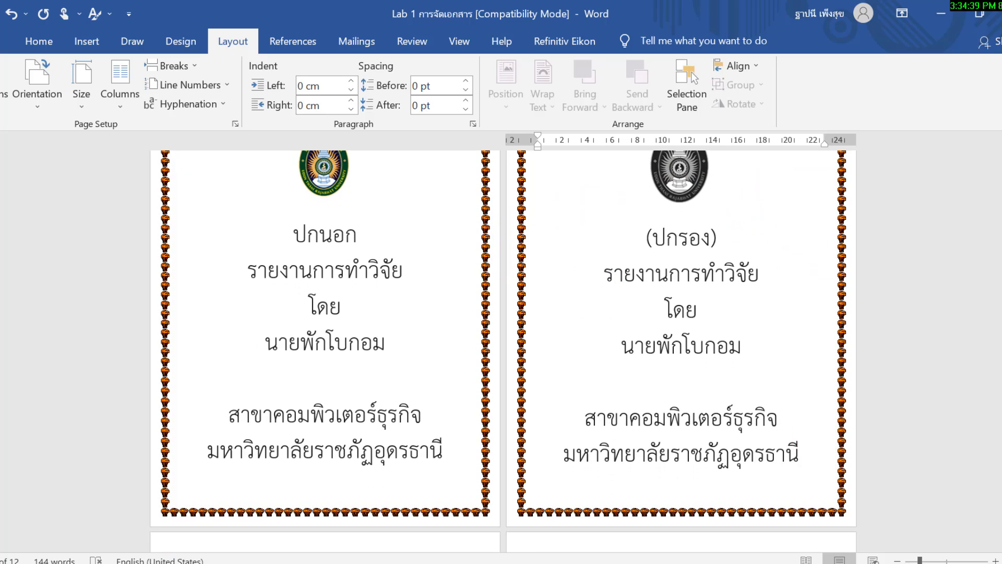
pyautogui.click(934, 557)
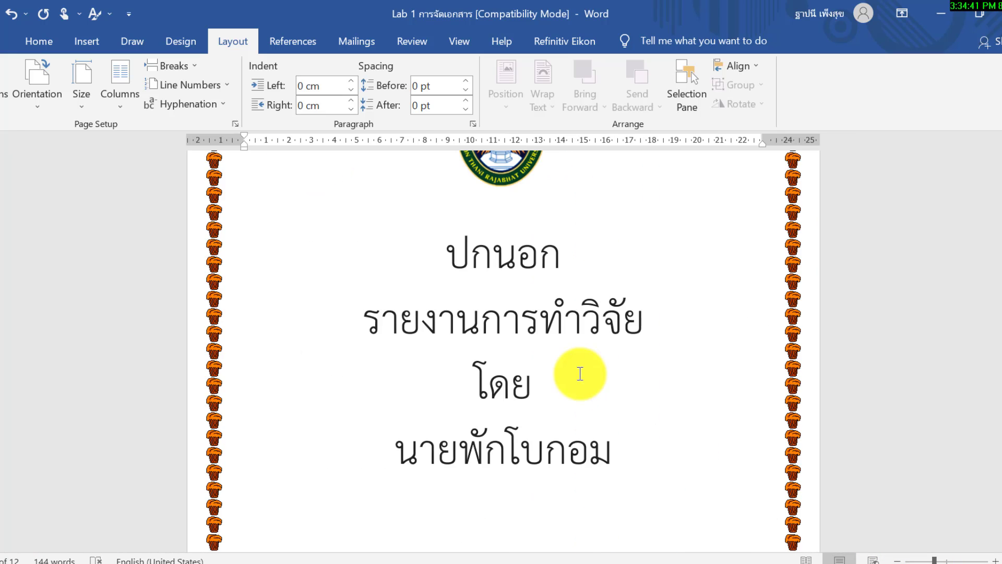
pyautogui.scroll(-3, 577, 374)
pyautogui.scroll(-3, 578, 373)
pyautogui.scroll(-2, 577, 373)
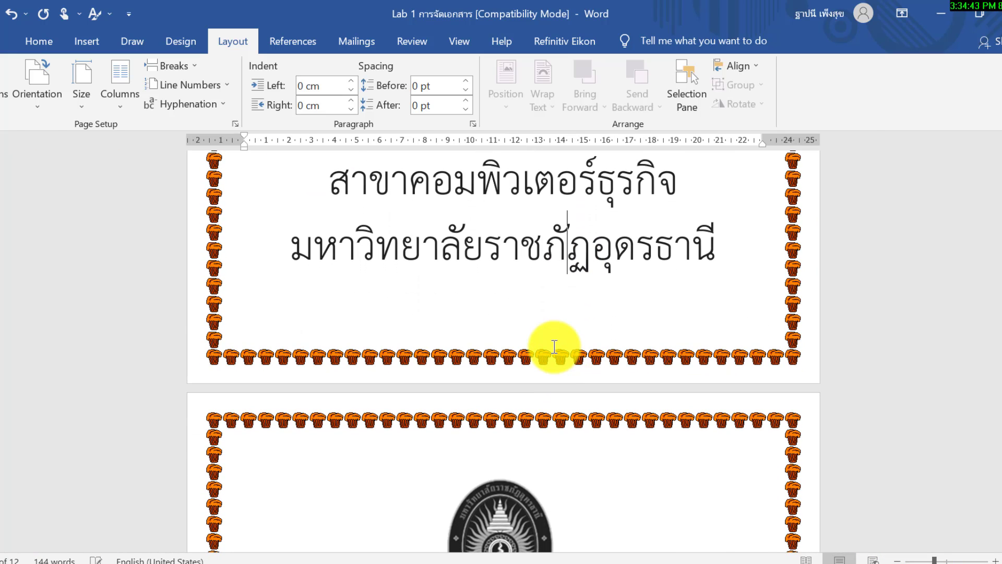
pyautogui.doubleClick(555, 346)
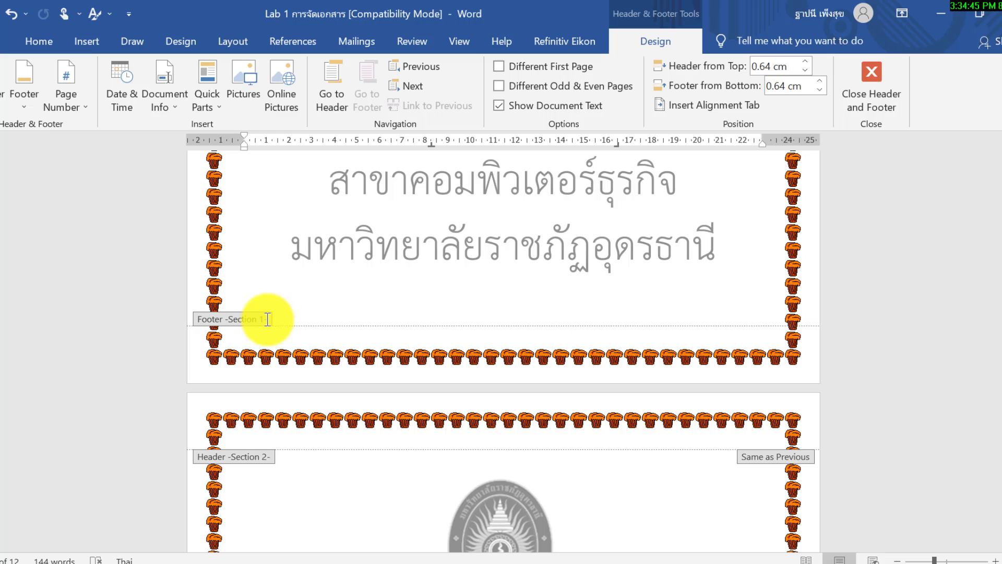
pyautogui.scroll(-3, 322, 491)
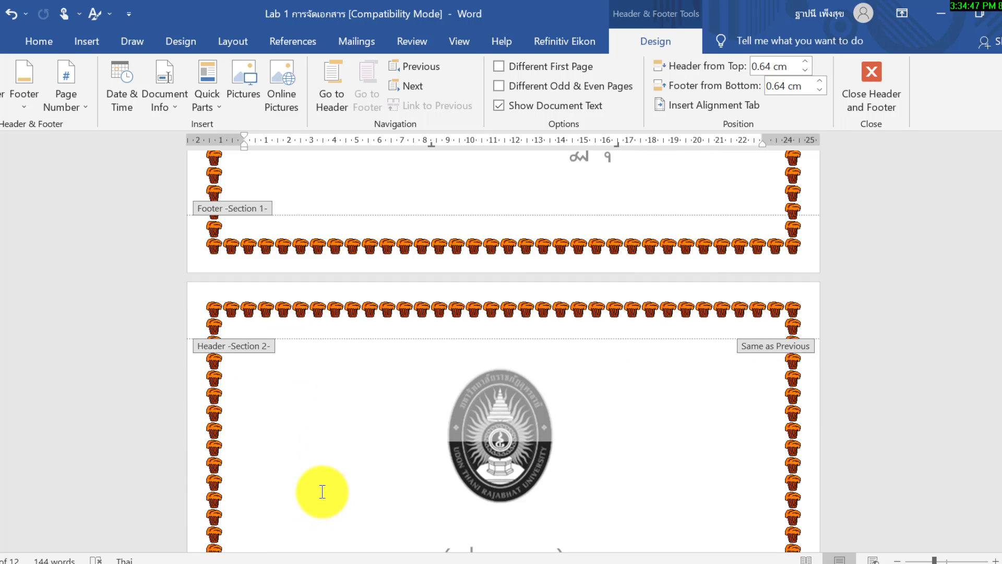
pyautogui.scroll(4, 324, 480)
pyautogui.scroll(-3, 326, 481)
pyautogui.scroll(-3, 326, 484)
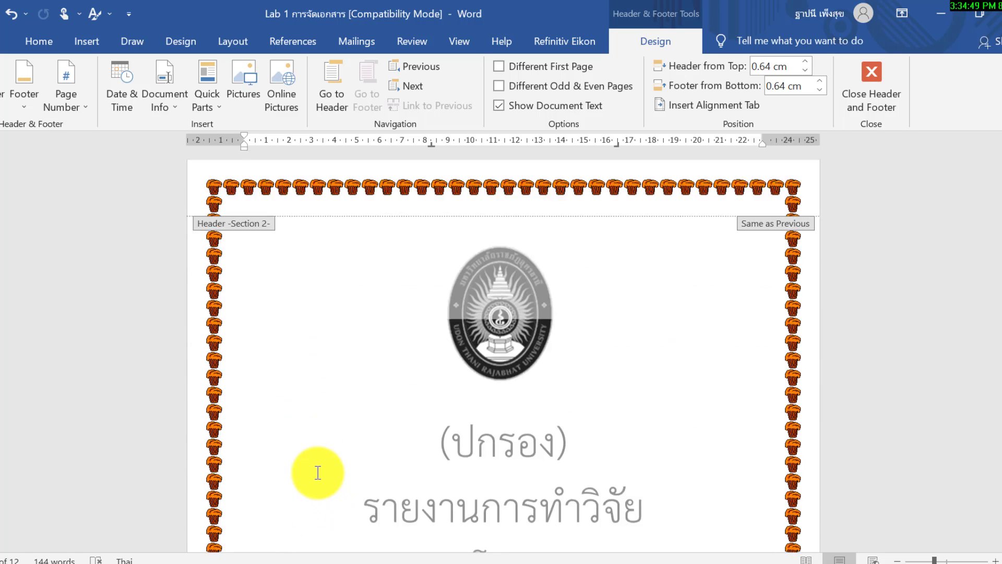
pyautogui.scroll(-4, 320, 474)
pyautogui.scroll(-4, 320, 466)
pyautogui.scroll(-3, 320, 475)
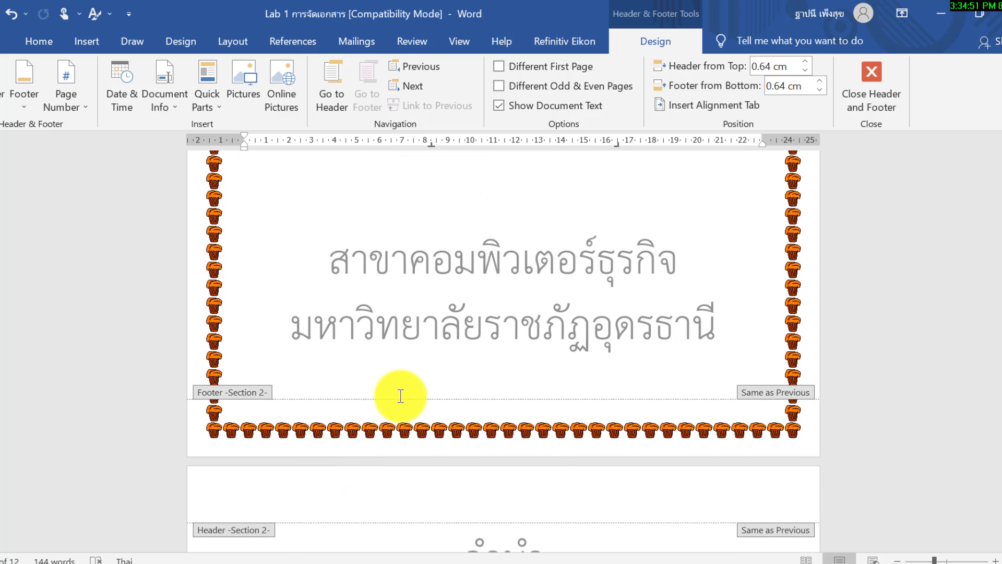
pyautogui.scroll(5, 398, 398)
pyautogui.scroll(2, 398, 398)
pyautogui.scroll(4, 400, 392)
pyautogui.scroll(1, 407, 390)
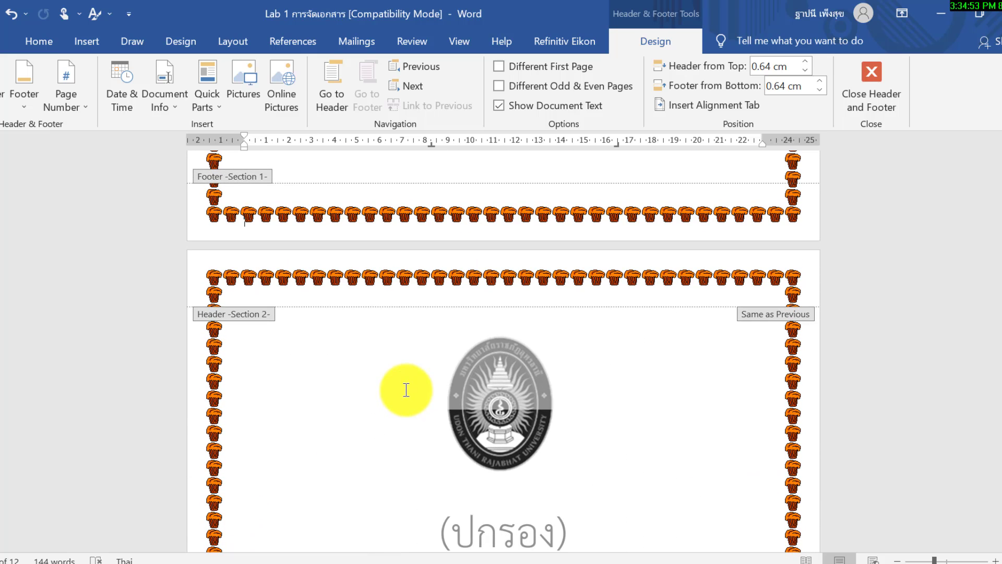
pyautogui.doubleClick(326, 328)
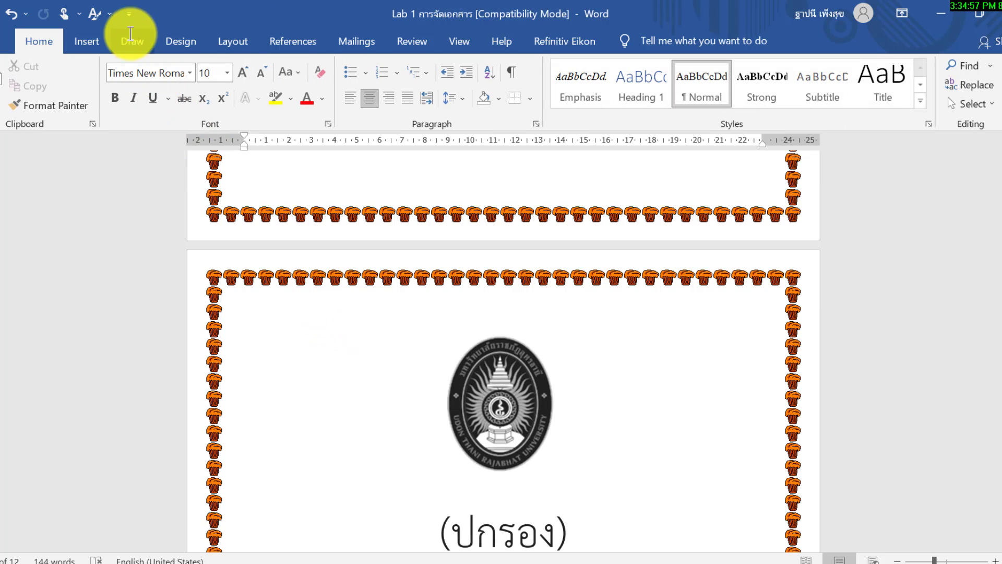
# Set the page border to None for this section, removing it from the inner cover.
pyautogui.click(181, 42)
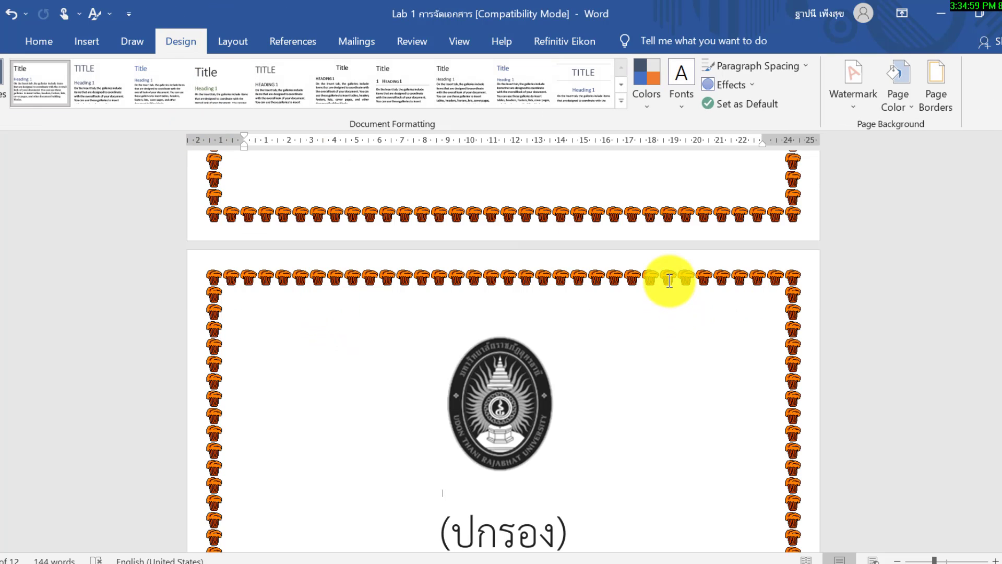
pyautogui.click(937, 94)
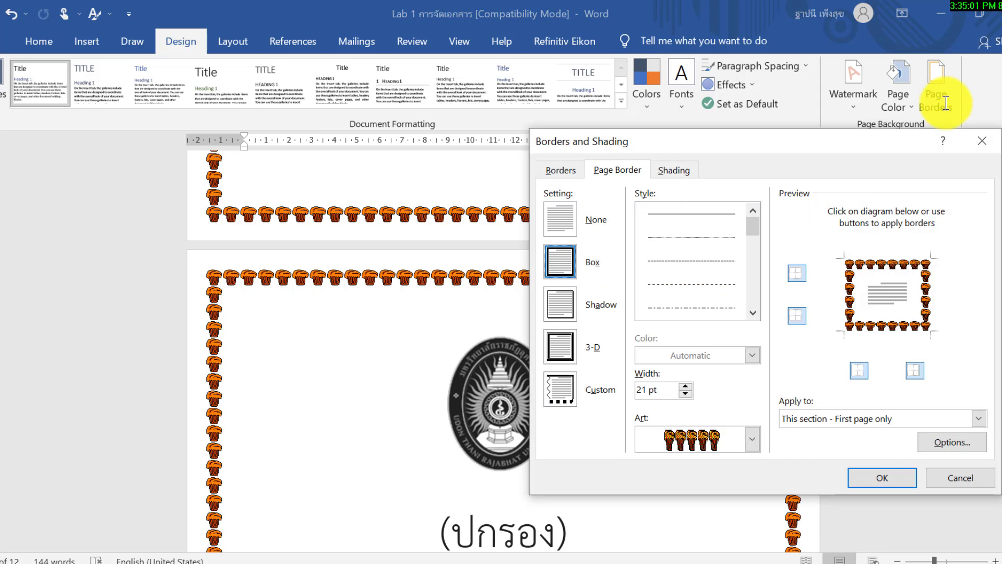
pyautogui.click(558, 208)
pyautogui.click(879, 476)
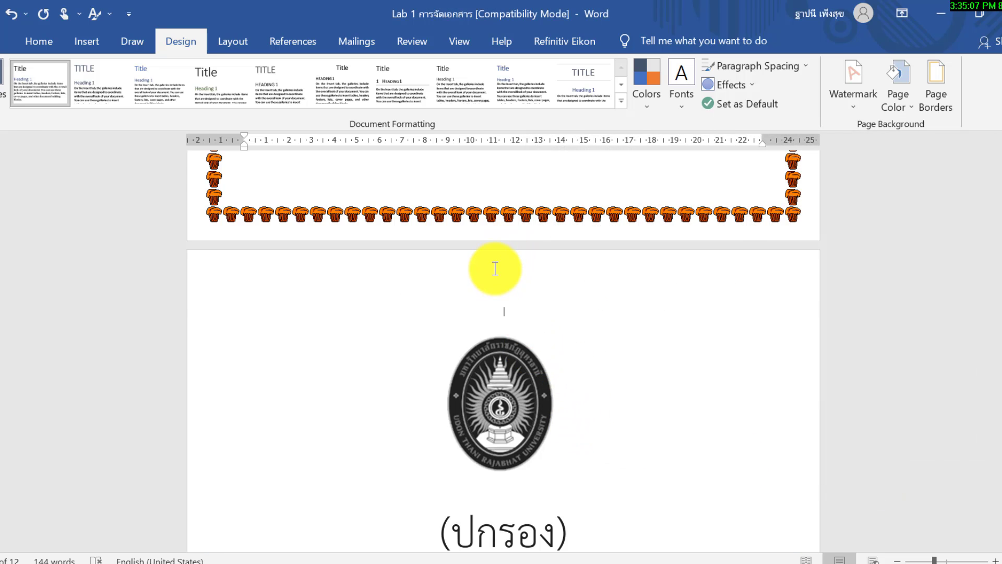
# Open the page 2 header, then close header and footer editing and scroll up to the cover.
pyautogui.doubleClick(495, 268)
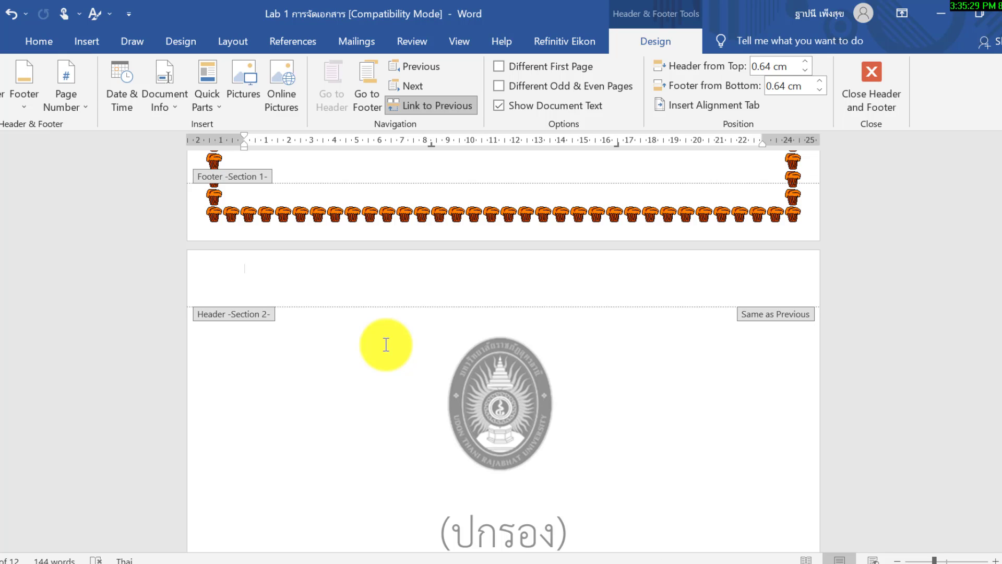
pyautogui.doubleClick(386, 345)
pyautogui.scroll(1, 389, 295)
pyautogui.scroll(1, 311, 236)
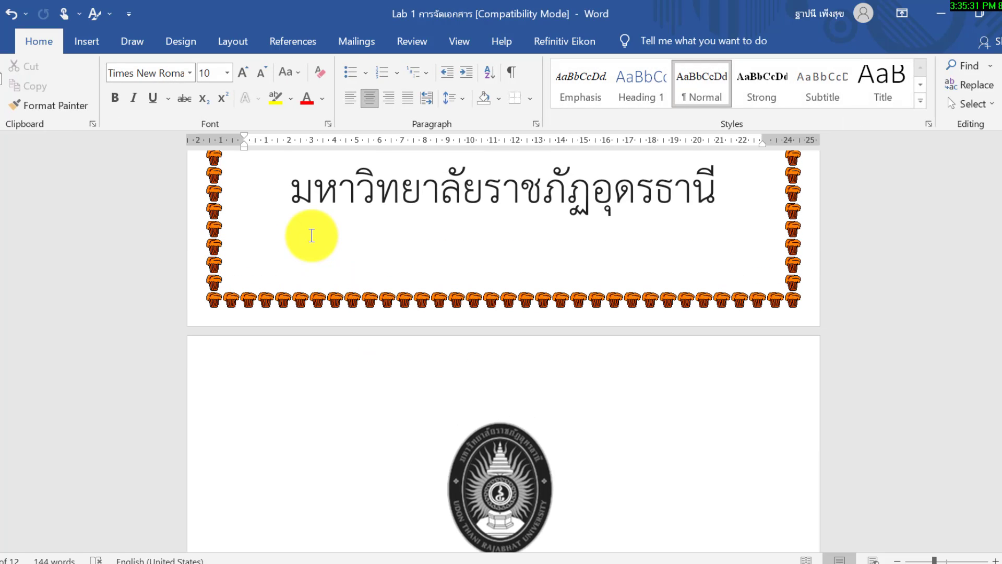
pyautogui.click(312, 236)
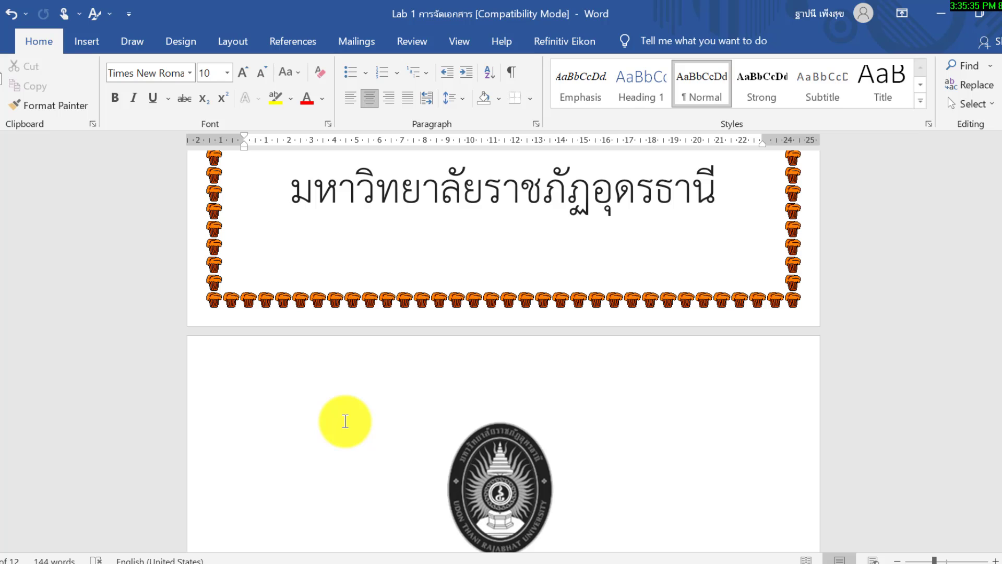
pyautogui.doubleClick(354, 363)
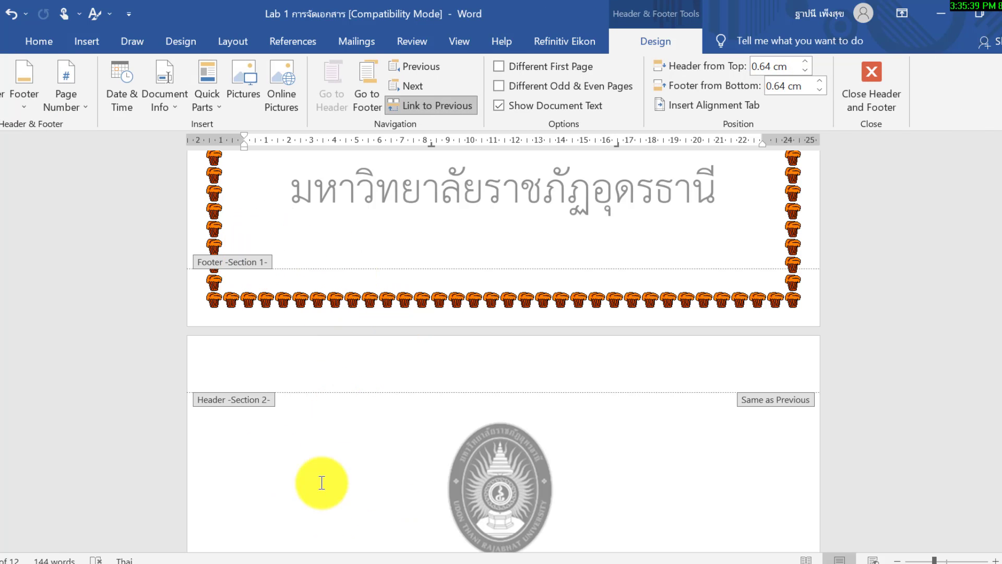
pyautogui.doubleClick(331, 459)
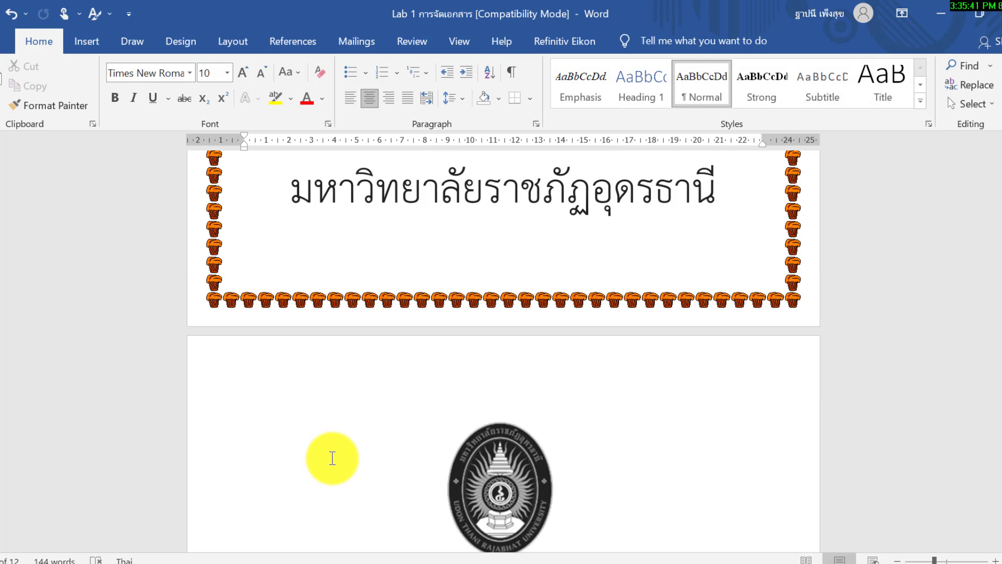
pyautogui.scroll(-2, 337, 455)
pyautogui.scroll(-3, 336, 452)
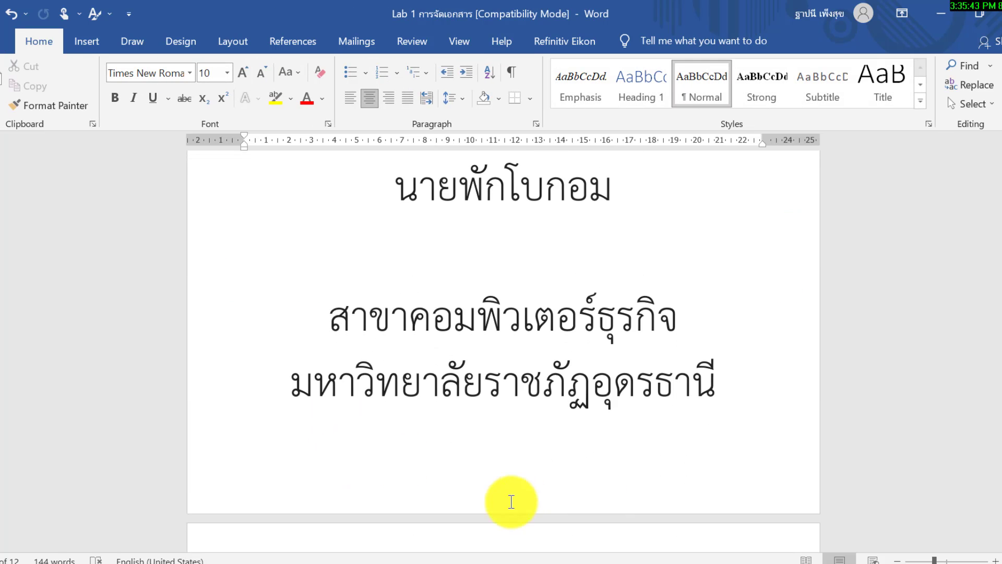
pyautogui.scroll(-4, 512, 501)
pyautogui.scroll(-1, 528, 487)
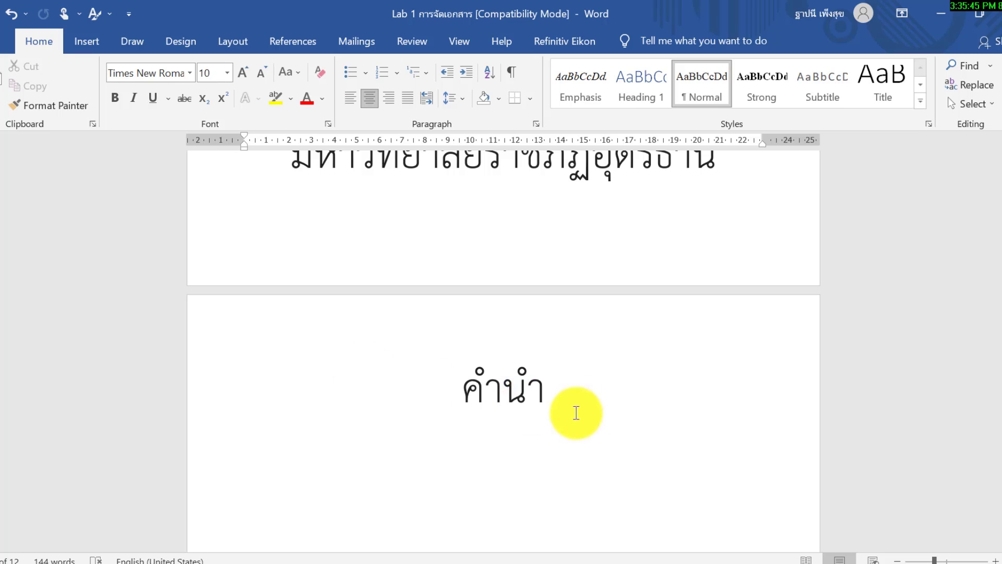
pyautogui.scroll(2, 528, 415)
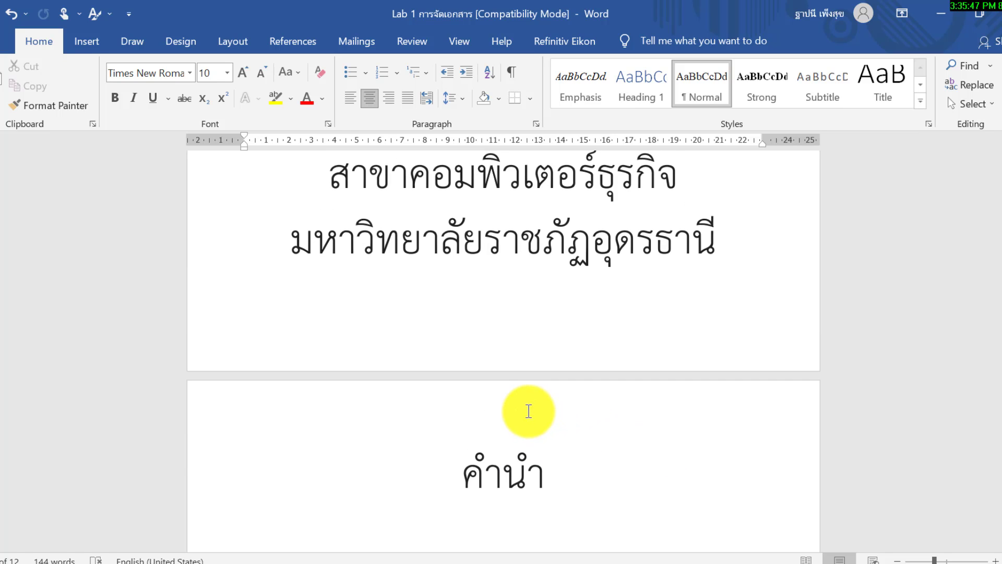
pyautogui.click(724, 234)
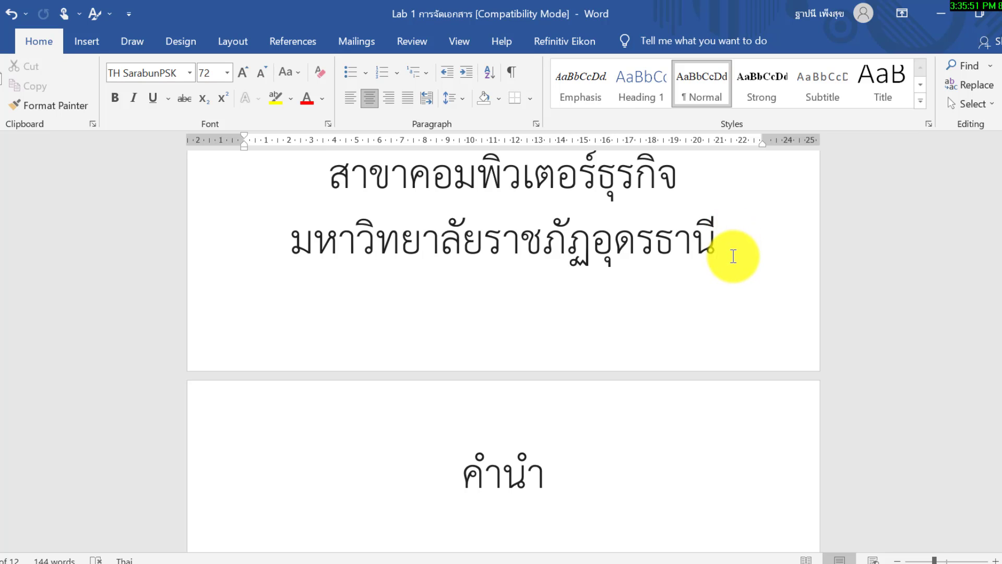
pyautogui.scroll(1, 734, 255)
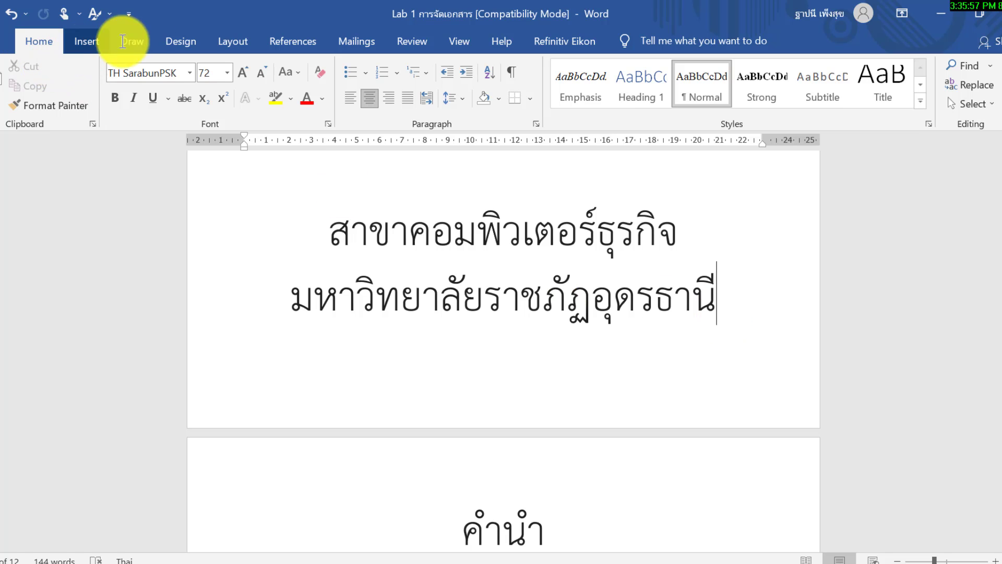
# Insert a Next Page section break after the inner title page.
pyautogui.click(224, 46)
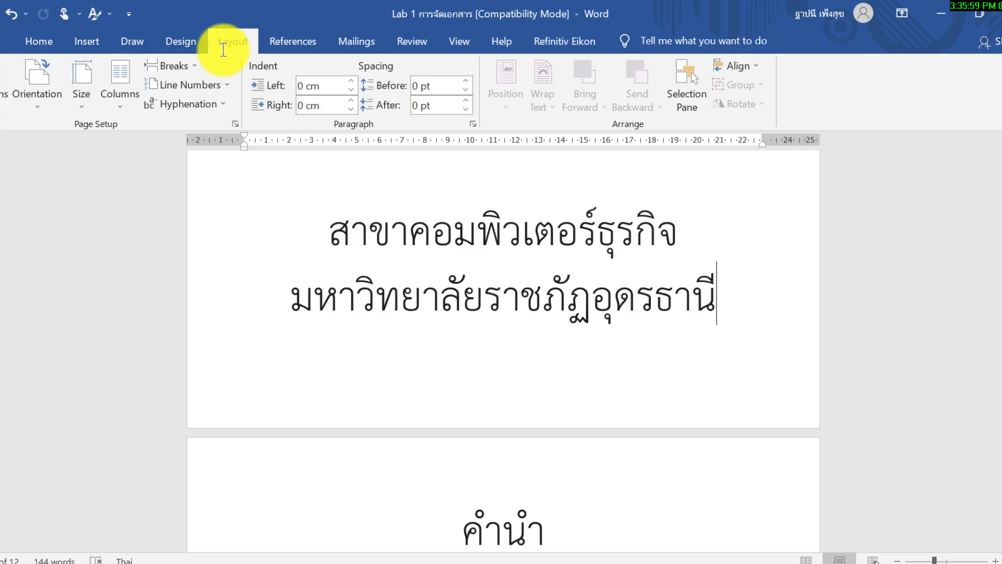
pyautogui.click(186, 70)
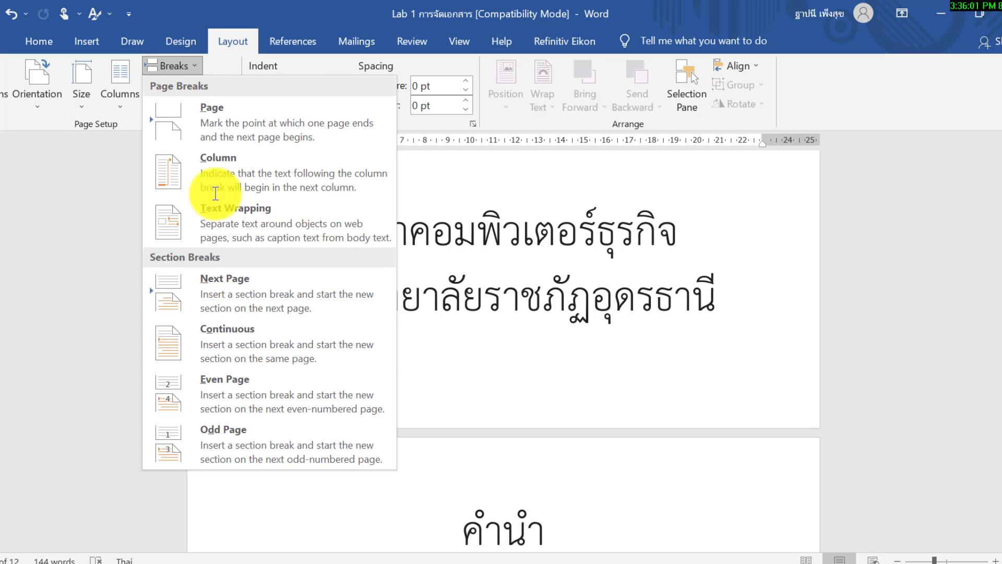
pyautogui.click(267, 281)
pyautogui.scroll(-1, 517, 423)
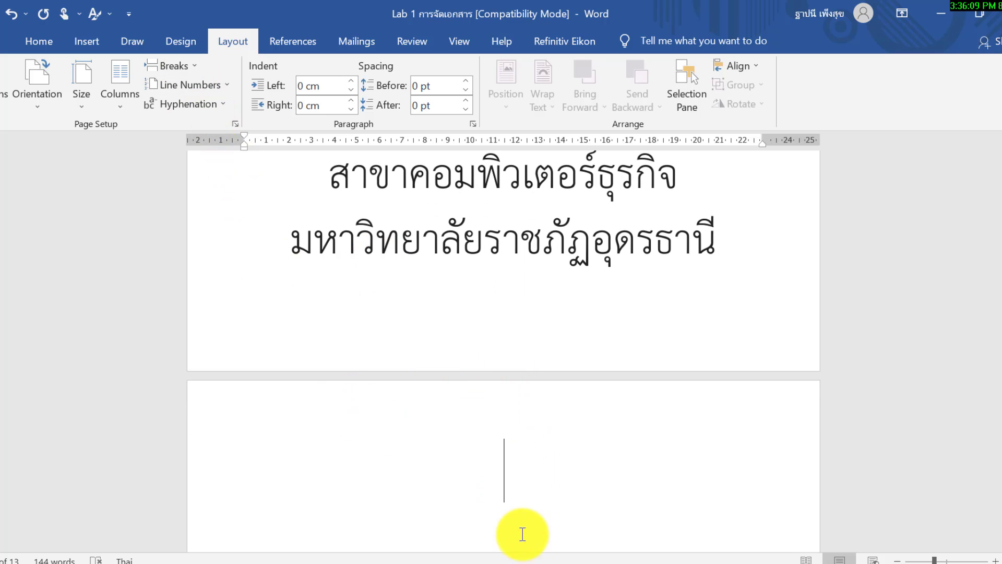
pyautogui.scroll(-3, 535, 475)
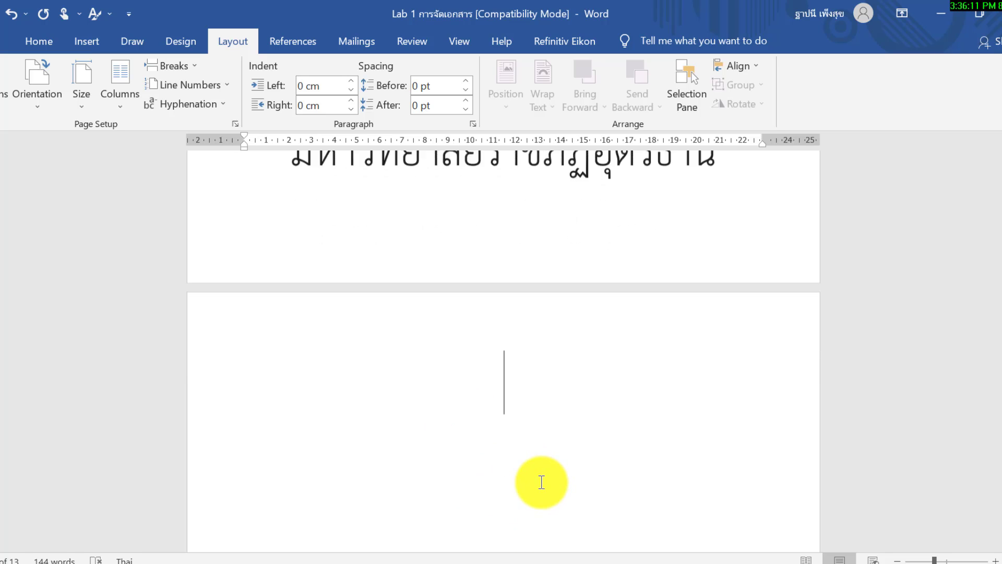
pyautogui.scroll(-2, 541, 478)
pyautogui.scroll(-3, 537, 487)
pyautogui.scroll(-3, 536, 491)
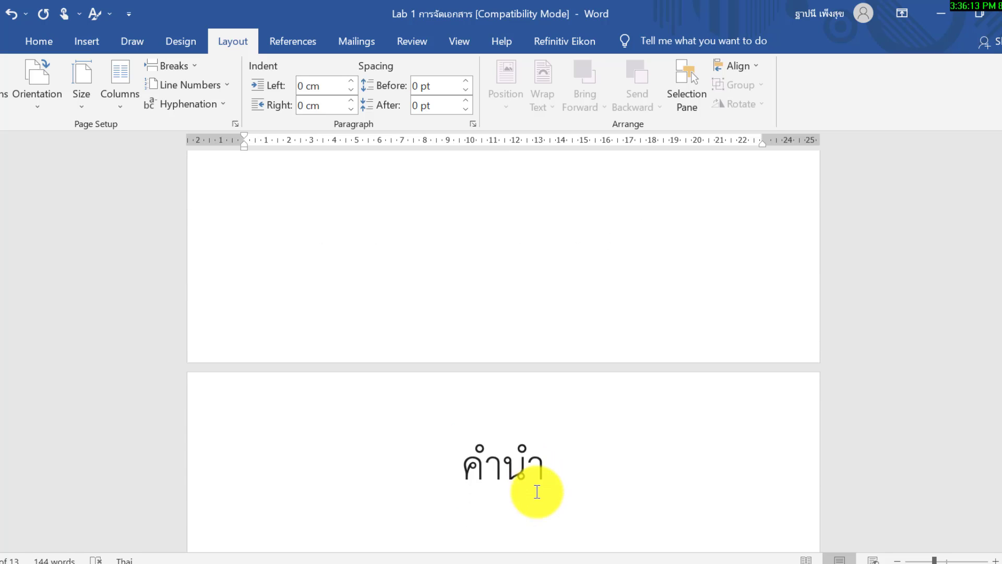
pyautogui.scroll(-5, 535, 495)
pyautogui.scroll(3, 534, 495)
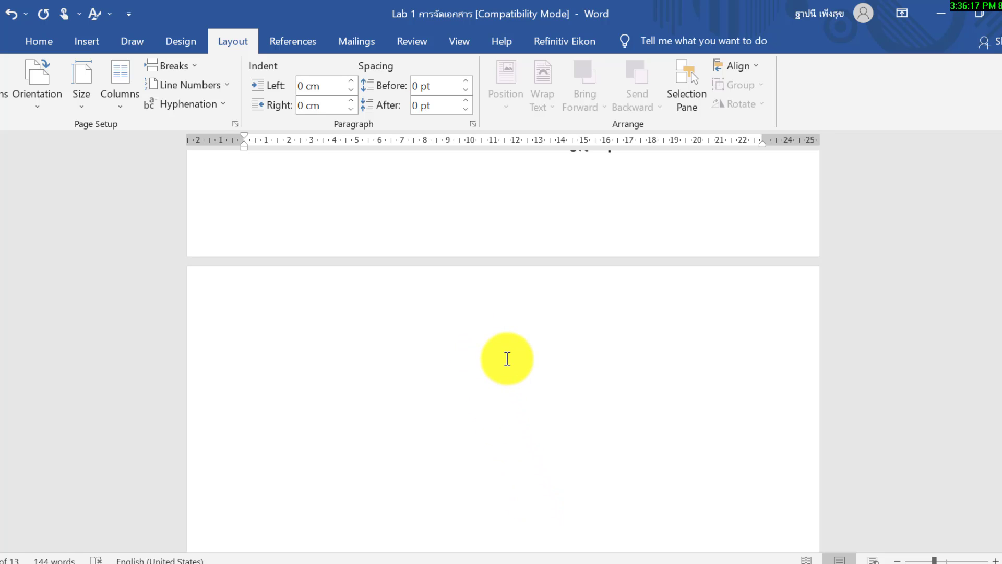
pyautogui.scroll(1, 507, 359)
# Retype the คำนำ heading on the new page and open the Section 3 header.
pyautogui.press('Tab')
pyautogui.press('Tab')
pyautogui.press('Tab')
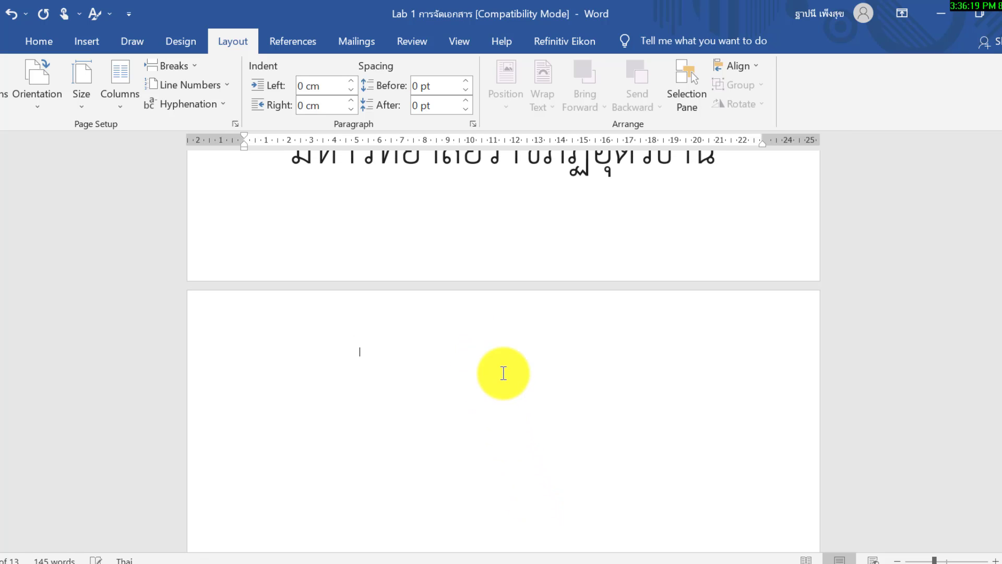
pyautogui.moveTo(409, 402); pyautogui.dragTo(282, 364)
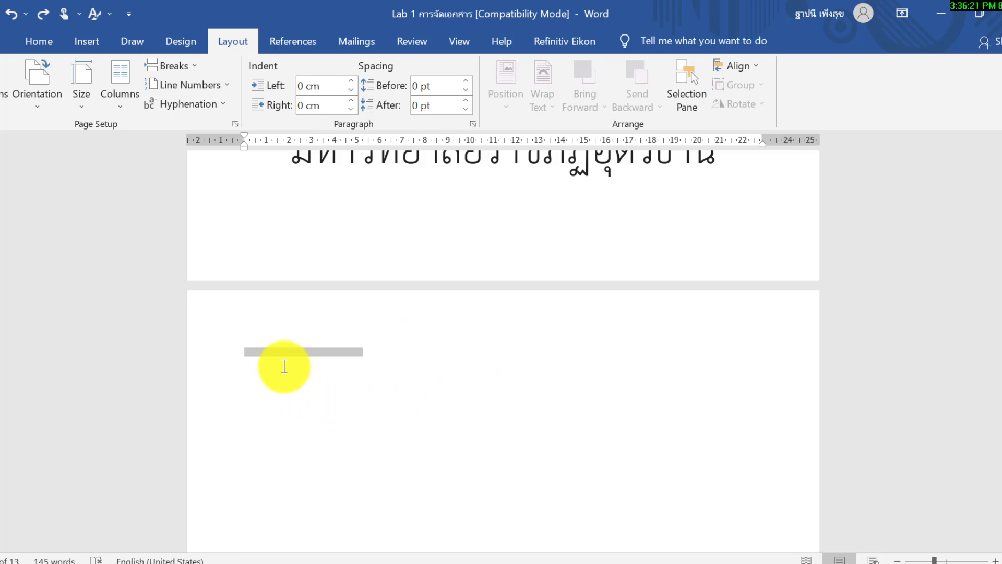
pyautogui.write('คำนำ')
pyautogui.click(474, 372)
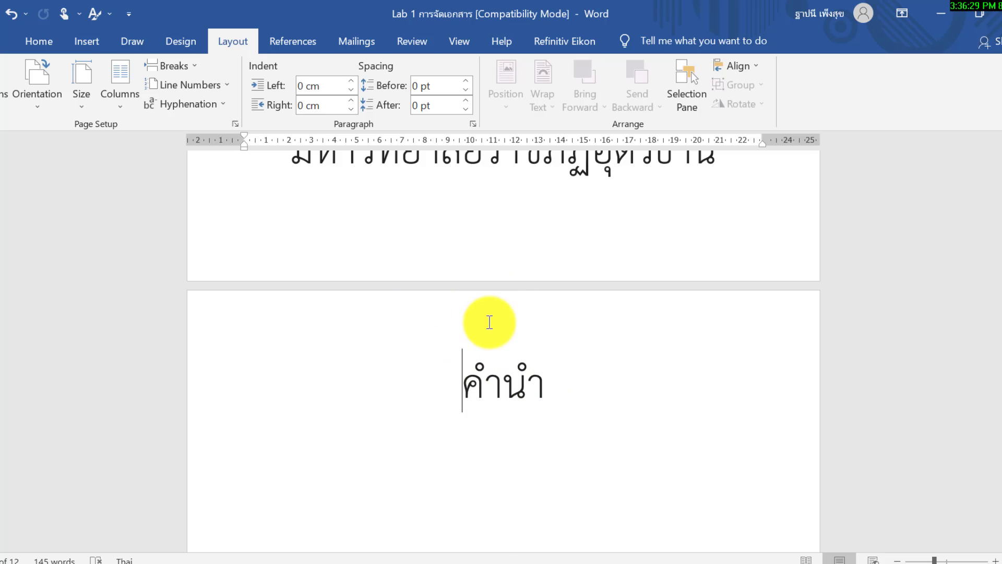
pyautogui.doubleClick(456, 313)
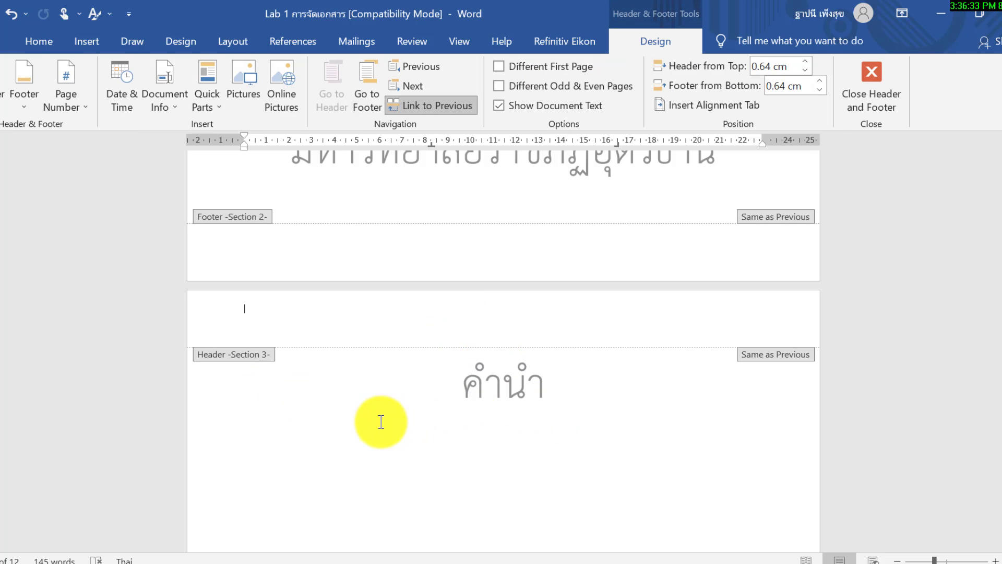
# Leave header and footer editing on the คำนำ page.
pyautogui.doubleClick(347, 410)
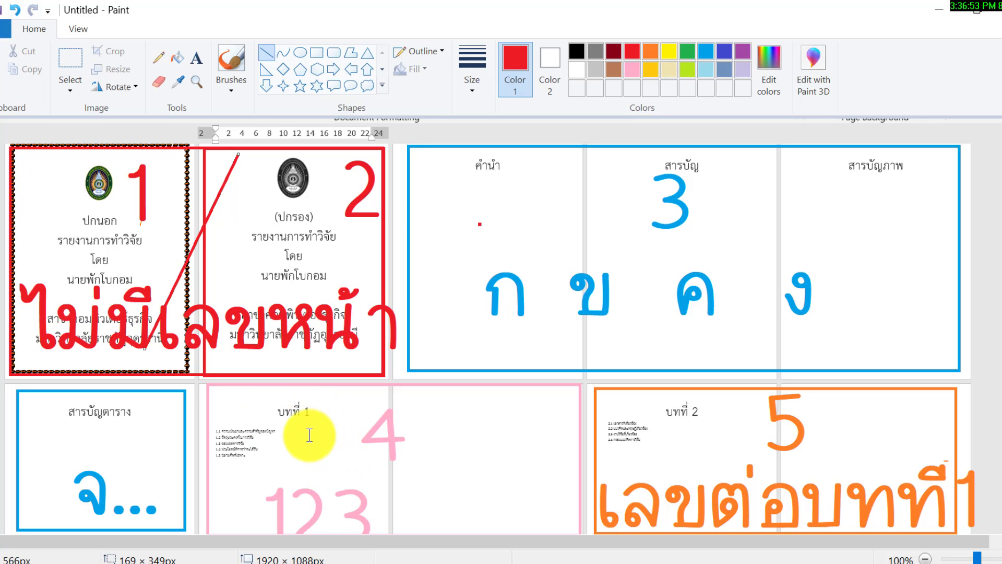
# Return to Word and view the document two pages side by side.
pyautogui.hotkey('alt', 'Tab')
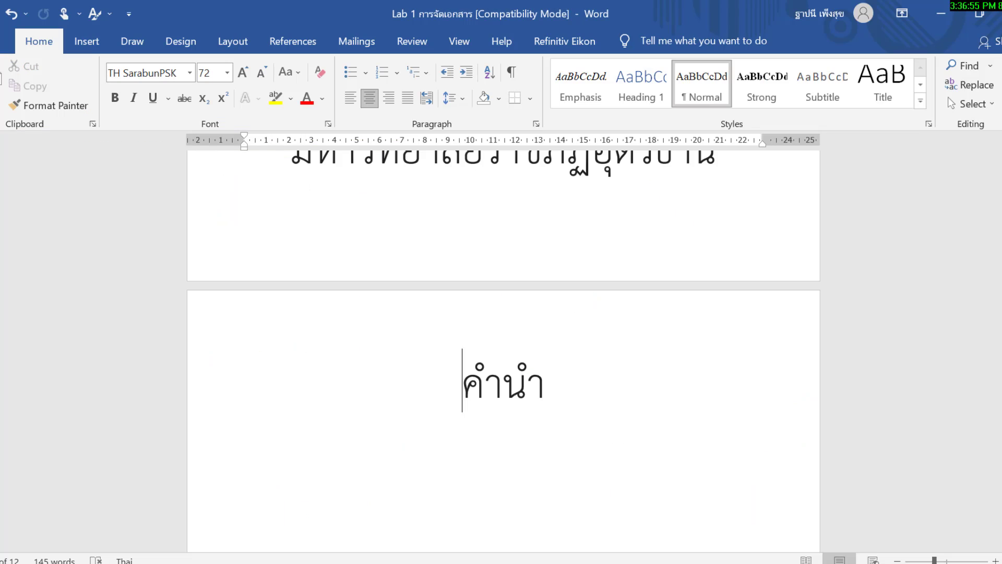
pyautogui.click(922, 559)
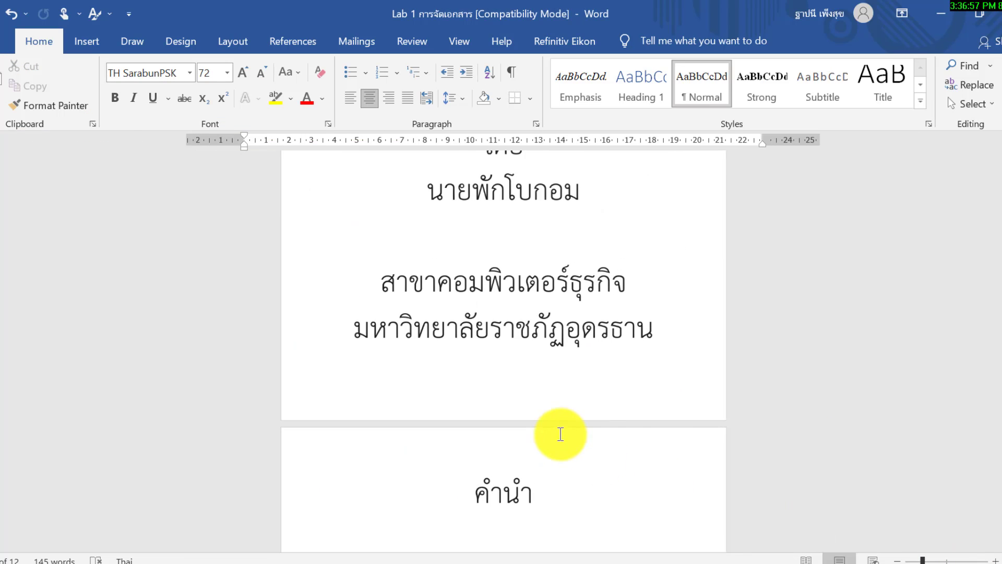
pyautogui.scroll(-3, 555, 409)
pyautogui.scroll(-3, 587, 387)
pyautogui.scroll(-2, 587, 387)
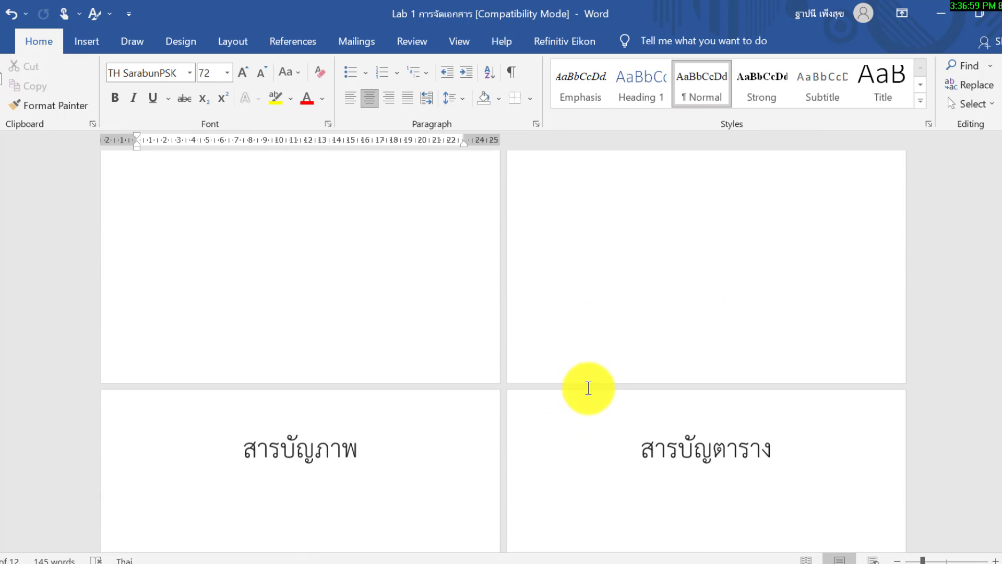
pyautogui.scroll(-5, 589, 387)
pyautogui.scroll(-6, 588, 387)
pyautogui.scroll(-3, 588, 381)
pyautogui.scroll(-4, 604, 356)
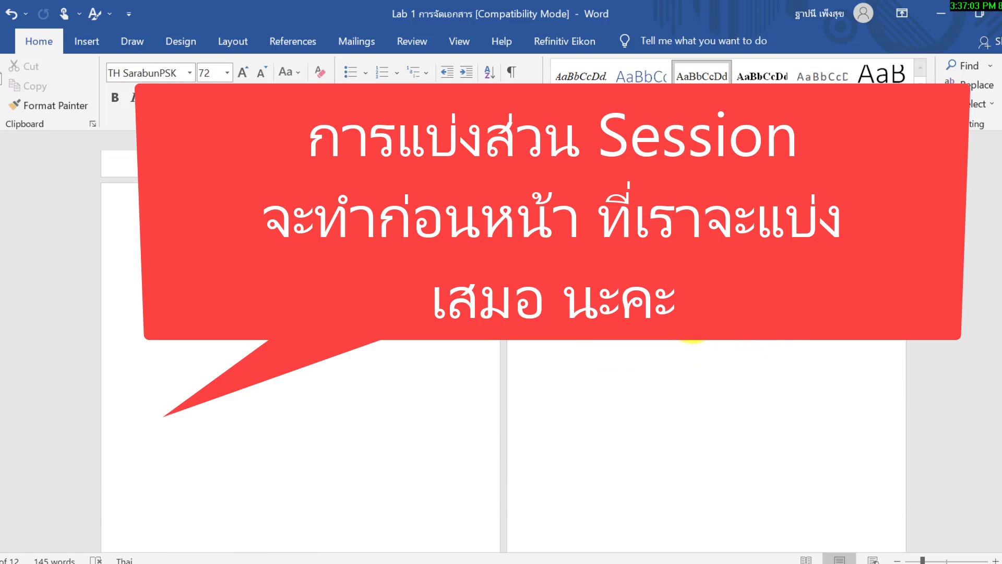
pyautogui.scroll(5, 587, 374)
pyautogui.scroll(-2, 380, 465)
pyautogui.scroll(-3, 666, 439)
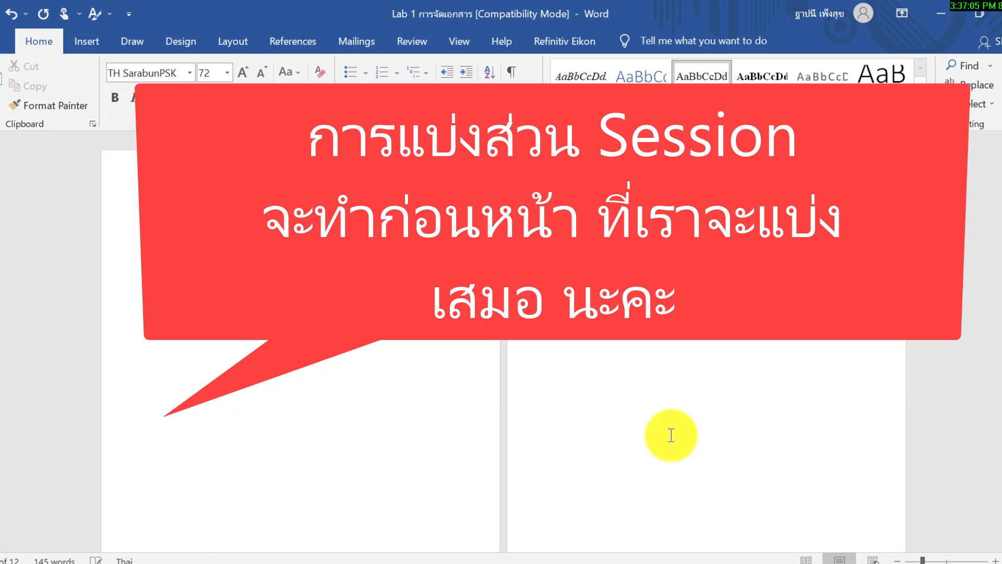
pyautogui.scroll(1, 671, 436)
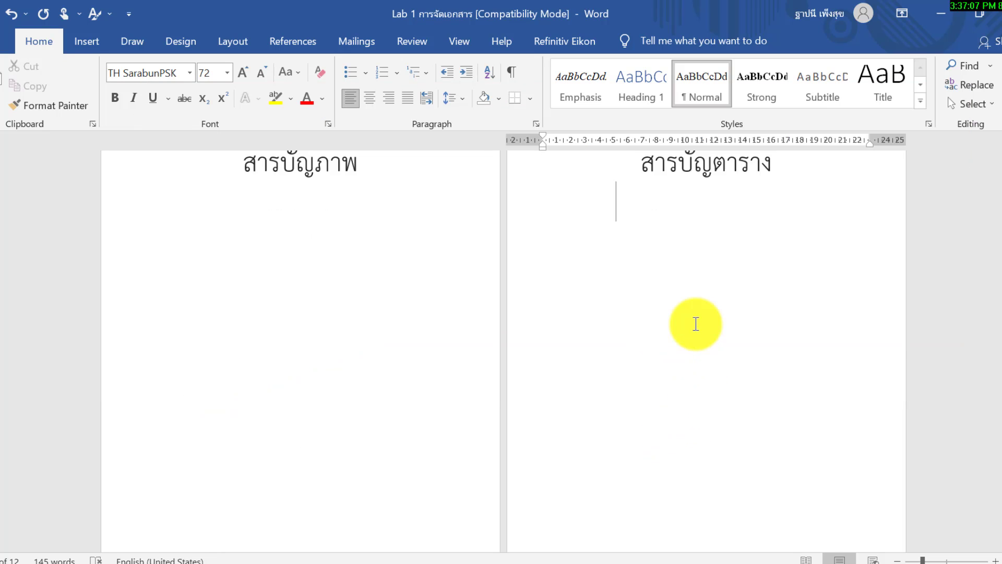
pyautogui.scroll(2, 696, 324)
pyautogui.scroll(-3, 696, 318)
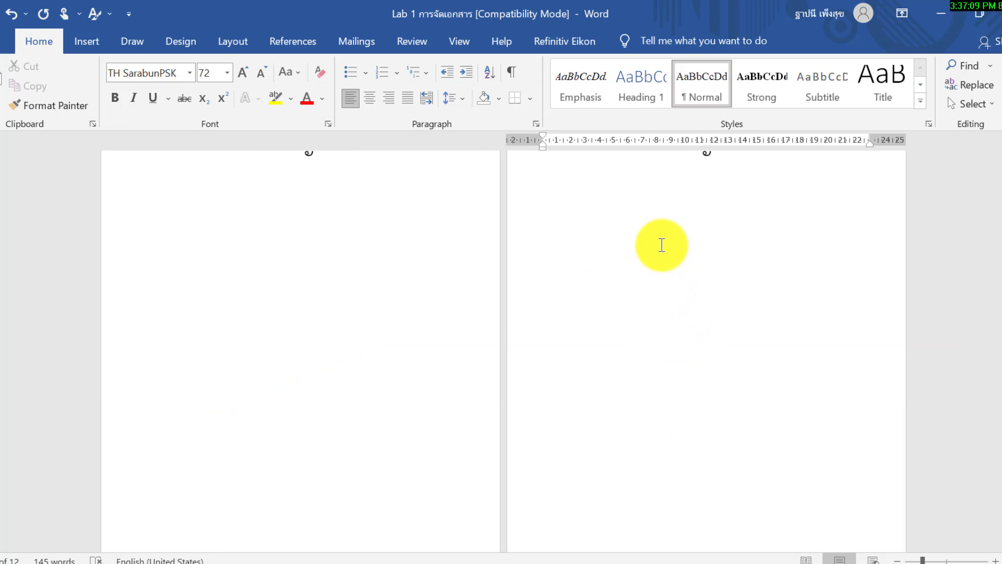
# Try a page break, undo it, and place the cursor below the สารบัญตาราง heading.
pyautogui.hotkey('ctrl', 'Return')
pyautogui.write('ข')
pyautogui.press('Return')
pyautogui.press('BackSpace')
pyautogui.press('BackSpace')
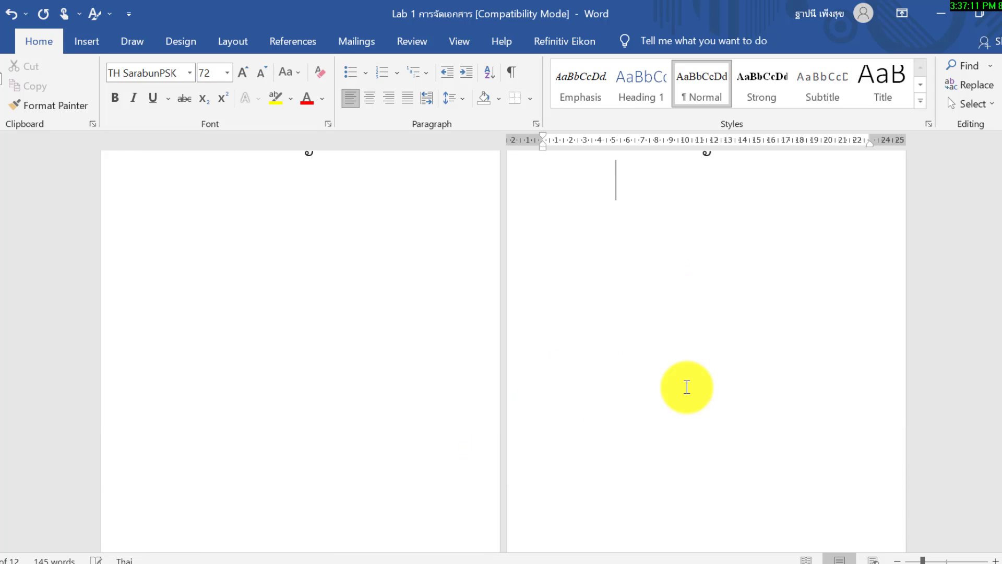
pyautogui.scroll(-1, 662, 380)
pyautogui.scroll(-2, 679, 346)
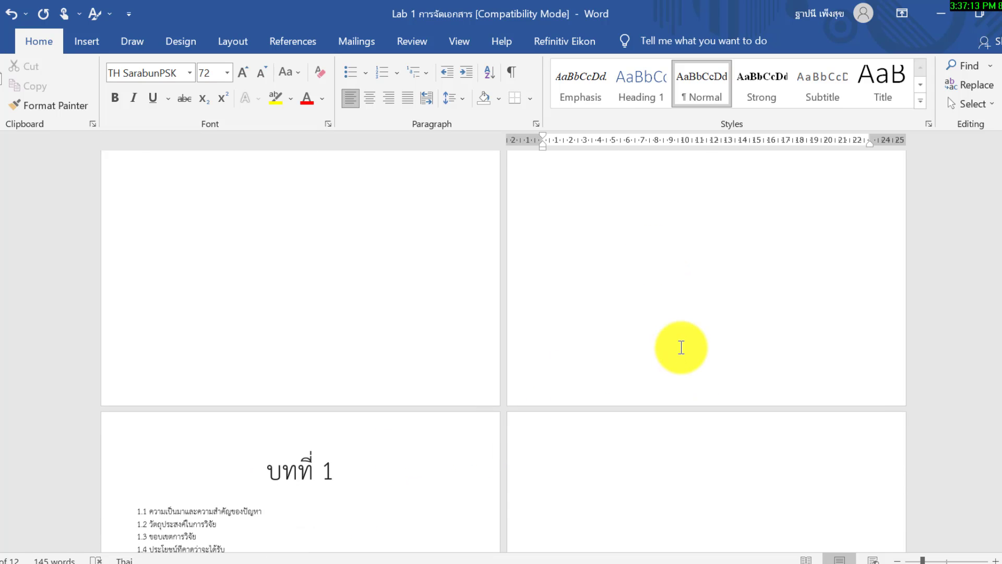
pyautogui.scroll(5, 679, 346)
pyautogui.click(655, 258)
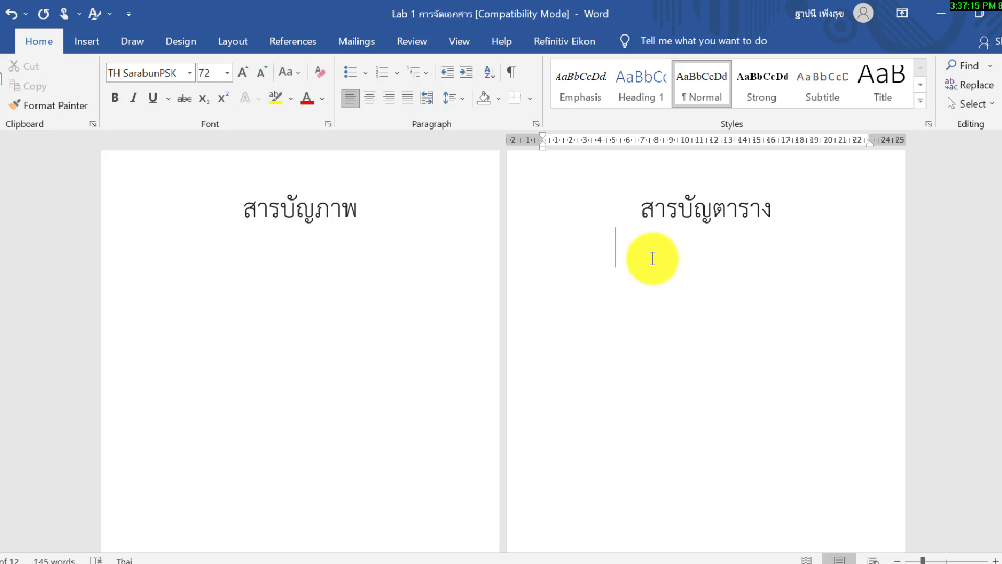
# Insert a Next Page section break before บทที่ 1 and check the section numbers in the header.
pyautogui.click(233, 40)
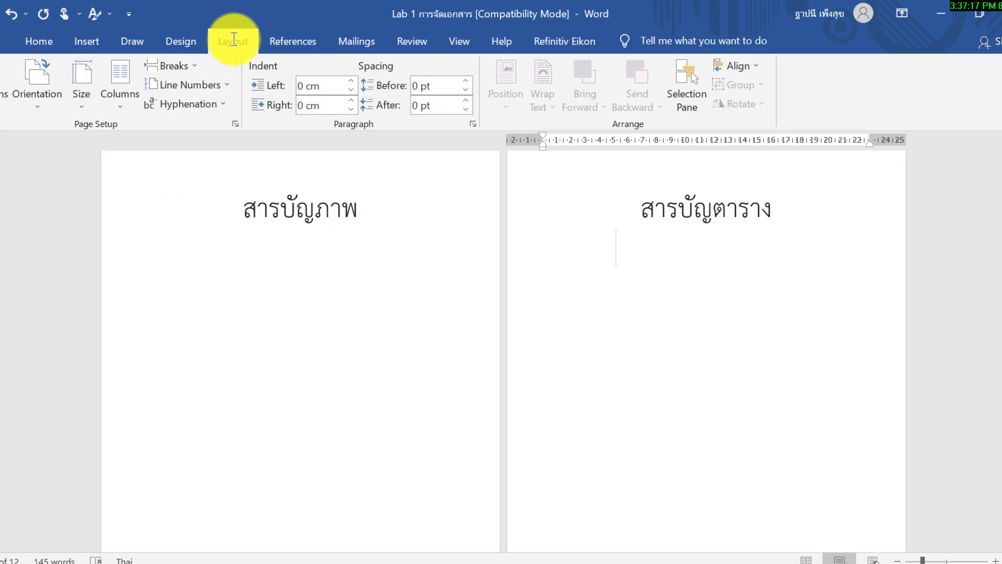
pyautogui.click(173, 64)
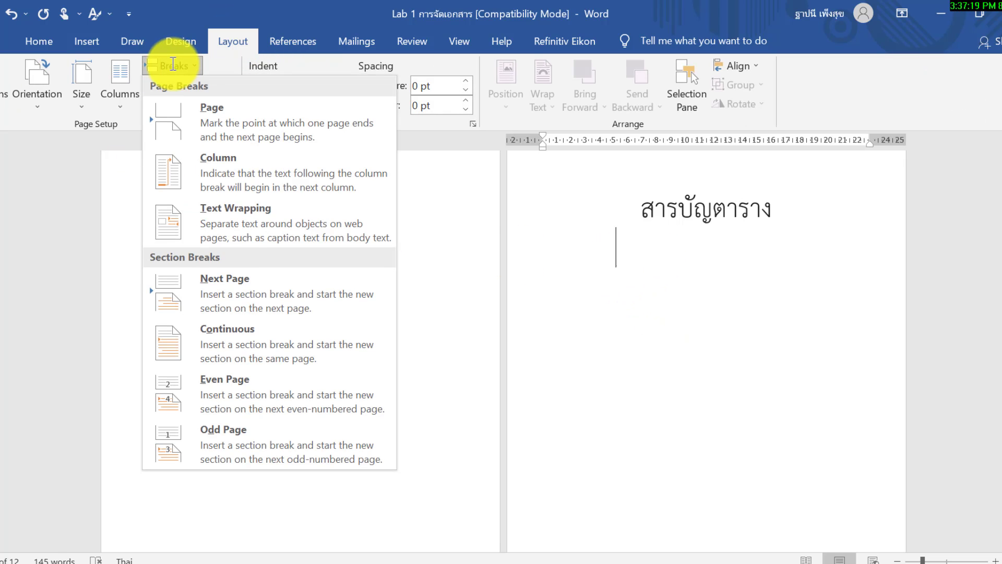
pyautogui.click(235, 293)
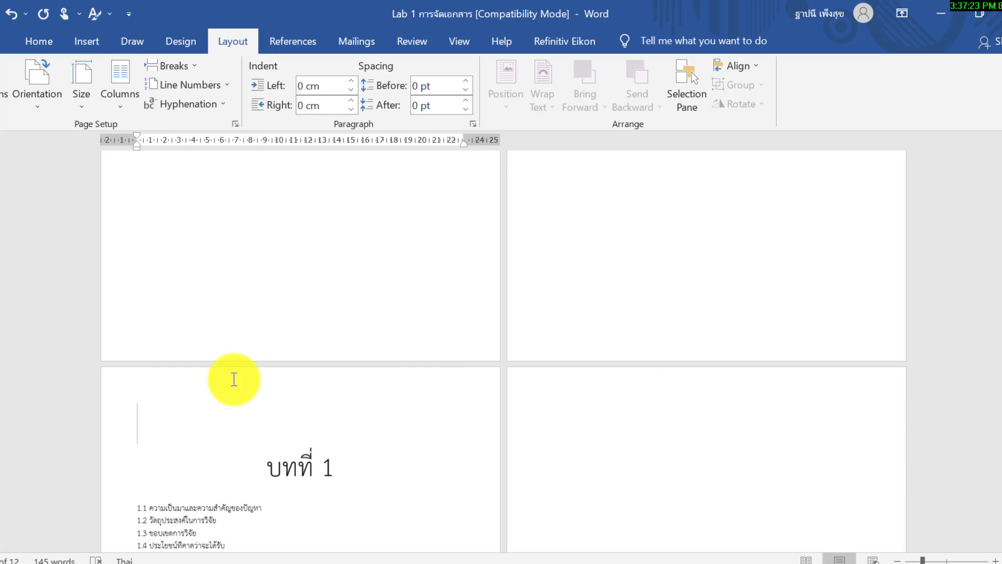
pyautogui.scroll(-2, 384, 360)
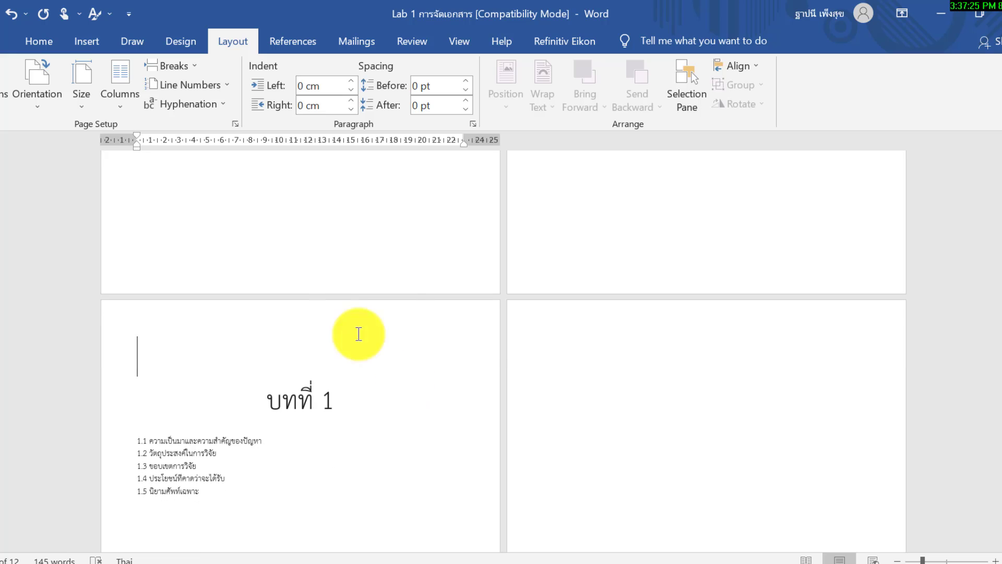
pyautogui.doubleClick(303, 322)
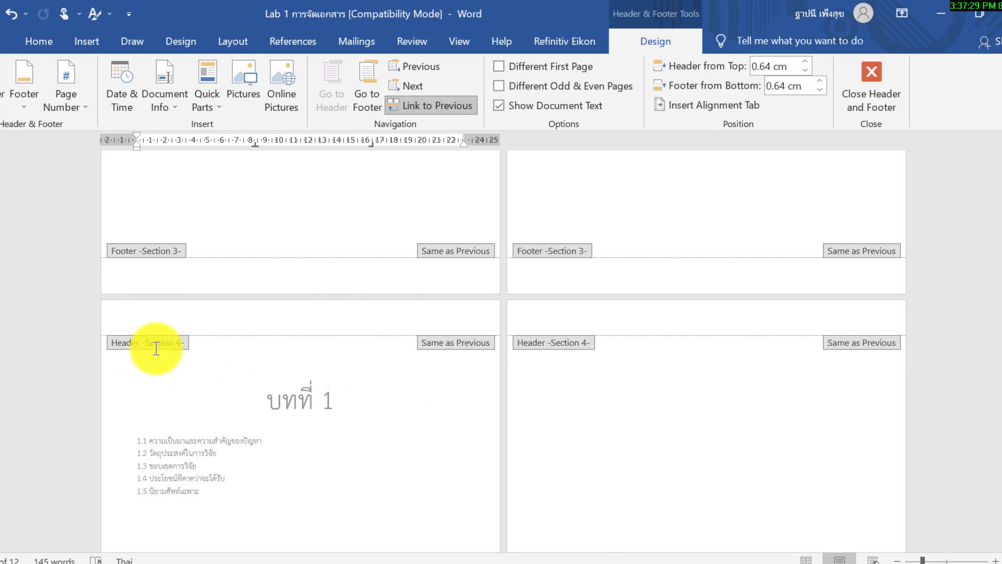
pyautogui.scroll(-1, 681, 395)
pyautogui.scroll(-3, 680, 396)
pyautogui.scroll(-4, 680, 397)
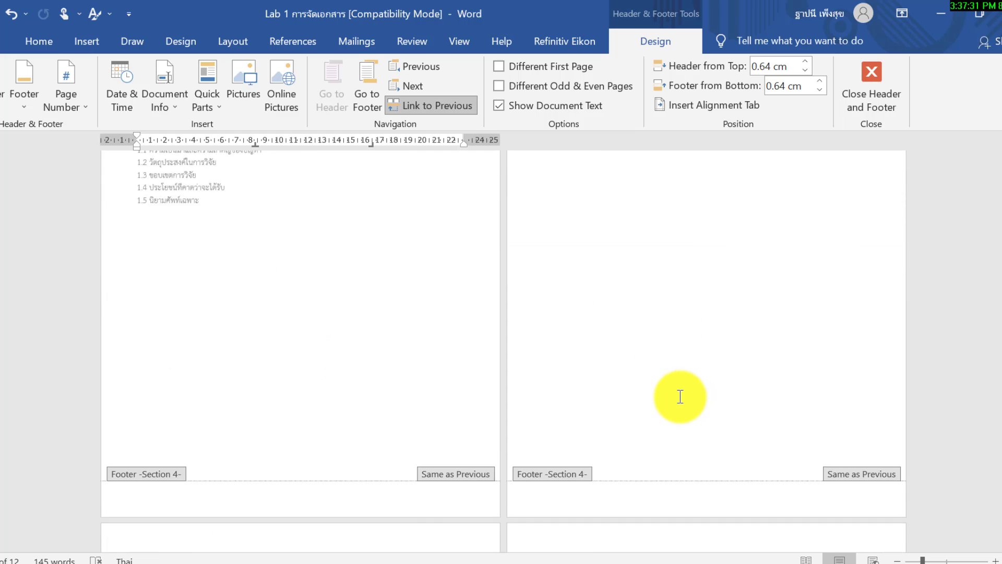
pyautogui.scroll(-3, 681, 396)
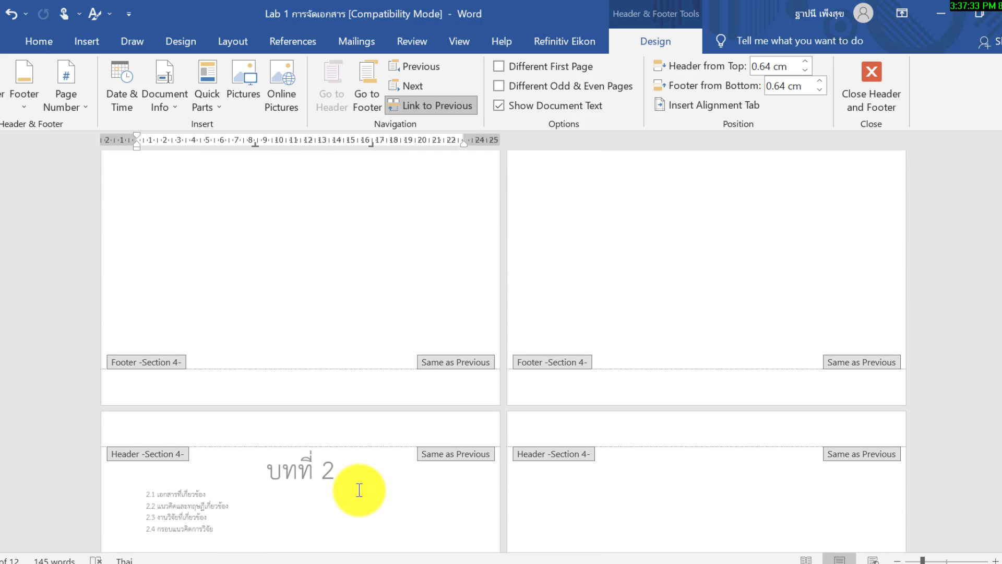
pyautogui.scroll(4, 359, 489)
pyautogui.scroll(4, 351, 478)
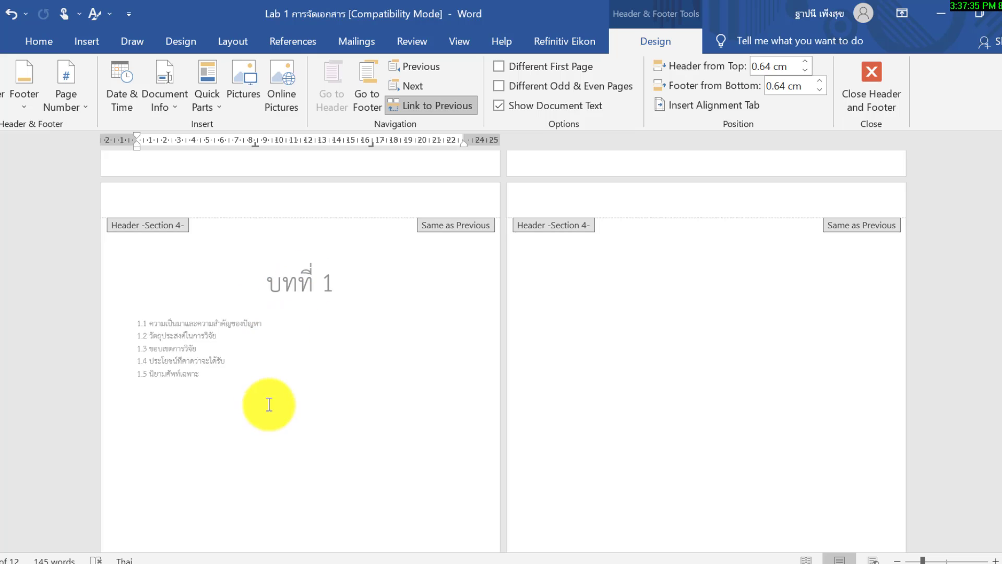
pyautogui.scroll(-6, 271, 405)
pyautogui.scroll(-5, 285, 402)
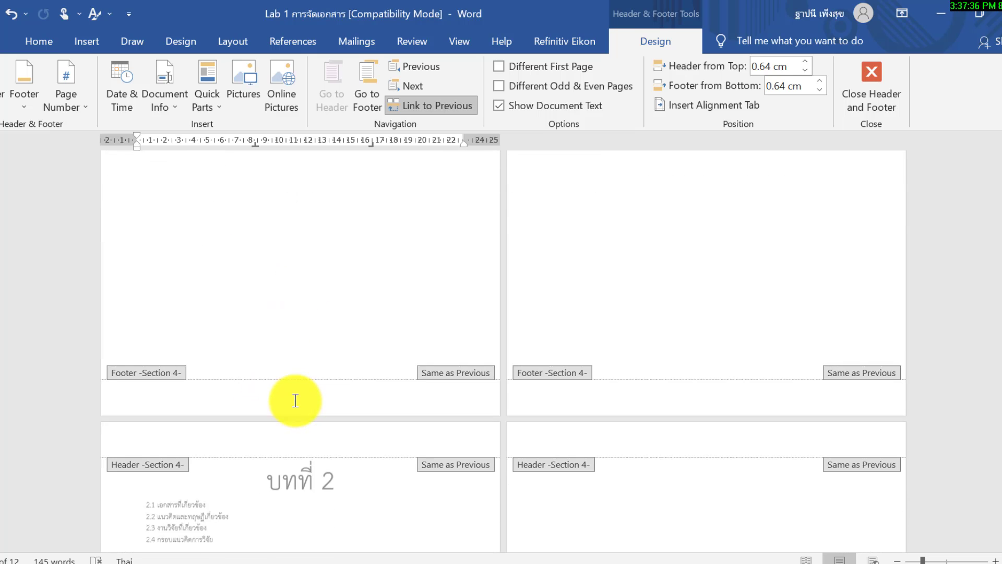
pyautogui.doubleClick(357, 491)
# Insert a Next Page section break before บทที่ 2 and confirm it begins Section 5.
pyautogui.click(241, 418)
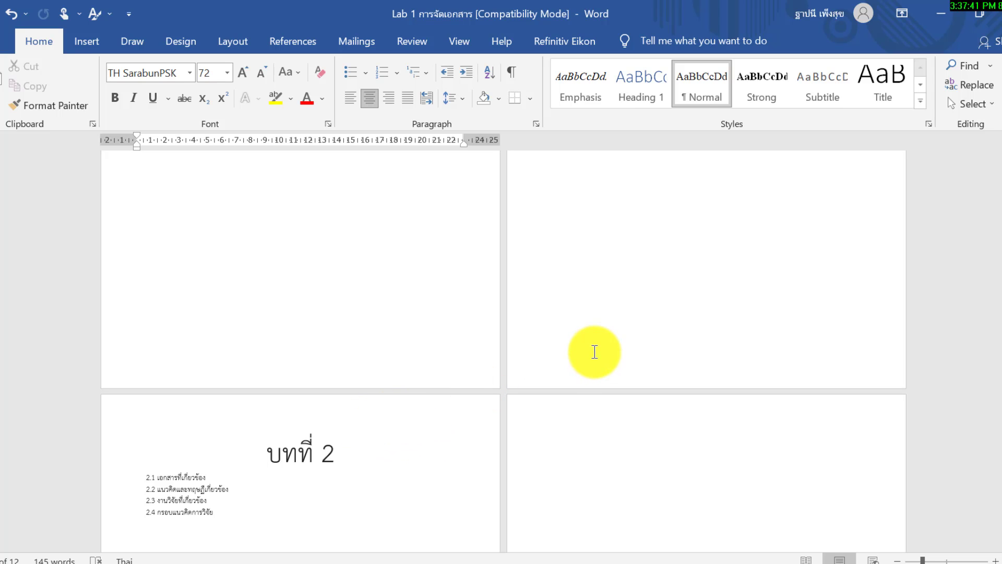
pyautogui.scroll(2, 595, 350)
pyautogui.scroll(2, 672, 343)
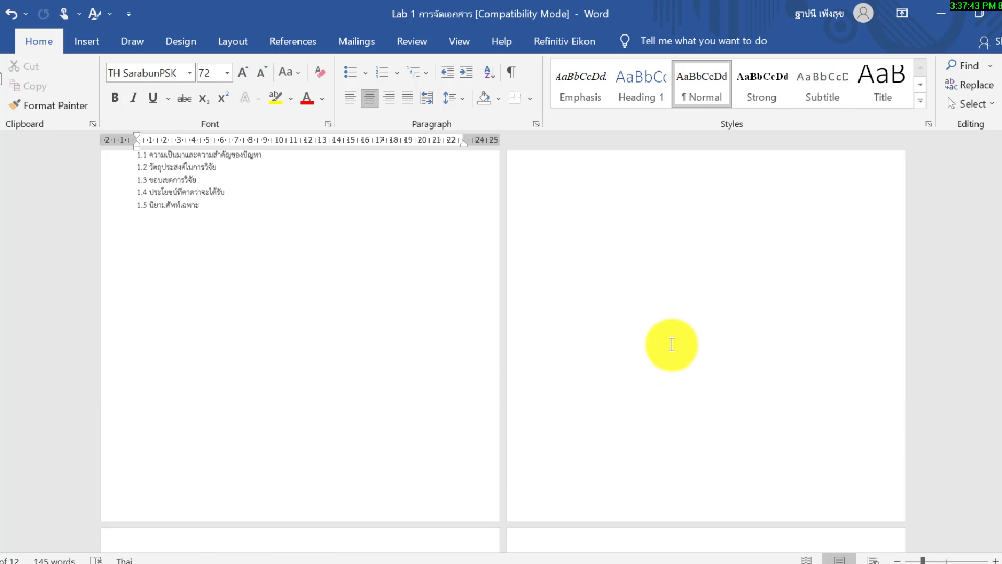
pyautogui.scroll(2, 671, 346)
pyautogui.click(671, 346)
pyautogui.scroll(-4, 700, 409)
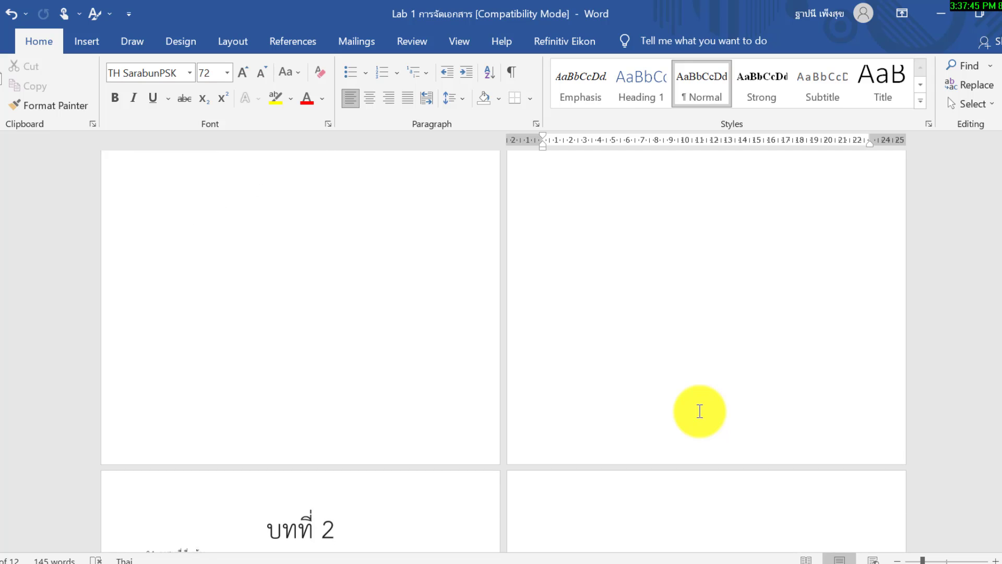
pyautogui.scroll(1, 699, 411)
pyautogui.scroll(-1, 700, 411)
pyautogui.scroll(-3, 679, 407)
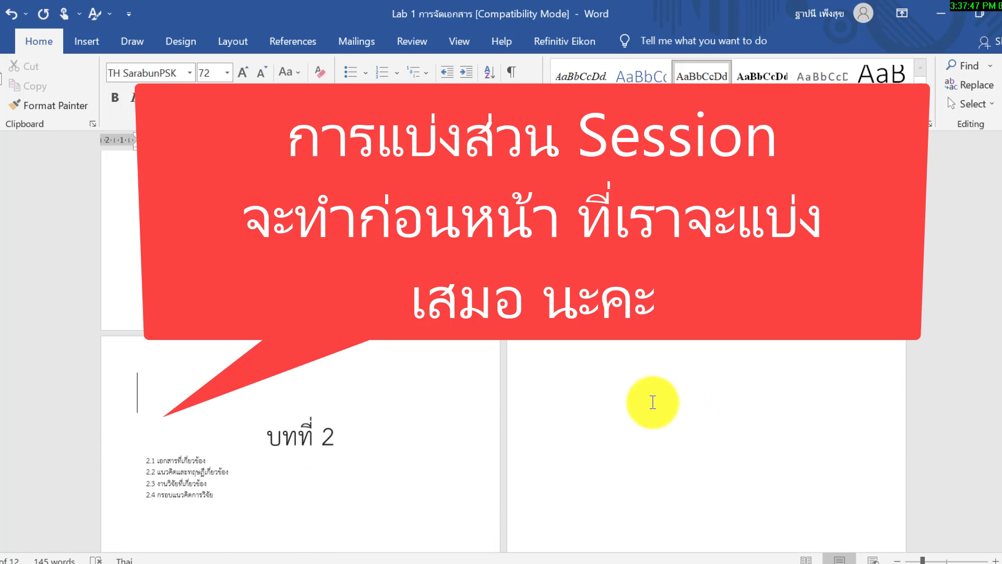
pyautogui.scroll(1, 643, 366)
pyautogui.scroll(3, 655, 331)
pyautogui.scroll(3, 679, 318)
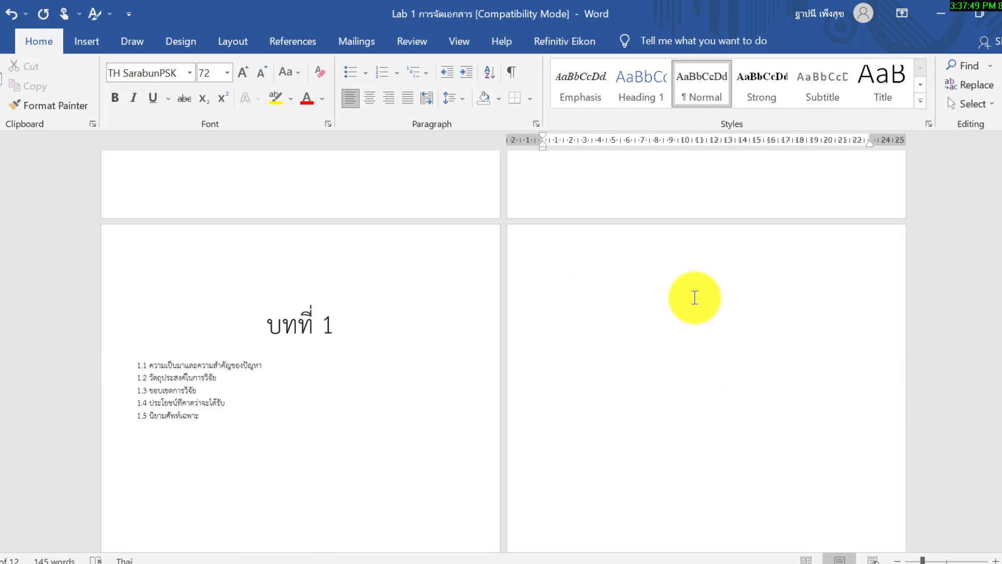
pyautogui.scroll(1, 708, 310)
pyautogui.scroll(-1, 653, 316)
pyautogui.scroll(-1, 660, 321)
pyautogui.scroll(-1, 674, 334)
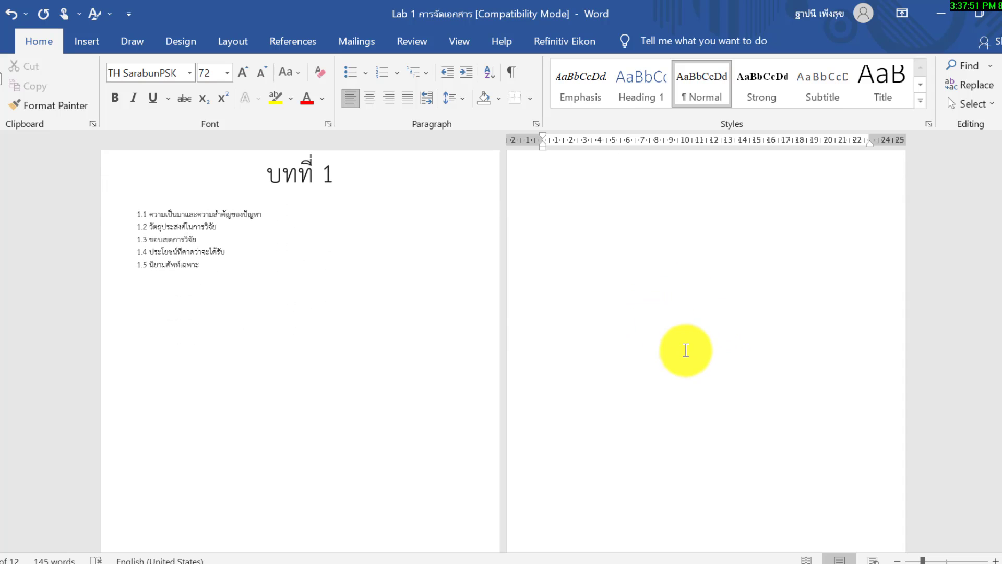
pyautogui.click(232, 41)
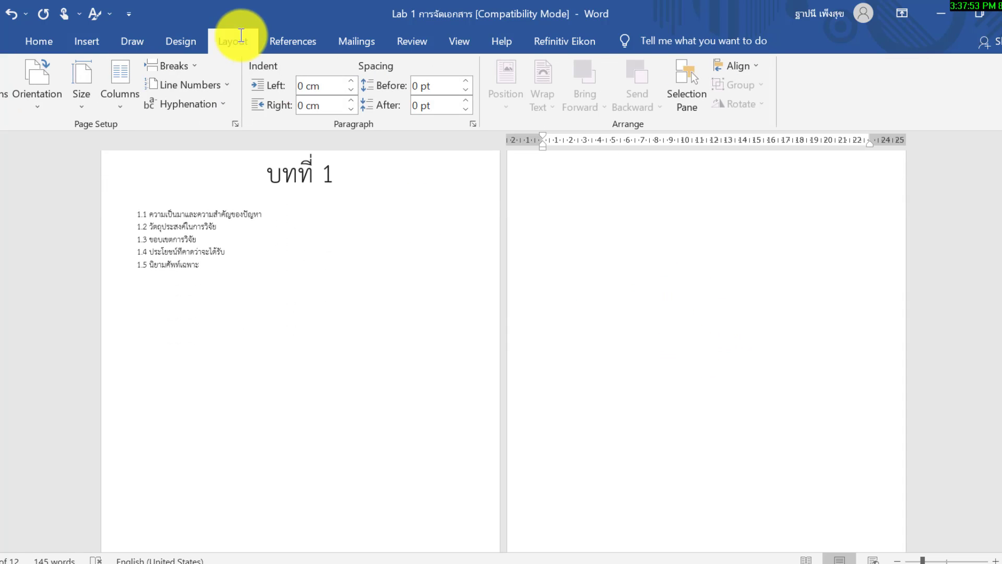
pyautogui.click(163, 68)
pyautogui.click(198, 281)
pyautogui.scroll(-3, 470, 329)
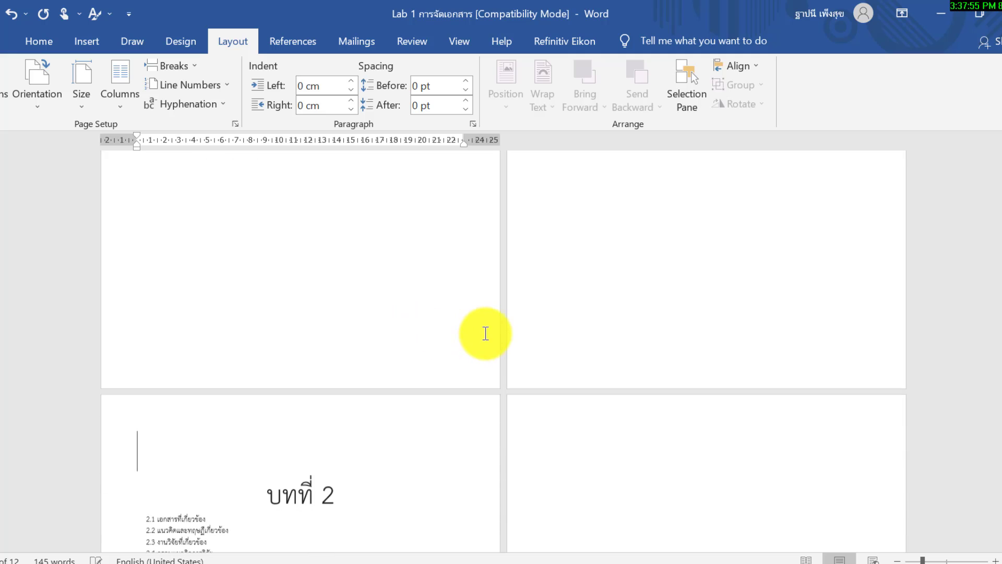
pyautogui.scroll(-1, 366, 366)
pyautogui.press('`')
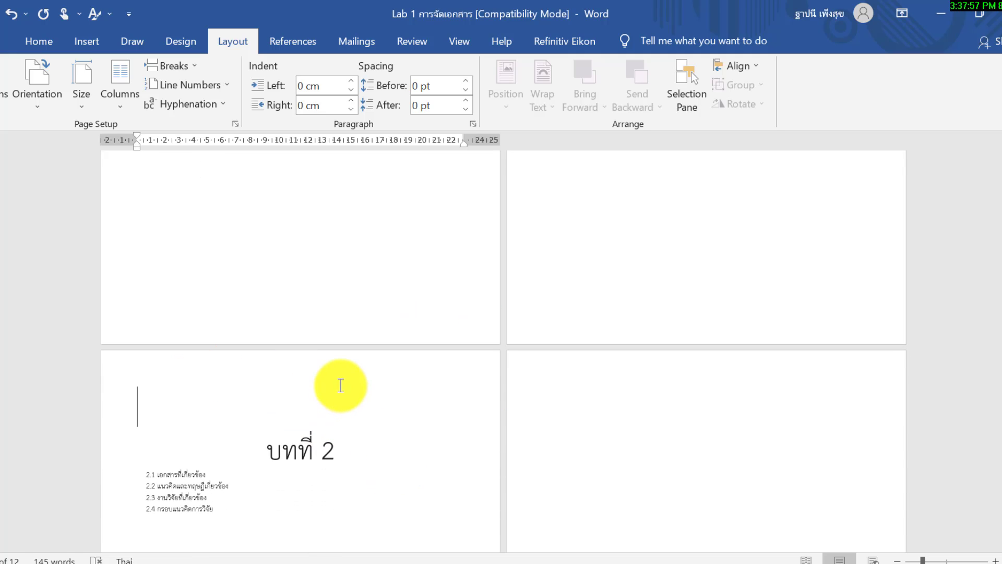
pyautogui.doubleClick(323, 375)
pyautogui.doubleClick(237, 375)
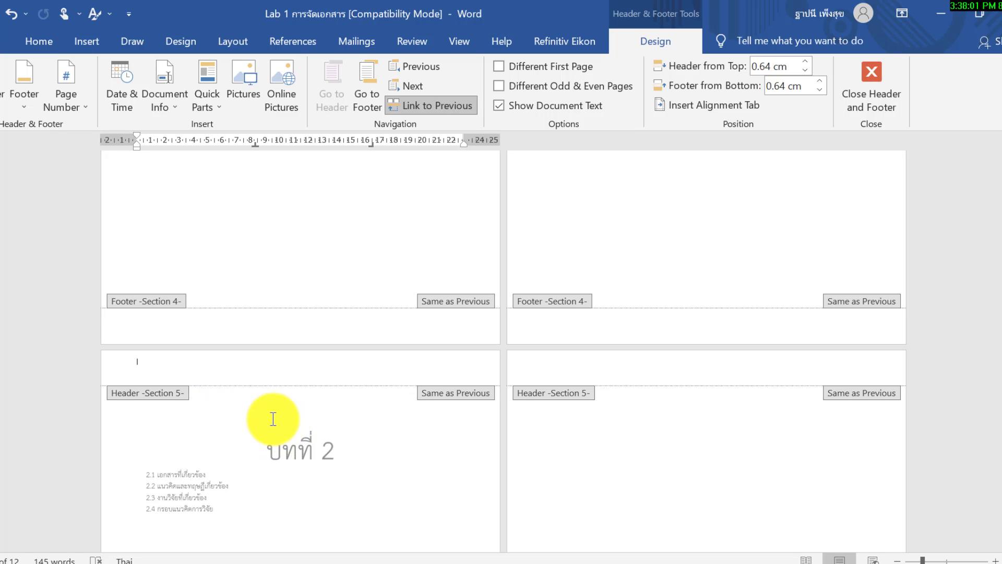
pyautogui.doubleClick(240, 424)
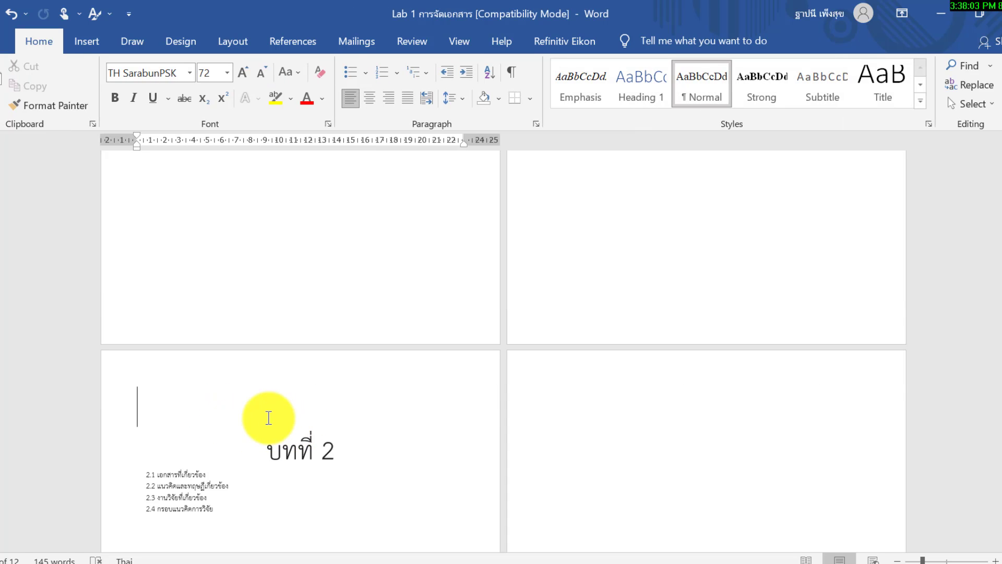
# Place the cursor before the บทที่3 heading, then on the blank page after chapter 2.
pyautogui.scroll(-3, 324, 423)
pyautogui.scroll(-10, 730, 473)
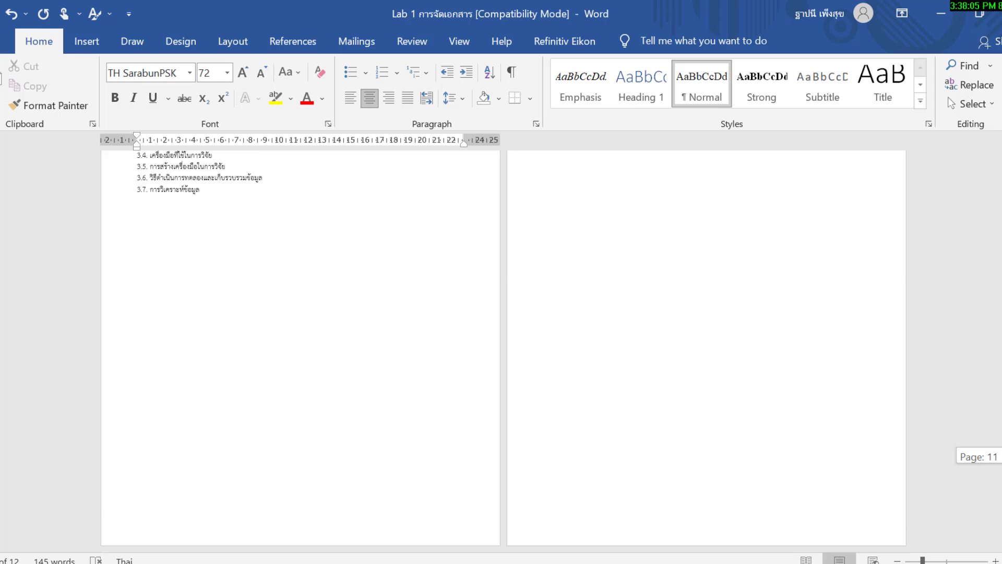
pyautogui.scroll(3, 730, 472)
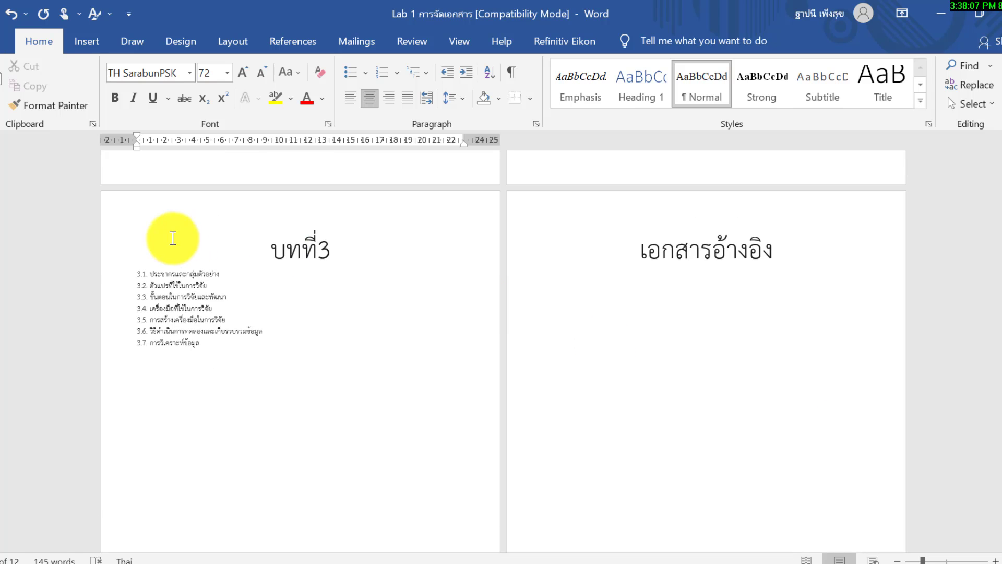
pyautogui.click(243, 255)
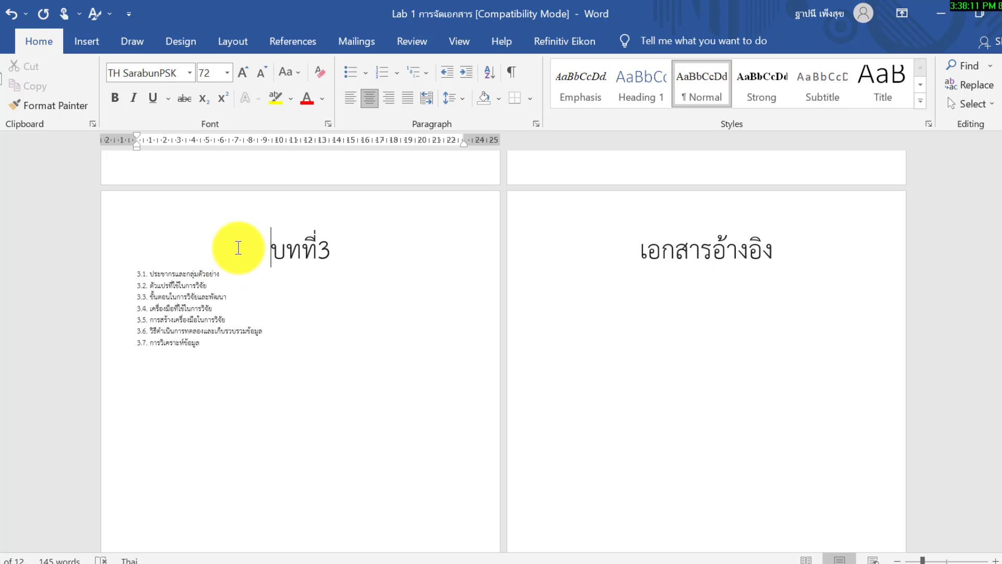
pyautogui.scroll(2, 830, 409)
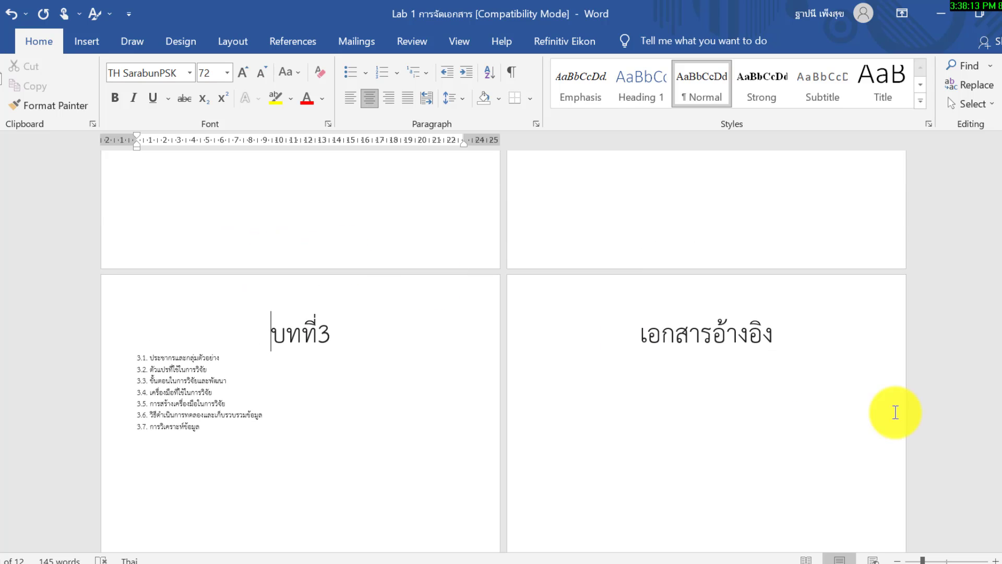
pyautogui.scroll(3, 718, 291)
pyautogui.scroll(2, 715, 290)
pyautogui.scroll(5, 704, 281)
pyautogui.click(704, 281)
pyautogui.scroll(1, 704, 280)
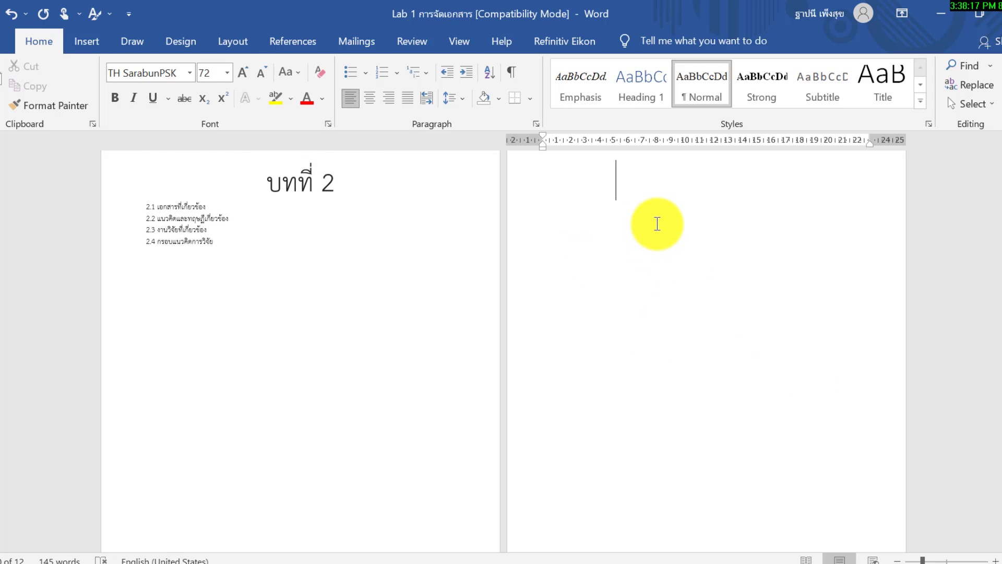
# Insert a Next Page section break before บทที่3, delete its empty line, and check the header.
pyautogui.click(235, 40)
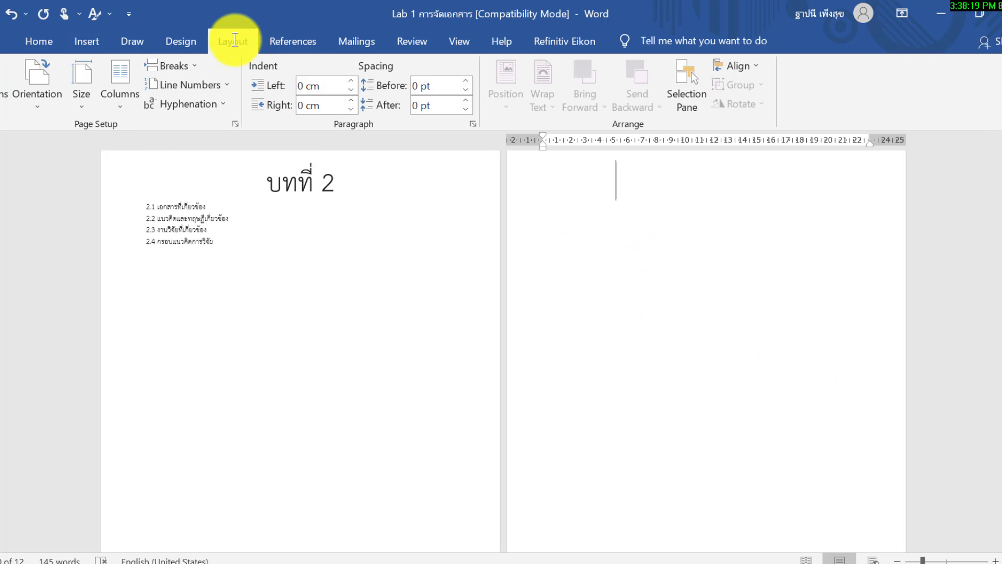
pyautogui.click(164, 66)
pyautogui.click(199, 281)
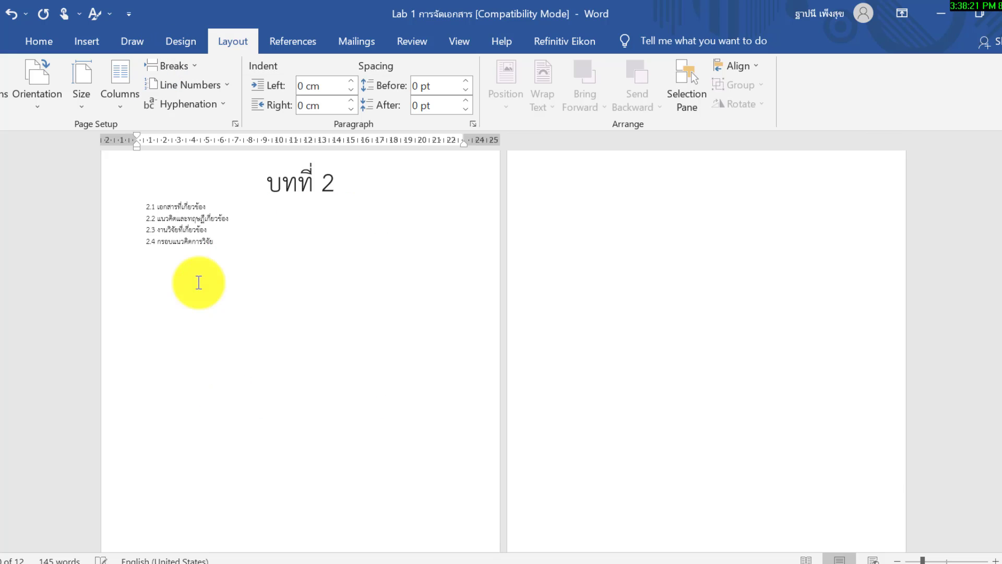
pyautogui.scroll(-5, 199, 283)
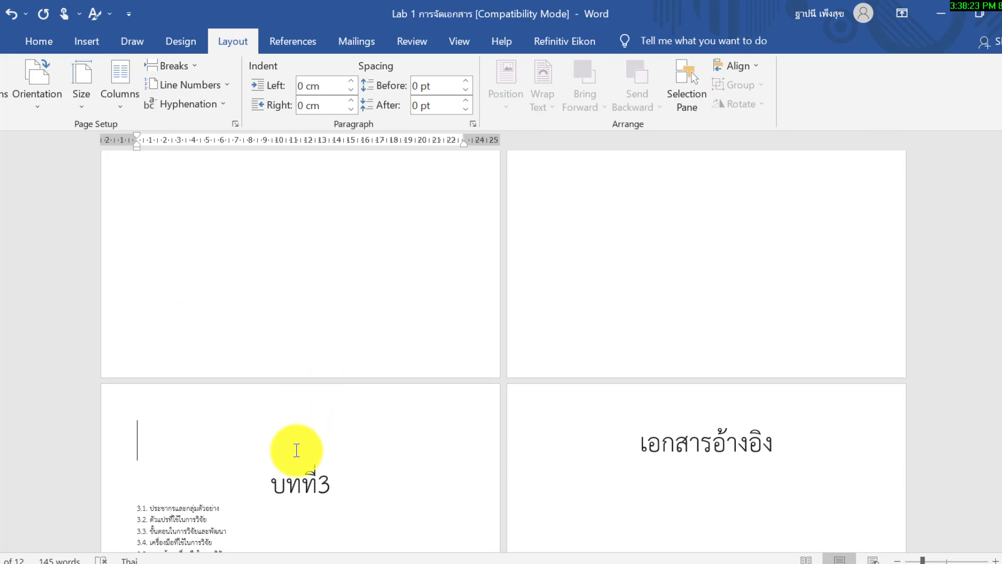
pyautogui.press('Delete')
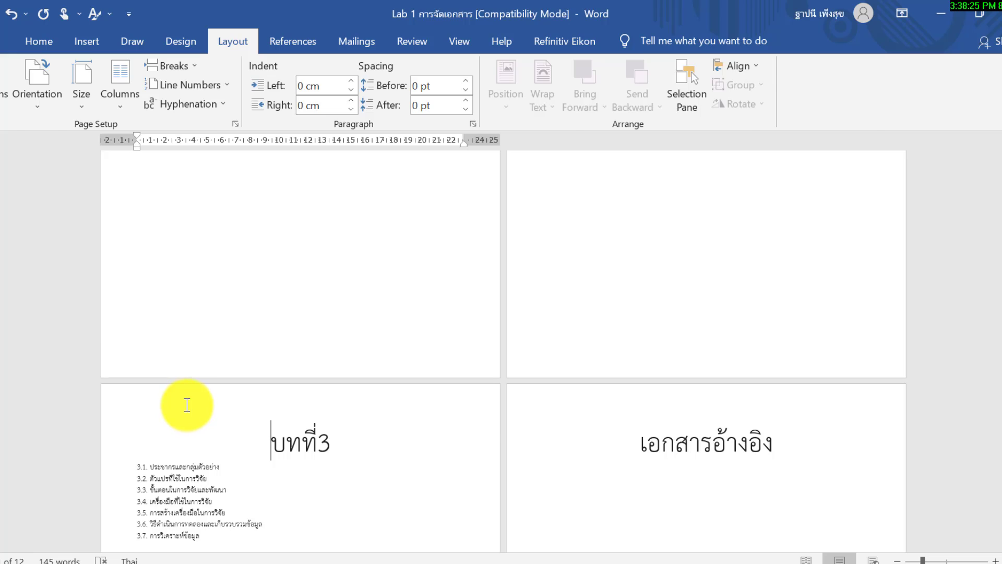
pyautogui.doubleClick(187, 405)
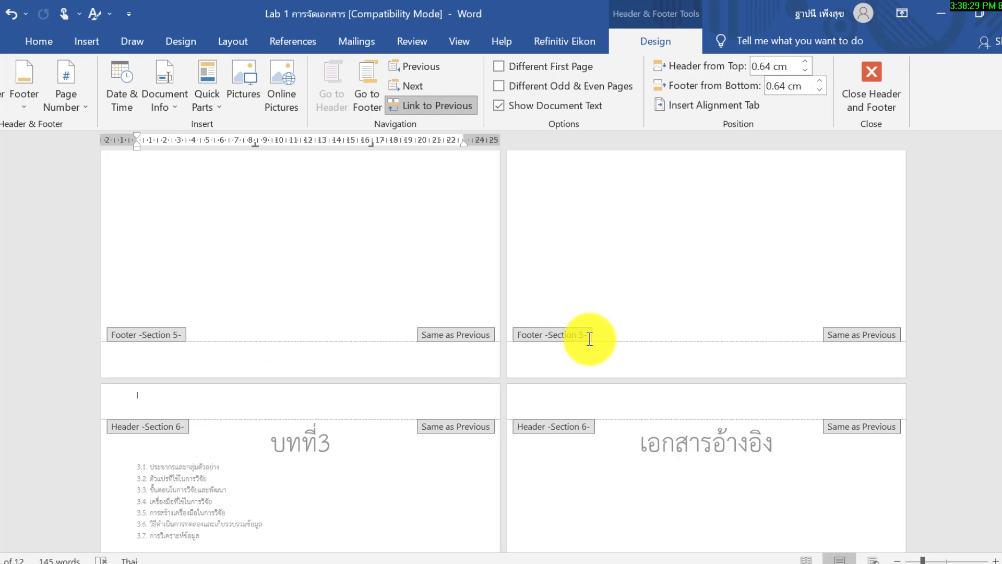
pyautogui.doubleClick(341, 475)
pyautogui.click(639, 363)
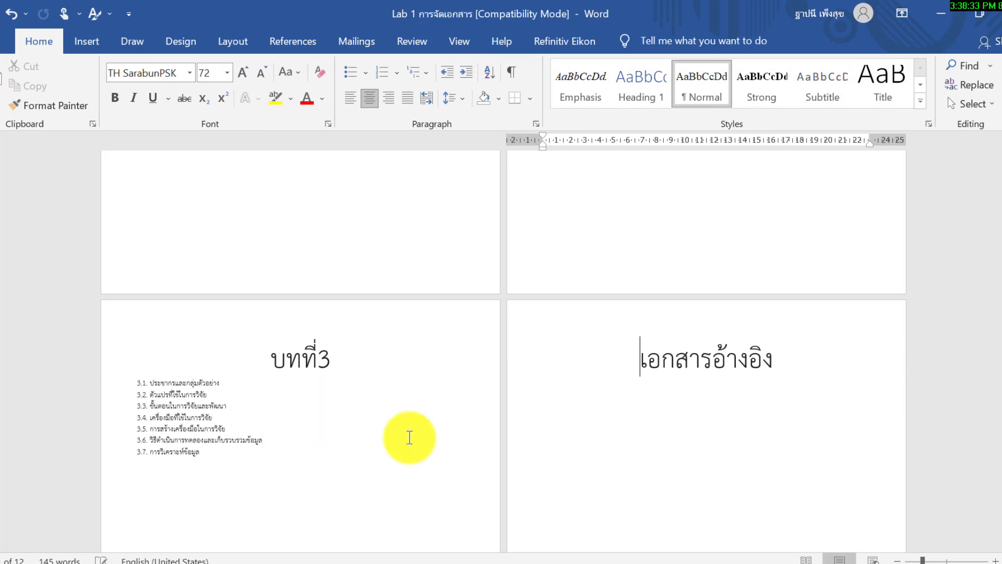
# Delete the blank line above the เอกสารอ้างอิง heading on the references page.
pyautogui.click(405, 465)
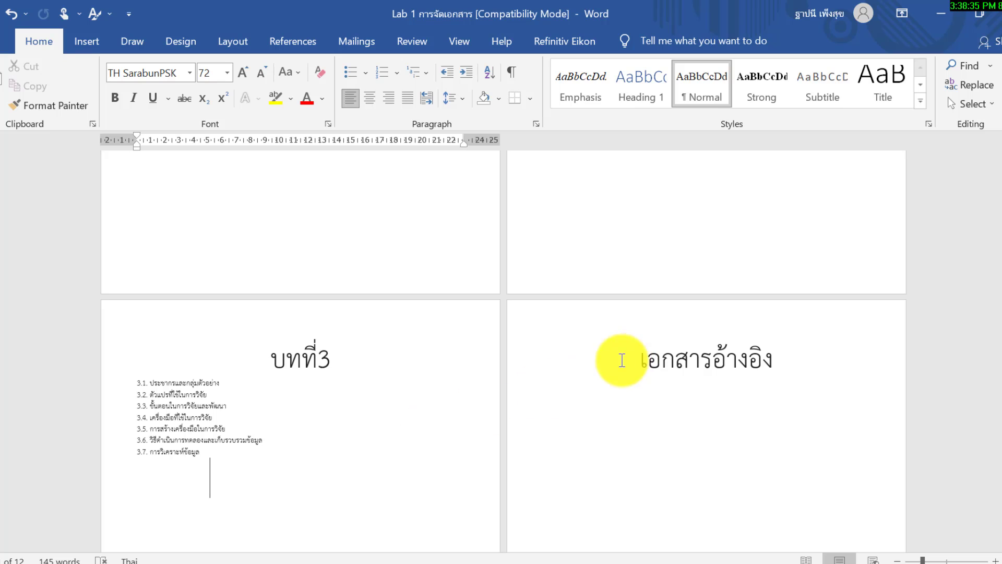
pyautogui.scroll(-1, 404, 422)
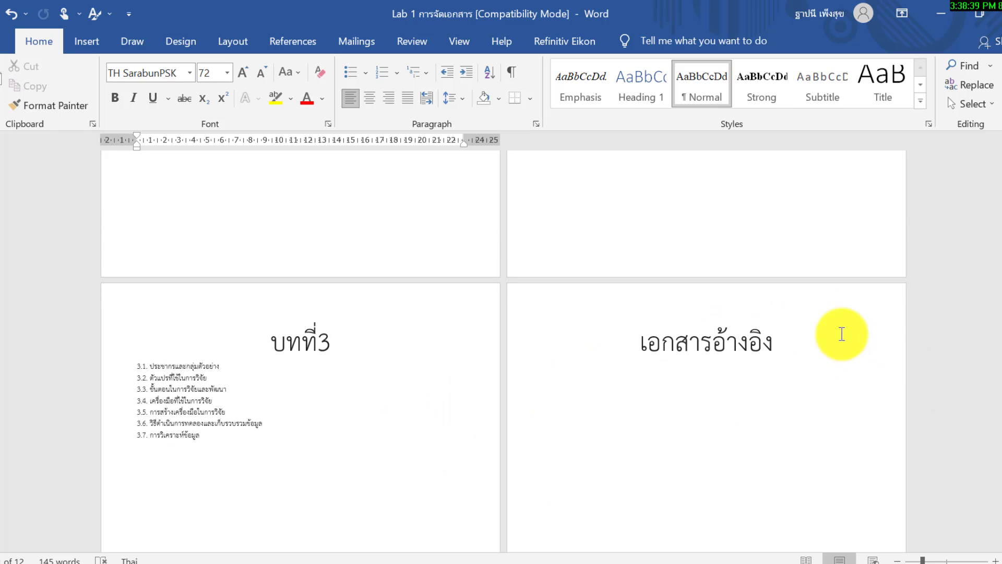
pyautogui.scroll(-4, 271, 395)
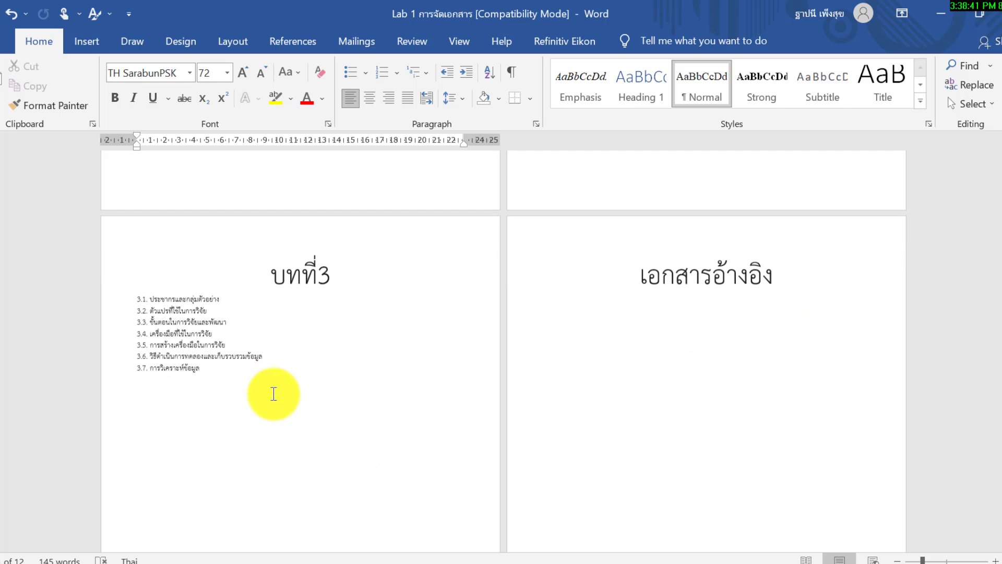
pyautogui.scroll(-4, 286, 415)
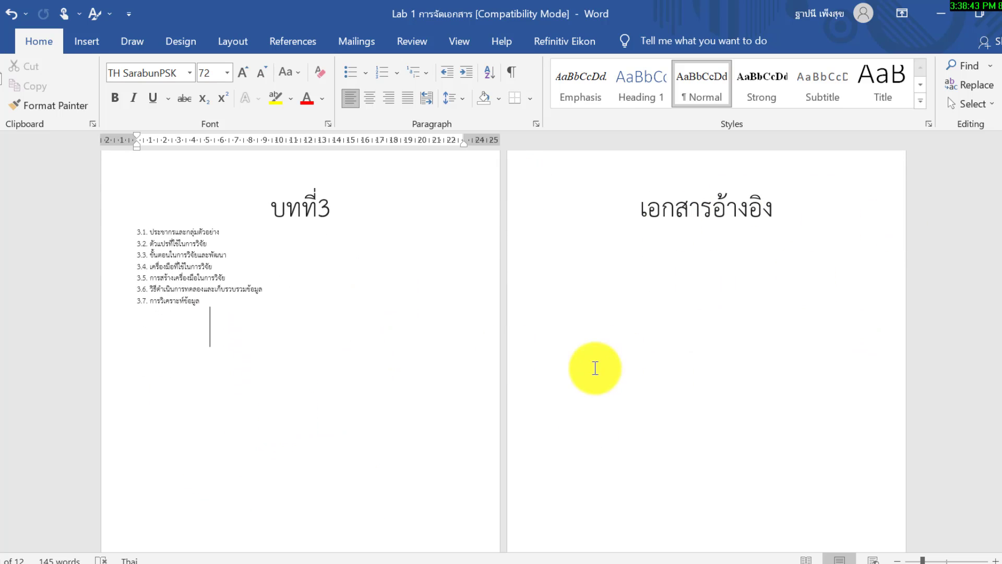
pyautogui.press('Down')
pyautogui.press('Down')
pyautogui.press('Down')
pyautogui.press('Down')
pyautogui.press('Down')
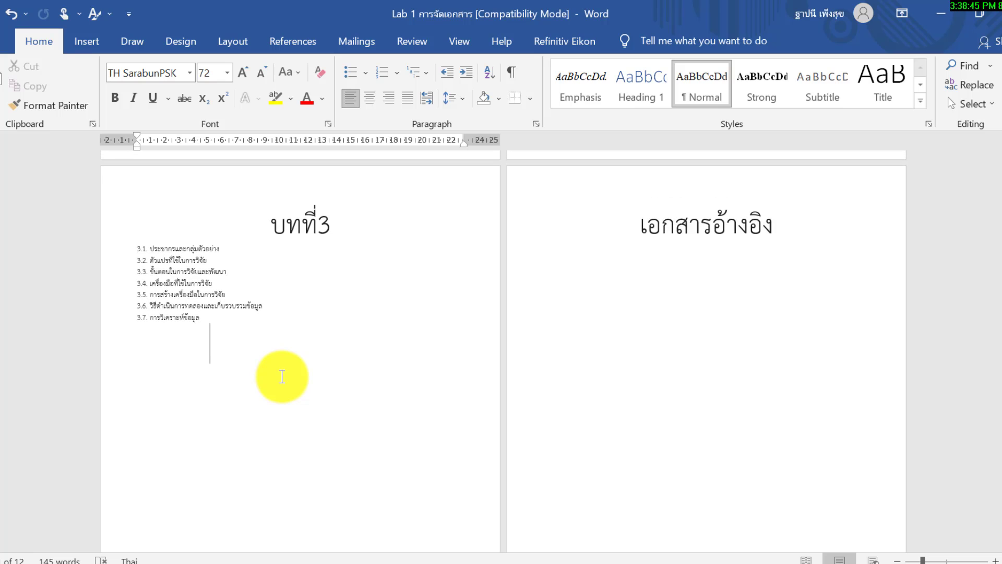
pyautogui.press('Down')
pyautogui.press('Delete')
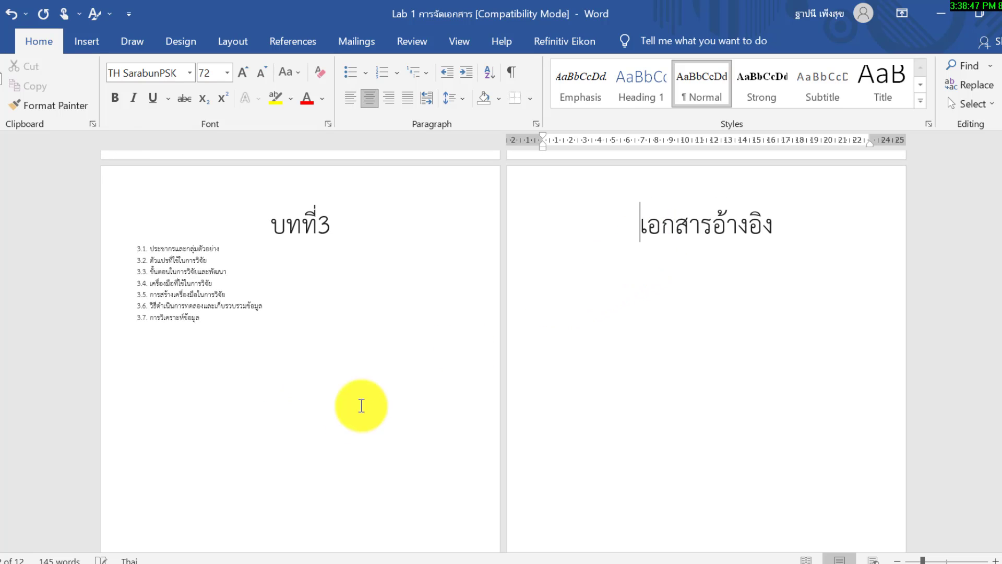
pyautogui.click(272, 389)
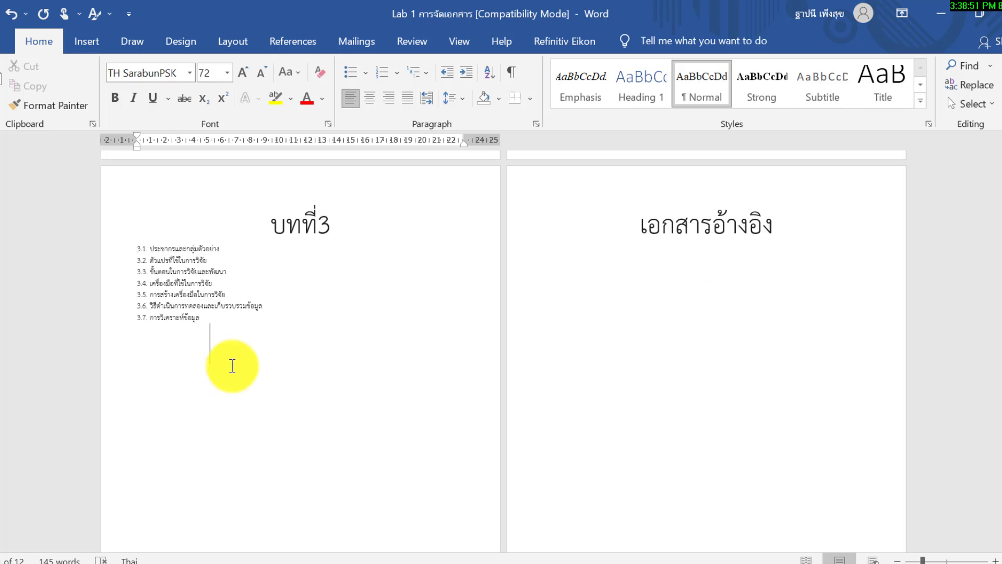
# Insert a Next Page section break before เอกสารอ้างอิง and verify its section number in the header.
pyautogui.click(228, 46)
pyautogui.click(168, 66)
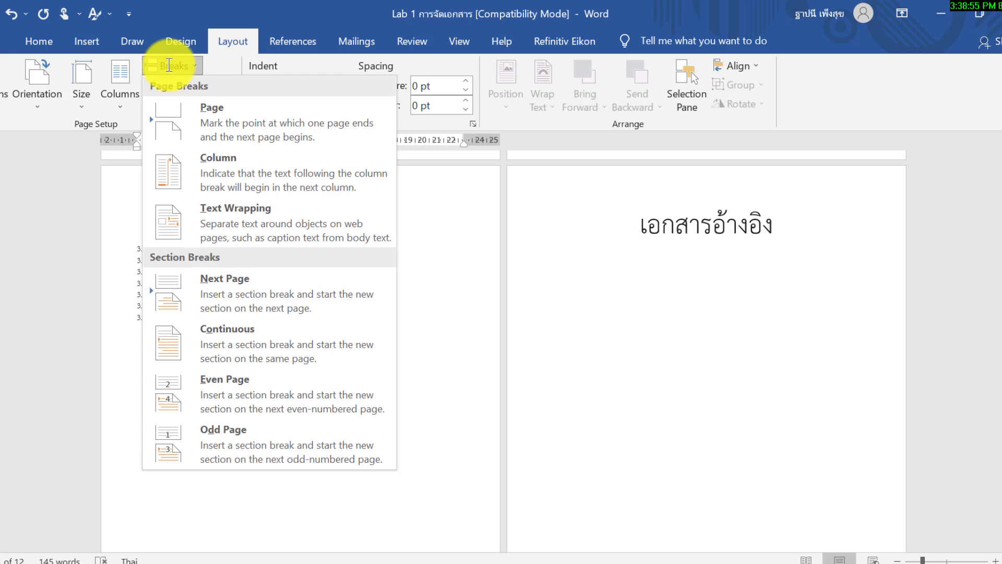
pyautogui.click(259, 282)
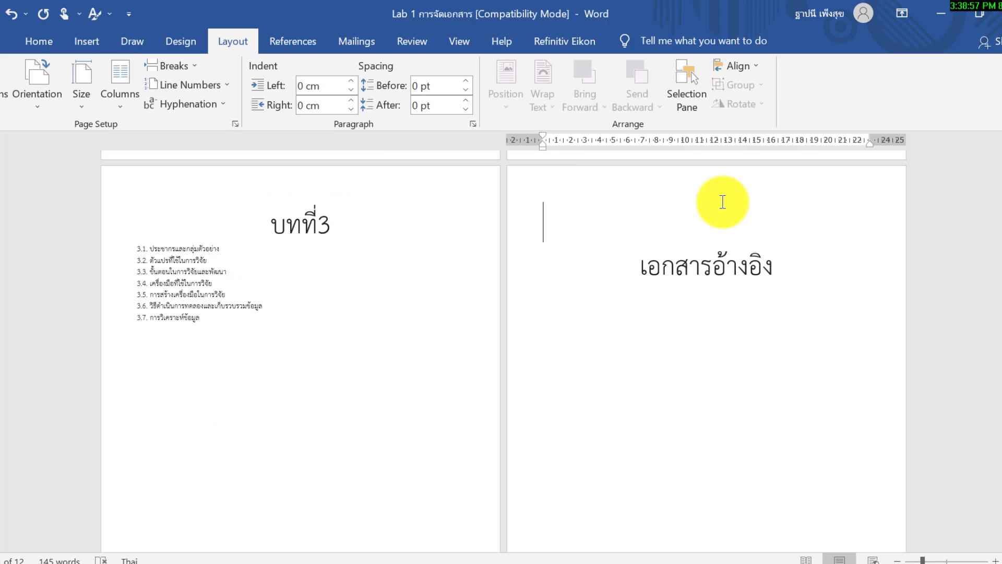
pyautogui.doubleClick(718, 187)
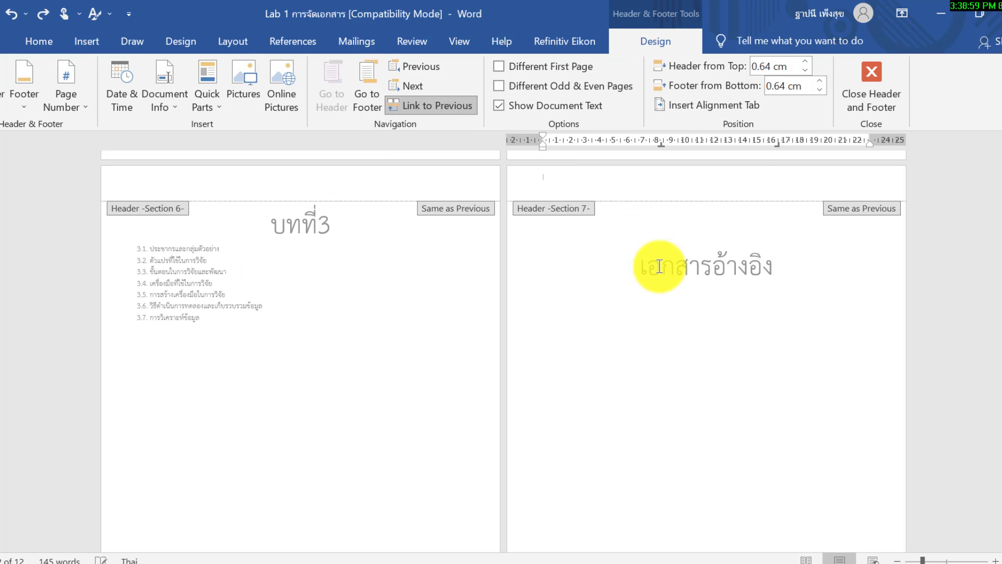
pyautogui.doubleClick(667, 238)
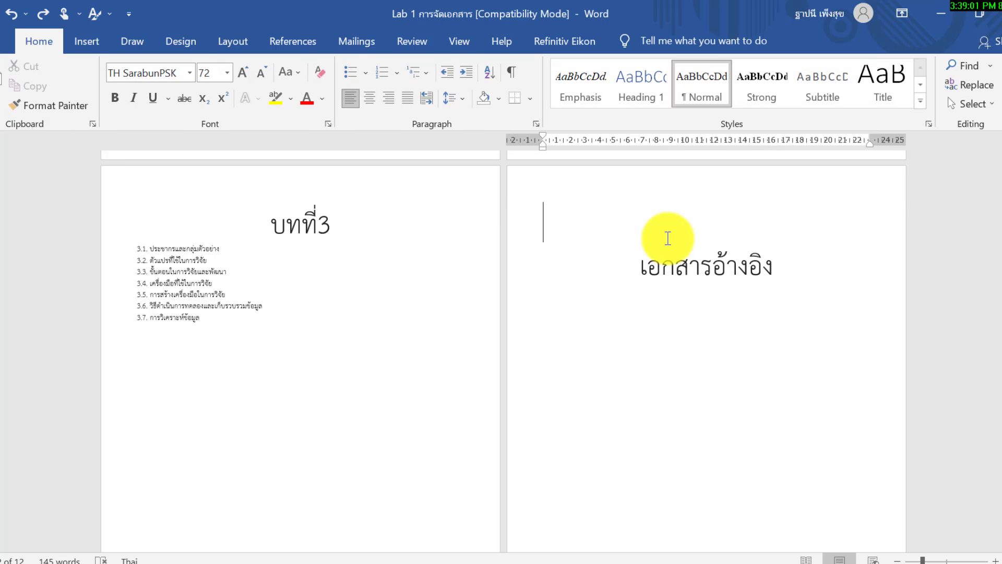
pyautogui.click(629, 367)
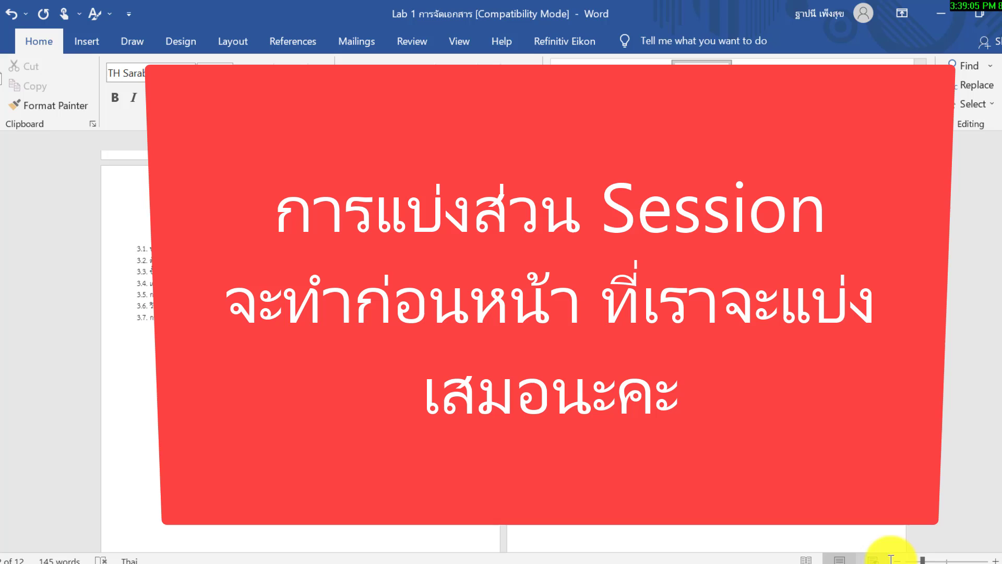
pyautogui.click(896, 560)
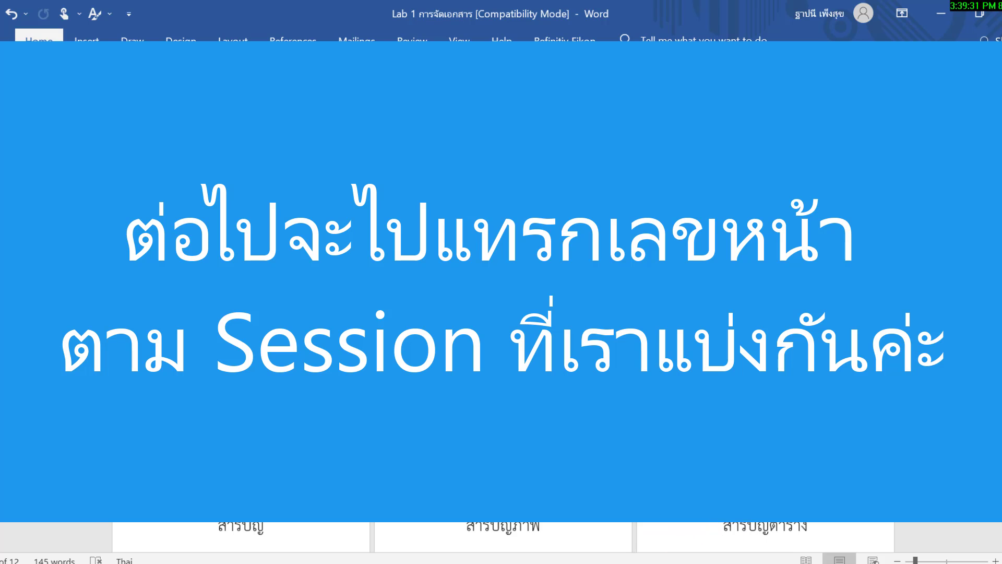
# Zoom in on the คำนำ page and open its header twice to check Section 3.
pyautogui.click(933, 560)
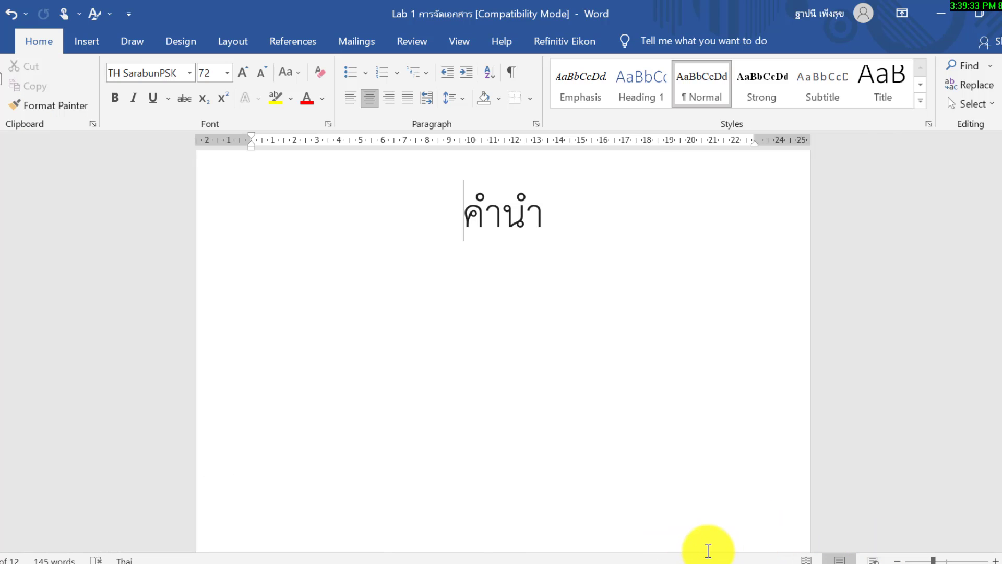
pyautogui.doubleClick(597, 271)
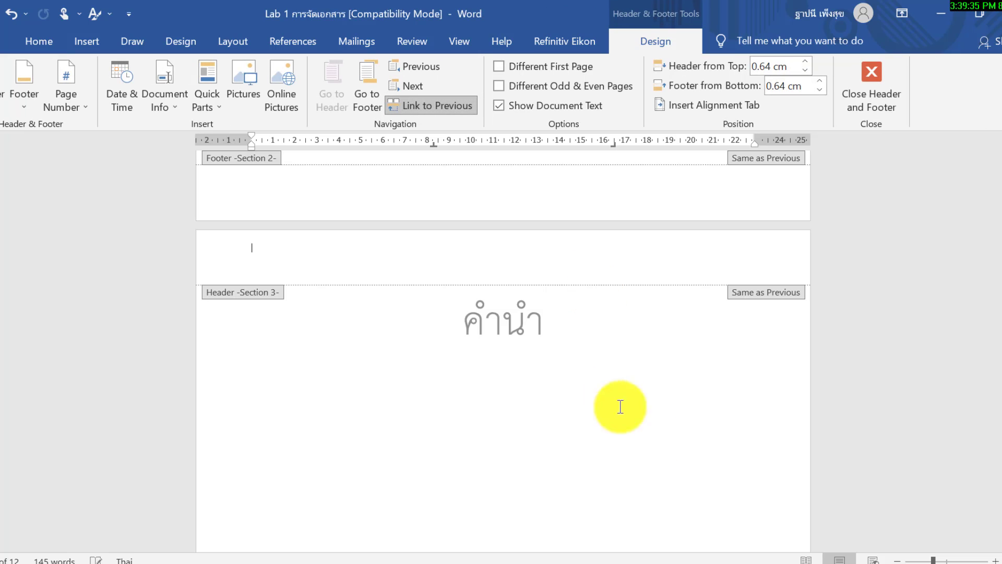
pyautogui.doubleClick(466, 365)
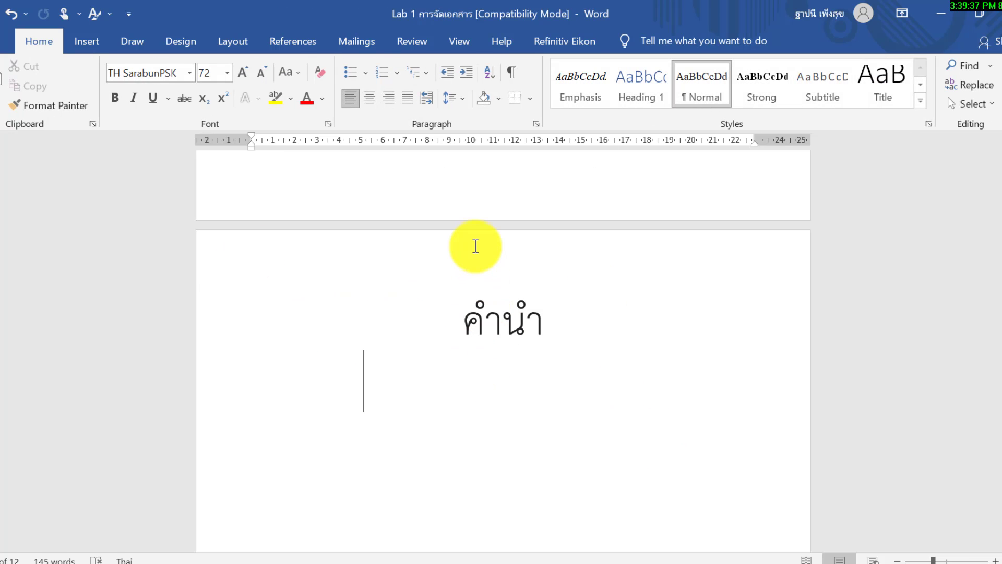
pyautogui.doubleClick(475, 245)
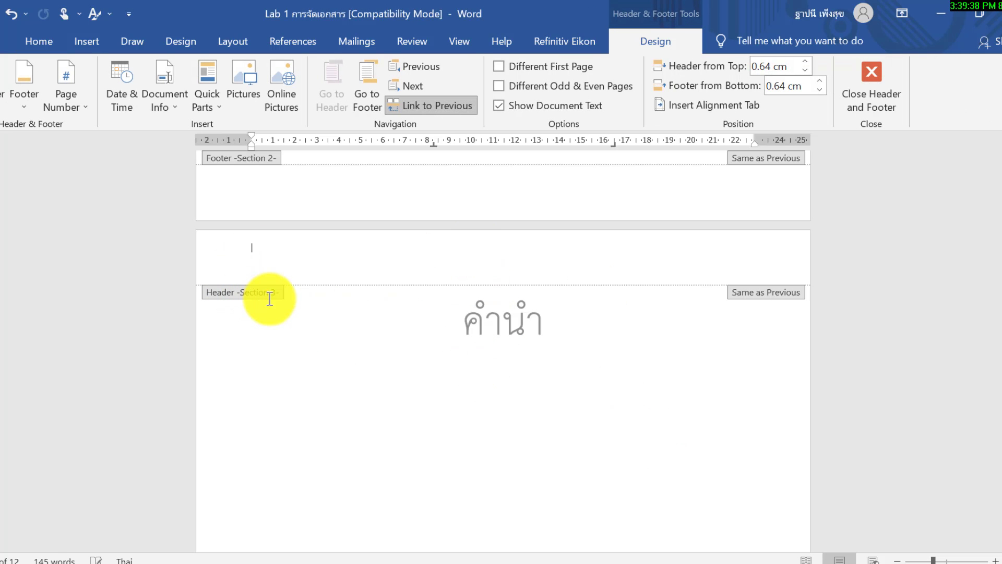
pyautogui.doubleClick(536, 350)
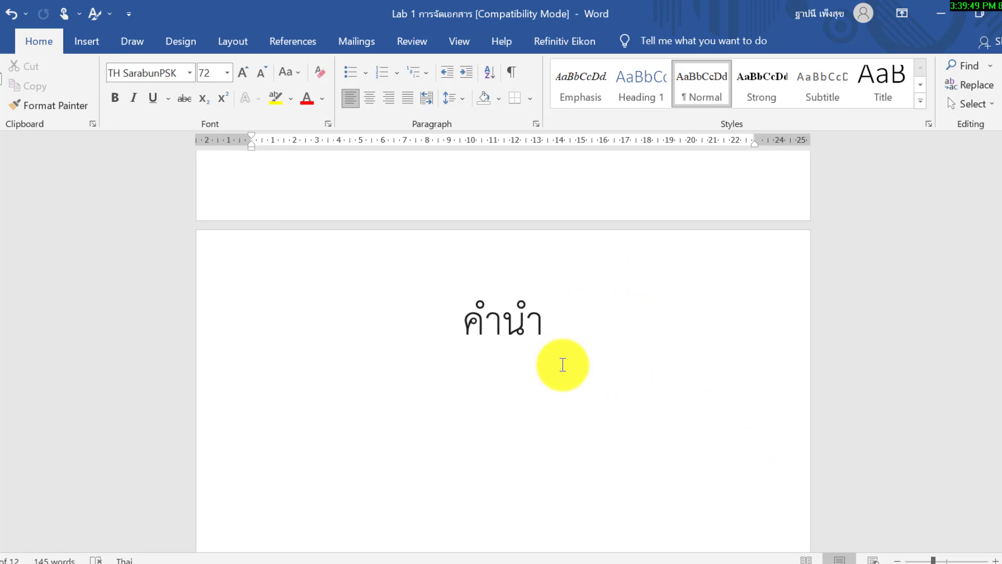
# Insert a plain page number at the top right of the คำนำ header and select the 3.
pyautogui.click(87, 41)
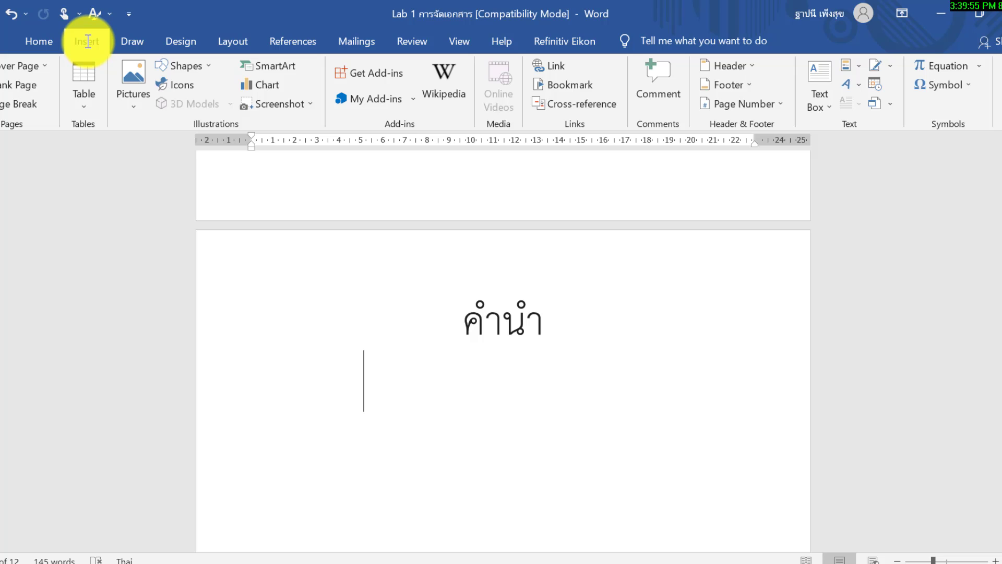
pyautogui.click(766, 96)
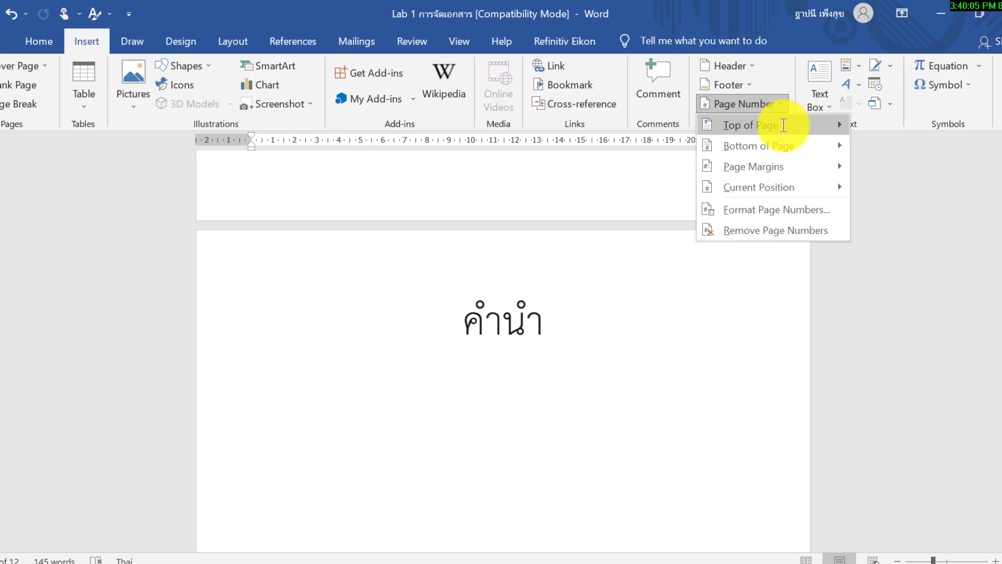
pyautogui.moveTo(750, 125)
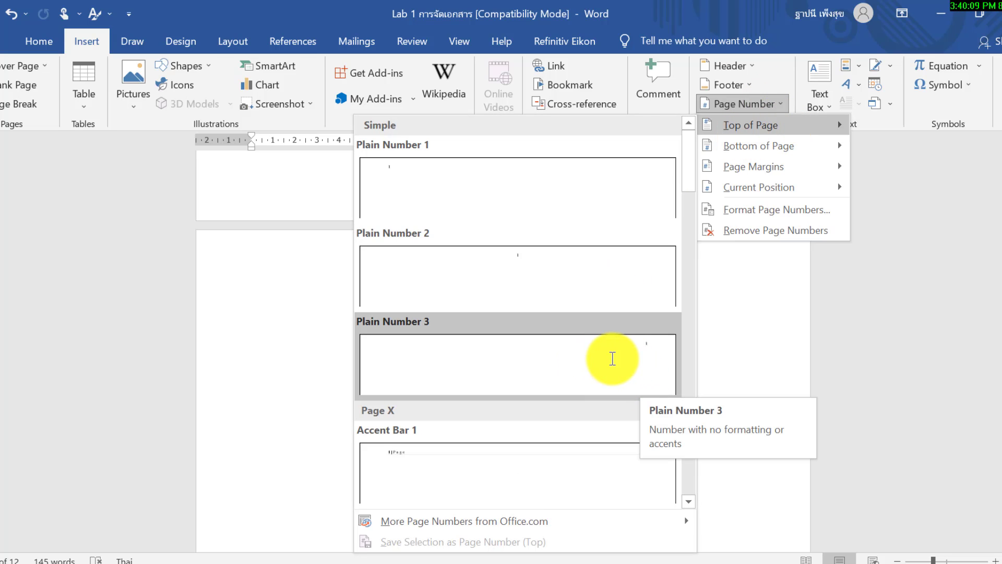
pyautogui.click(608, 359)
pyautogui.moveTo(766, 181); pyautogui.dragTo(711, 208)
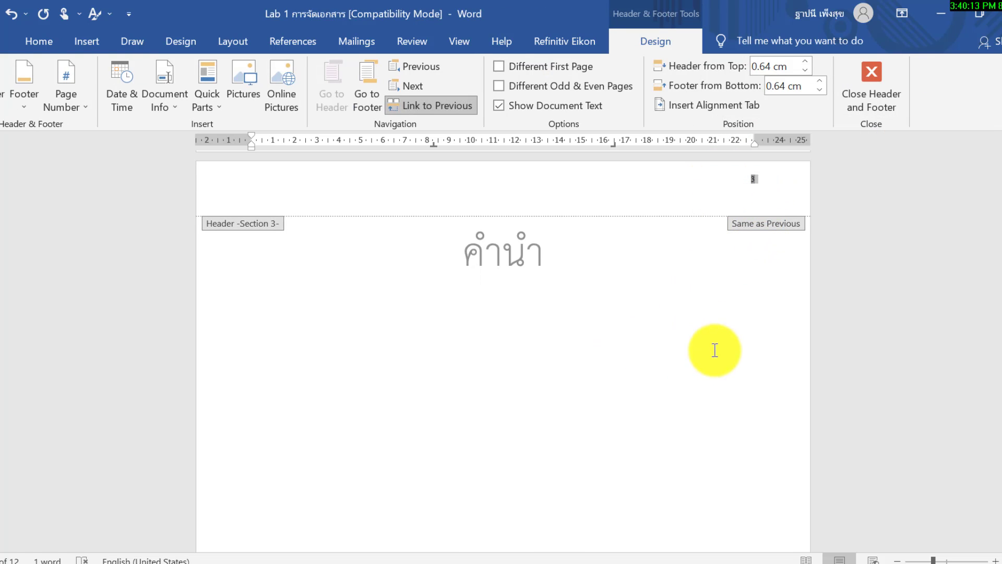
pyautogui.scroll(4, 745, 327)
pyautogui.click(771, 316)
pyautogui.moveTo(771, 316); pyautogui.dragTo(706, 316)
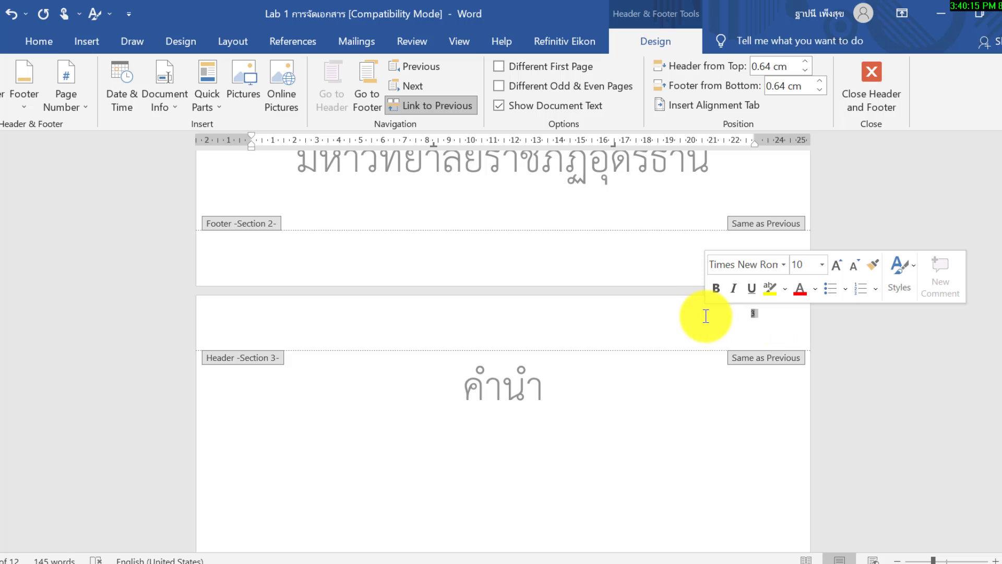
pyautogui.moveTo(778, 316); pyautogui.dragTo(701, 313)
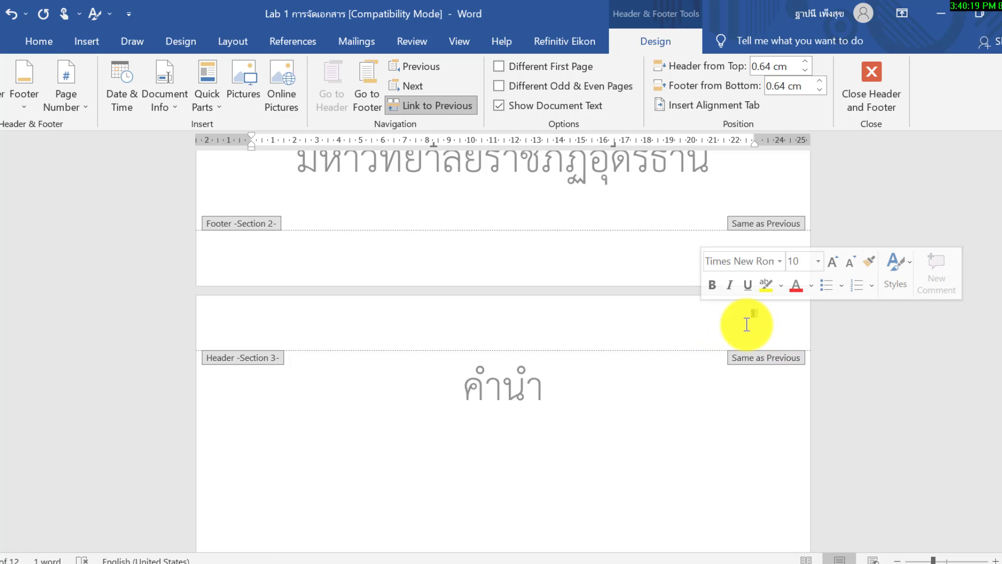
# Format the header page number 3 as TH SarabunPSK 16, then leave the header.
pyautogui.click(39, 41)
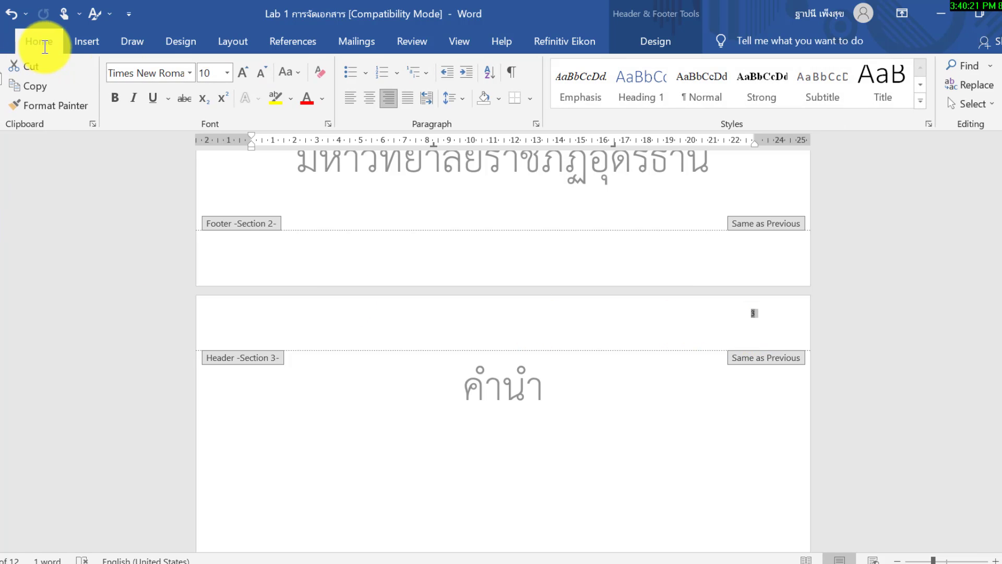
pyautogui.click(189, 73)
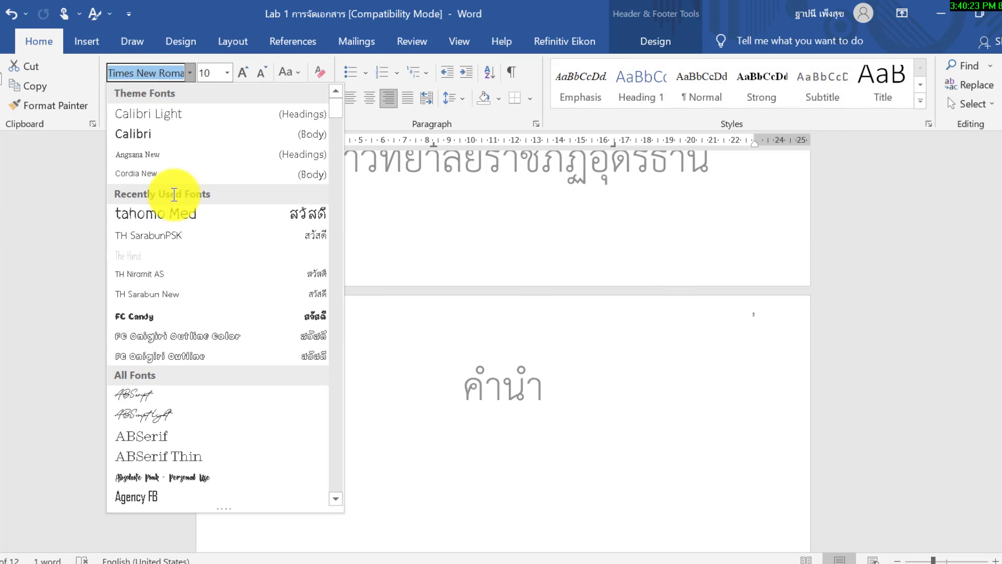
pyautogui.click(171, 233)
pyautogui.click(227, 74)
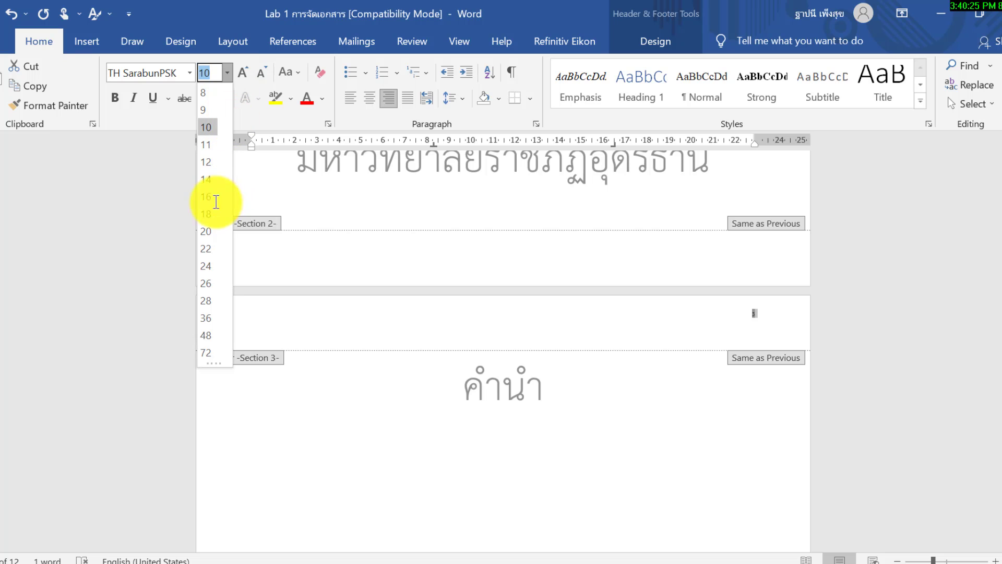
pyautogui.click(210, 201)
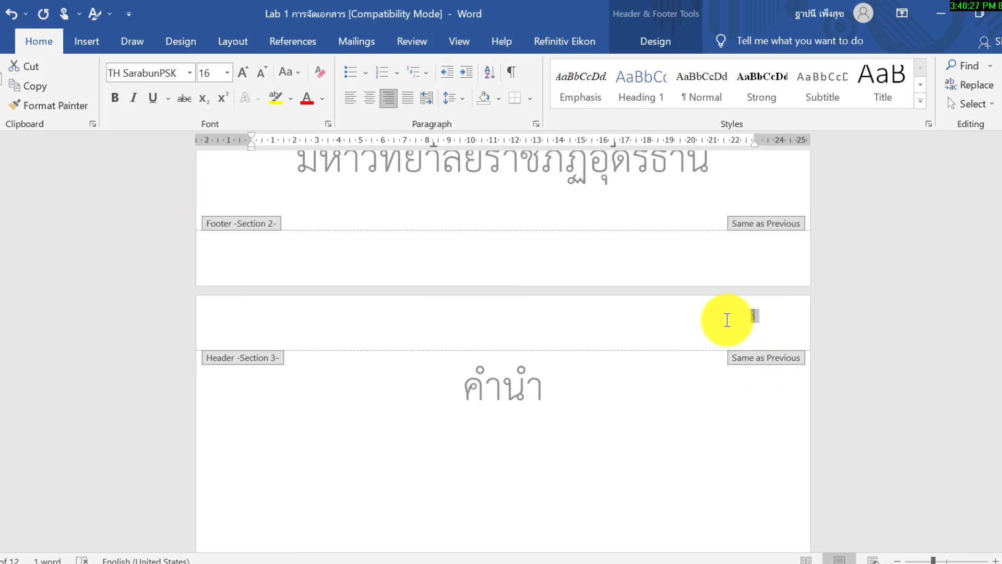
pyautogui.click(753, 314)
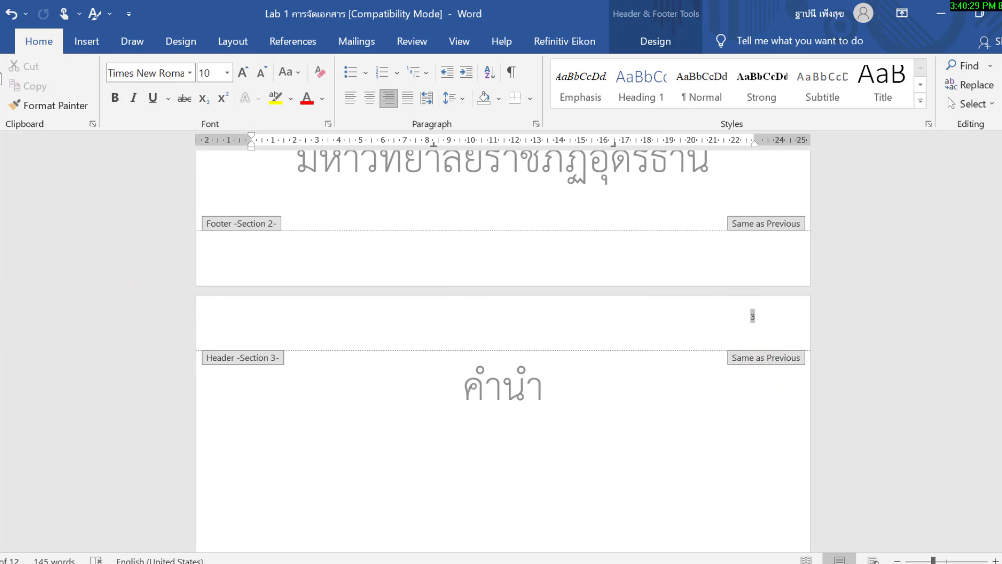
pyautogui.press('Escape')
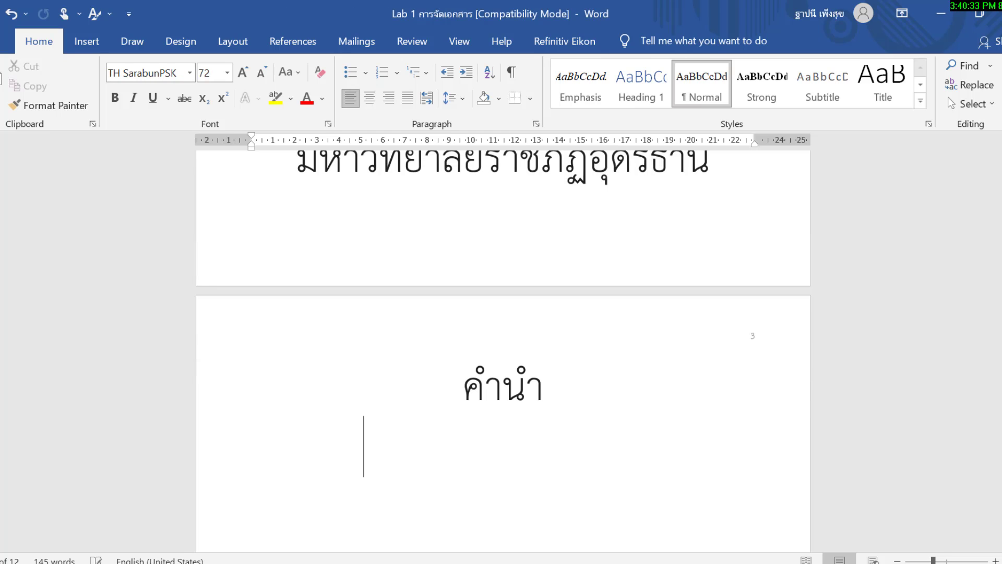
# Reopen the header and reapply TH SarabunPSK at size 16 to page number 3.
pyautogui.click(705, 320)
pyautogui.doubleClick(760, 334)
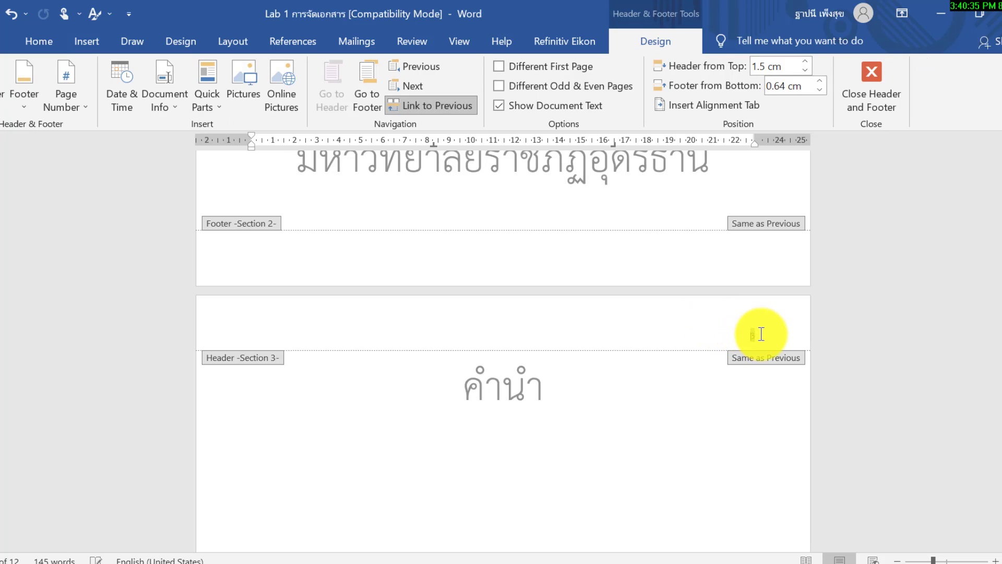
pyautogui.doubleClick(747, 333)
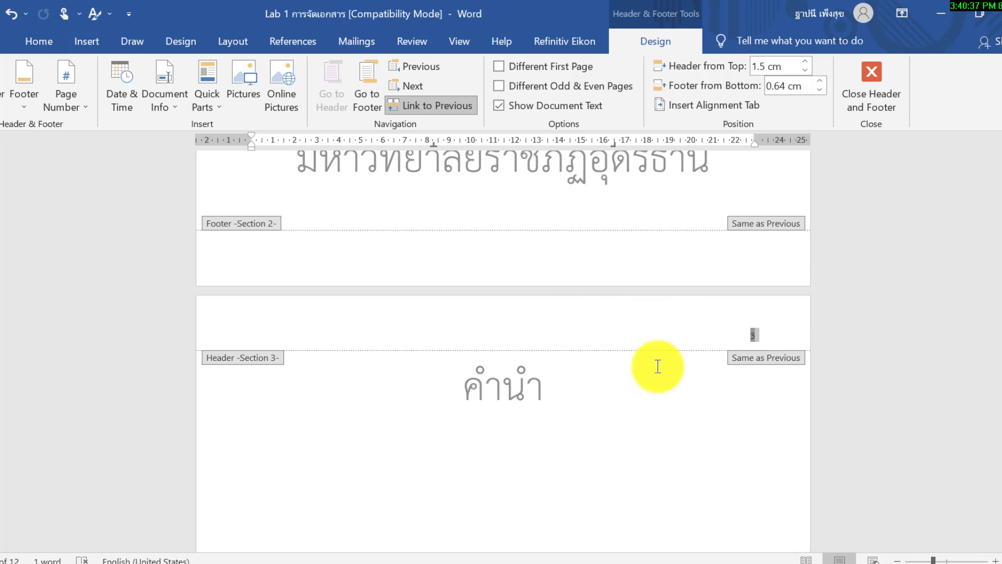
pyautogui.click(952, 556)
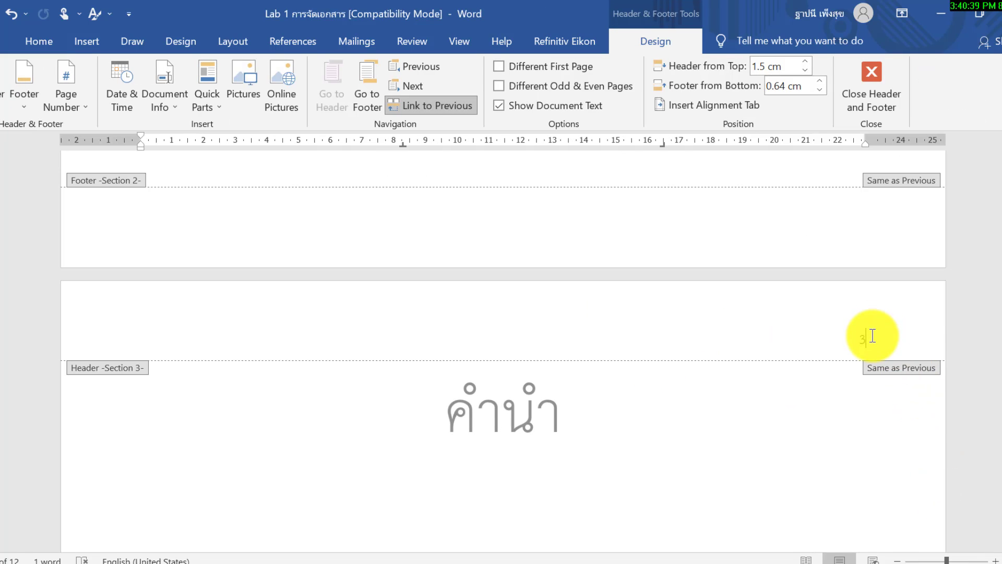
pyautogui.click(37, 42)
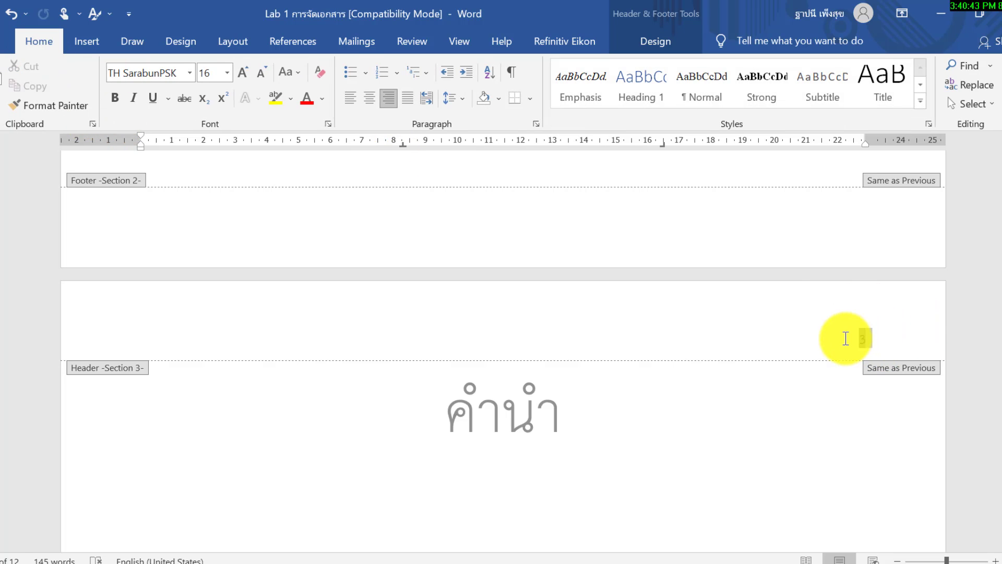
pyautogui.doubleClick(844, 339)
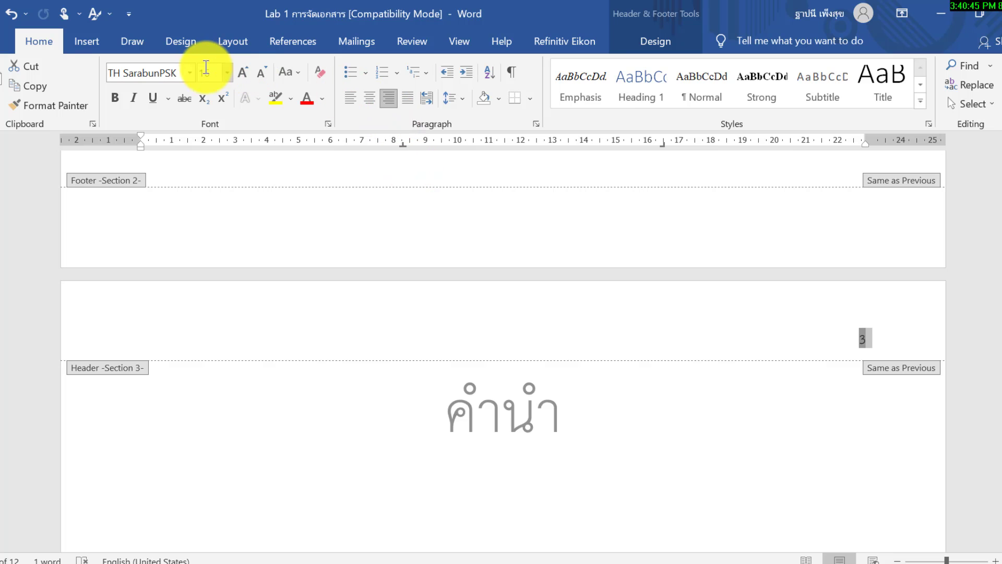
pyautogui.click(190, 73)
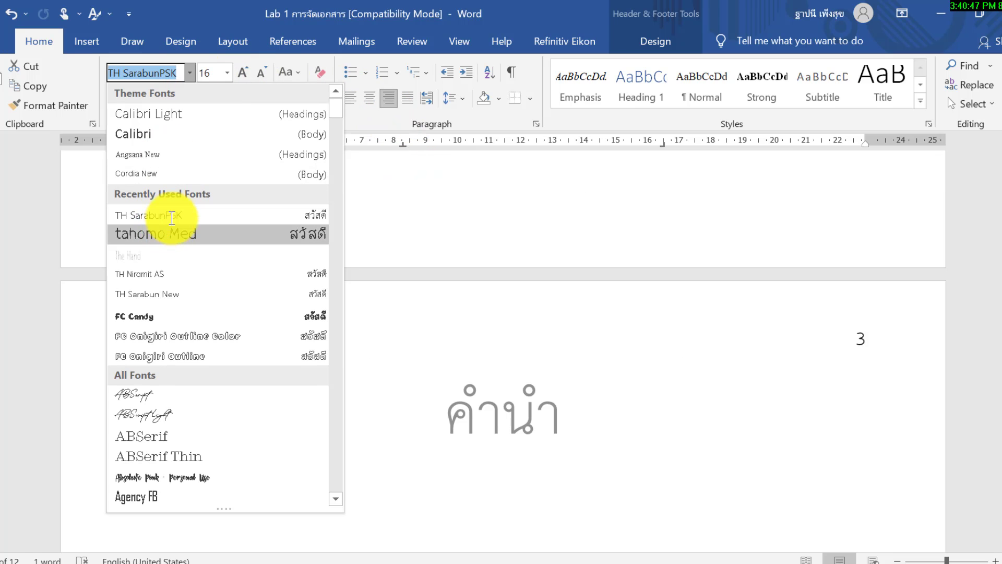
pyautogui.click(172, 215)
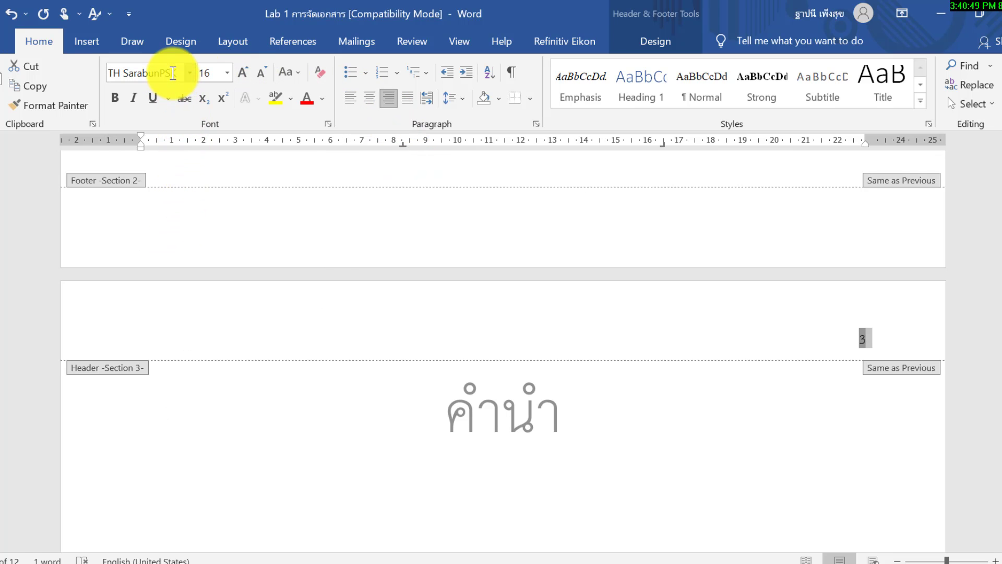
pyautogui.click(228, 72)
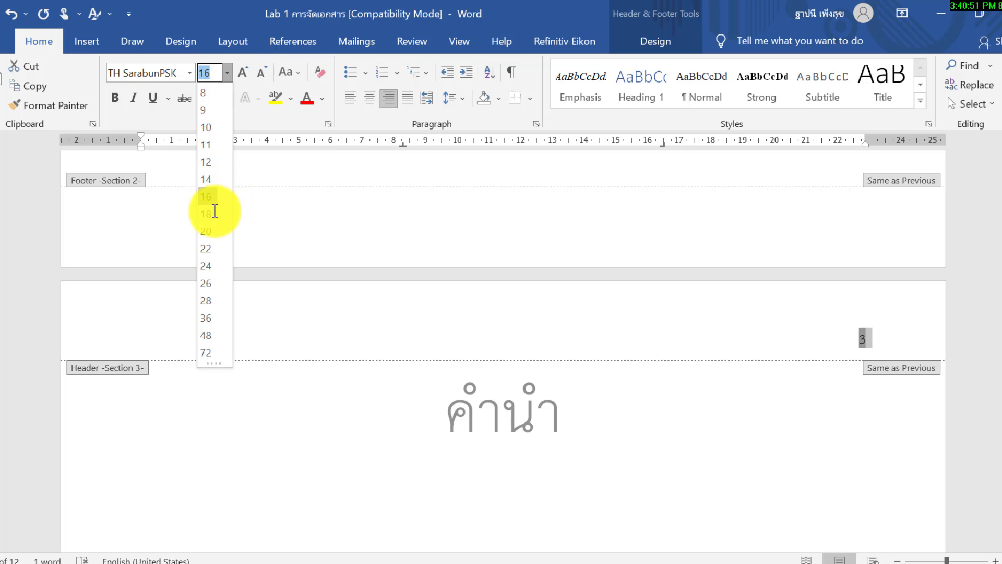
pyautogui.click(211, 204)
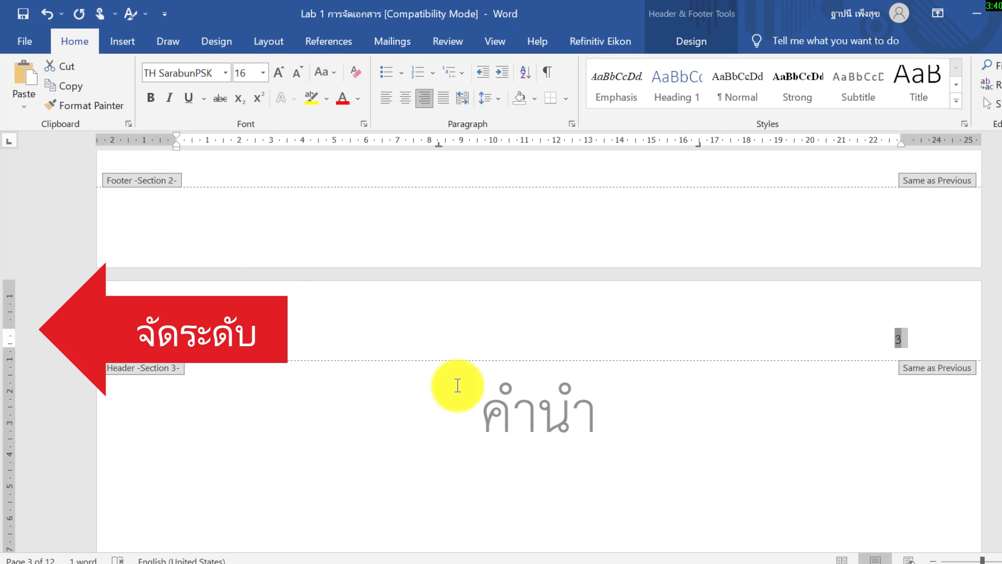
pyautogui.moveTo(11, 328); pyautogui.dragTo(18, 314)
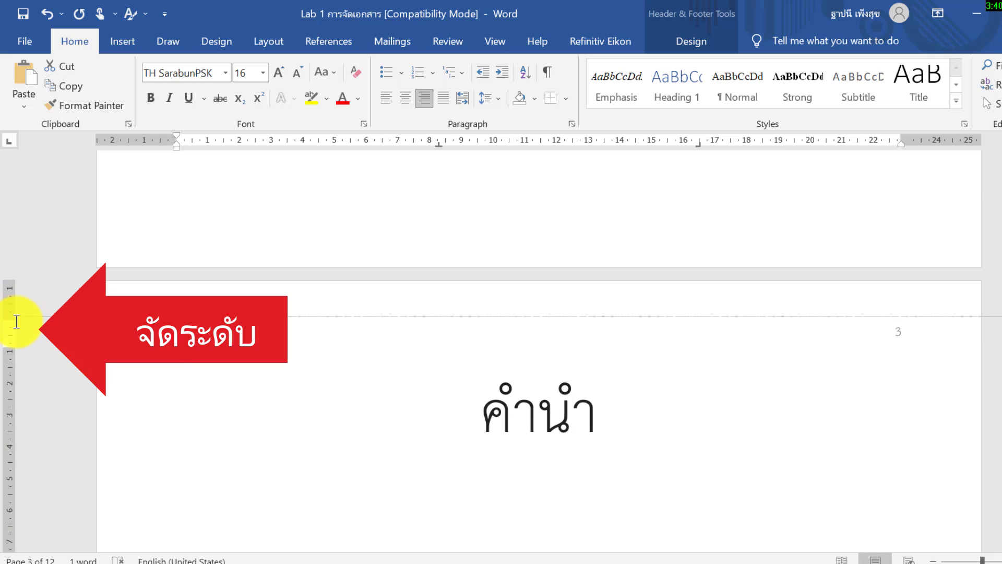
pyautogui.moveTo(16, 324); pyautogui.dragTo(13, 331)
pyautogui.click(675, 383)
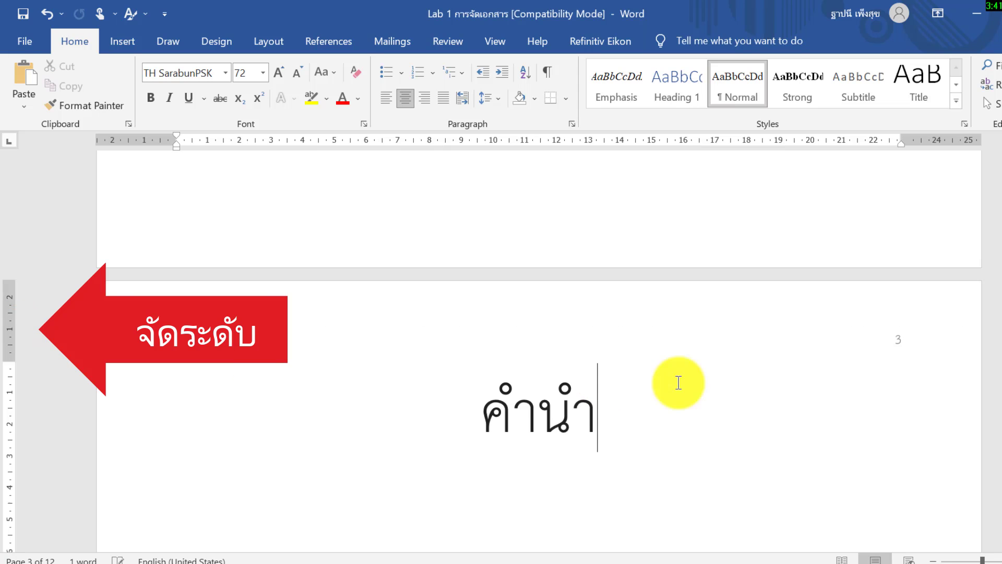
pyautogui.doubleClick(880, 341)
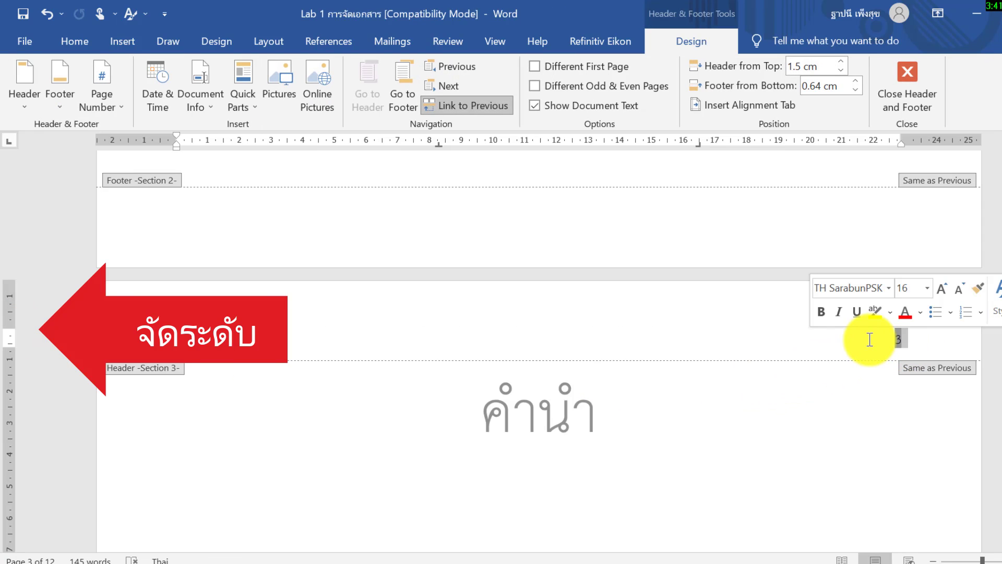
pyautogui.click(959, 349)
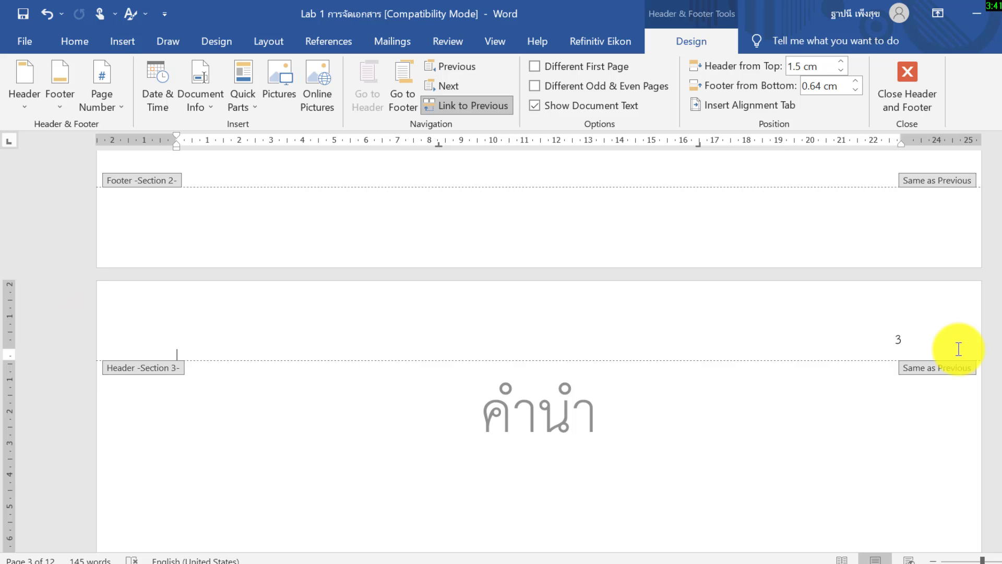
pyautogui.moveTo(954, 348); pyautogui.dragTo(851, 342)
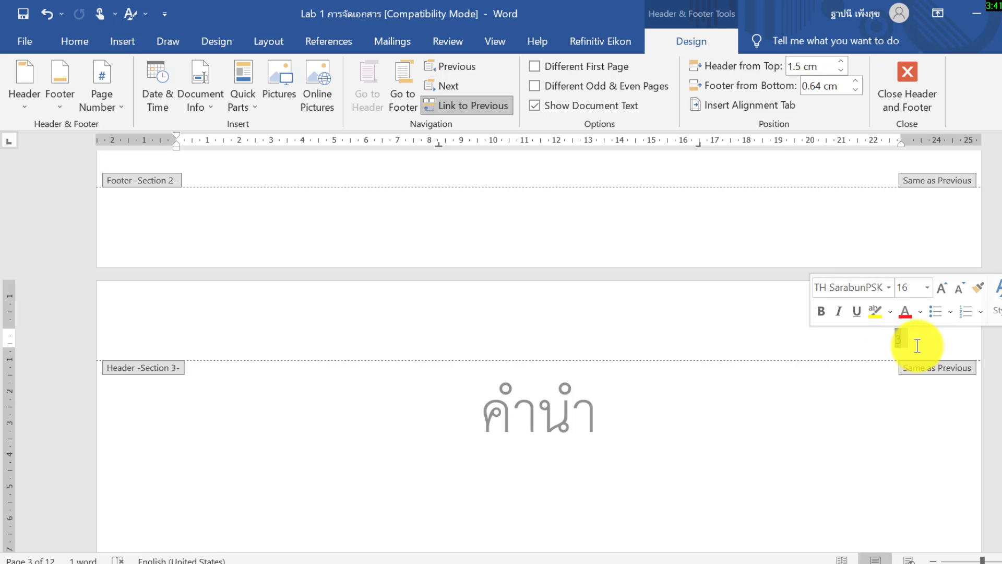
pyautogui.click(892, 341)
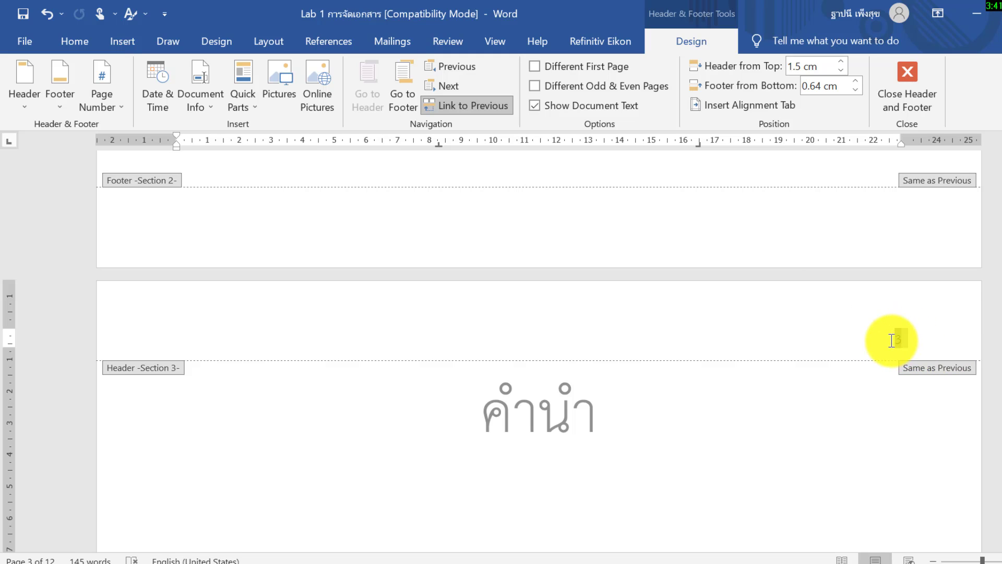
pyautogui.doubleClick(891, 340)
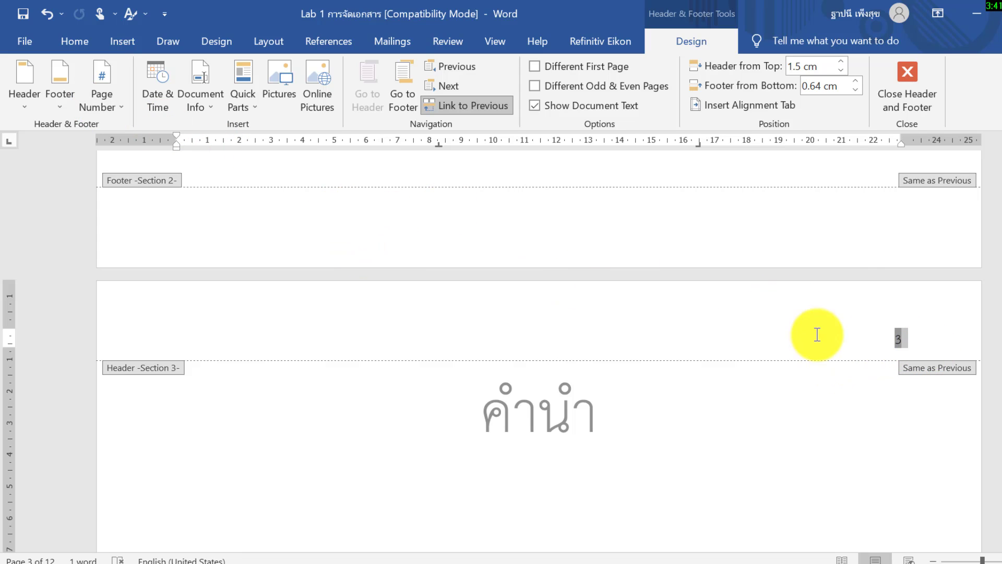
pyautogui.click(913, 340)
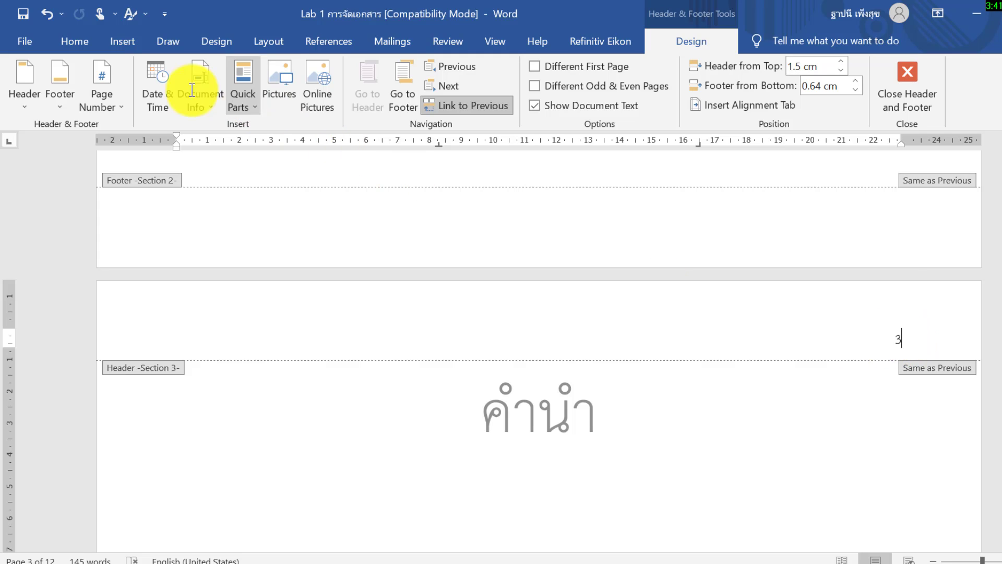
pyautogui.doubleClick(898, 338)
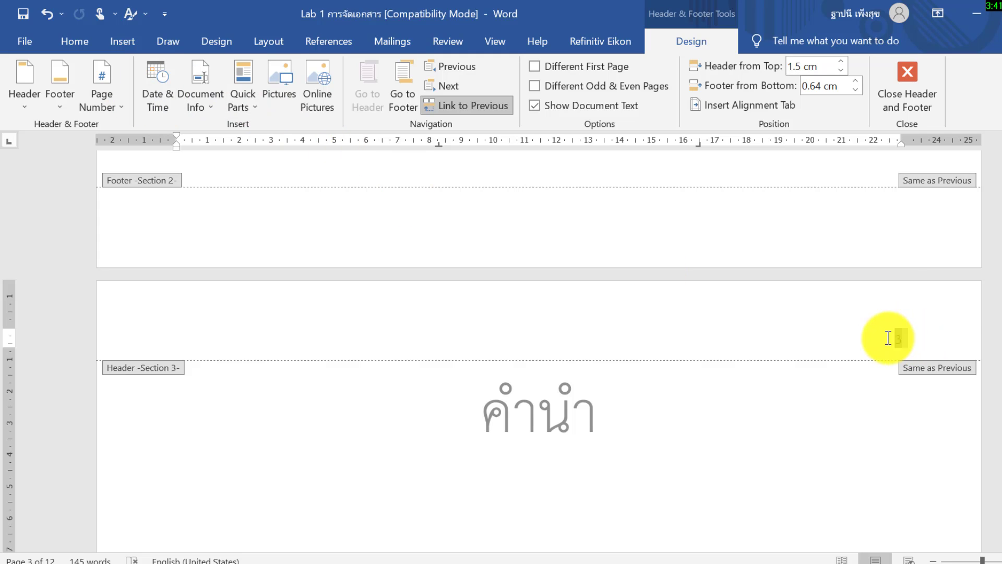
# Format Section 3 page numbers as ก,ข,ค restarting at ก, then exit the header.
pyautogui.click(99, 104)
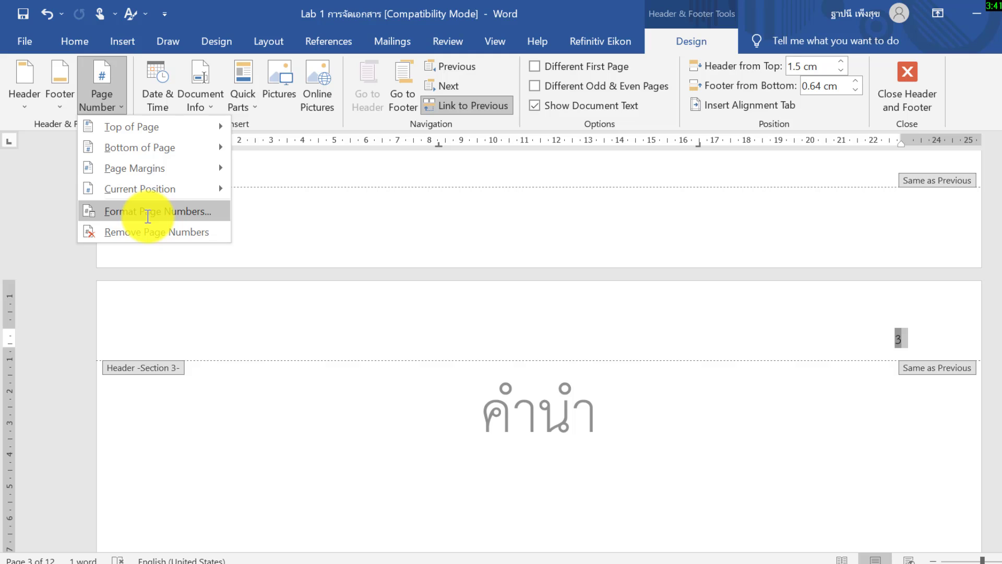
pyautogui.click(148, 216)
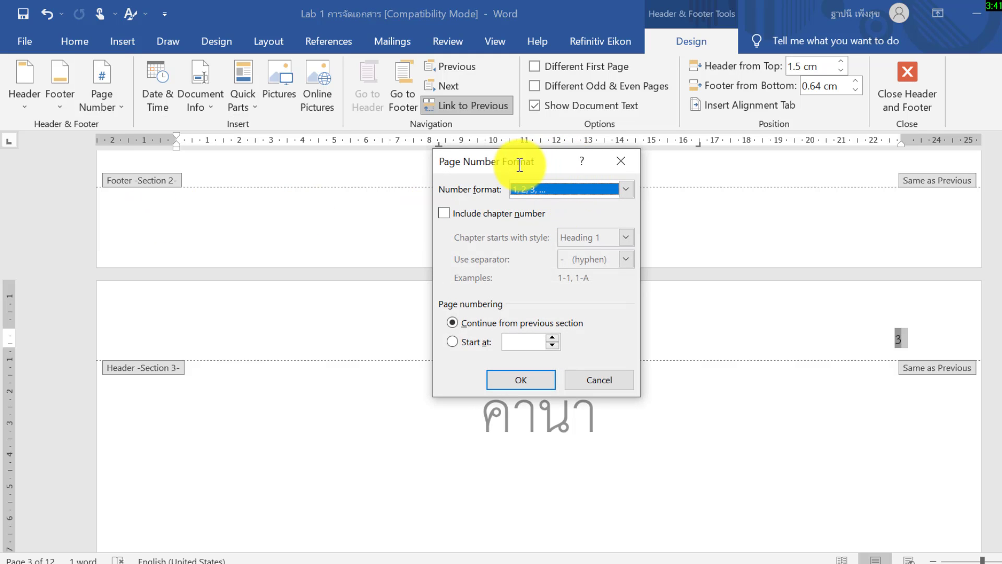
pyautogui.moveTo(544, 160); pyautogui.dragTo(465, 189)
pyautogui.click(549, 216)
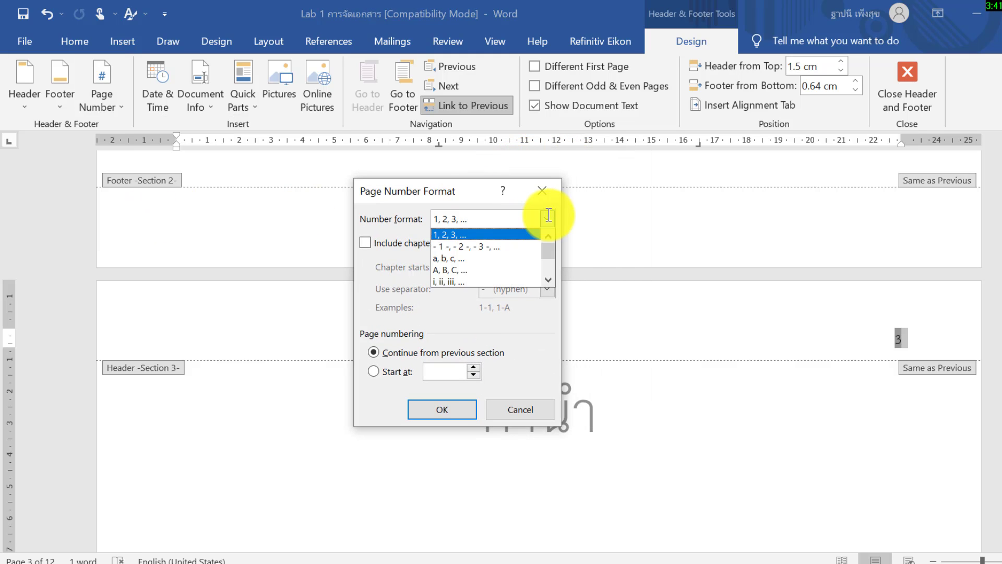
pyautogui.scroll(-3, 515, 246)
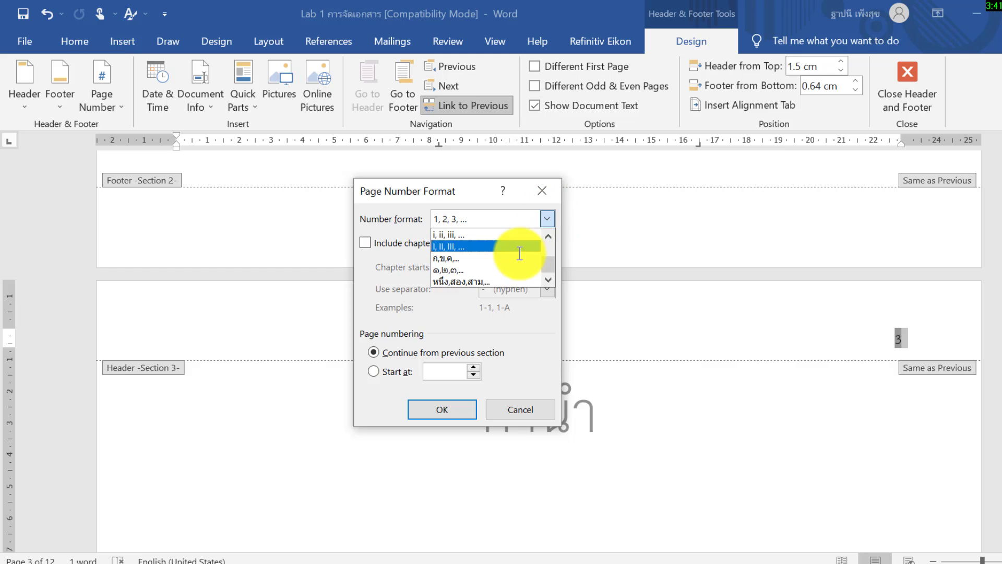
pyautogui.click(492, 258)
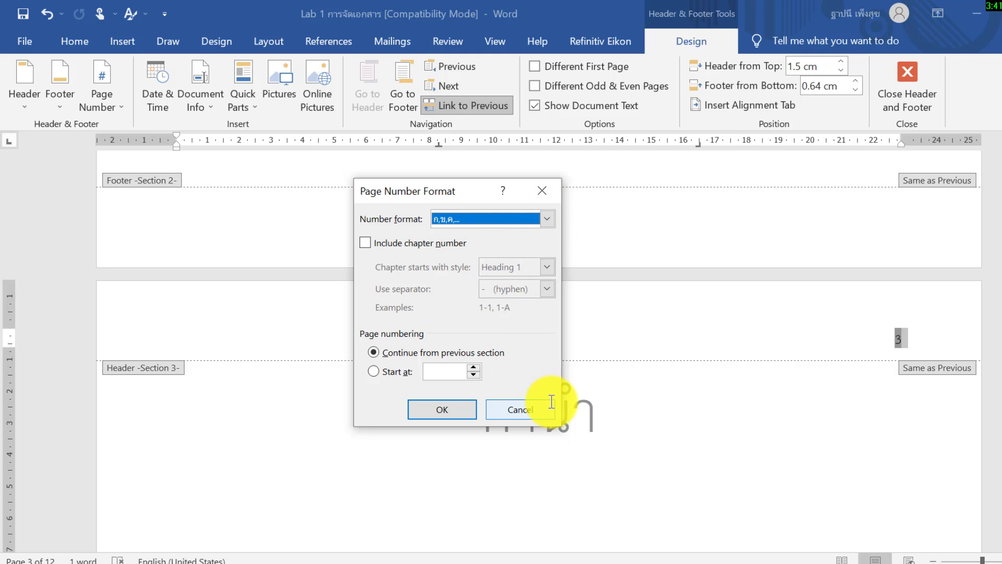
pyautogui.click(374, 371)
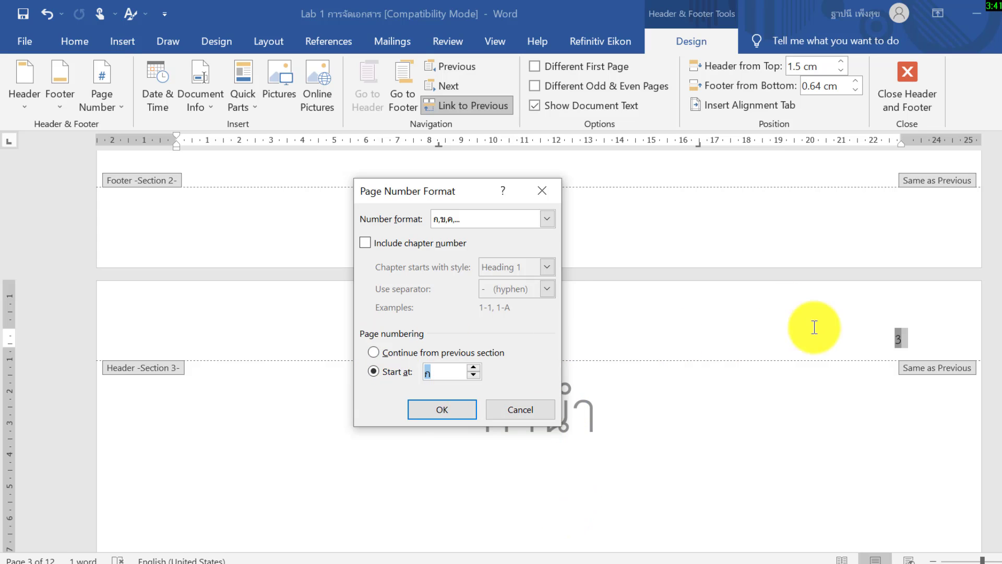
pyautogui.click(445, 409)
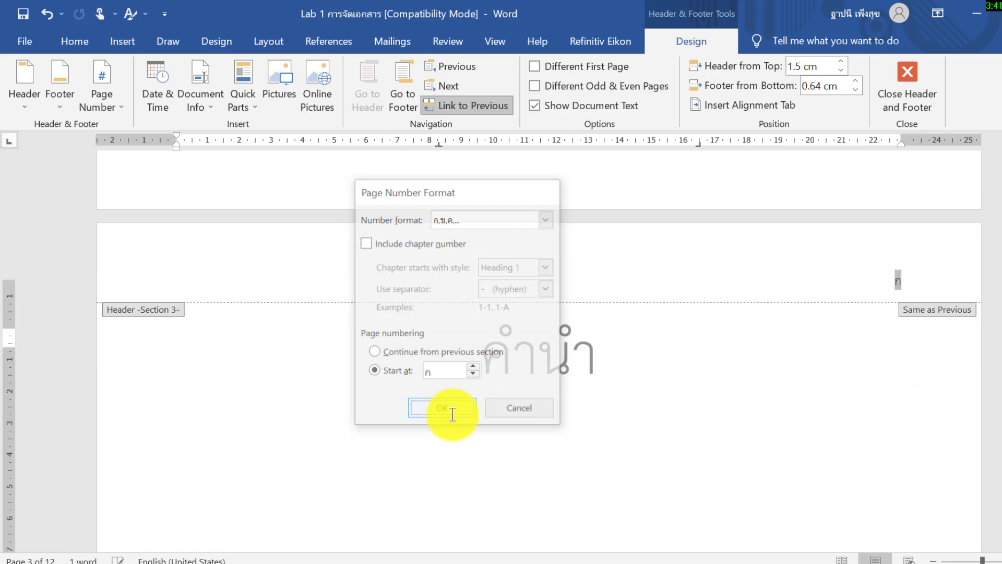
pyautogui.doubleClick(620, 394)
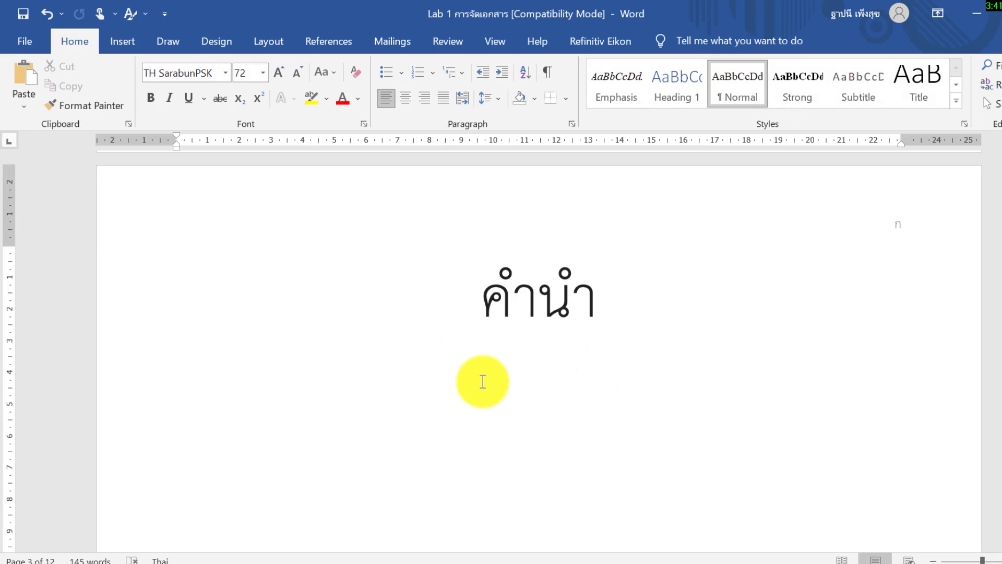
# Delete the blank line above the บทที่ 1 heading on the chapter page.
pyautogui.scroll(-5, 476, 376)
pyautogui.scroll(-5, 477, 379)
pyautogui.scroll(-2, 477, 380)
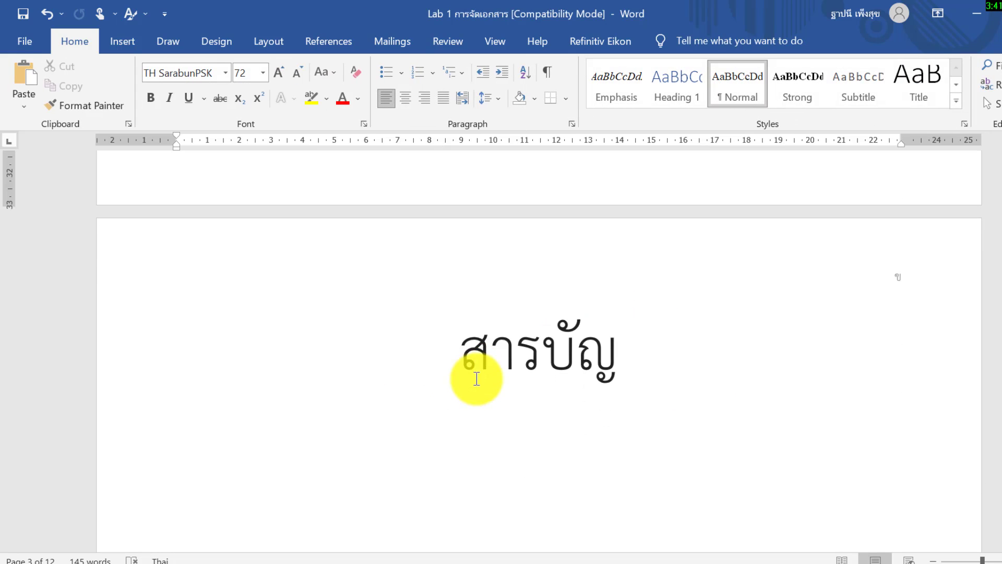
pyautogui.scroll(-10, 944, 519)
pyautogui.keyDown('ctrl'); pyautogui.scroll(-4, 965, 519); pyautogui.keyUp('ctrl')
pyautogui.scroll(3, 799, 387)
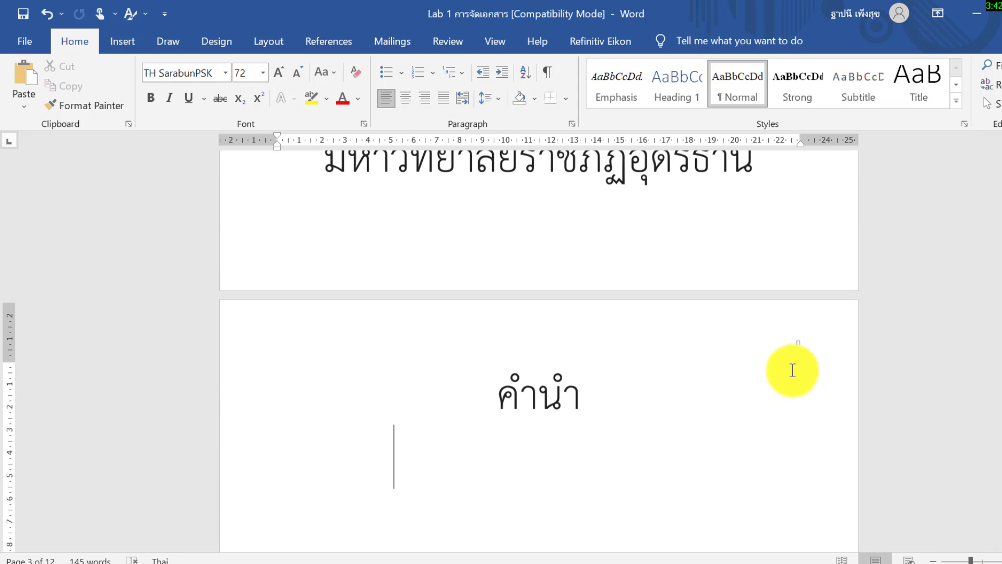
pyautogui.scroll(-1, 767, 368)
pyautogui.scroll(-7, 766, 369)
pyautogui.scroll(-2, 765, 365)
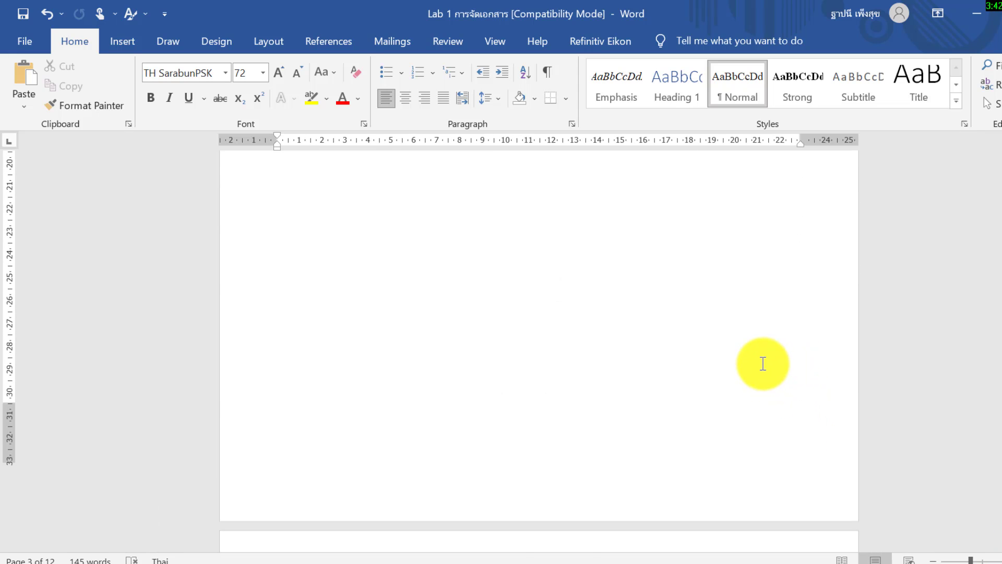
pyautogui.scroll(-3, 752, 381)
pyautogui.scroll(-1, 745, 390)
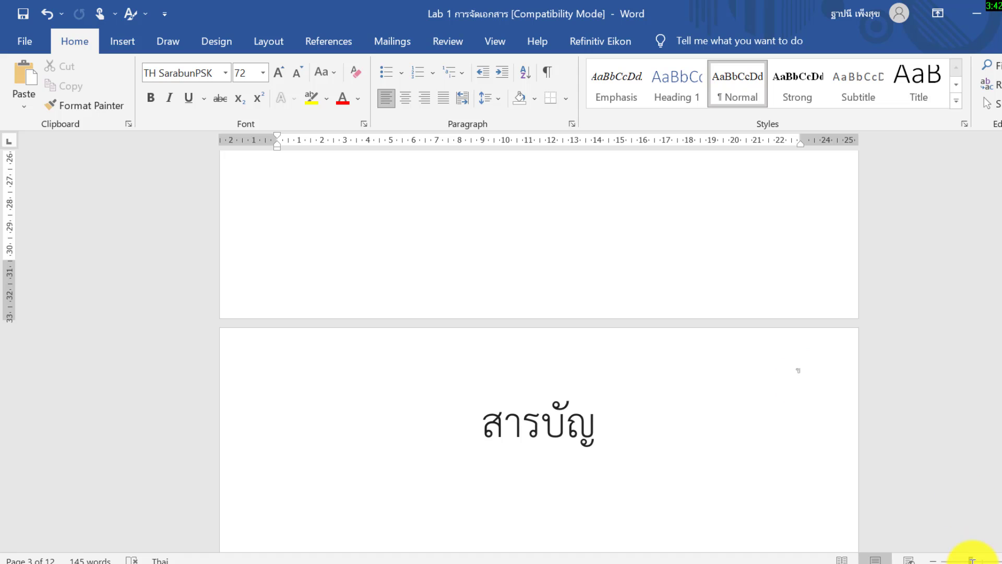
pyautogui.keyDown('ctrl'); pyautogui.scroll(2, 863, 389); pyautogui.keyUp('ctrl')
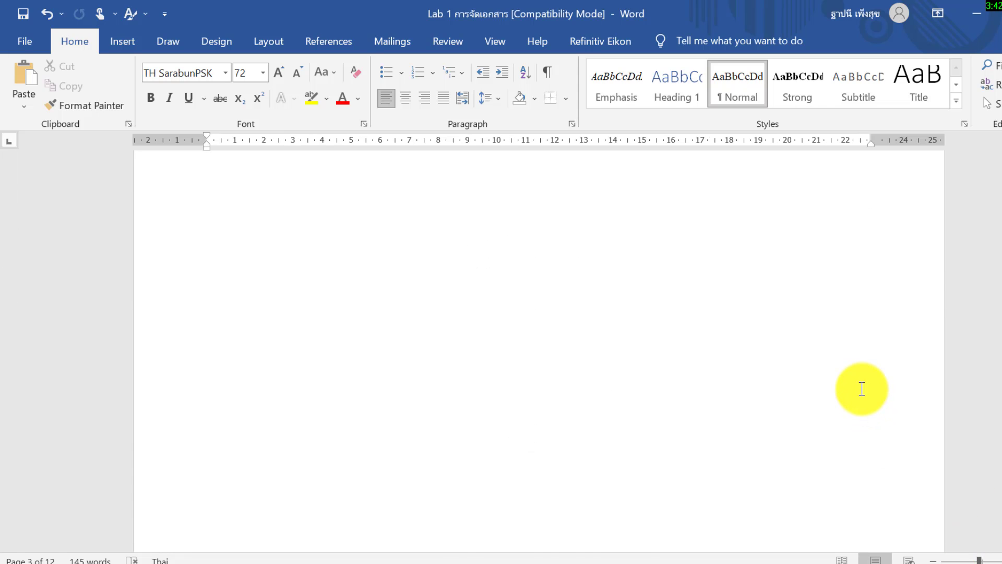
pyautogui.scroll(-5, 863, 389)
pyautogui.scroll(-3, 862, 389)
pyautogui.scroll(-5, 851, 365)
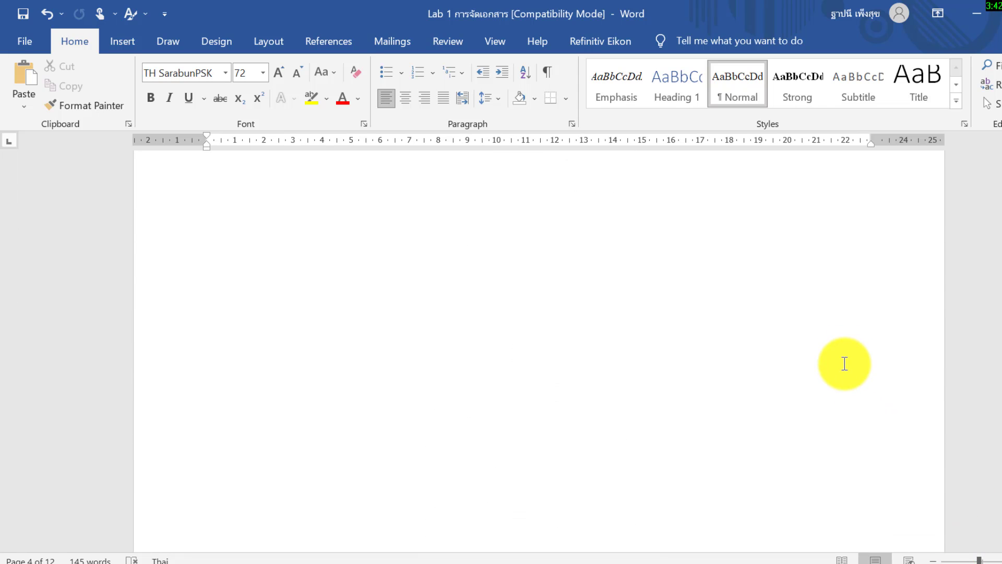
pyautogui.scroll(-5, 845, 364)
pyautogui.scroll(-6, 881, 381)
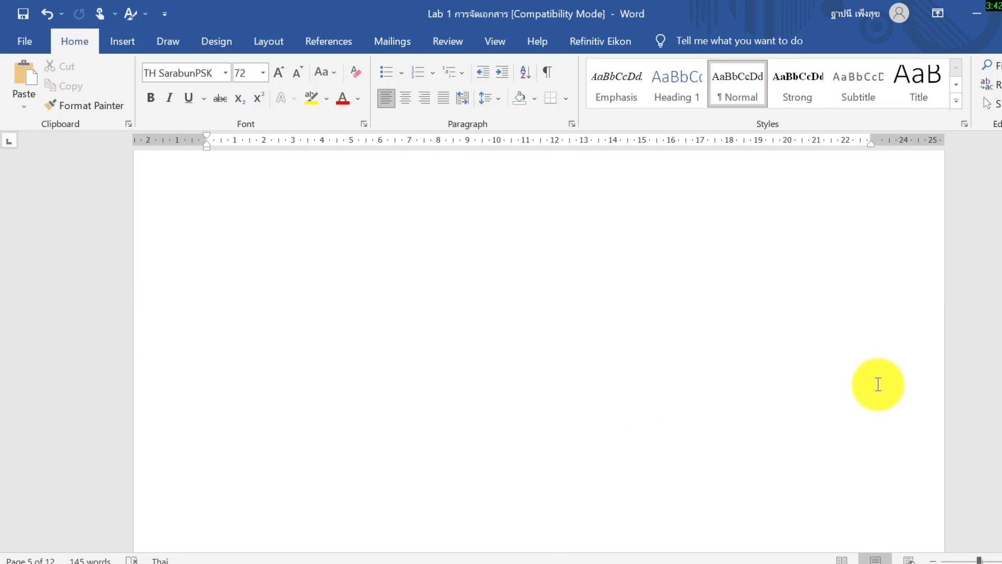
pyautogui.scroll(-5, 877, 381)
pyautogui.scroll(-3, 877, 365)
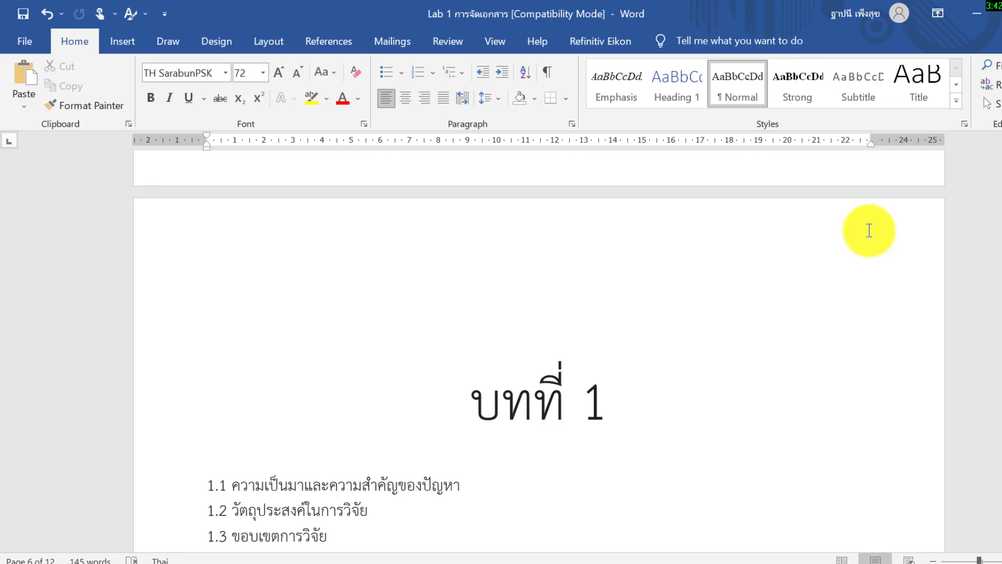
pyautogui.click(590, 331)
pyautogui.press('Delete')
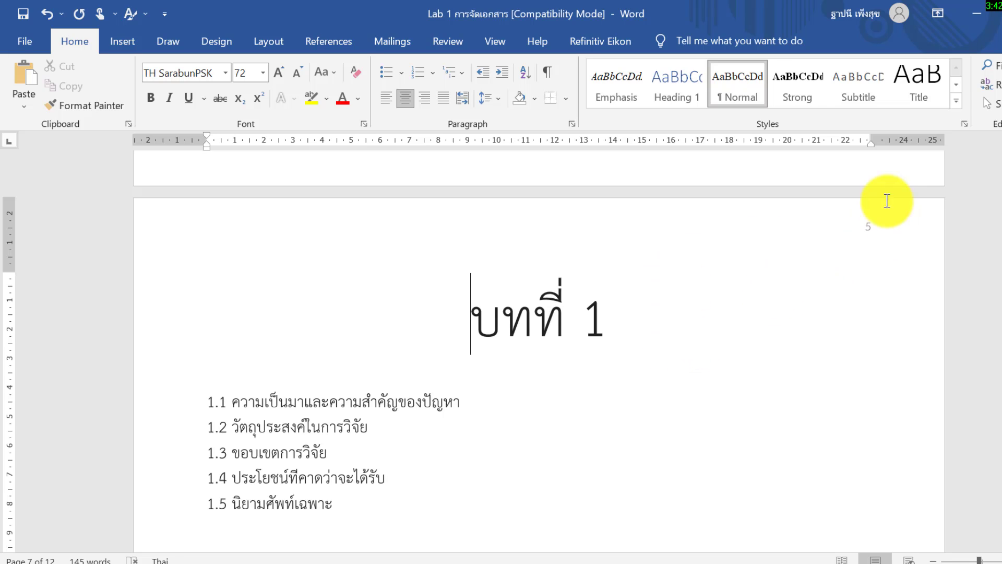
# Open the Section 4 header on the บทที่ 1 page and select page number 5.
pyautogui.doubleClick(862, 232)
pyautogui.doubleClick(869, 227)
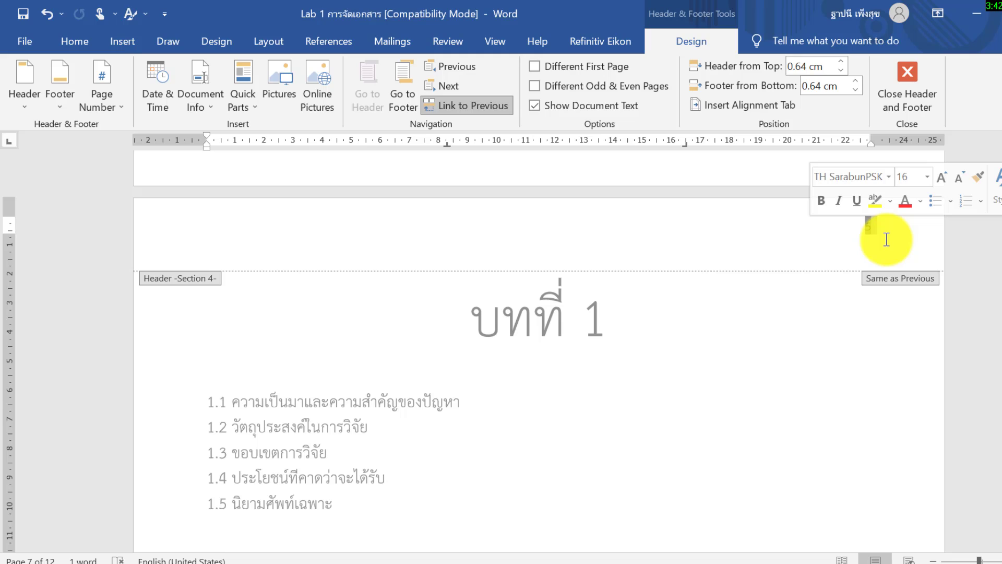
pyautogui.click(884, 236)
pyautogui.doubleClick(870, 226)
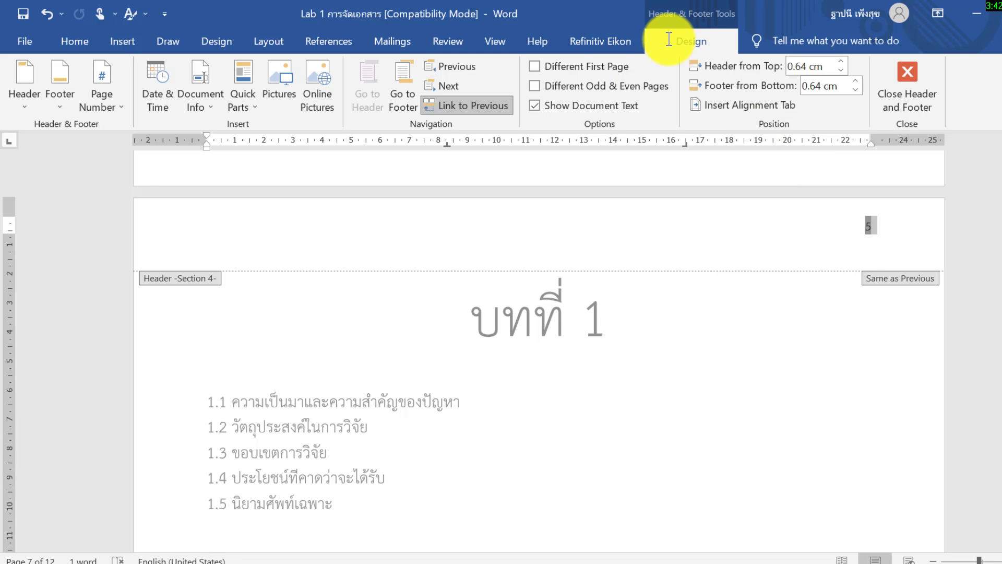
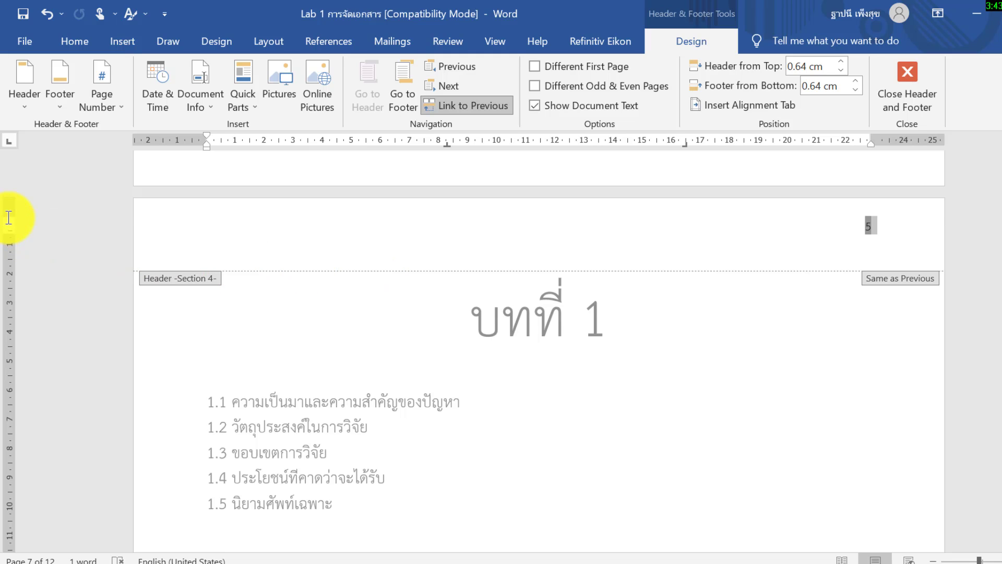
# Place the Chapter 1 header 1 cm from the top and restart its page numbering at 1.
pyautogui.moveTo(8, 217); pyautogui.dragTo(6, 228)
pyautogui.doubleClick(663, 279)
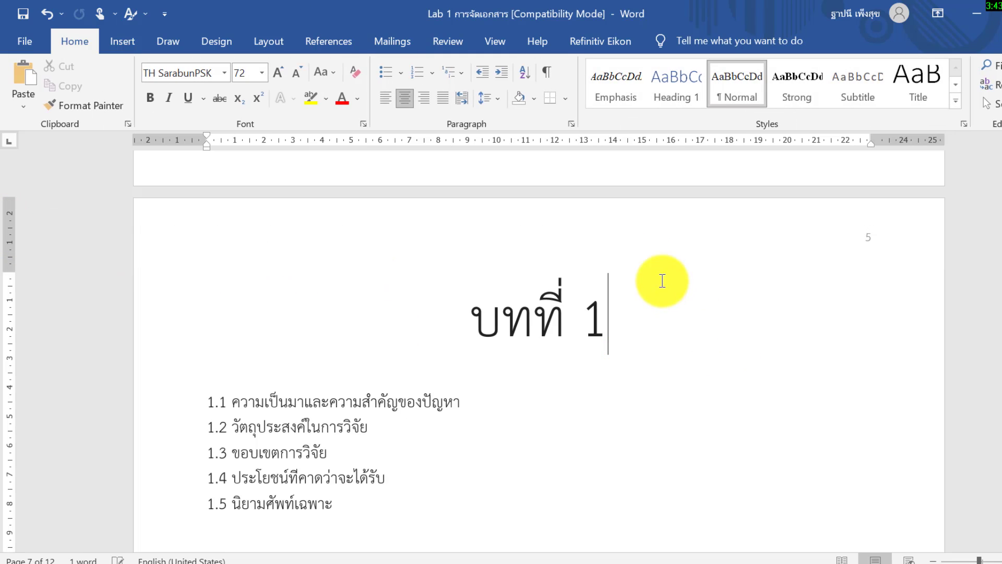
pyautogui.doubleClick(875, 234)
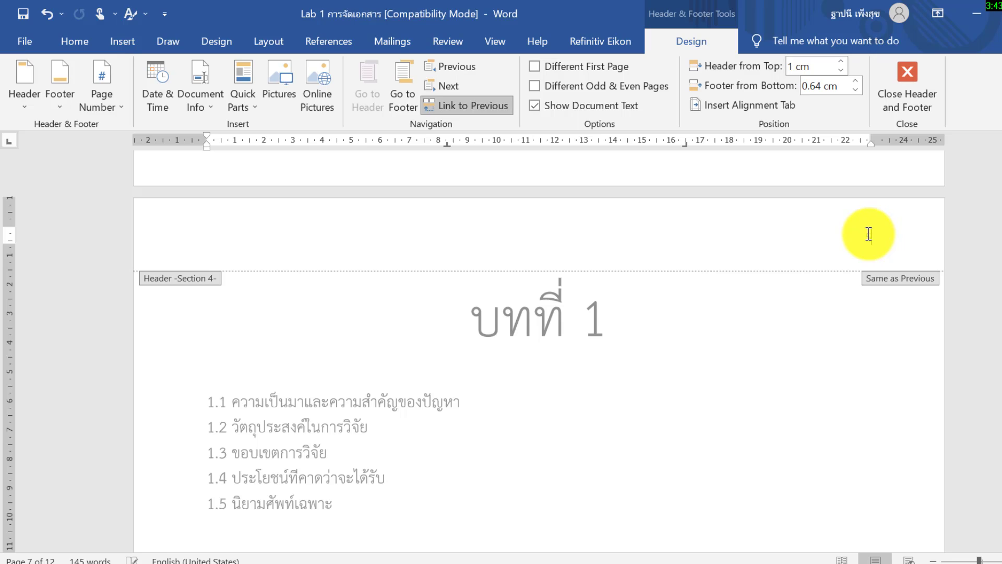
pyautogui.doubleClick(867, 235)
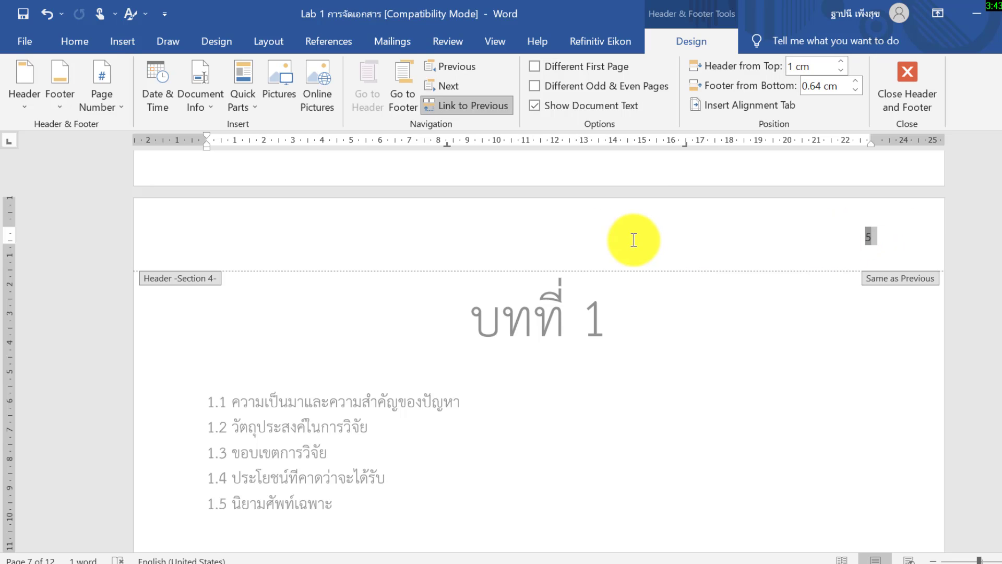
pyautogui.click(110, 110)
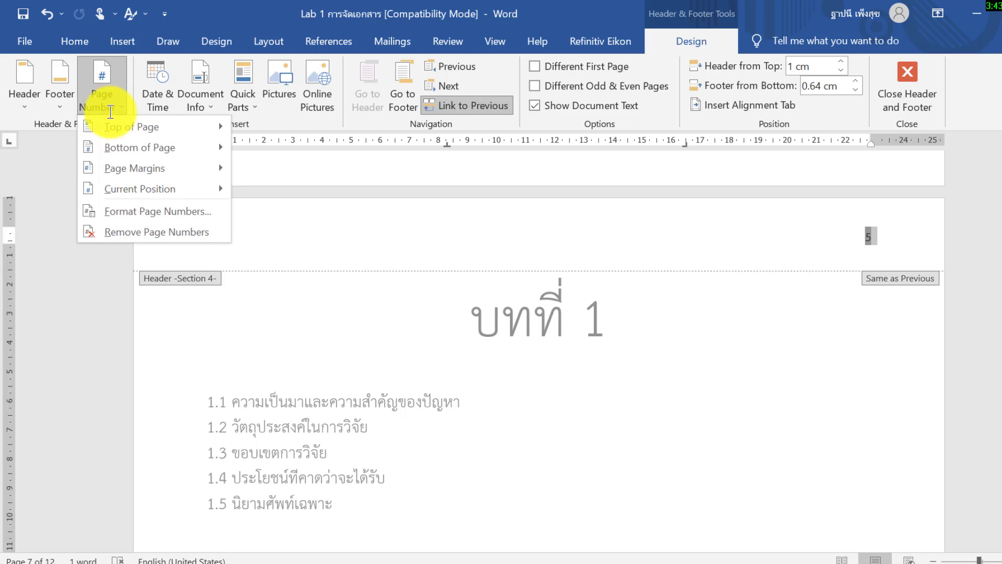
pyautogui.click(140, 212)
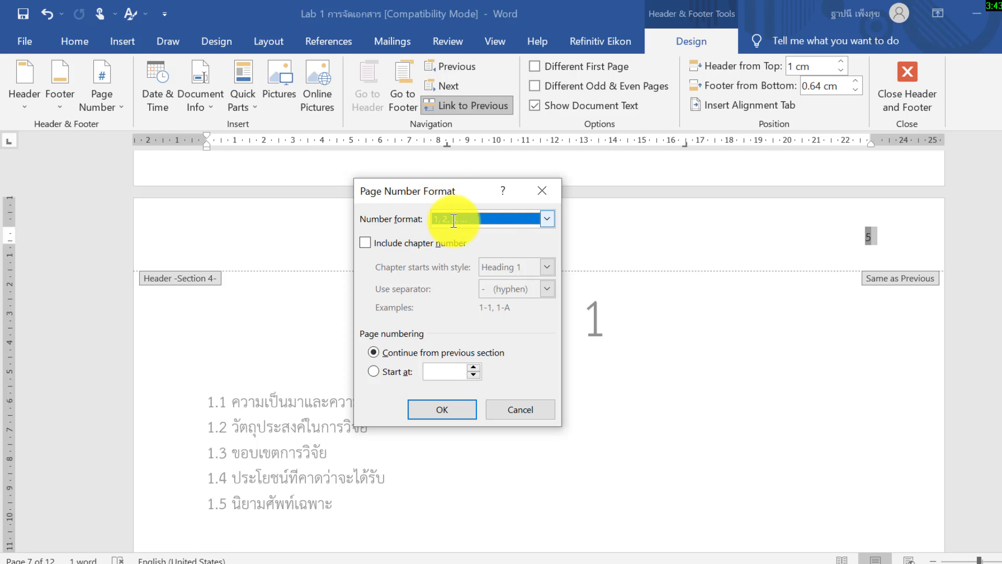
pyautogui.click(379, 372)
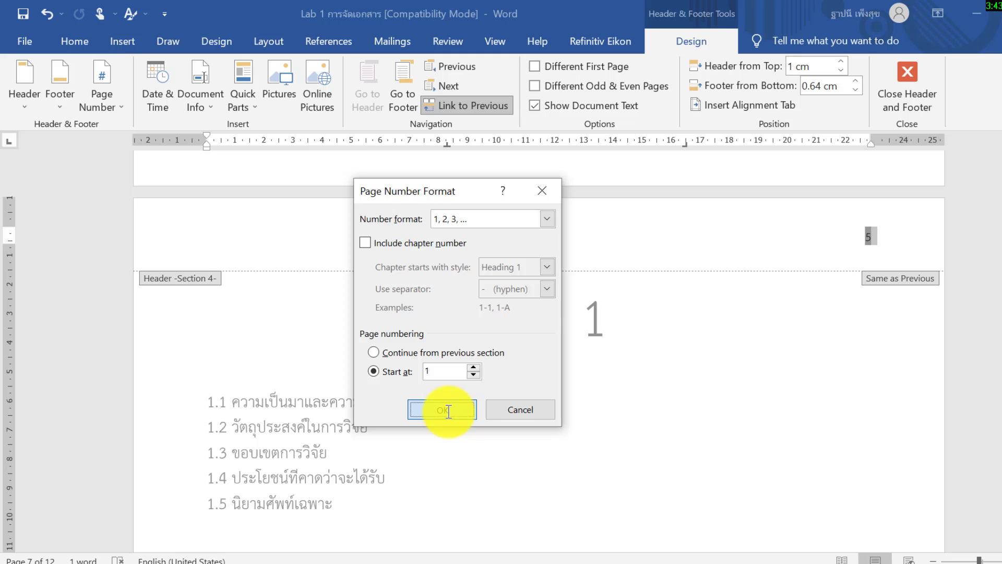
pyautogui.click(448, 410)
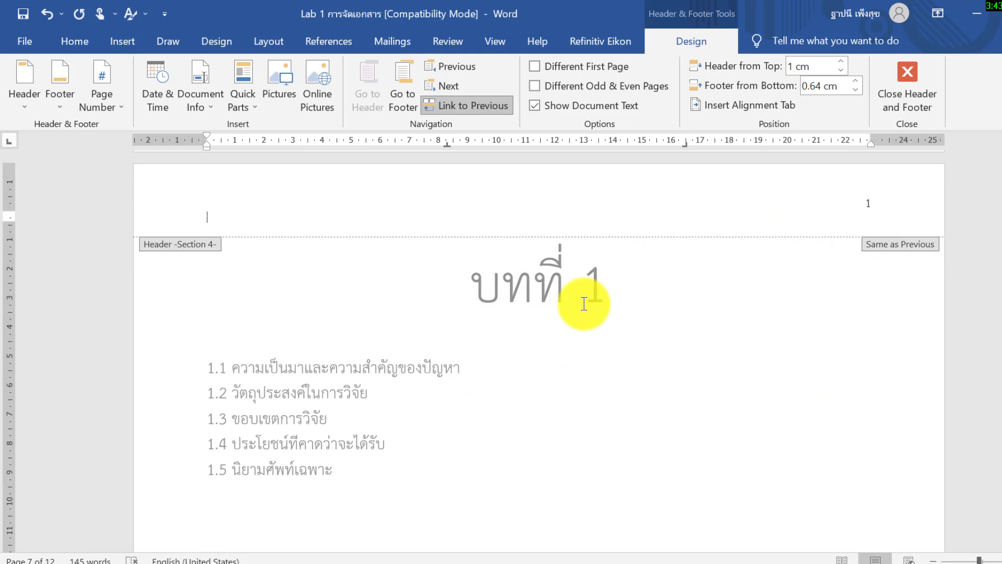
pyautogui.doubleClick(861, 202)
pyautogui.scroll(-3, 828, 374)
pyautogui.scroll(-3, 827, 398)
pyautogui.scroll(-5, 835, 449)
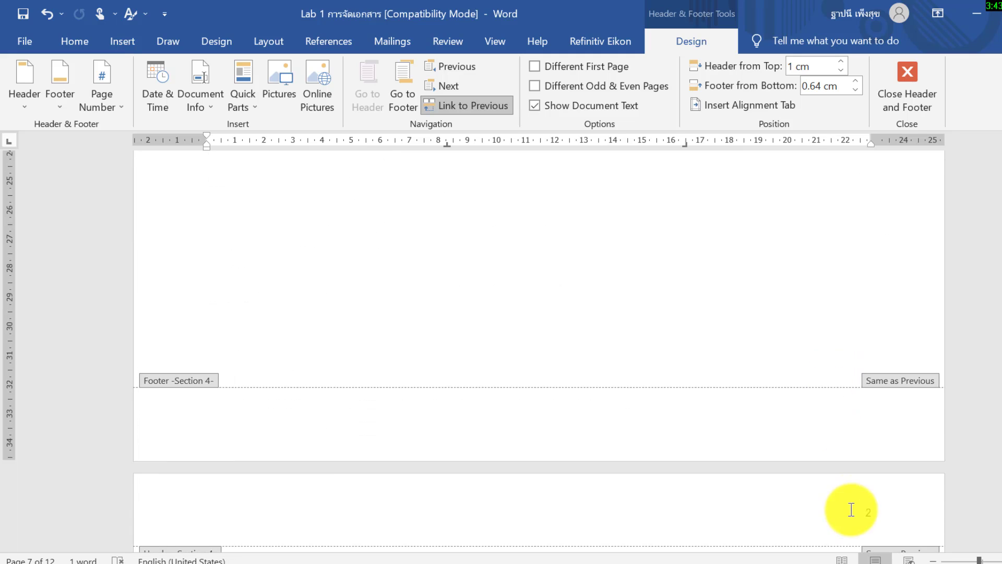
pyautogui.scroll(1, 851, 509)
pyautogui.scroll(10, 854, 502)
pyautogui.scroll(5, 862, 470)
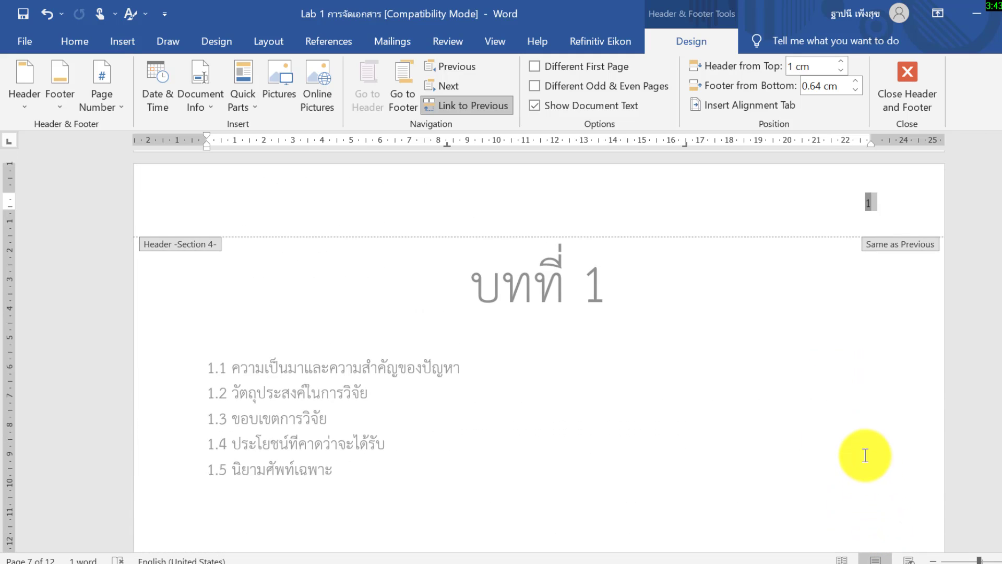
pyautogui.scroll(1, 861, 449)
pyautogui.scroll(1, 815, 412)
pyautogui.doubleClick(772, 378)
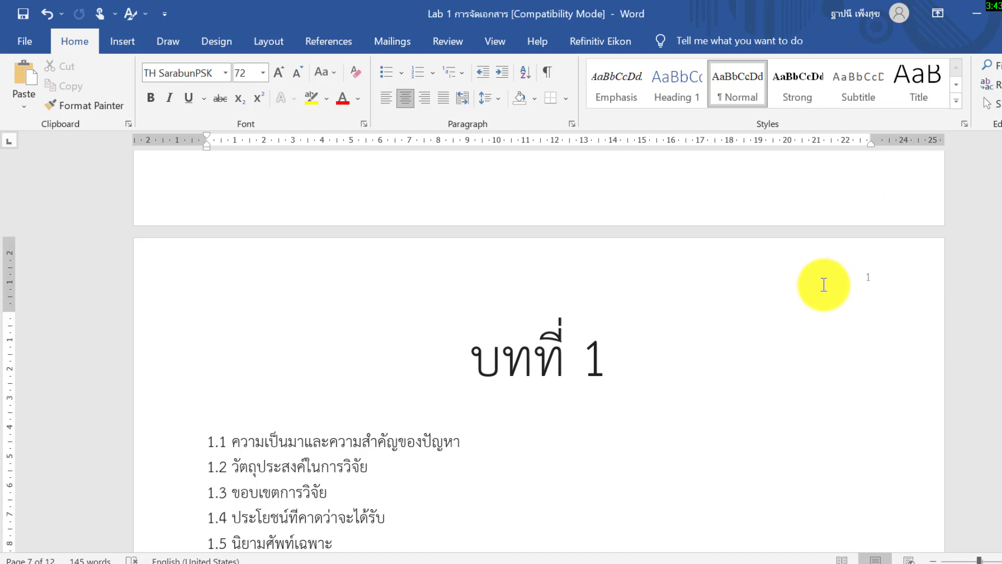
pyautogui.scroll(-2, 823, 264)
pyautogui.scroll(-6, 825, 324)
pyautogui.scroll(-5, 857, 408)
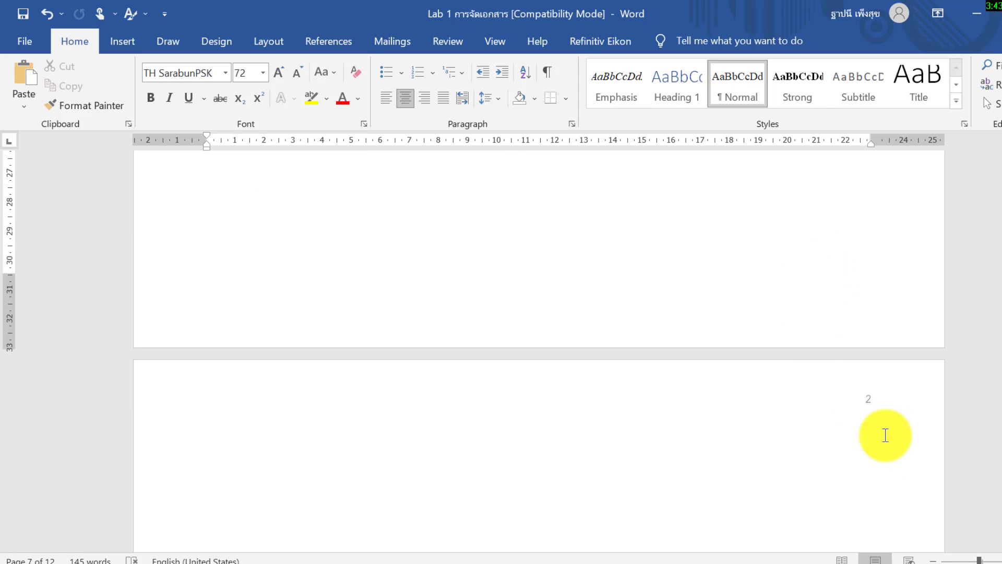
pyautogui.scroll(5, 881, 425)
pyautogui.scroll(3, 880, 424)
pyautogui.scroll(3, 879, 422)
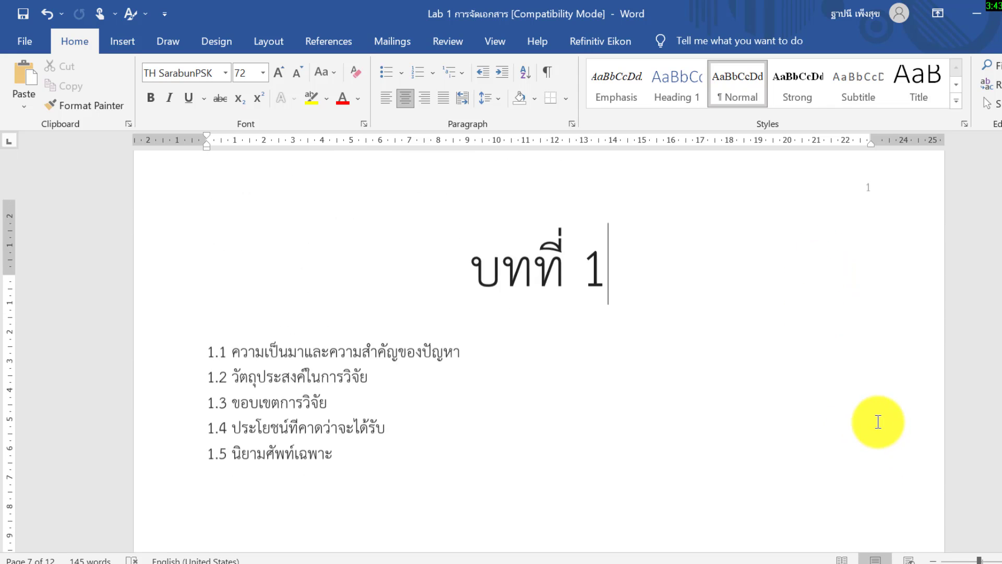
pyautogui.scroll(4, 878, 422)
pyautogui.scroll(-2, 856, 386)
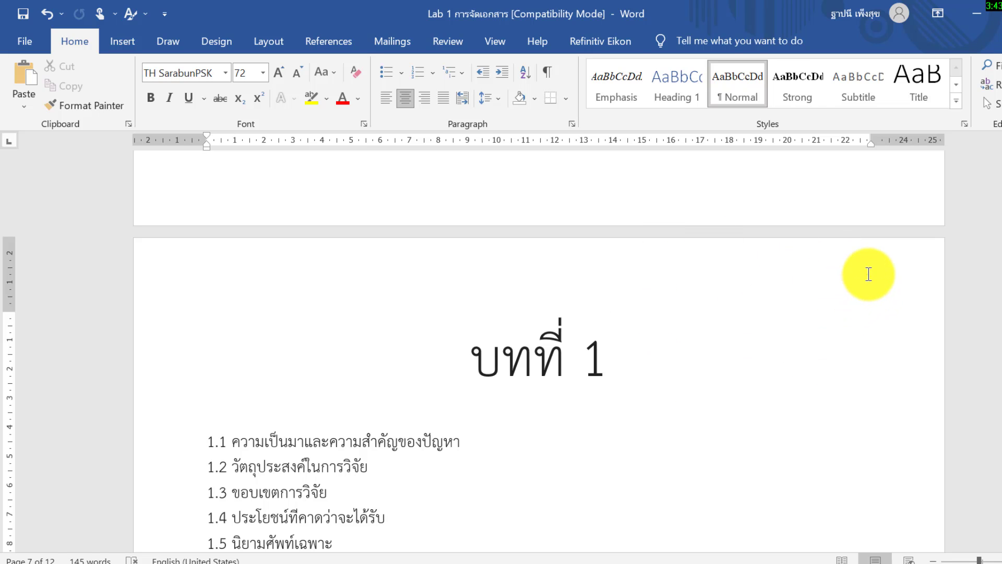
pyautogui.doubleClick(869, 274)
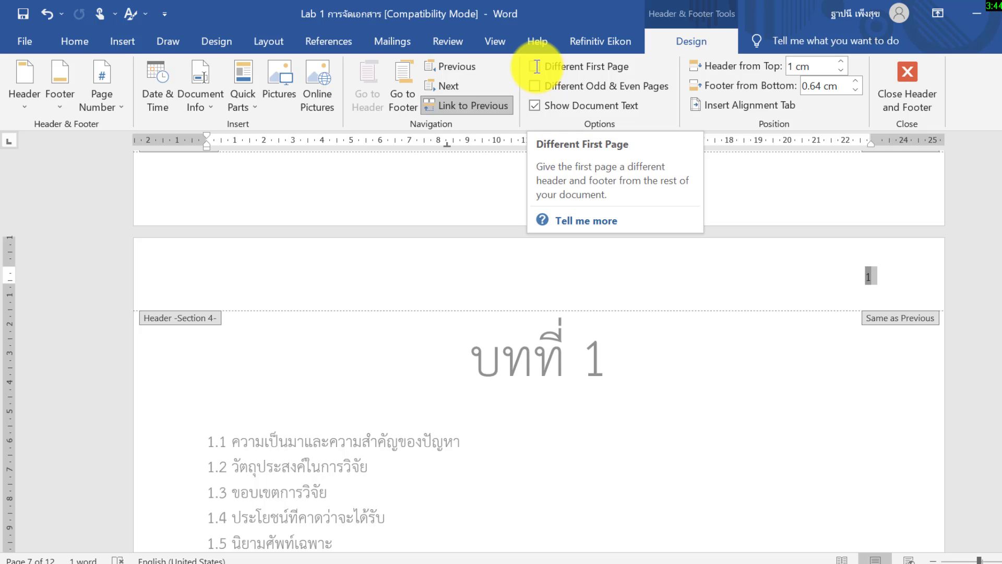
# Turn on Different First Page for Chapter 1 so its opening page shows no number.
pyautogui.click(535, 66)
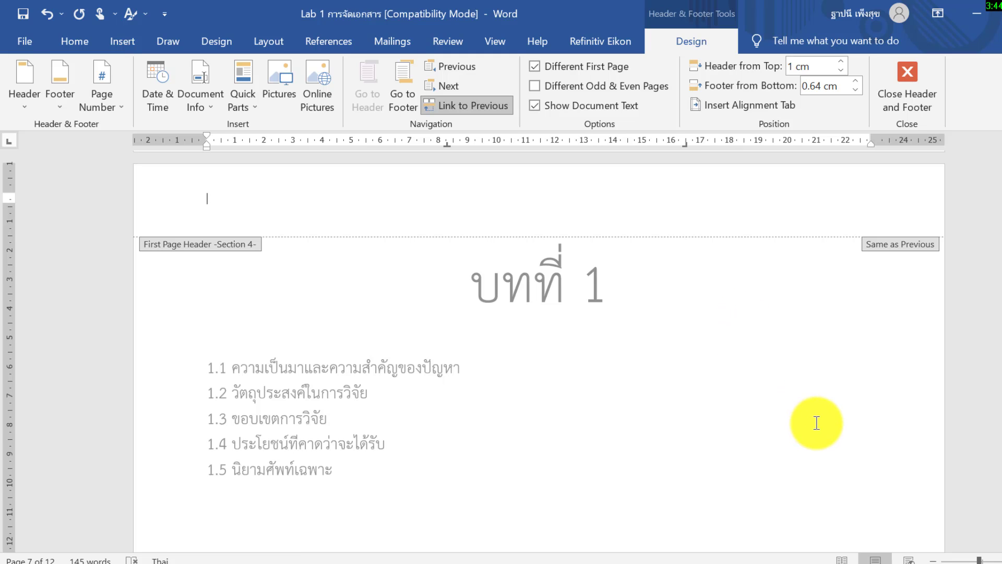
pyautogui.doubleClick(794, 424)
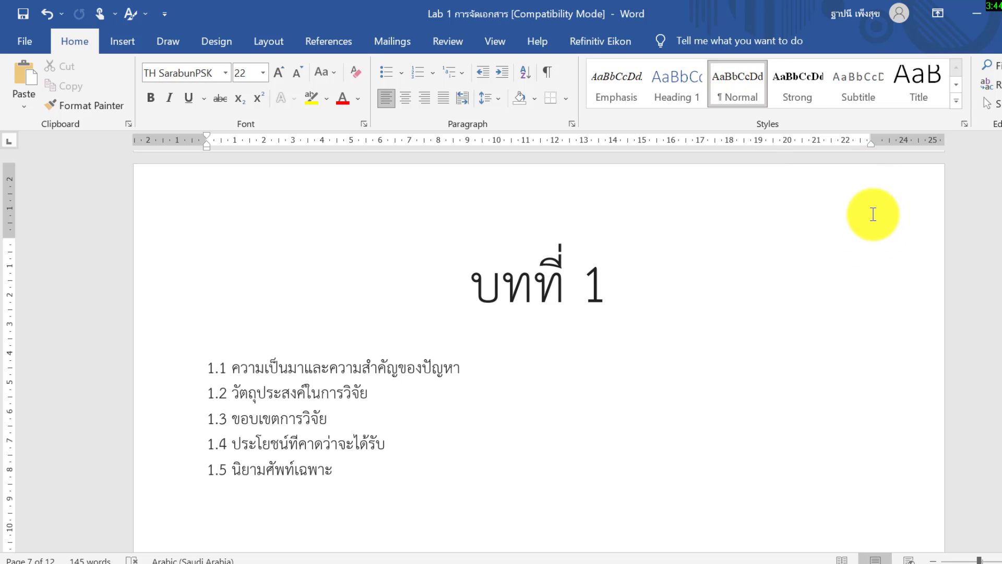
pyautogui.scroll(-5, 877, 224)
pyautogui.scroll(-3, 876, 225)
pyautogui.scroll(-2, 853, 407)
pyautogui.scroll(-5, 866, 488)
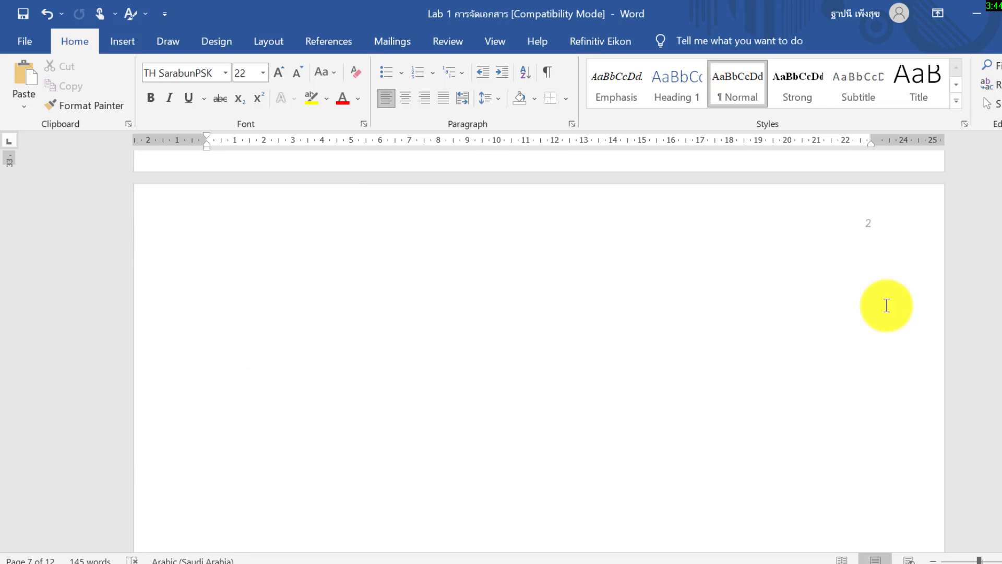
pyautogui.scroll(-1, 871, 276)
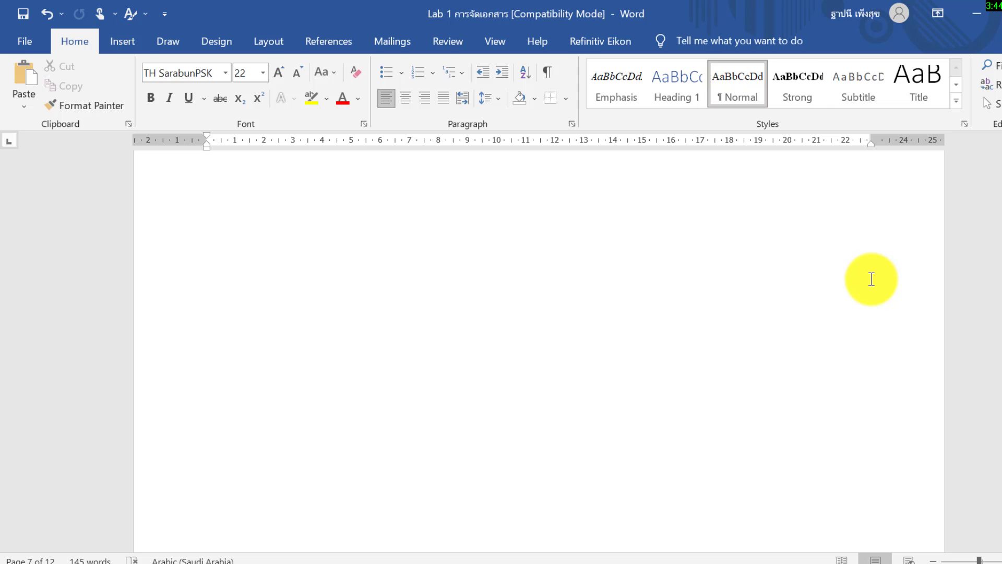
pyautogui.scroll(-3, 872, 279)
pyautogui.scroll(-5, 871, 278)
pyautogui.scroll(-5, 870, 279)
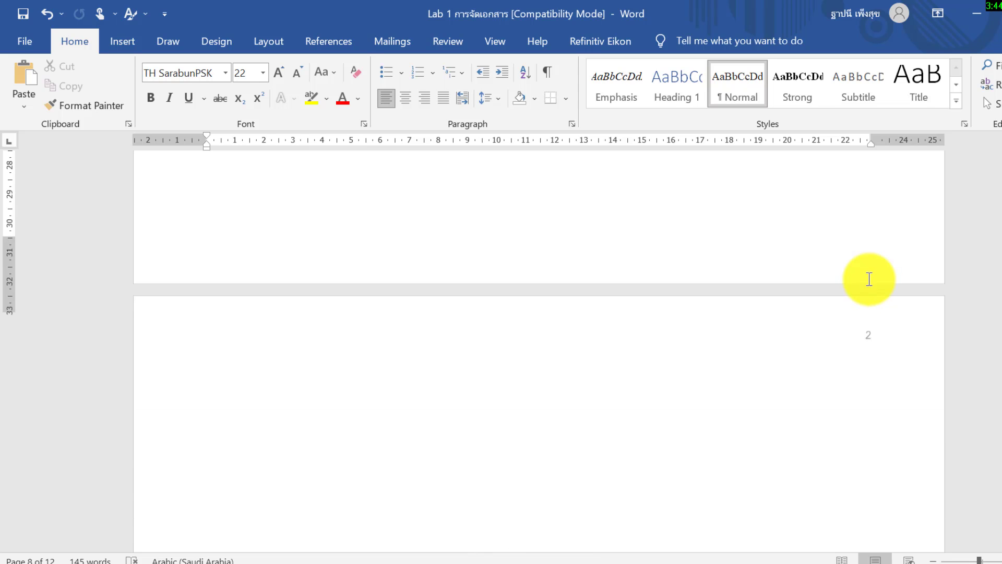
# Scroll to the Chapter 2 page, which now shows page number 3.
pyautogui.scroll(4, 868, 277)
pyautogui.scroll(4, 862, 421)
pyautogui.scroll(4, 855, 337)
pyautogui.scroll(3, 848, 335)
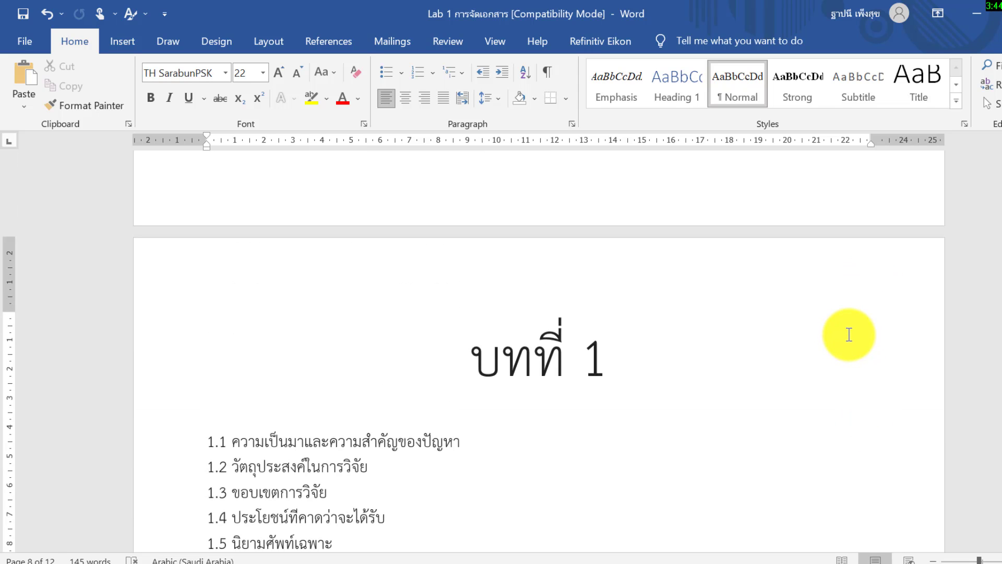
pyautogui.scroll(-5, 849, 336)
pyautogui.scroll(-5, 848, 338)
pyautogui.scroll(-5, 848, 339)
pyautogui.scroll(-5, 848, 339)
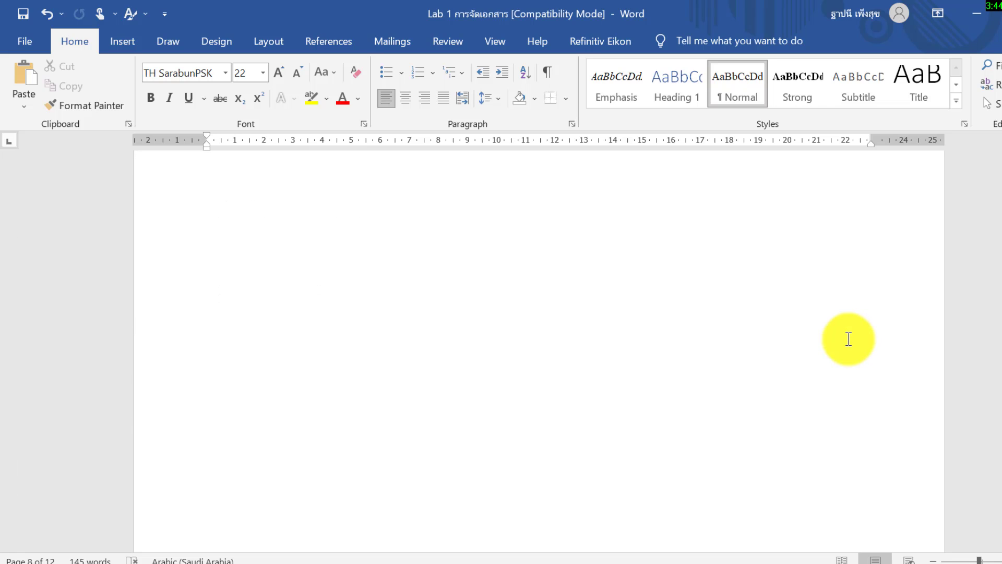
pyautogui.scroll(-5, 849, 337)
pyautogui.scroll(-3, 857, 318)
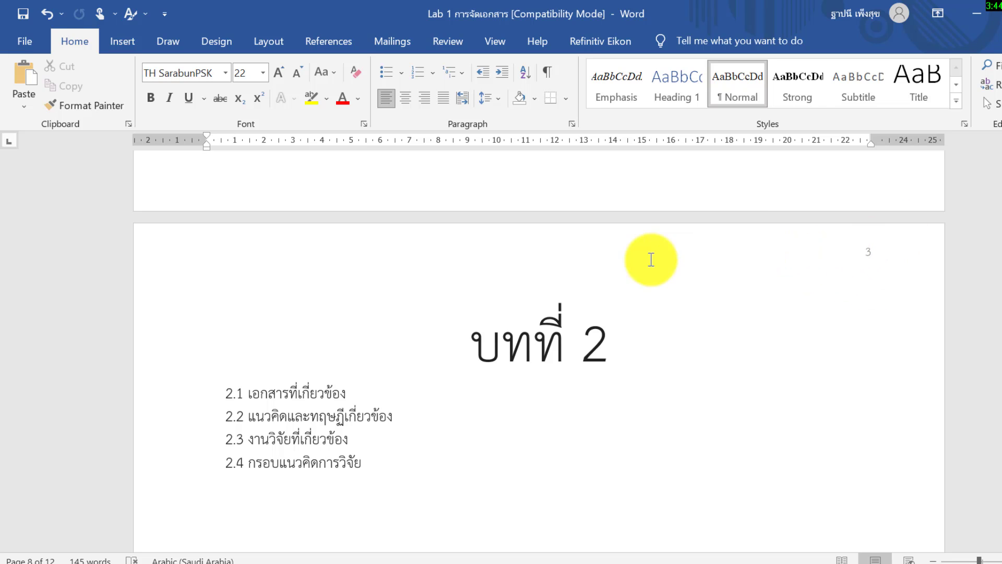
pyautogui.click(214, 42)
pyautogui.click(119, 42)
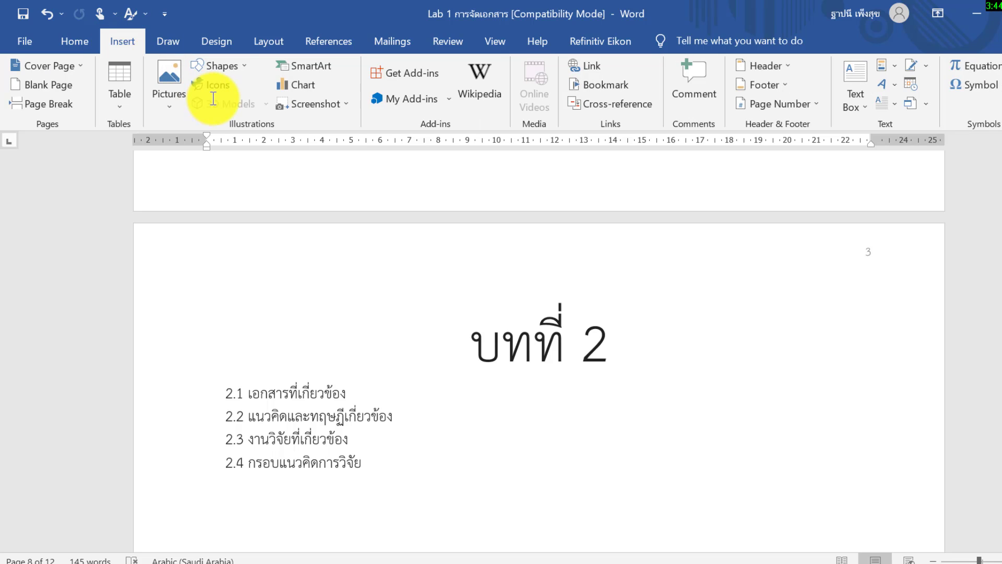
pyautogui.click(219, 65)
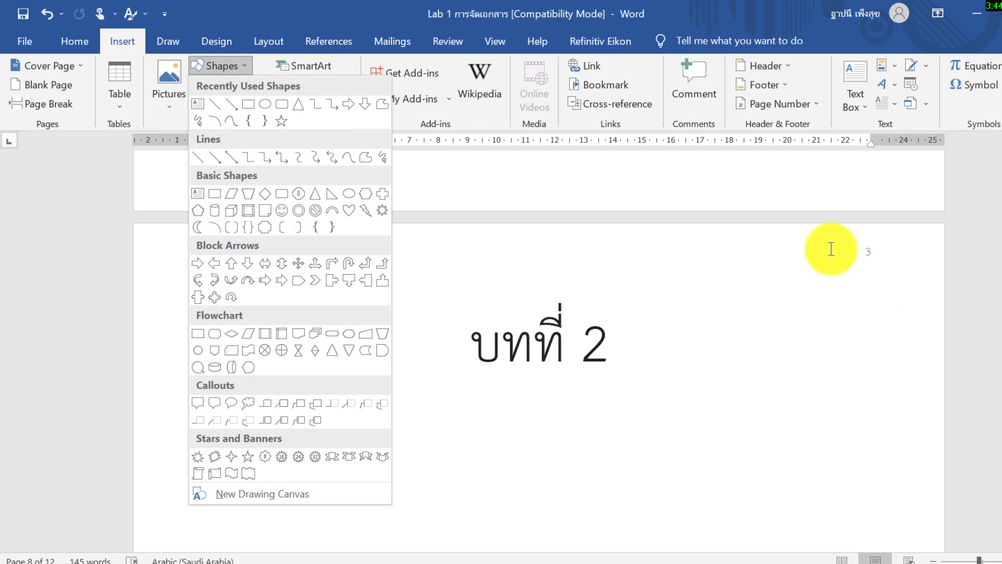
pyautogui.press('Escape')
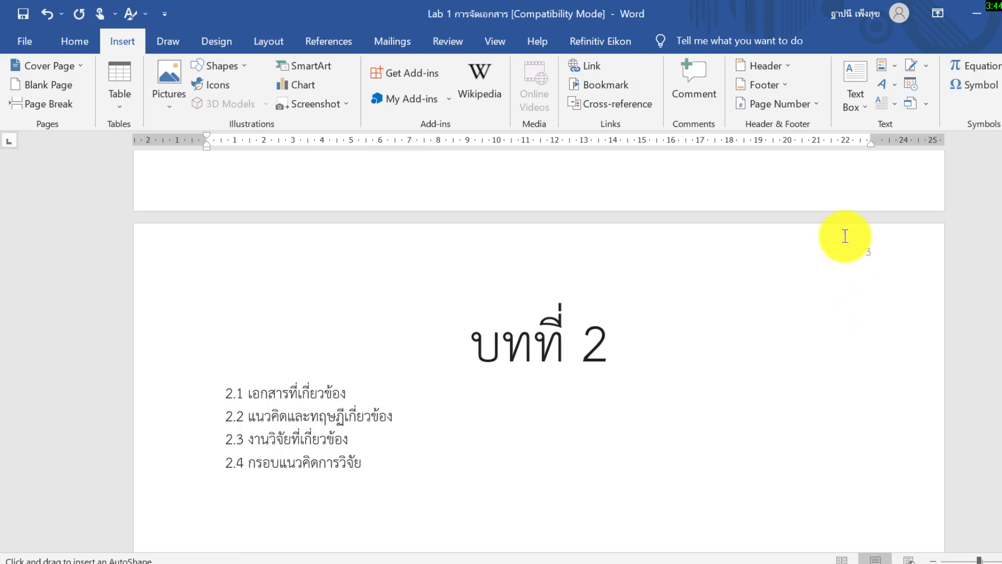
pyautogui.moveTo(840, 231); pyautogui.dragTo(926, 312)
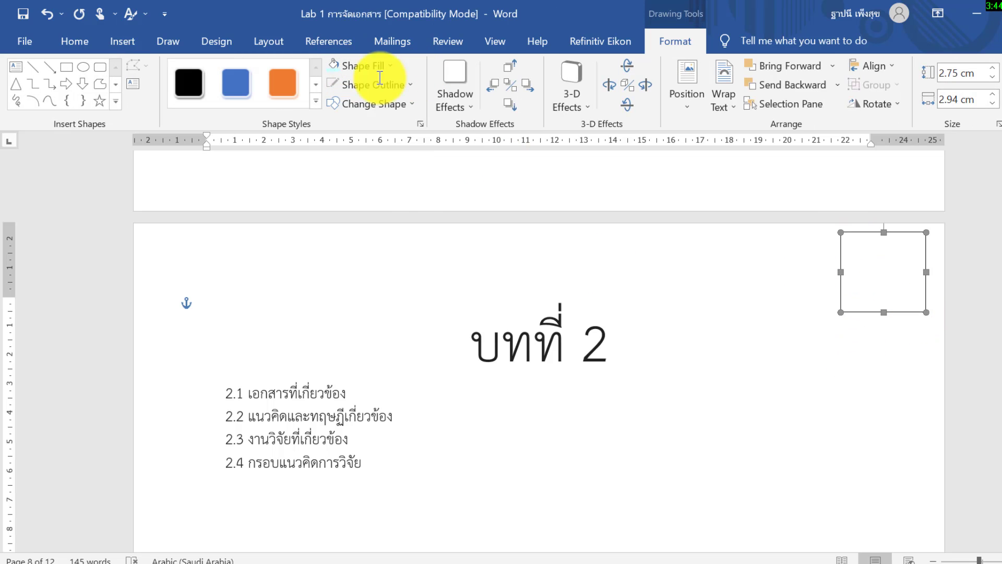
pyautogui.click(875, 311)
pyautogui.click(876, 310)
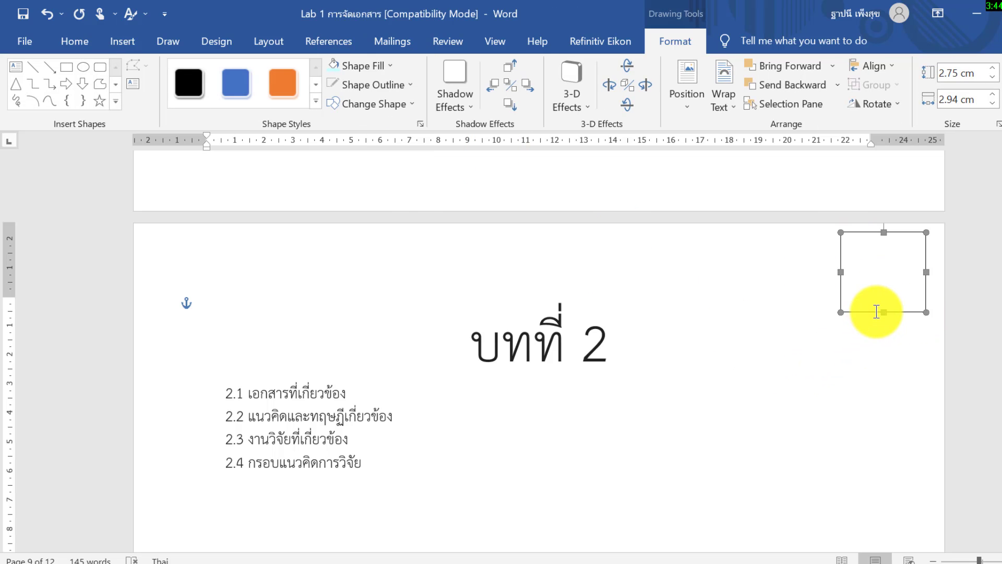
pyautogui.press('Delete')
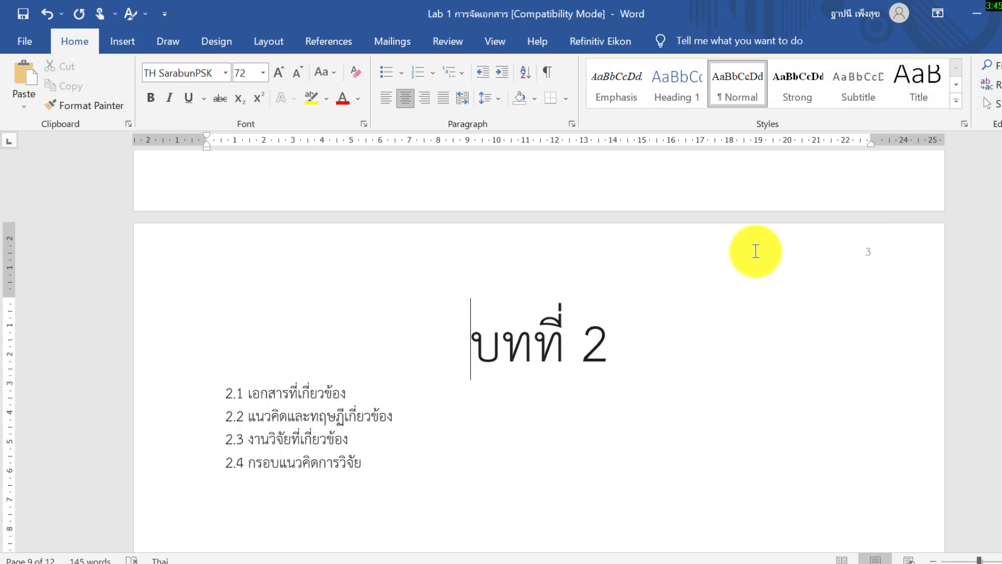
# Lower the Chapter 2 header to 1.5 cm from the top.
pyautogui.doubleClick(783, 250)
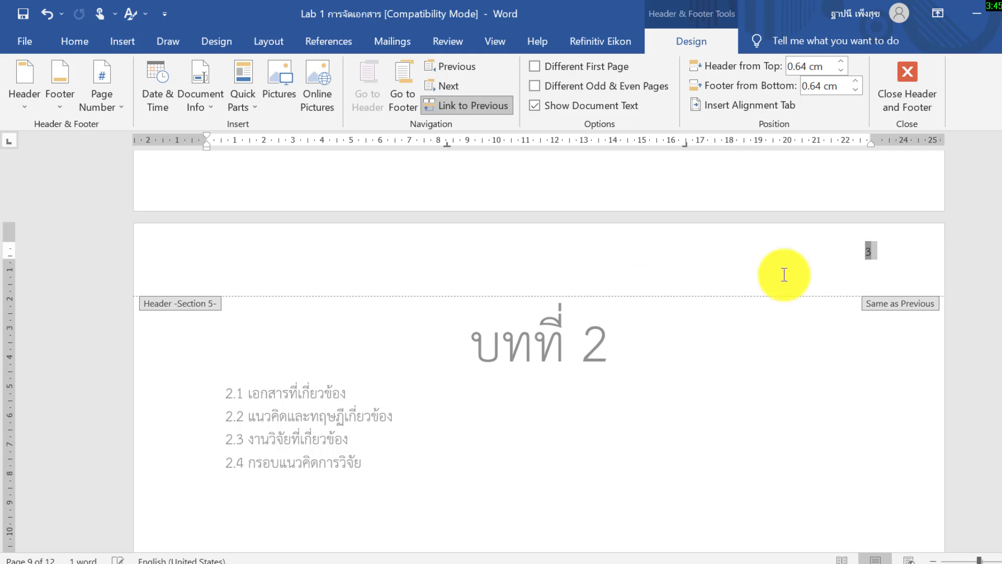
pyautogui.doubleClick(834, 253)
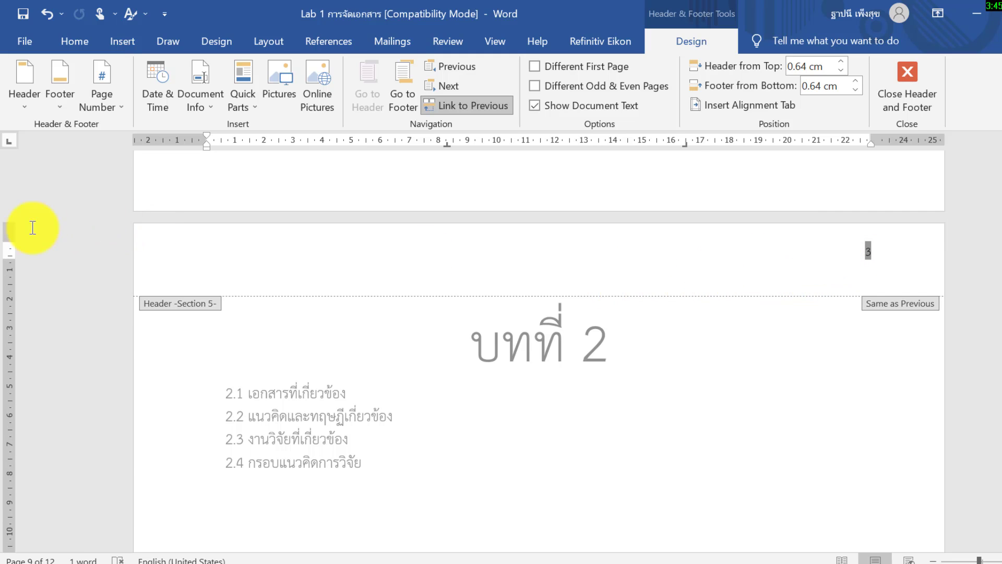
pyautogui.moveTo(3, 240); pyautogui.dragTo(5, 263)
pyautogui.doubleClick(834, 271)
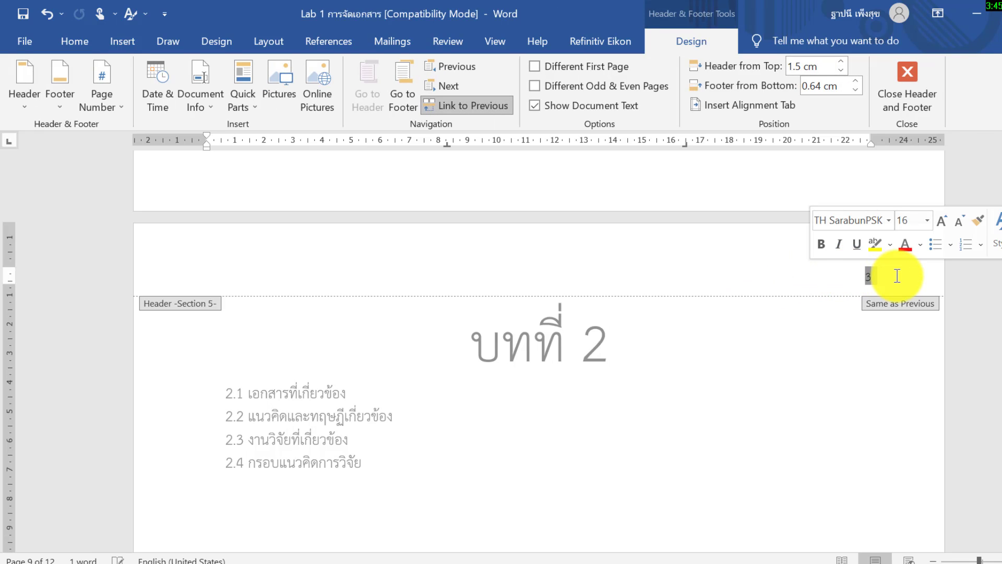
# Turn on Different First Page for Chapter 2, then scroll on to the Chapter 3 page.
pyautogui.click(538, 67)
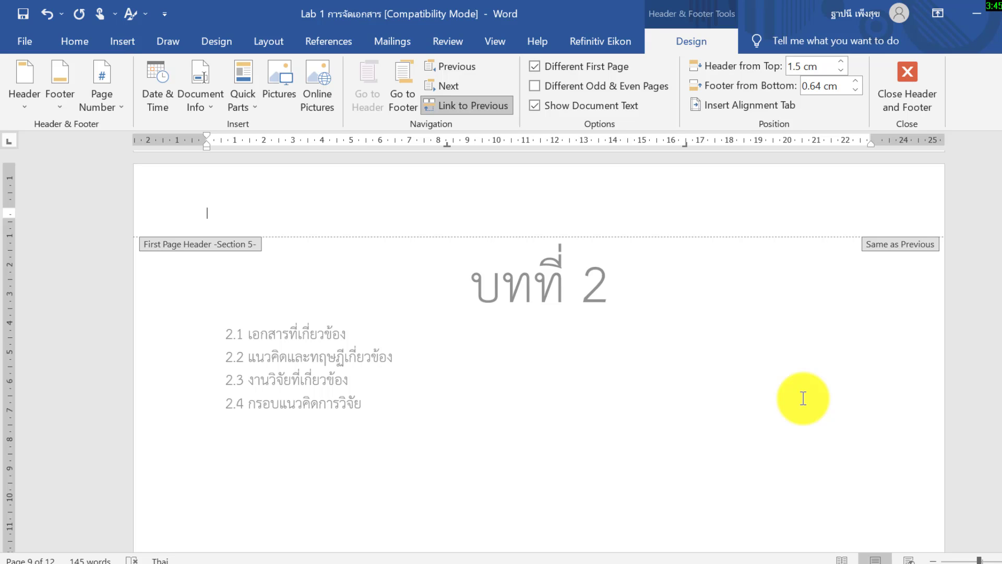
pyautogui.doubleClick(747, 377)
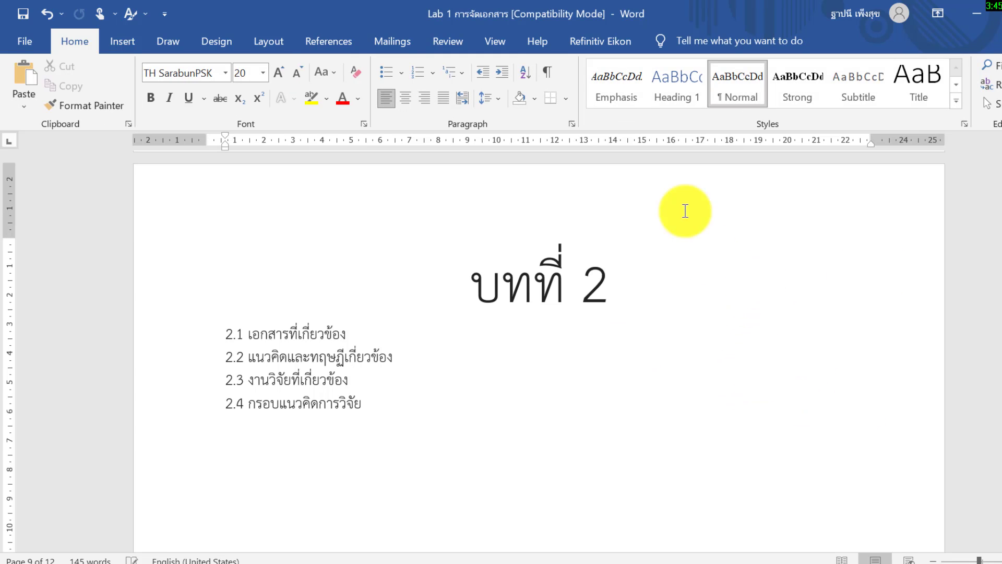
pyautogui.scroll(-3, 776, 299)
pyautogui.scroll(2, 776, 300)
pyautogui.scroll(-8, 752, 324)
pyautogui.scroll(-3, 752, 324)
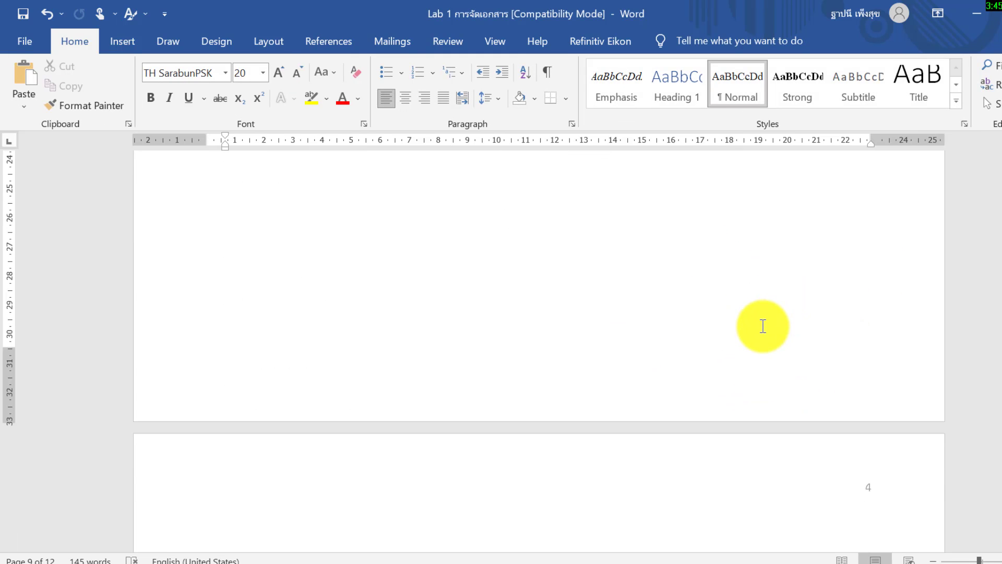
pyautogui.scroll(-2, 752, 324)
pyautogui.scroll(-2, 821, 392)
pyautogui.scroll(-3, 836, 366)
pyautogui.scroll(-3, 850, 358)
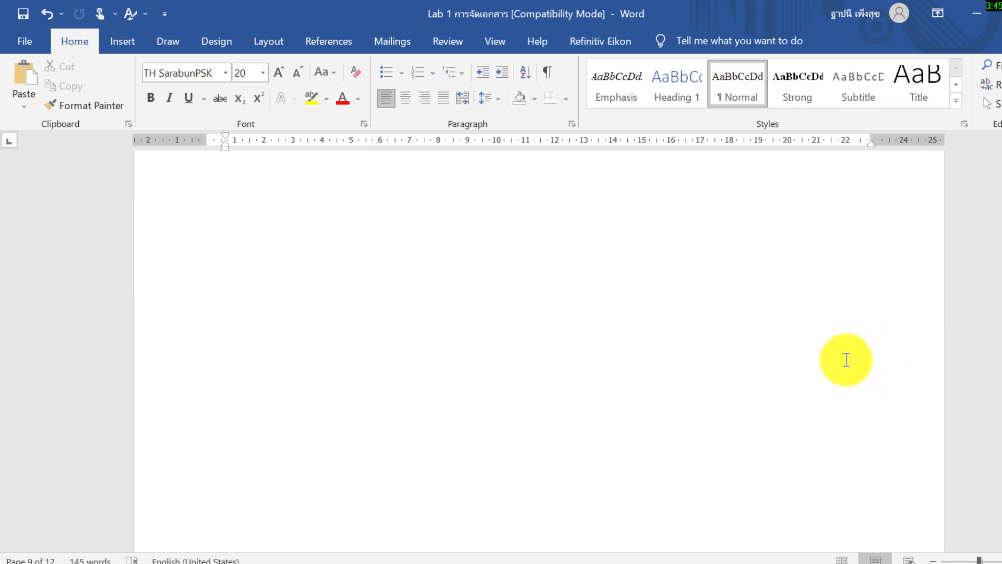
pyautogui.scroll(-3, 843, 361)
pyautogui.scroll(-1, 844, 361)
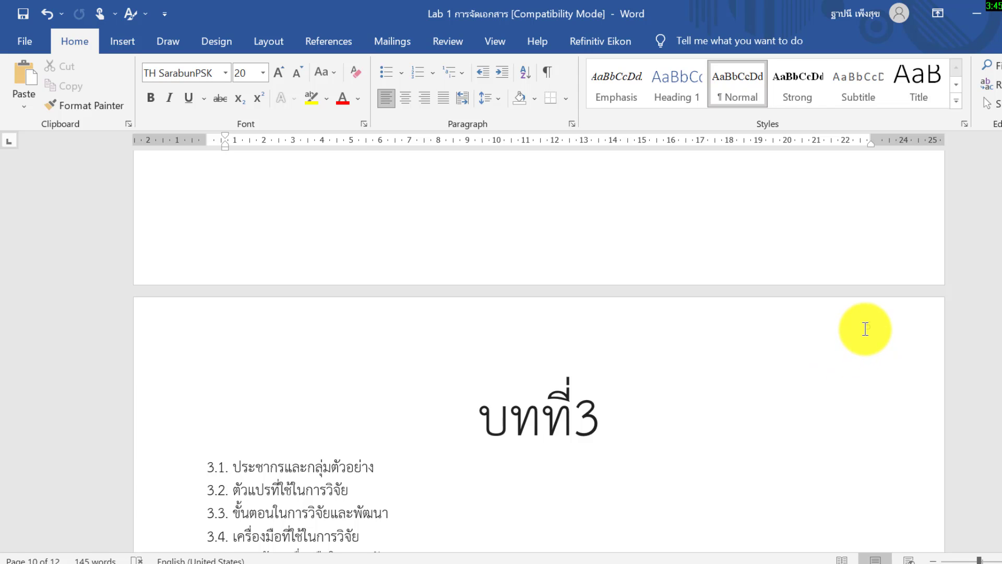
# Lower the Chapter 3 header and hide the page number on its first page.
pyautogui.doubleClick(867, 328)
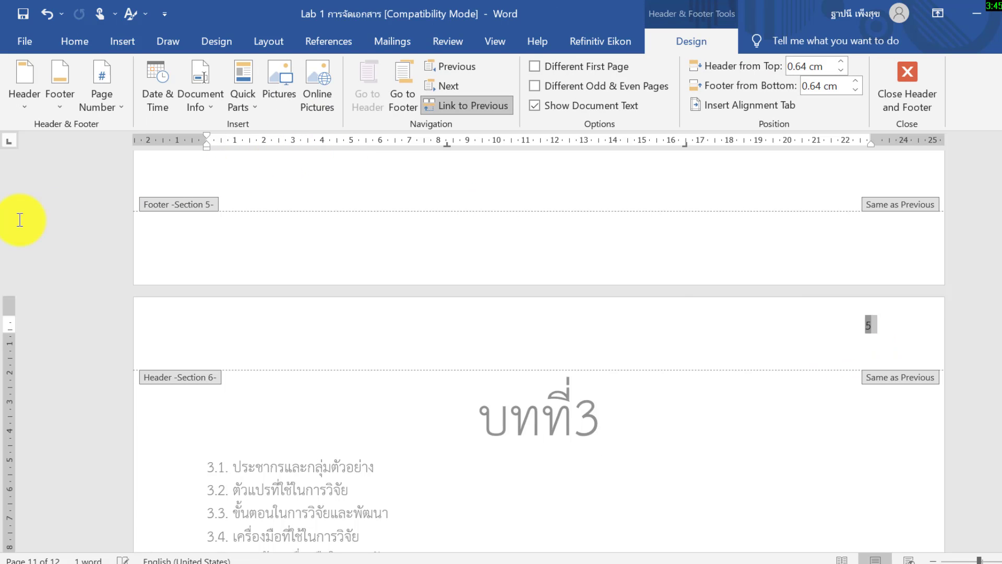
pyautogui.moveTo(11, 317); pyautogui.dragTo(11, 332)
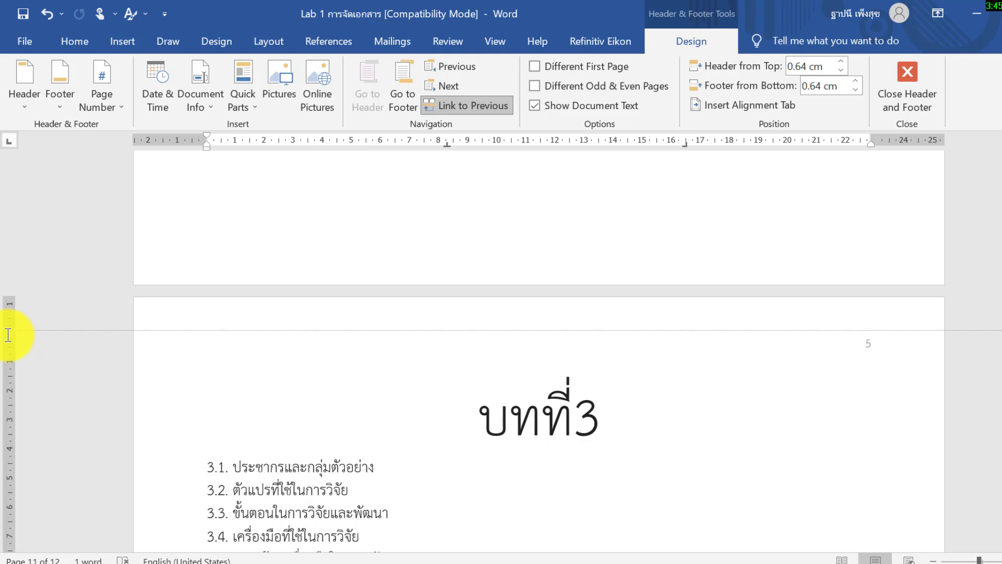
pyautogui.doubleClick(773, 394)
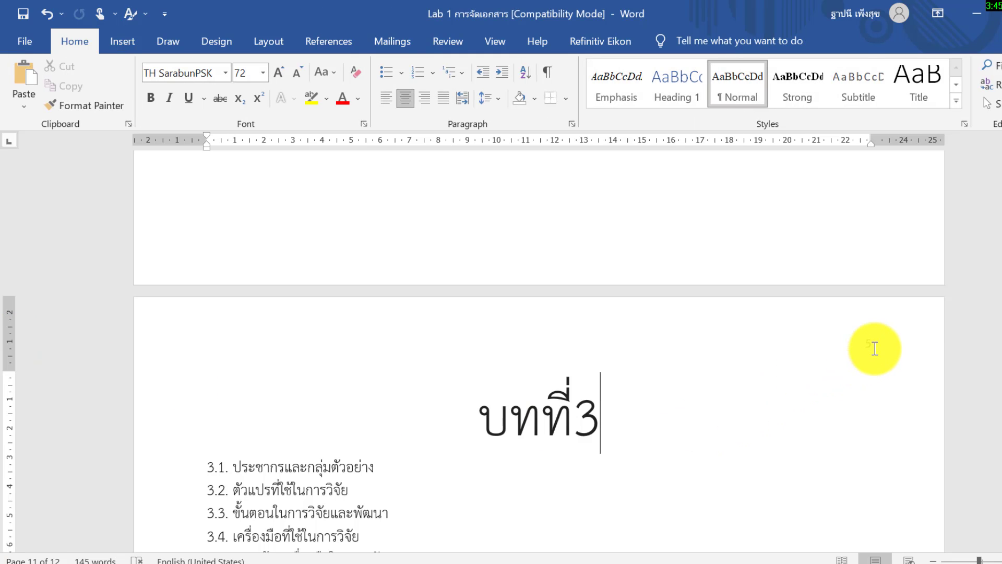
pyautogui.doubleClick(875, 348)
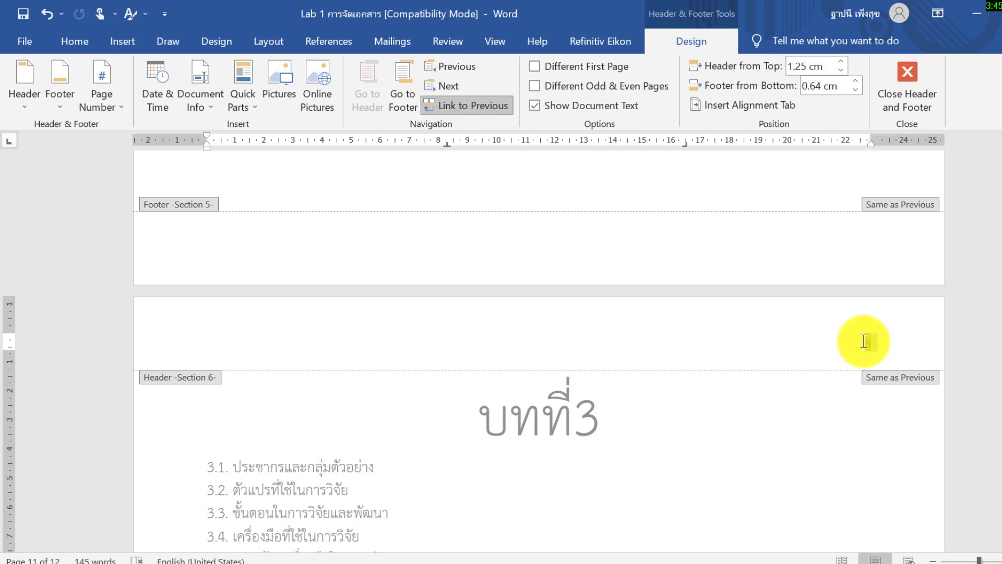
pyautogui.click(546, 66)
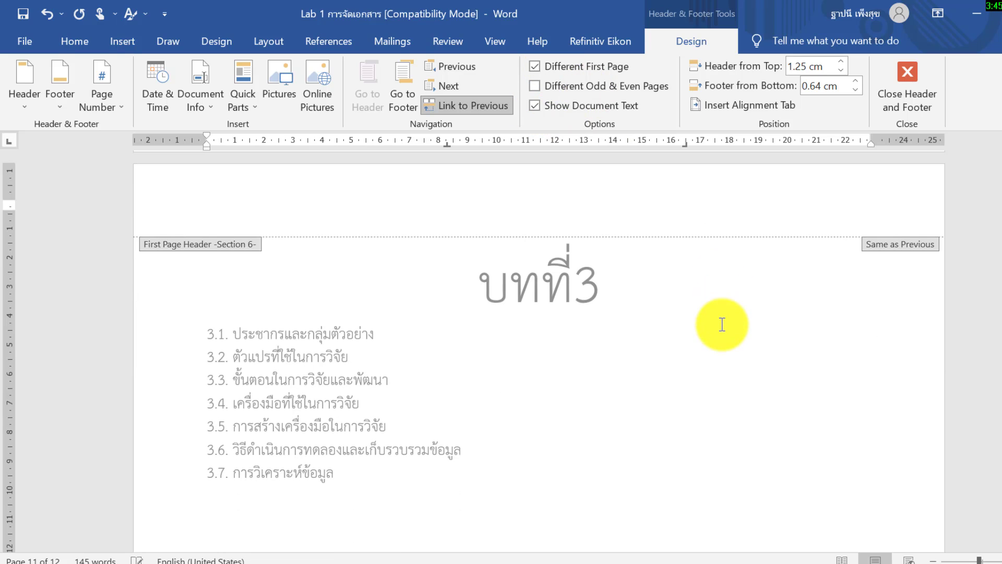
pyautogui.doubleClick(722, 325)
# Recheck the Chapter 3 first-page header and switch the typing language to English.
pyautogui.scroll(3, 761, 336)
pyautogui.scroll(2, 761, 336)
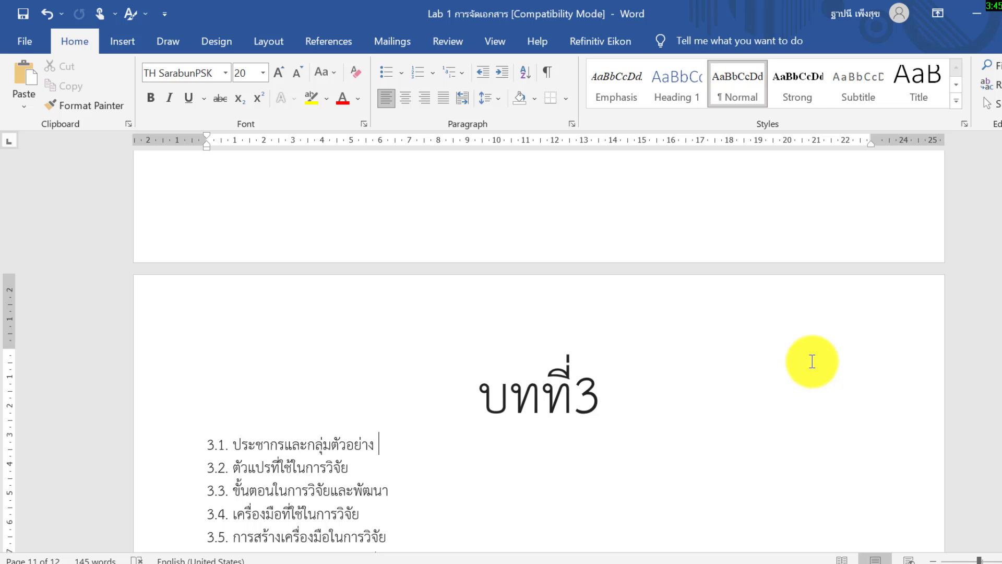
pyautogui.doubleClick(832, 329)
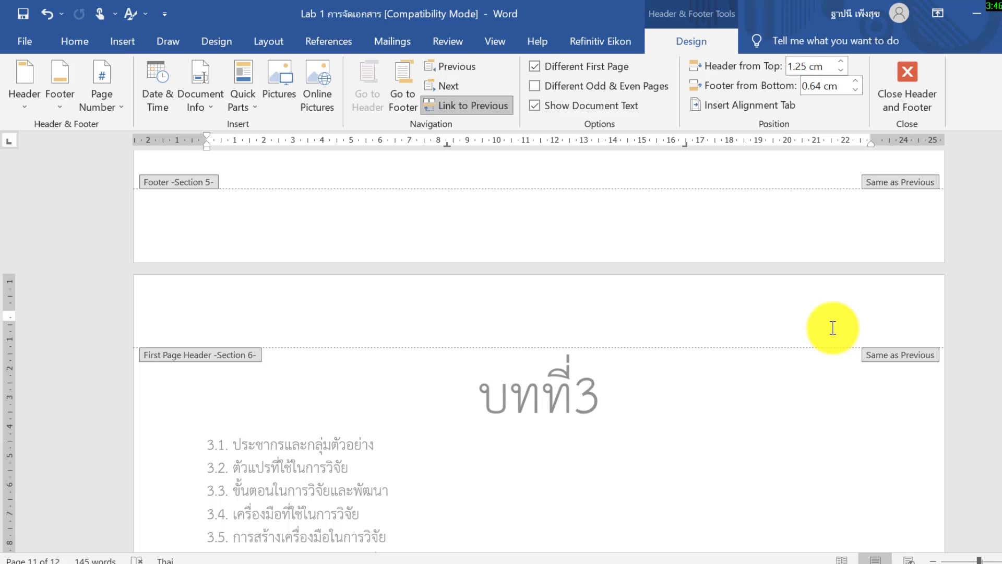
pyautogui.doubleClick(712, 432)
pyautogui.scroll(-15, 716, 412)
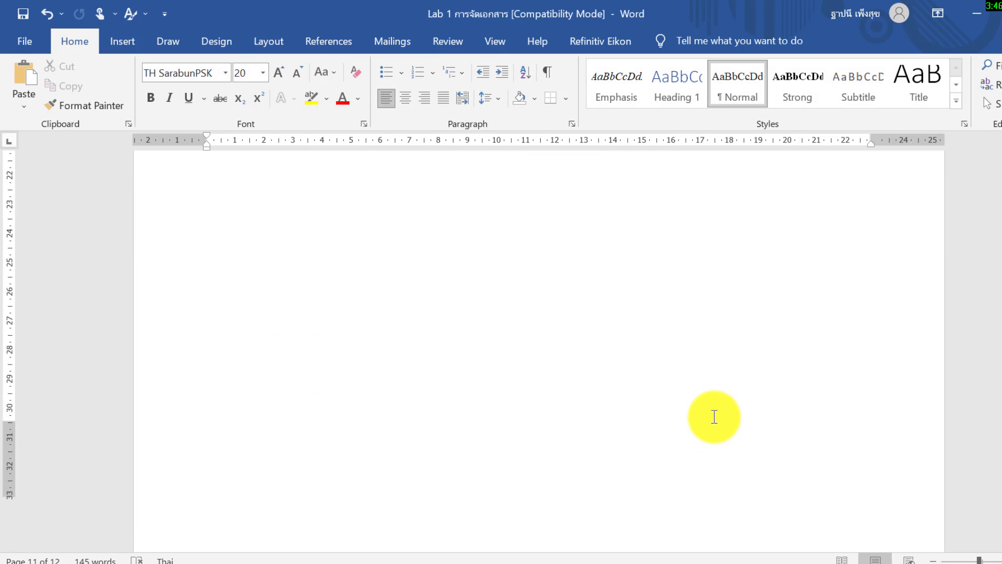
pyautogui.hotkey('alt', 'shift')
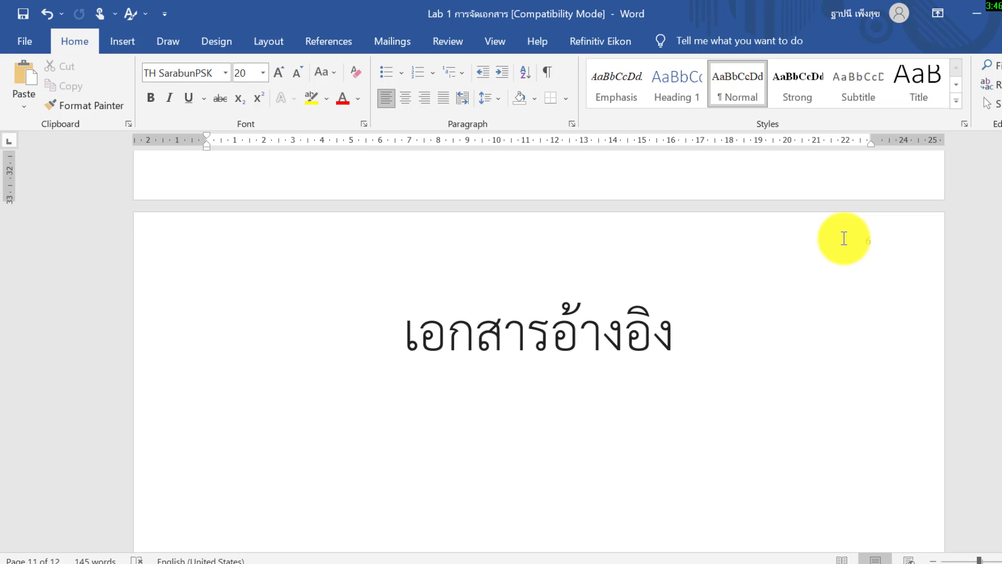
# Lower the References header and hide the page number on its first page.
pyautogui.doubleClick(841, 235)
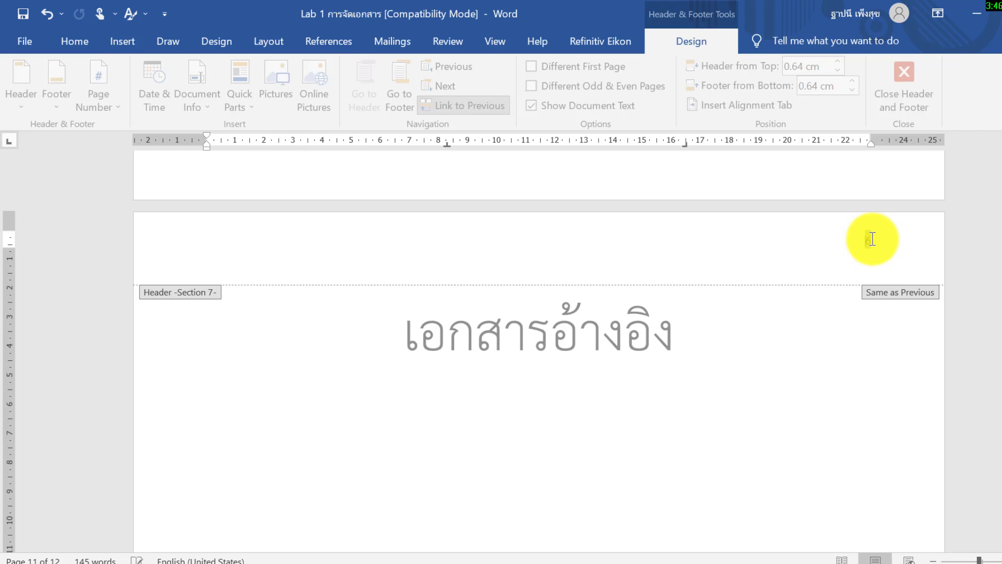
pyautogui.scroll(3, 308, 313)
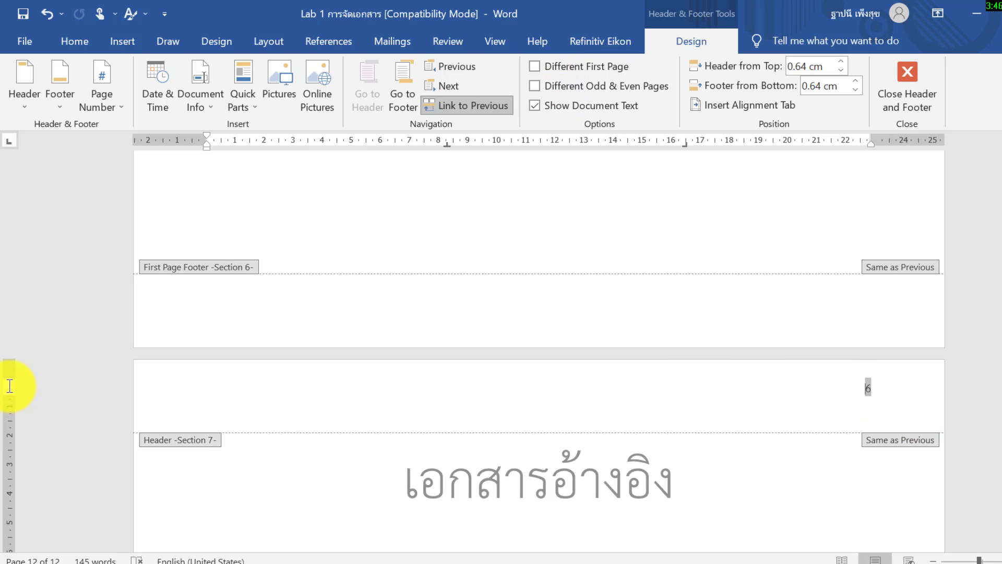
pyautogui.moveTo(13, 376); pyautogui.dragTo(10, 392)
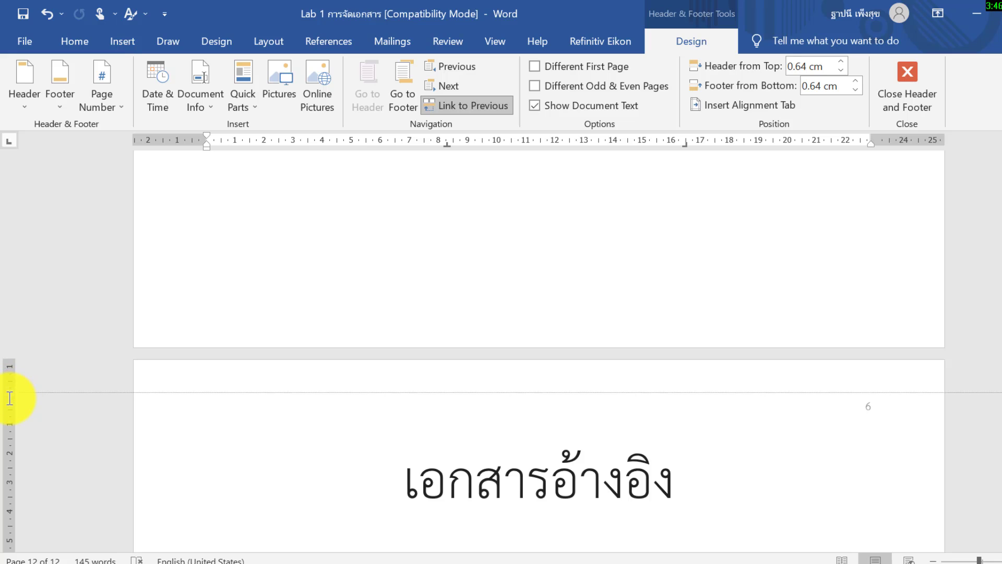
pyautogui.doubleClick(817, 441)
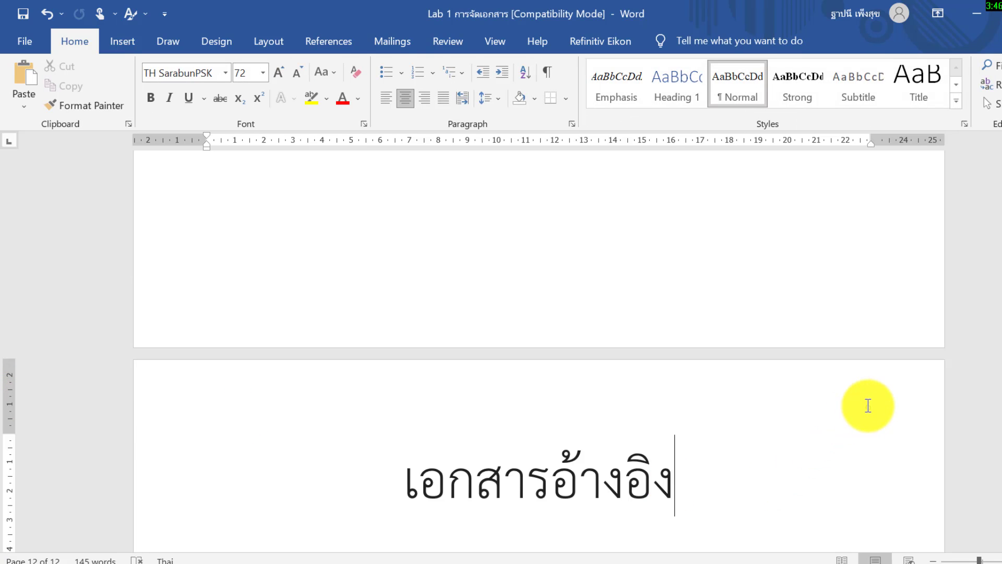
pyautogui.doubleClick(868, 405)
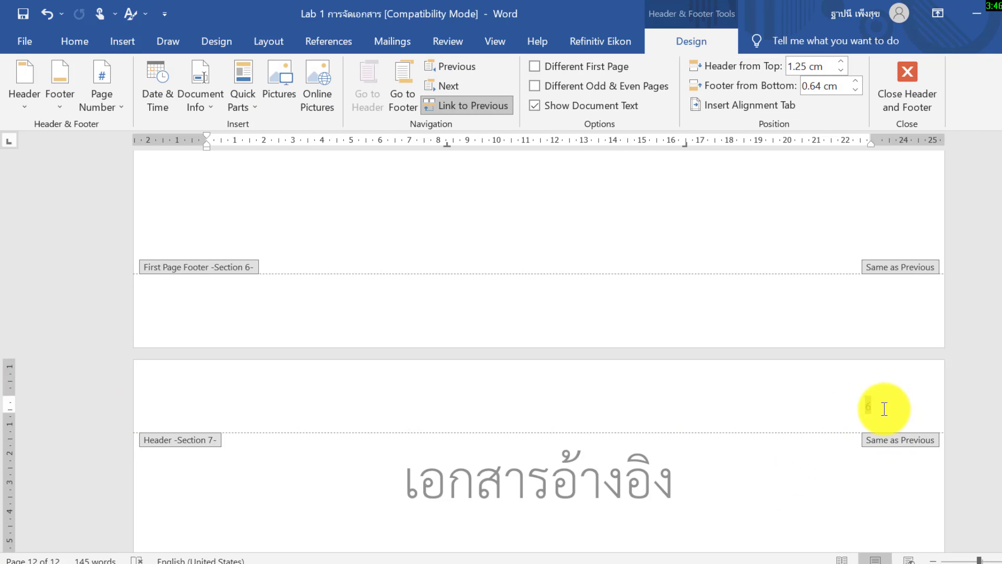
pyautogui.click(534, 66)
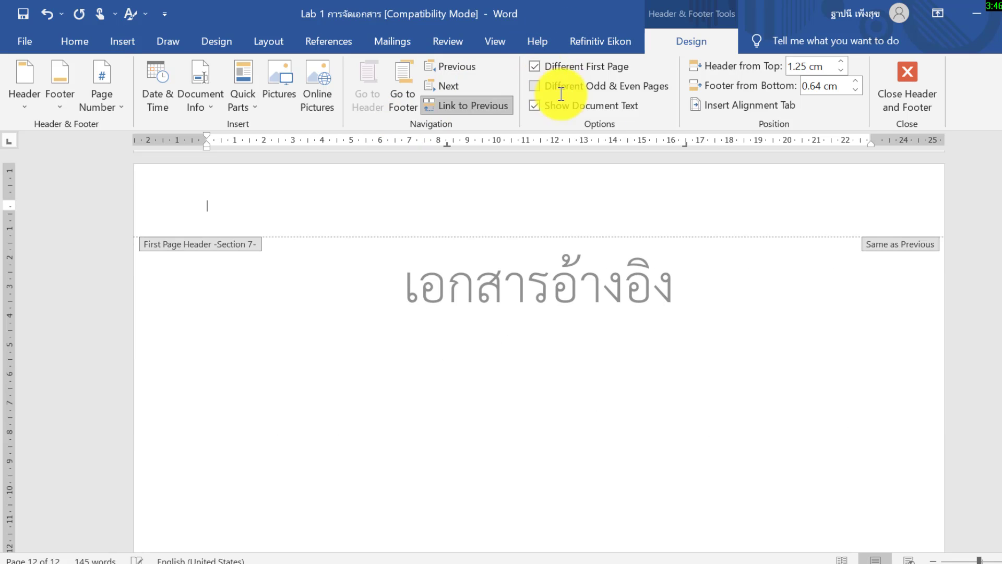
pyautogui.doubleClick(802, 309)
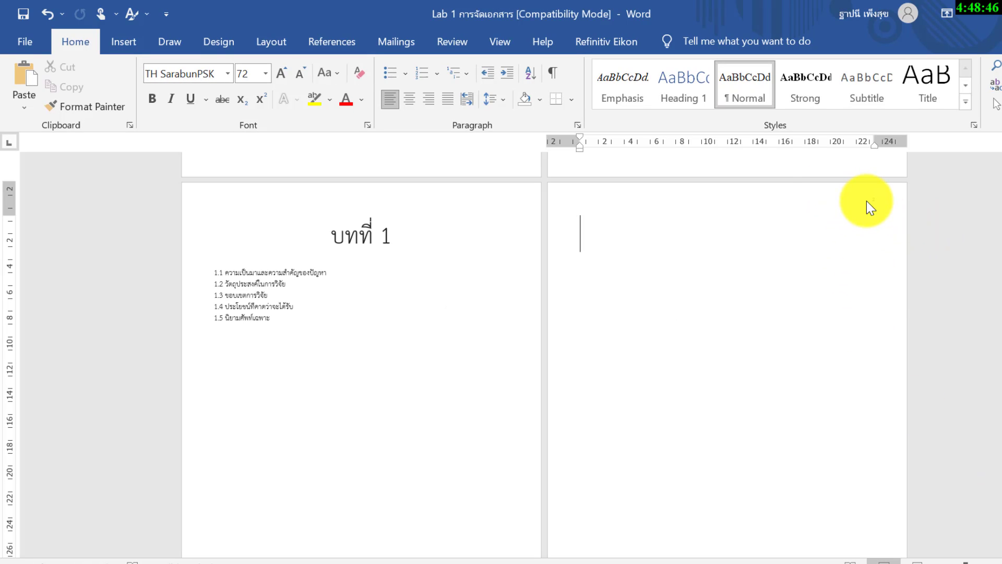
# Switch to single-page view and lower the header boundary on page 2.
pyautogui.click(985, 558)
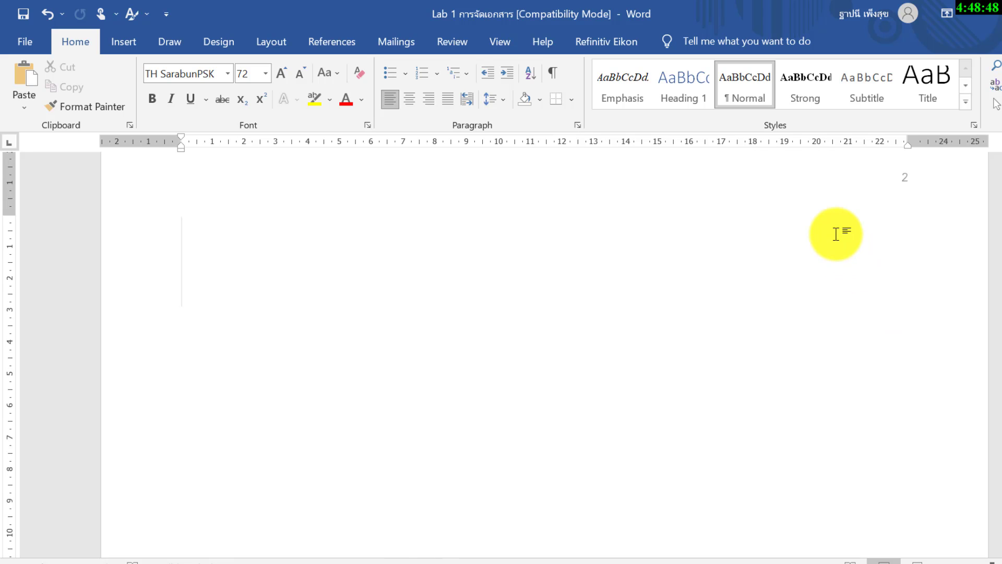
pyautogui.scroll(1, 916, 218)
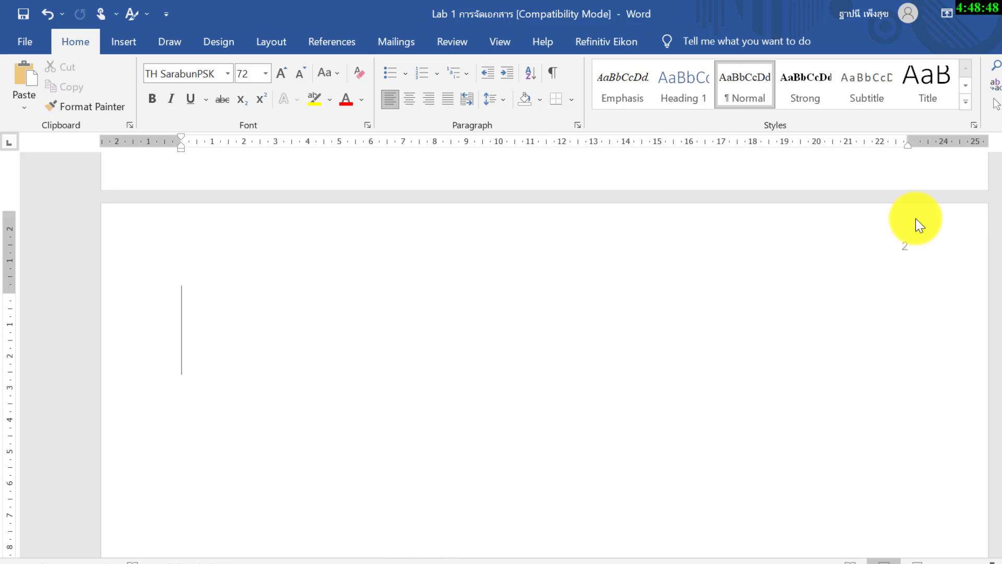
pyautogui.doubleClick(906, 258)
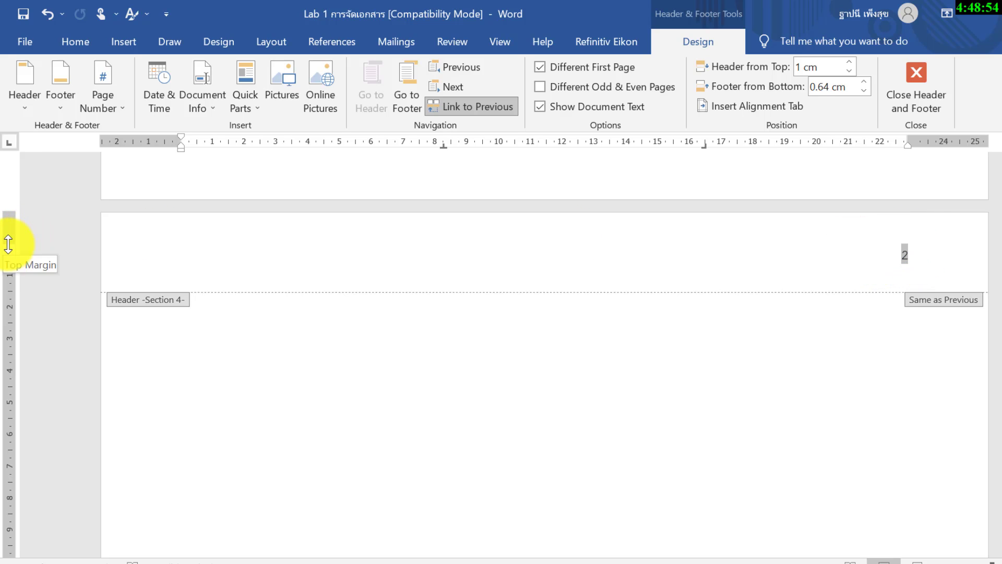
pyautogui.moveTo(8, 243); pyautogui.dragTo(4, 255)
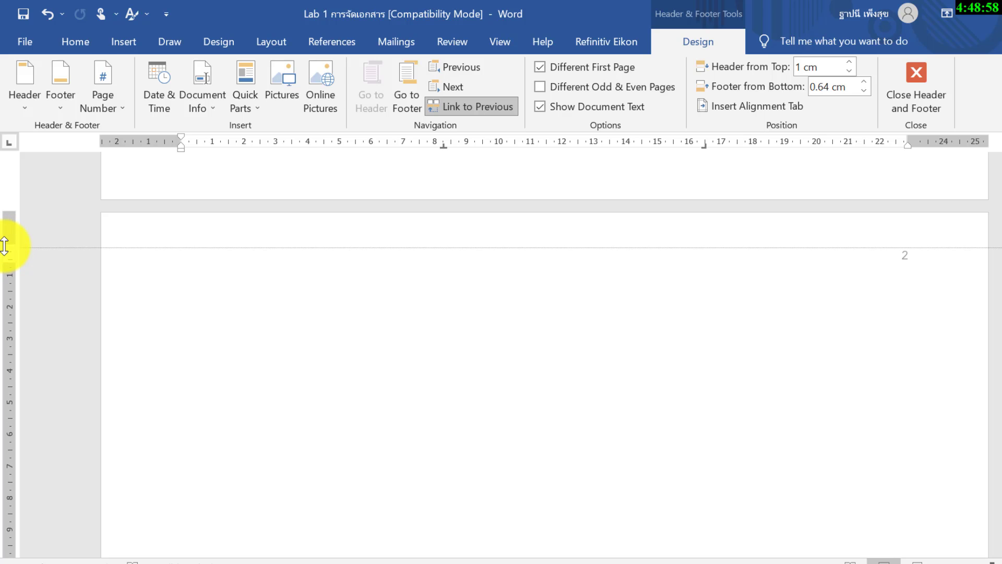
pyautogui.doubleClick(770, 291)
# Set Header from Top to 1.5 cm and select the footer distance value.
pyautogui.doubleClick(903, 258)
pyautogui.write('1.5')
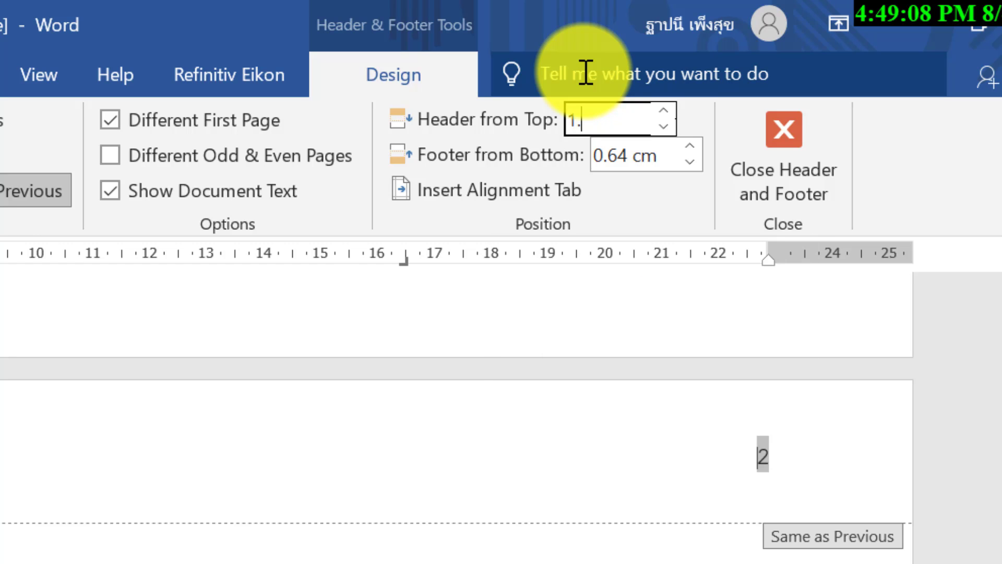
pyautogui.press('Return')
pyautogui.scroll(-1, 868, 496)
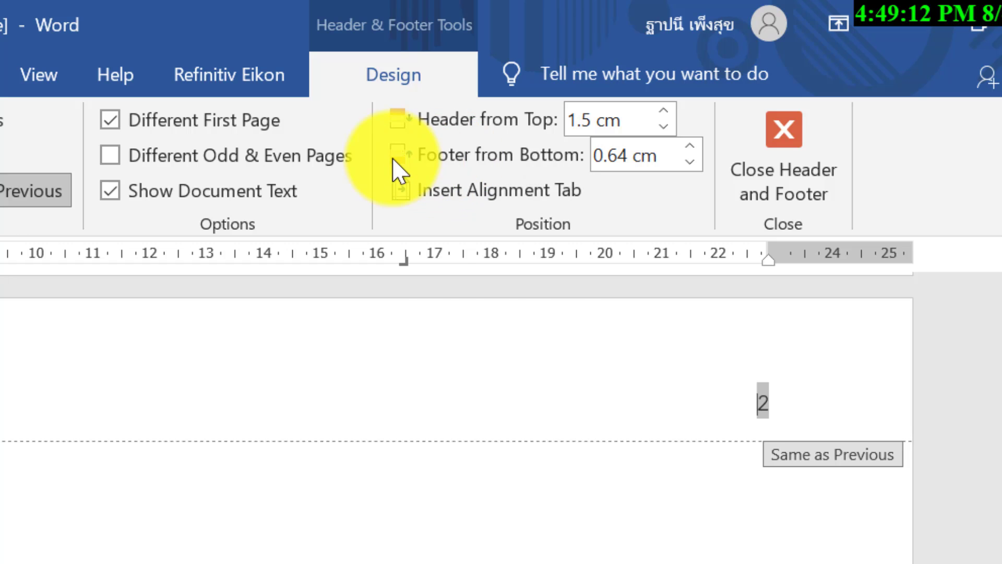
pyautogui.click(666, 163)
pyautogui.write('1.5')
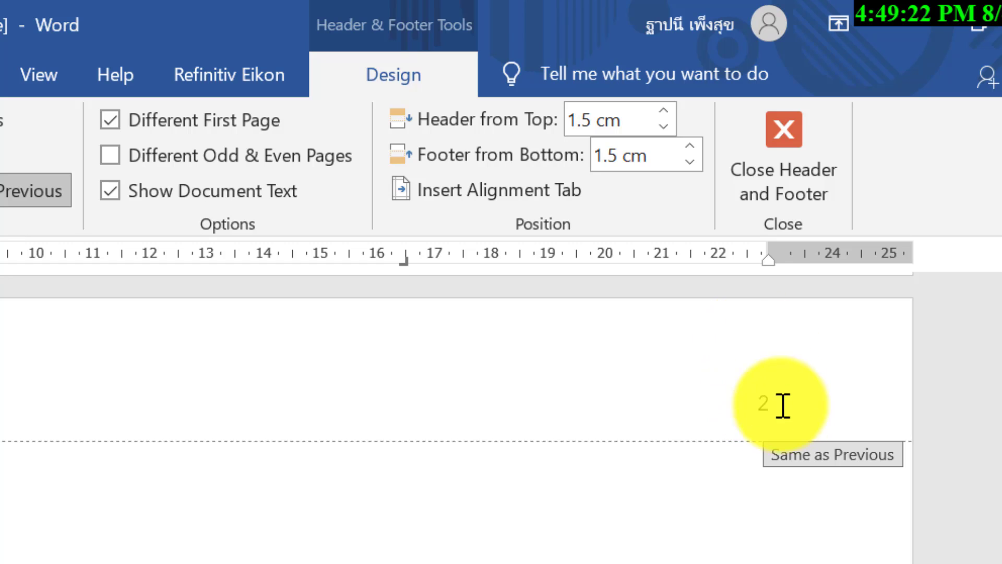
pyautogui.click(767, 402)
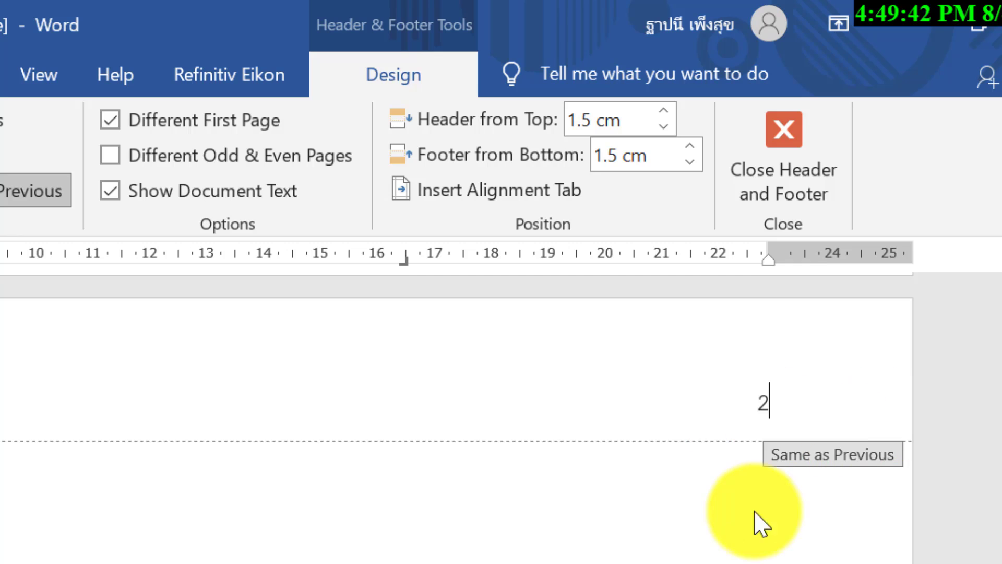
# Leave header editing and scroll down through the document.
pyautogui.doubleClick(747, 543)
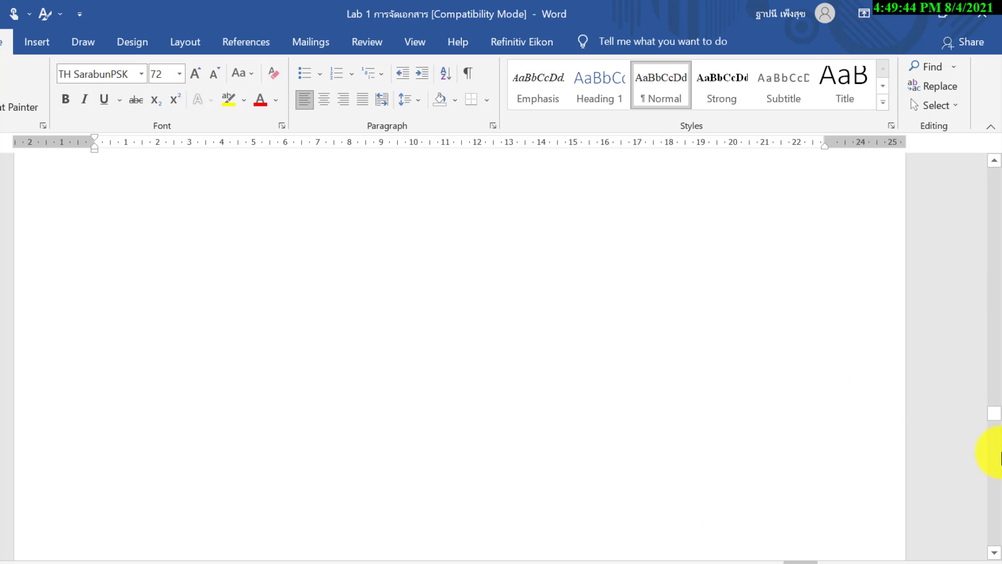
pyautogui.scroll(-3, 857, 376)
pyautogui.scroll(-5, 817, 342)
pyautogui.scroll(-5, 816, 343)
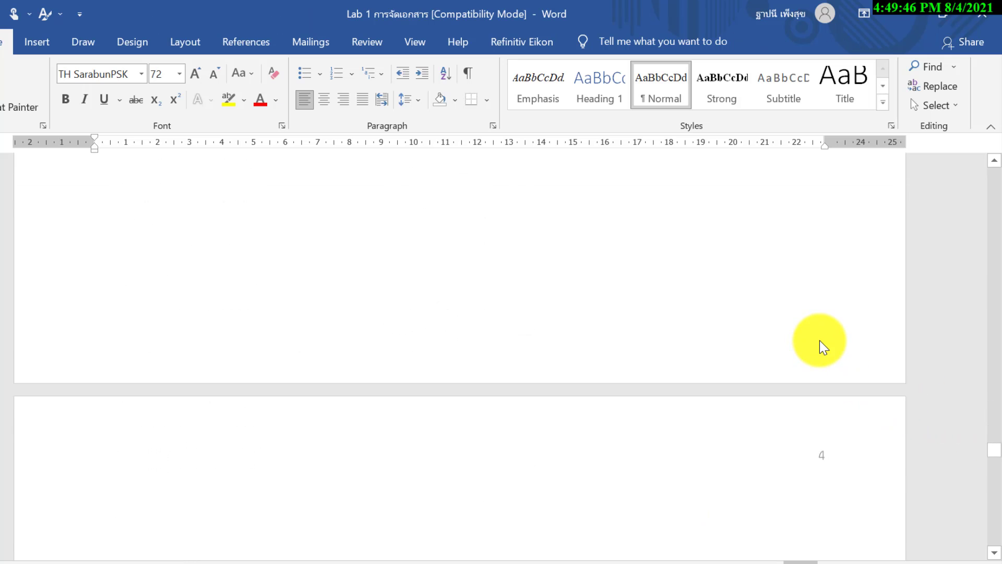
pyautogui.scroll(-3, 825, 350)
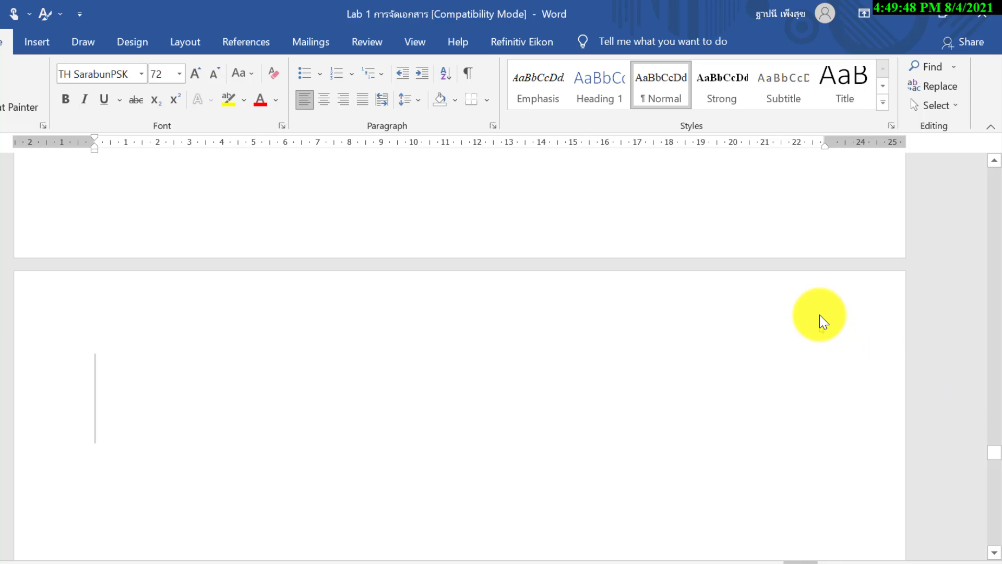
# Change Footer from Bottom from 0.64 cm to 1.5 cm and delete this page's header page number.
pyautogui.doubleClick(820, 329)
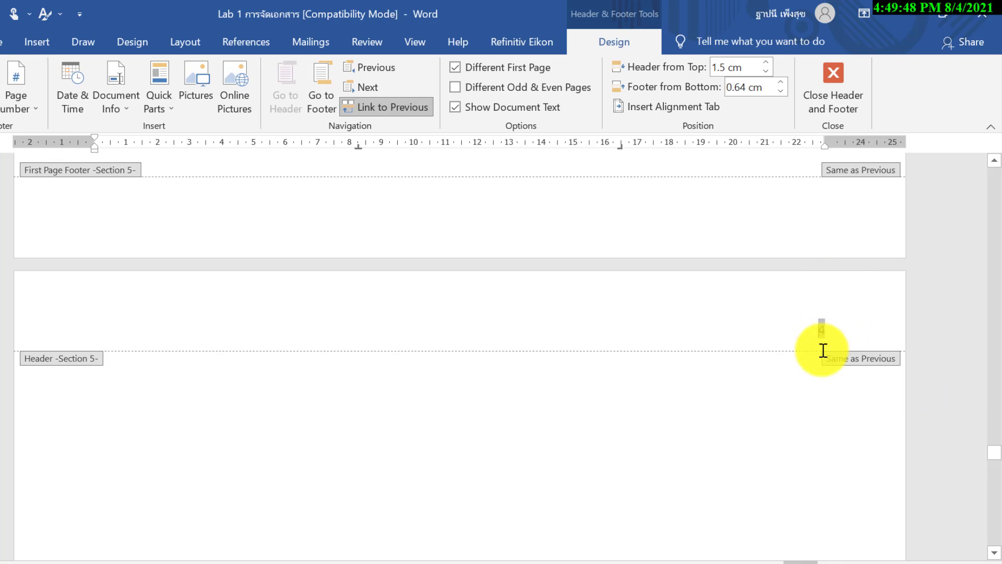
pyautogui.click(765, 89)
pyautogui.moveTo(753, 89); pyautogui.dragTo(714, 99)
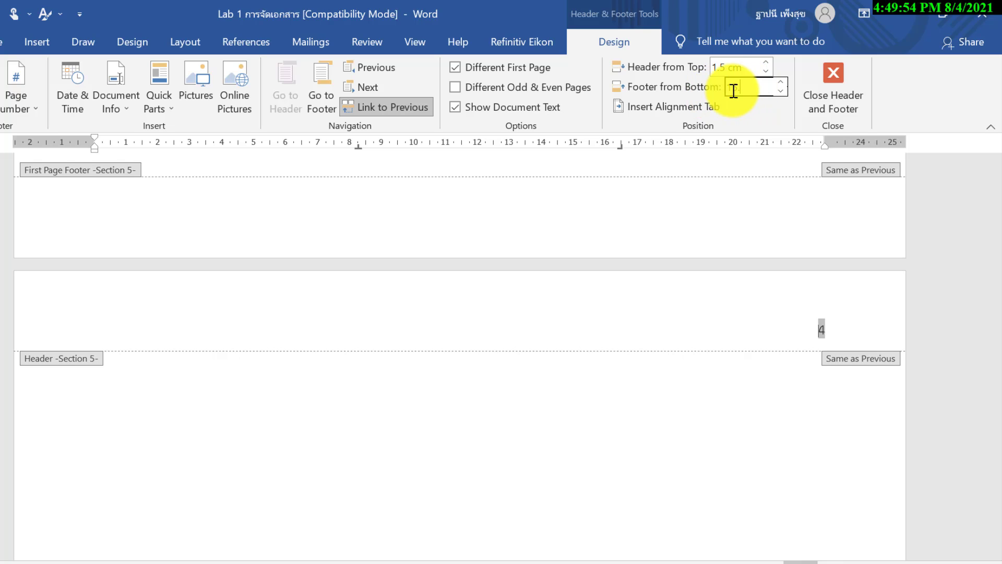
pyautogui.press('Return')
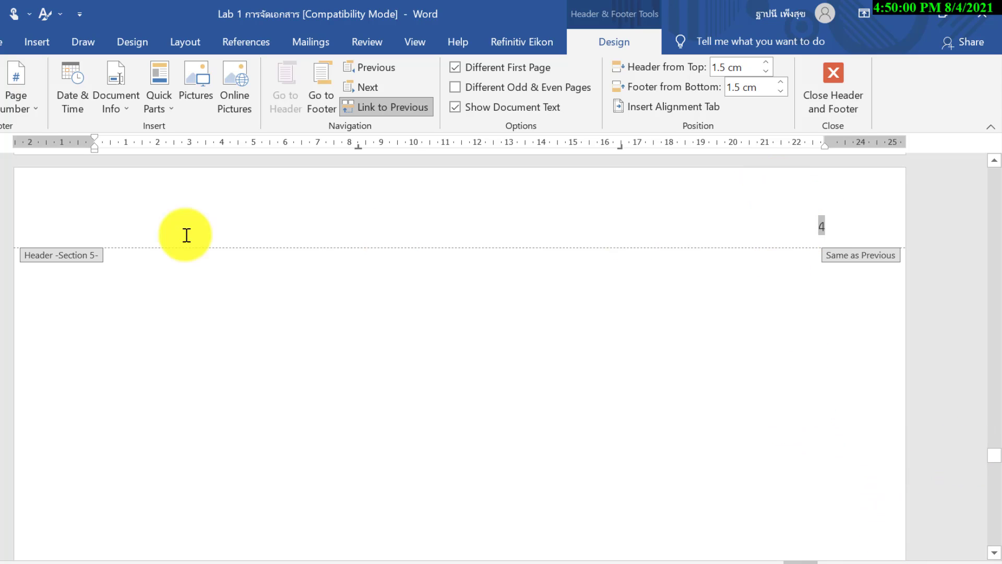
pyautogui.press('Delete')
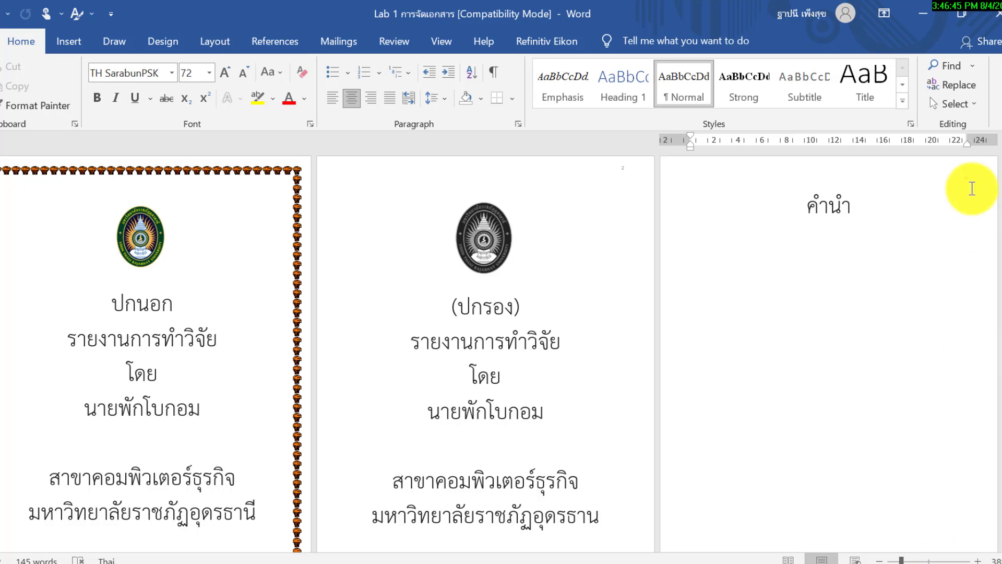
pyautogui.scroll(-3, 925, 219)
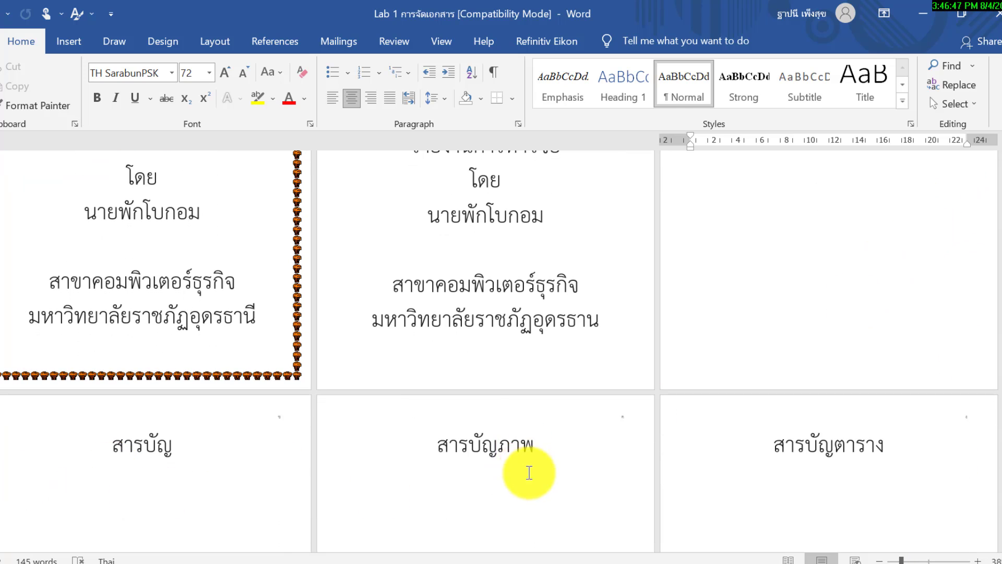
pyautogui.scroll(-3, 944, 352)
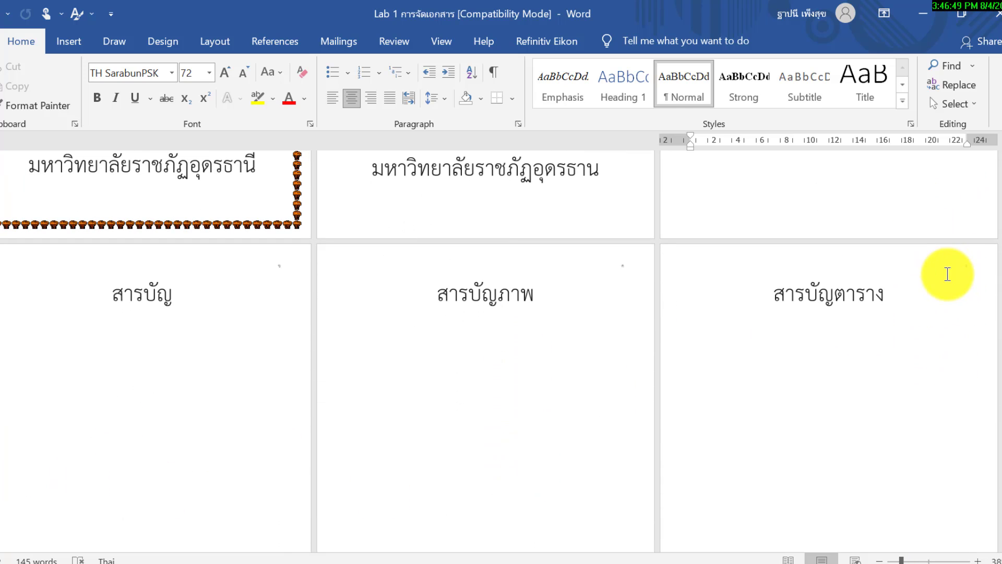
pyautogui.scroll(-2, 947, 273)
pyautogui.scroll(-3, 931, 298)
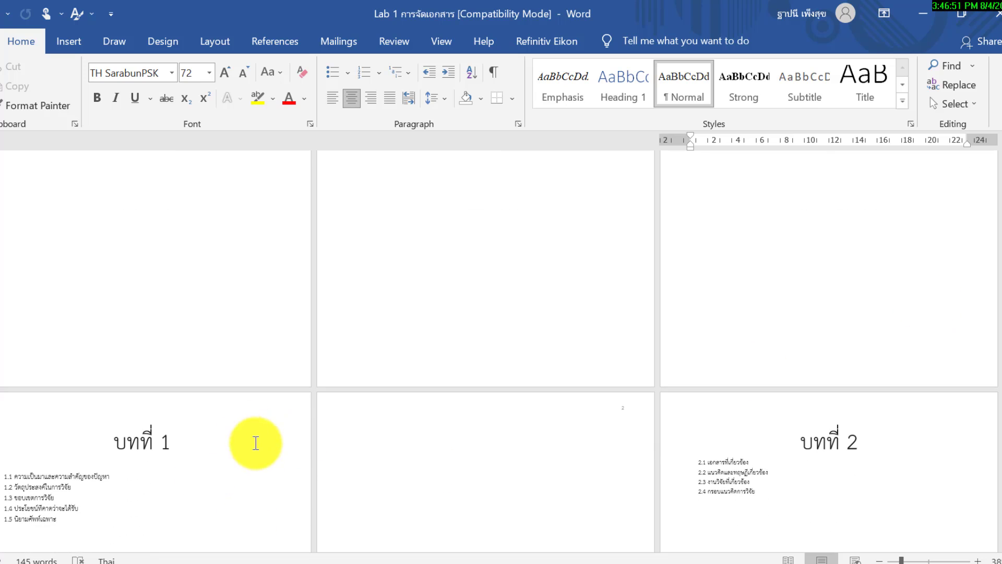
pyautogui.scroll(-1, 249, 439)
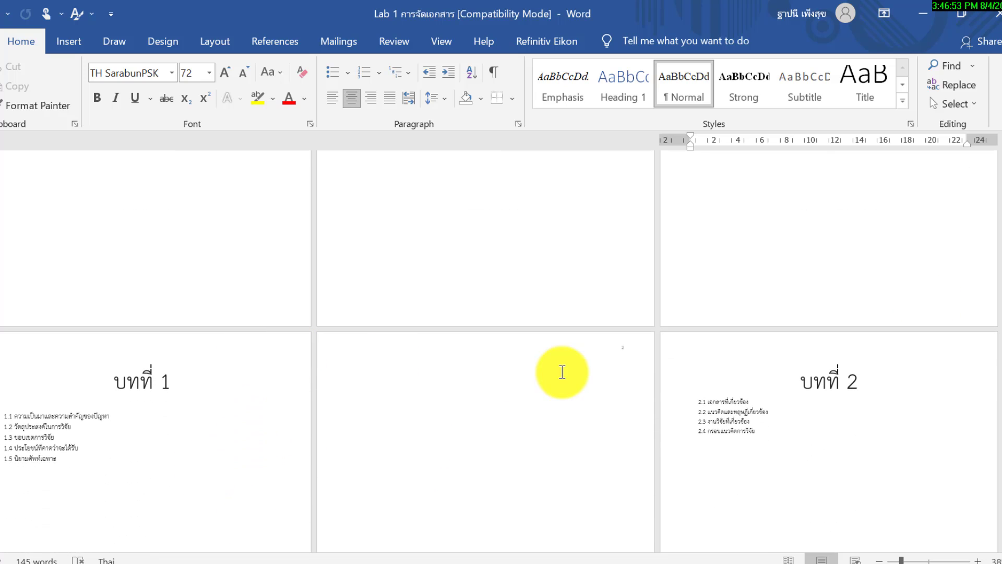
pyautogui.scroll(-1, 893, 318)
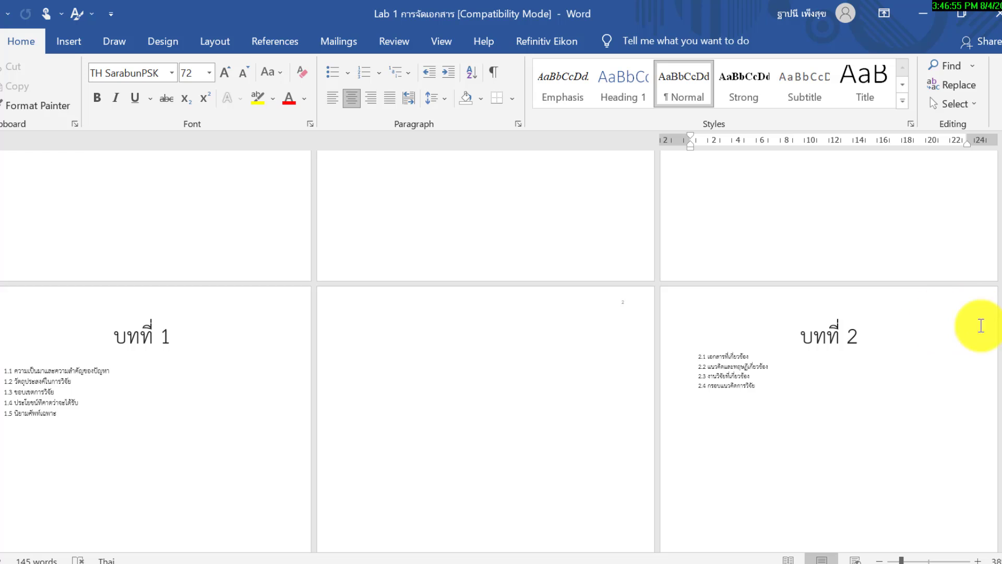
pyautogui.scroll(-2, 910, 352)
pyautogui.scroll(-3, 488, 409)
pyautogui.scroll(-1, 179, 369)
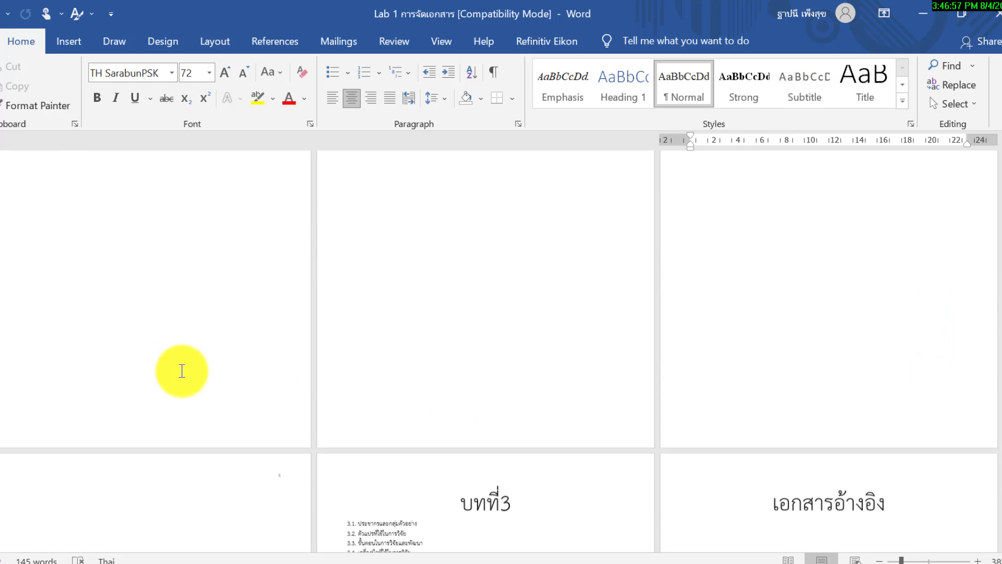
pyautogui.scroll(-2, 958, 464)
pyautogui.scroll(-1, 956, 465)
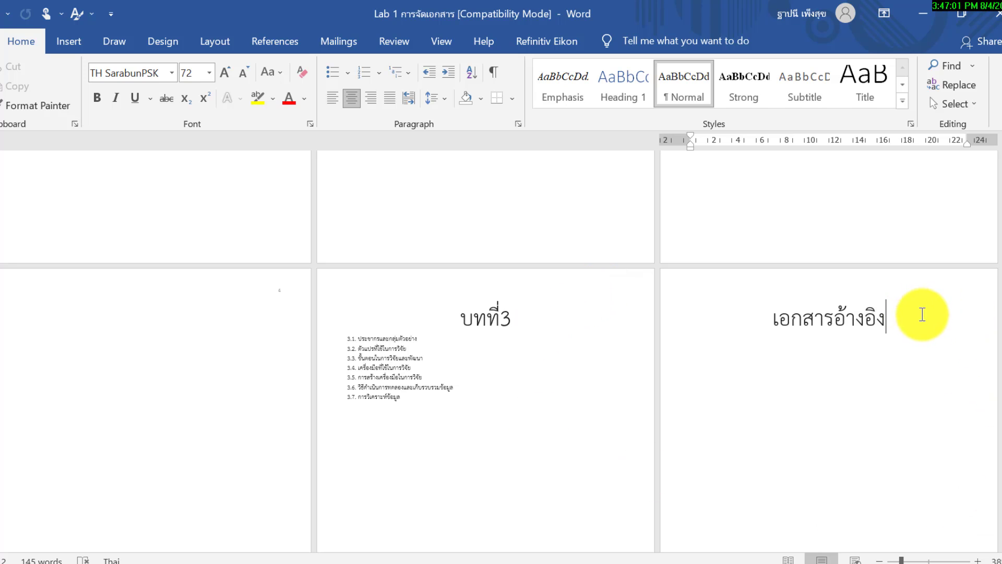
pyautogui.scroll(-2, 879, 361)
pyautogui.scroll(-1, 432, 340)
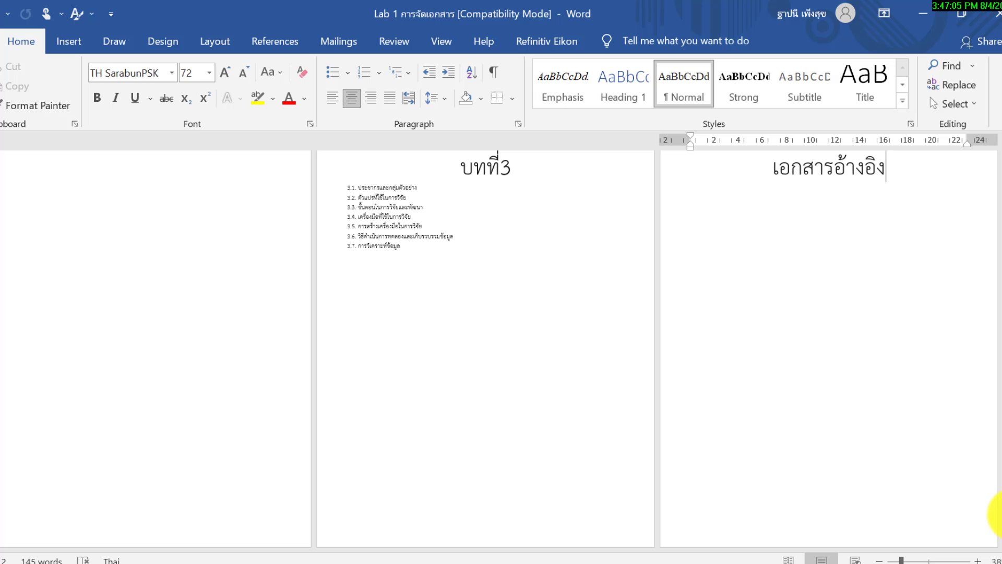
pyautogui.moveTo(998, 512); pyautogui.dragTo(999, 219)
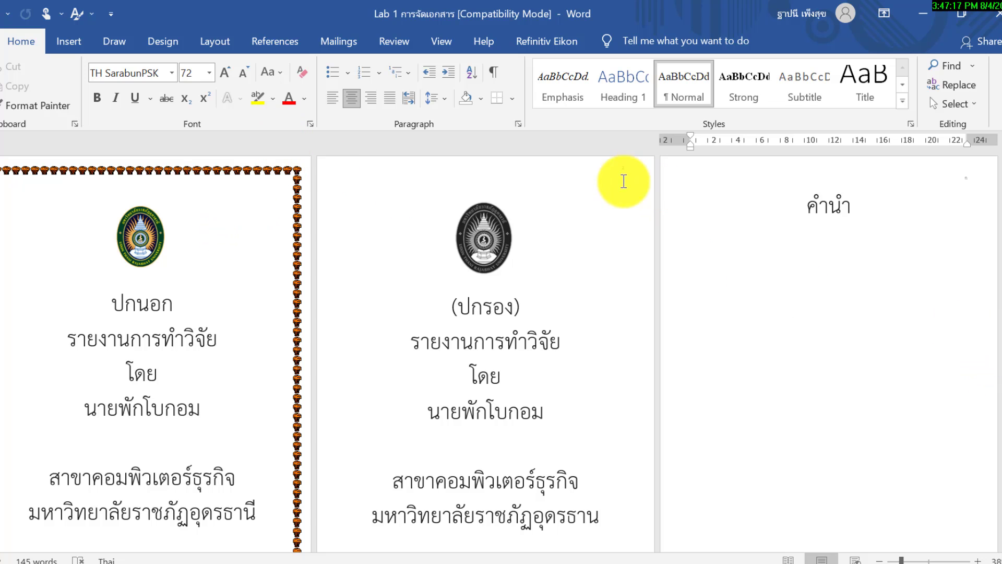
# Open the outer and inner cover headers and zoom in on the inner cover page.
pyautogui.doubleClick(609, 176)
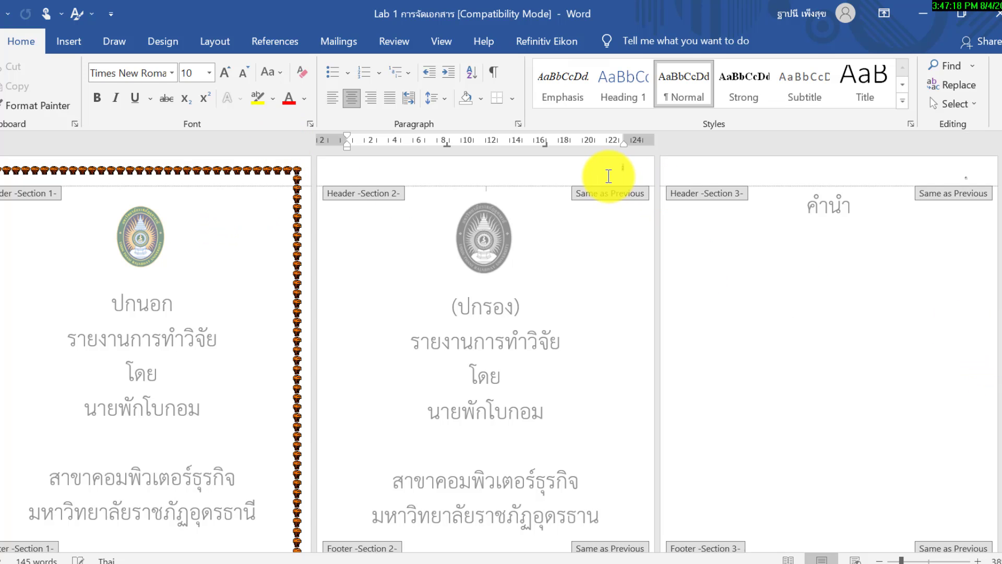
pyautogui.click(227, 179)
pyautogui.click(585, 180)
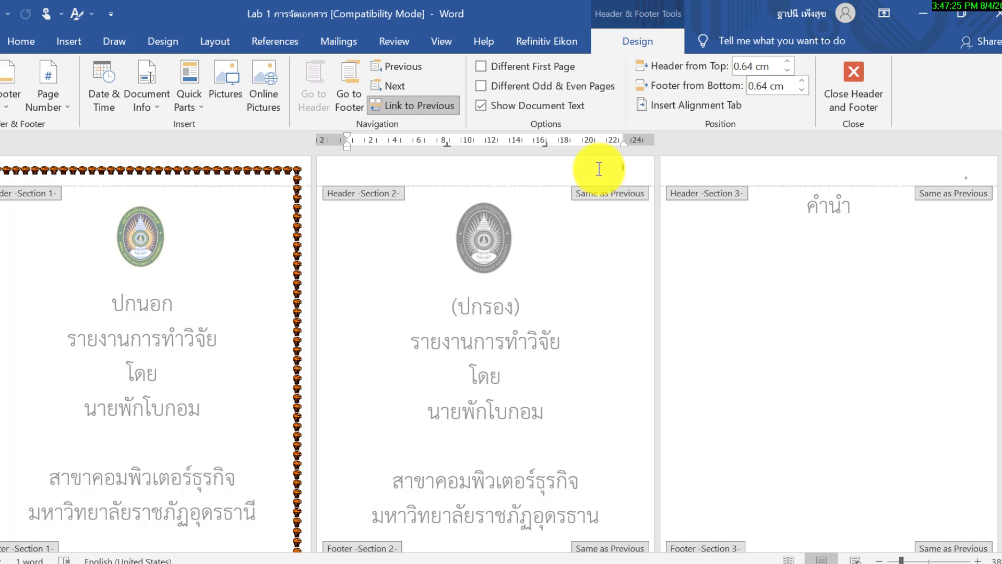
pyautogui.click(927, 558)
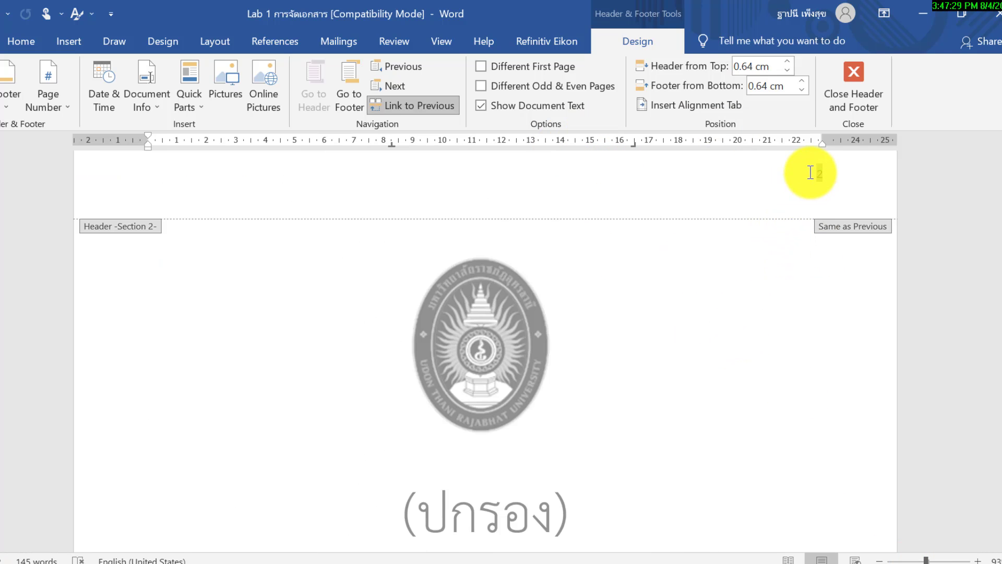
pyautogui.doubleClick(647, 302)
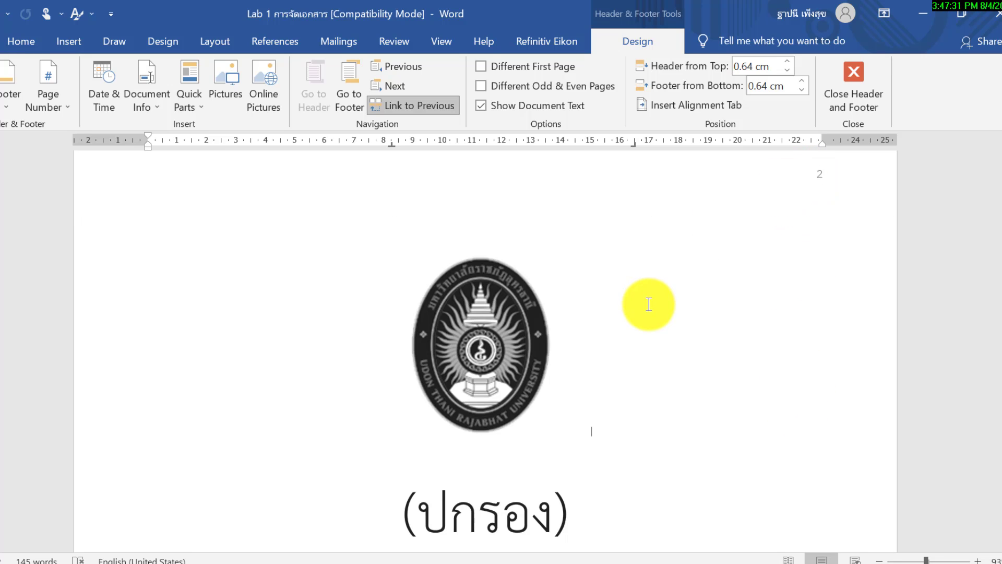
# Give the inner cover section a separate first-page header so it shows no page number.
pyautogui.doubleClick(820, 174)
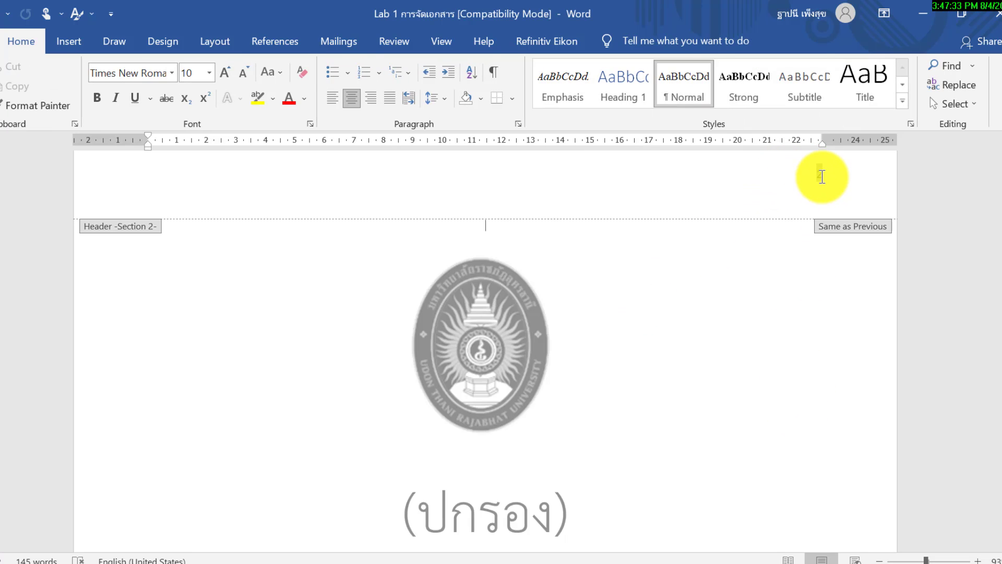
pyautogui.click(511, 66)
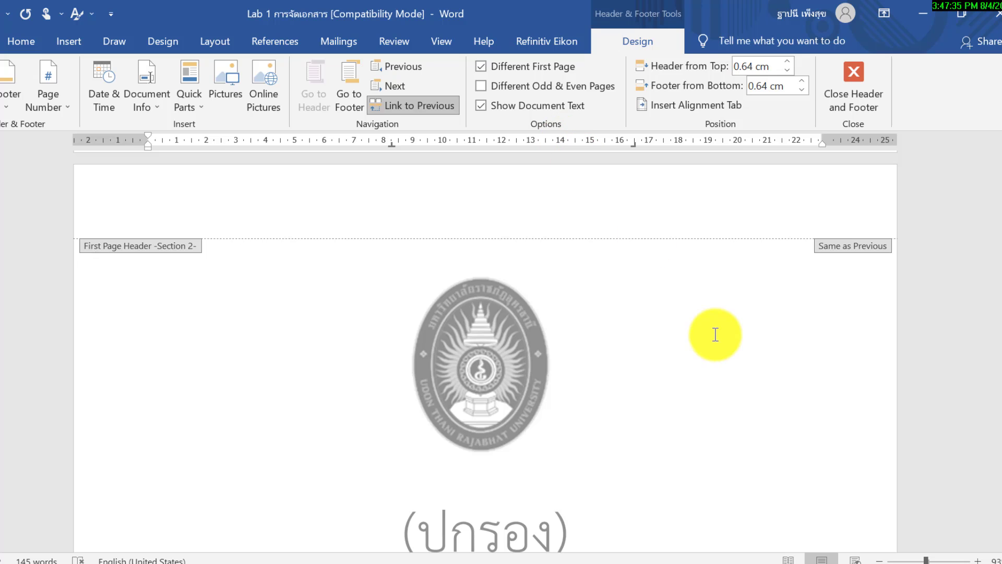
pyautogui.doubleClick(690, 406)
pyautogui.scroll(5, 689, 406)
pyautogui.scroll(5, 683, 437)
pyautogui.scroll(5, 665, 447)
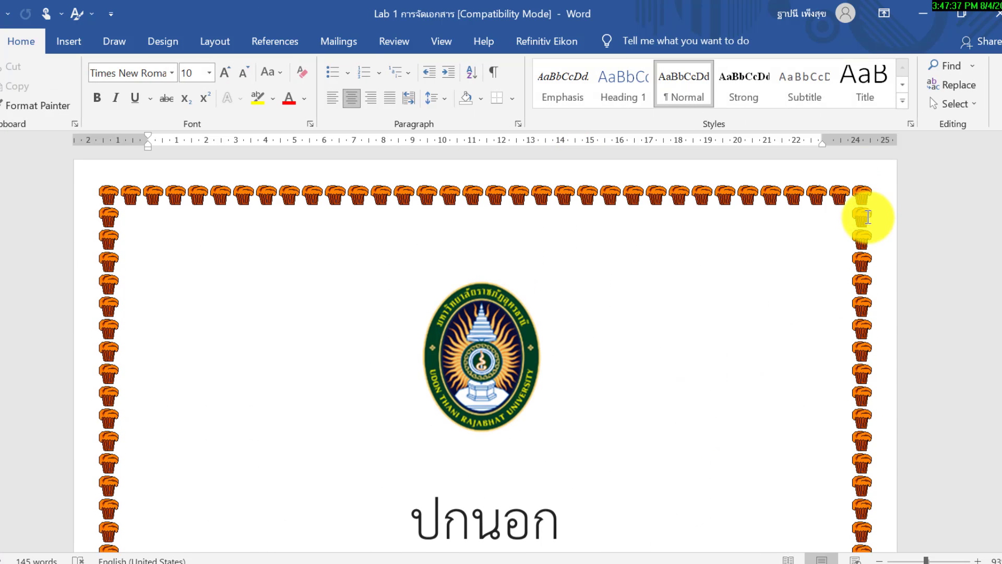
# Check the outer cover (ปกนอก) header, now a separate first-page header in Section 1, and close header editing.
pyautogui.click(851, 216)
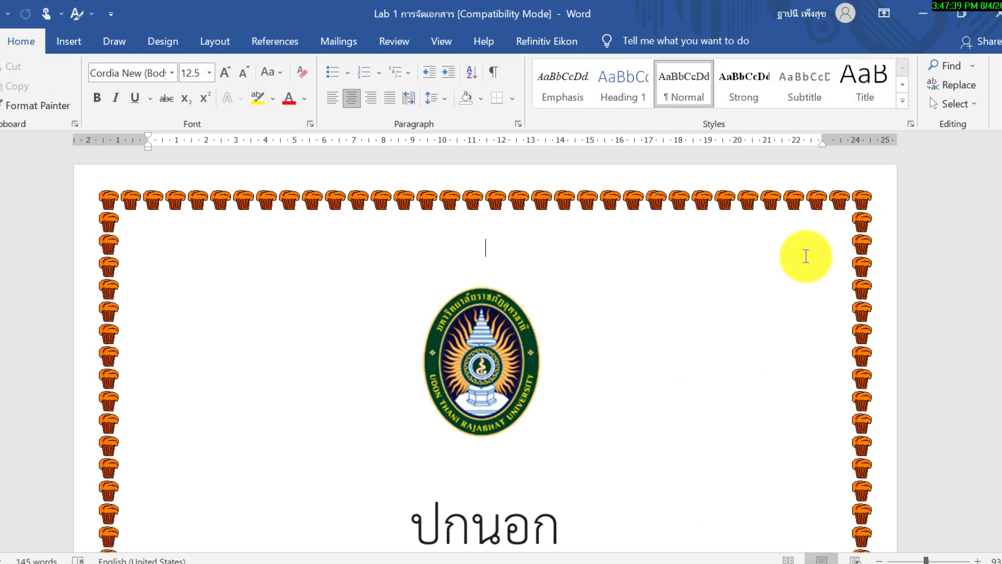
pyautogui.doubleClick(799, 253)
pyautogui.doubleClick(638, 180)
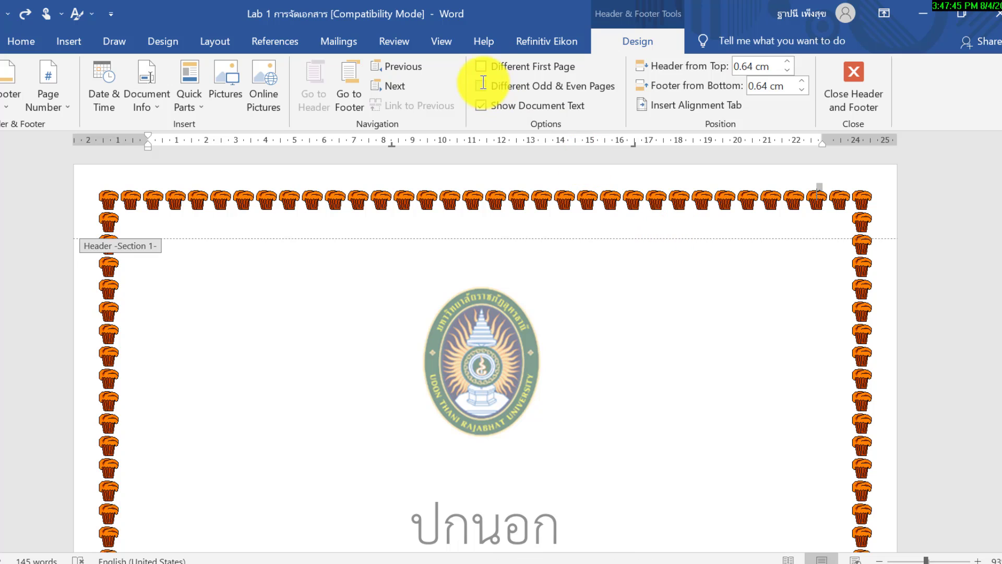
pyautogui.doubleClick(639, 392)
pyautogui.scroll(-4, 648, 399)
pyautogui.scroll(3, 695, 360)
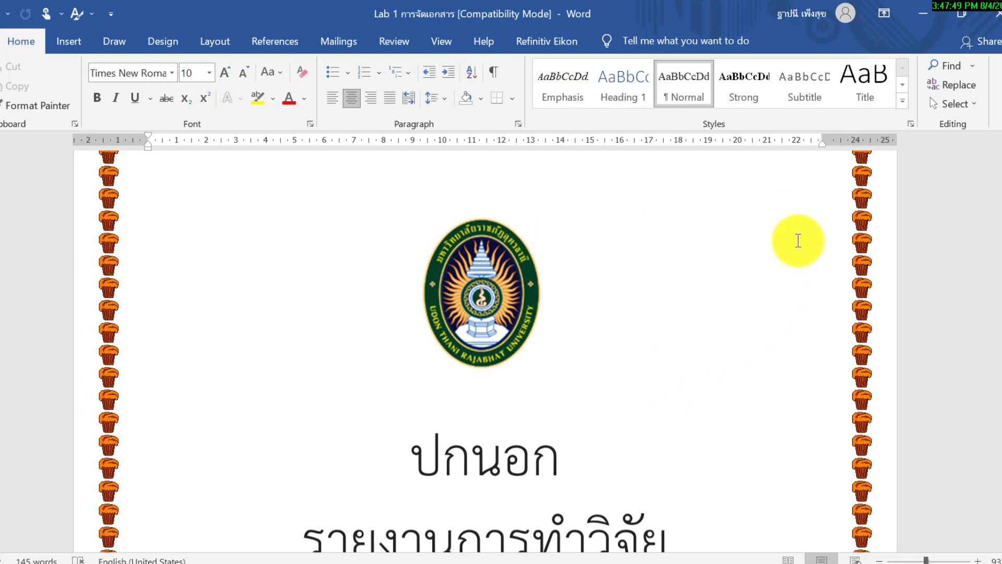
pyautogui.scroll(-5, 793, 271)
pyautogui.scroll(-5, 790, 282)
pyautogui.scroll(-5, 790, 282)
pyautogui.scroll(3, 814, 277)
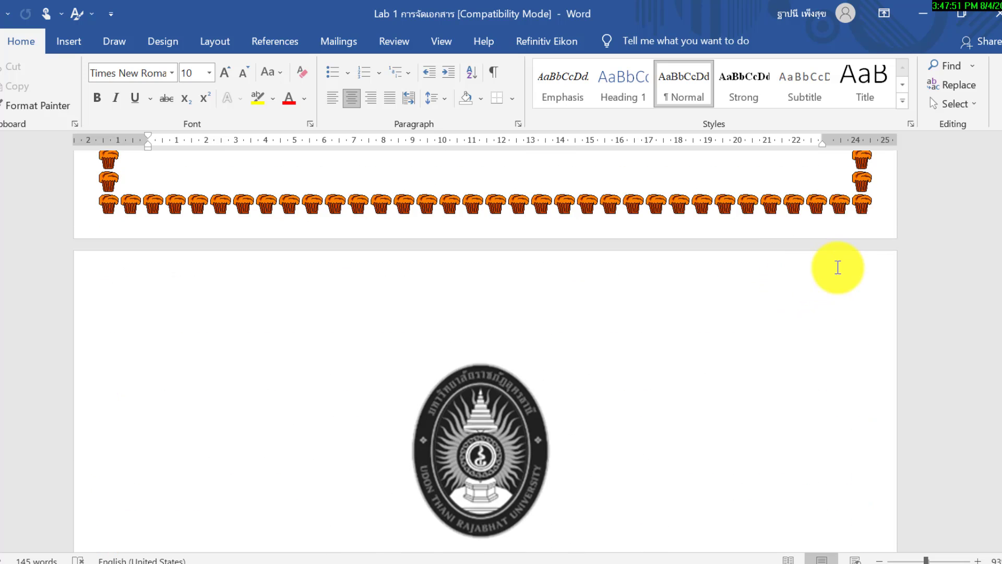
pyautogui.scroll(-5, 835, 277)
pyautogui.scroll(-5, 832, 291)
pyautogui.scroll(-5, 830, 340)
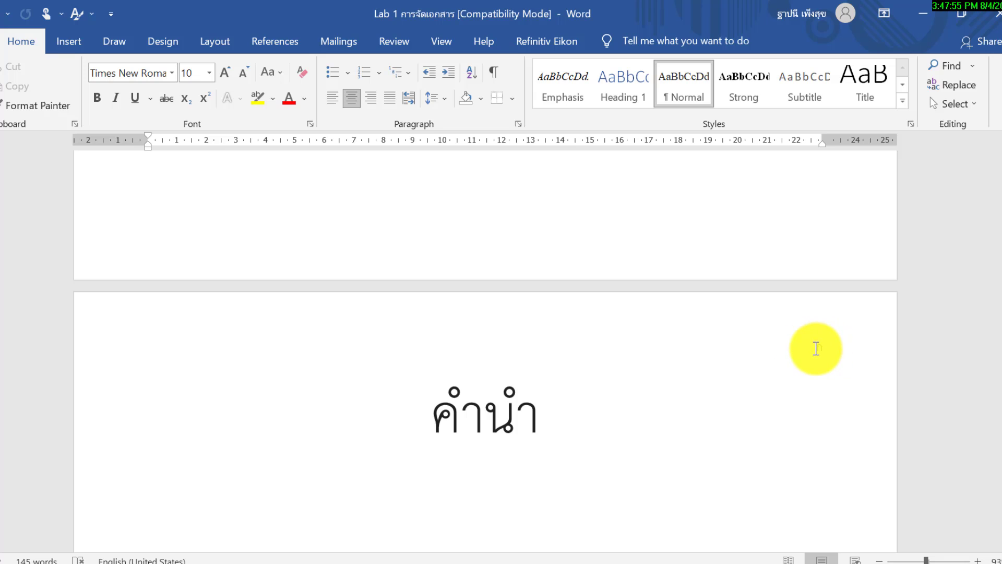
pyautogui.scroll(-3, 817, 347)
pyautogui.scroll(-5, 817, 347)
pyautogui.scroll(-5, 818, 347)
pyautogui.scroll(-3, 867, 457)
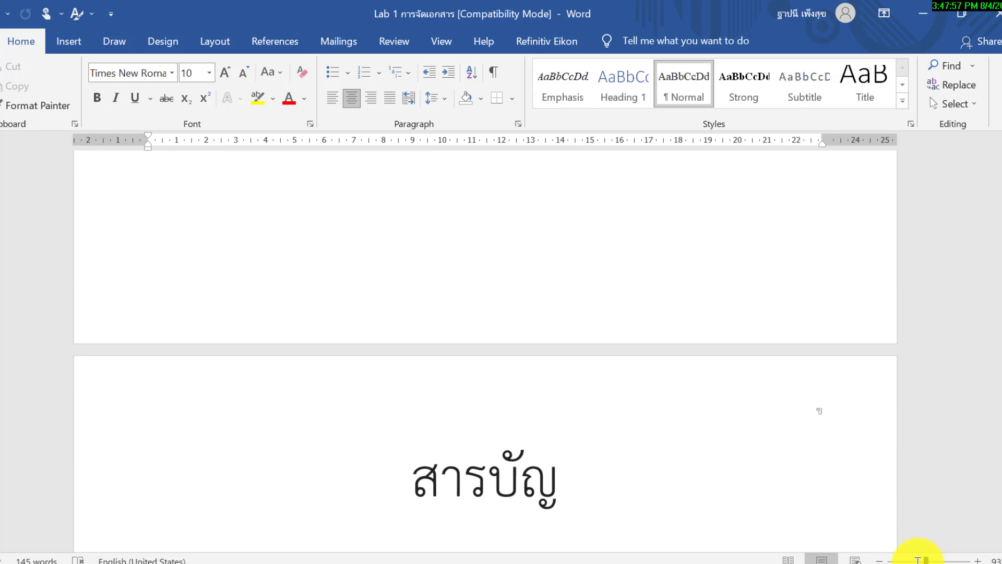
pyautogui.moveTo(925, 560); pyautogui.dragTo(906, 559)
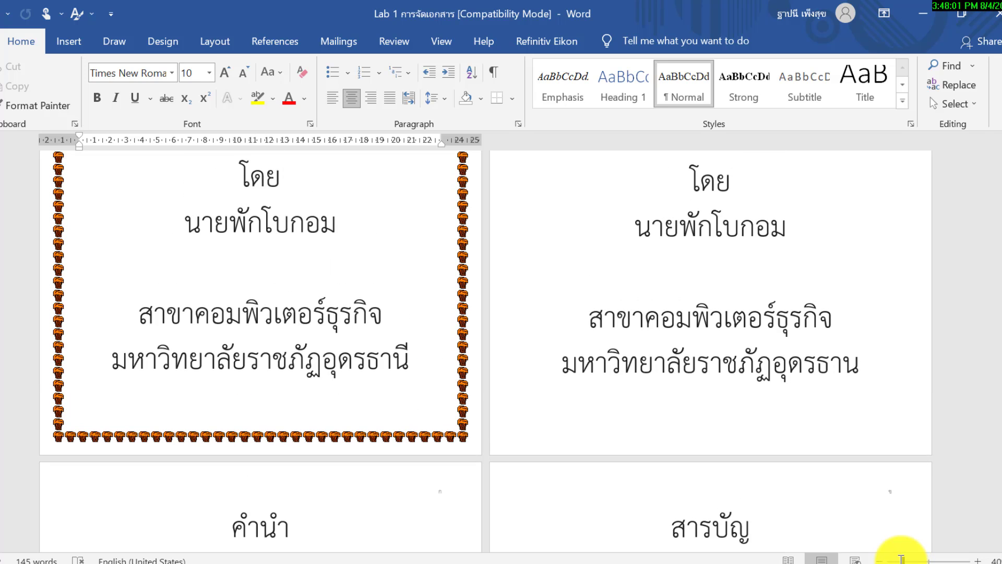
pyautogui.moveTo(899, 559); pyautogui.dragTo(892, 557)
pyautogui.moveTo(998, 235); pyautogui.dragTo(998, 206)
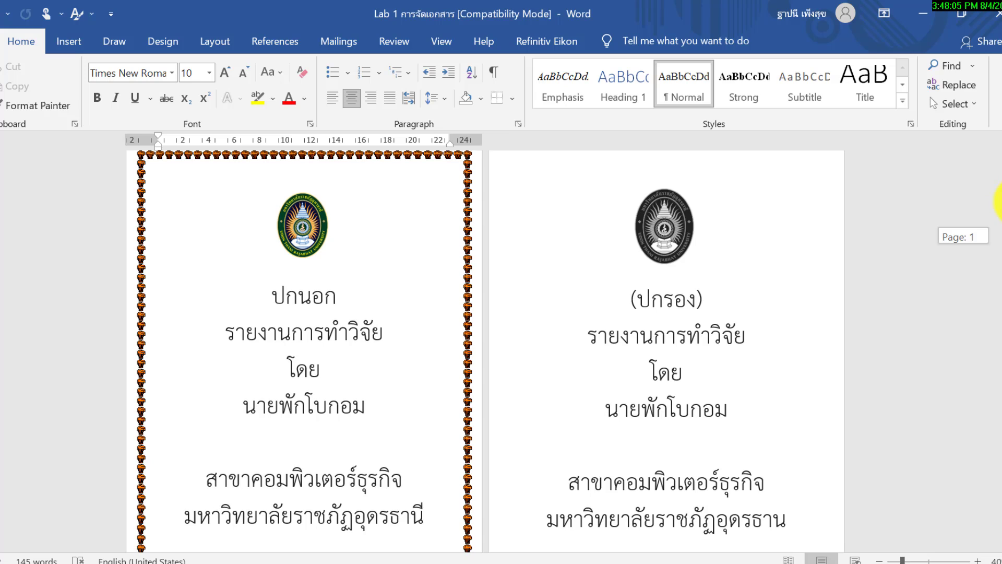